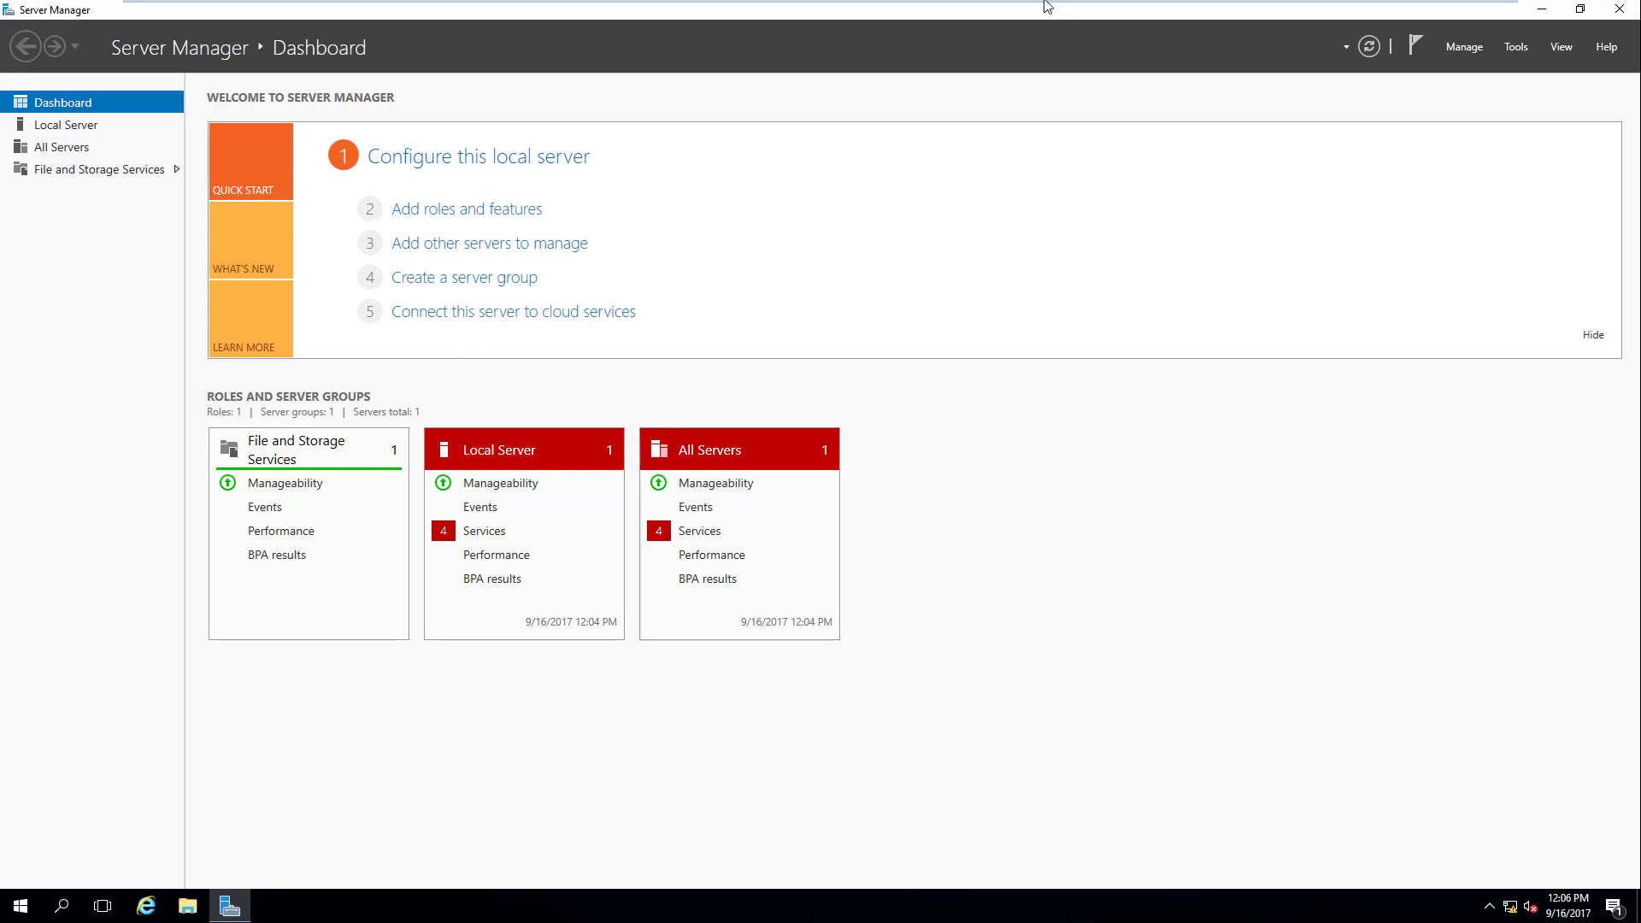
# Step: On the CA machine, maximize Server Manager and launch Certification Authority from the Tools menu
pyautogui.moveTo(1048, 5)
pyautogui.click(945, 23)
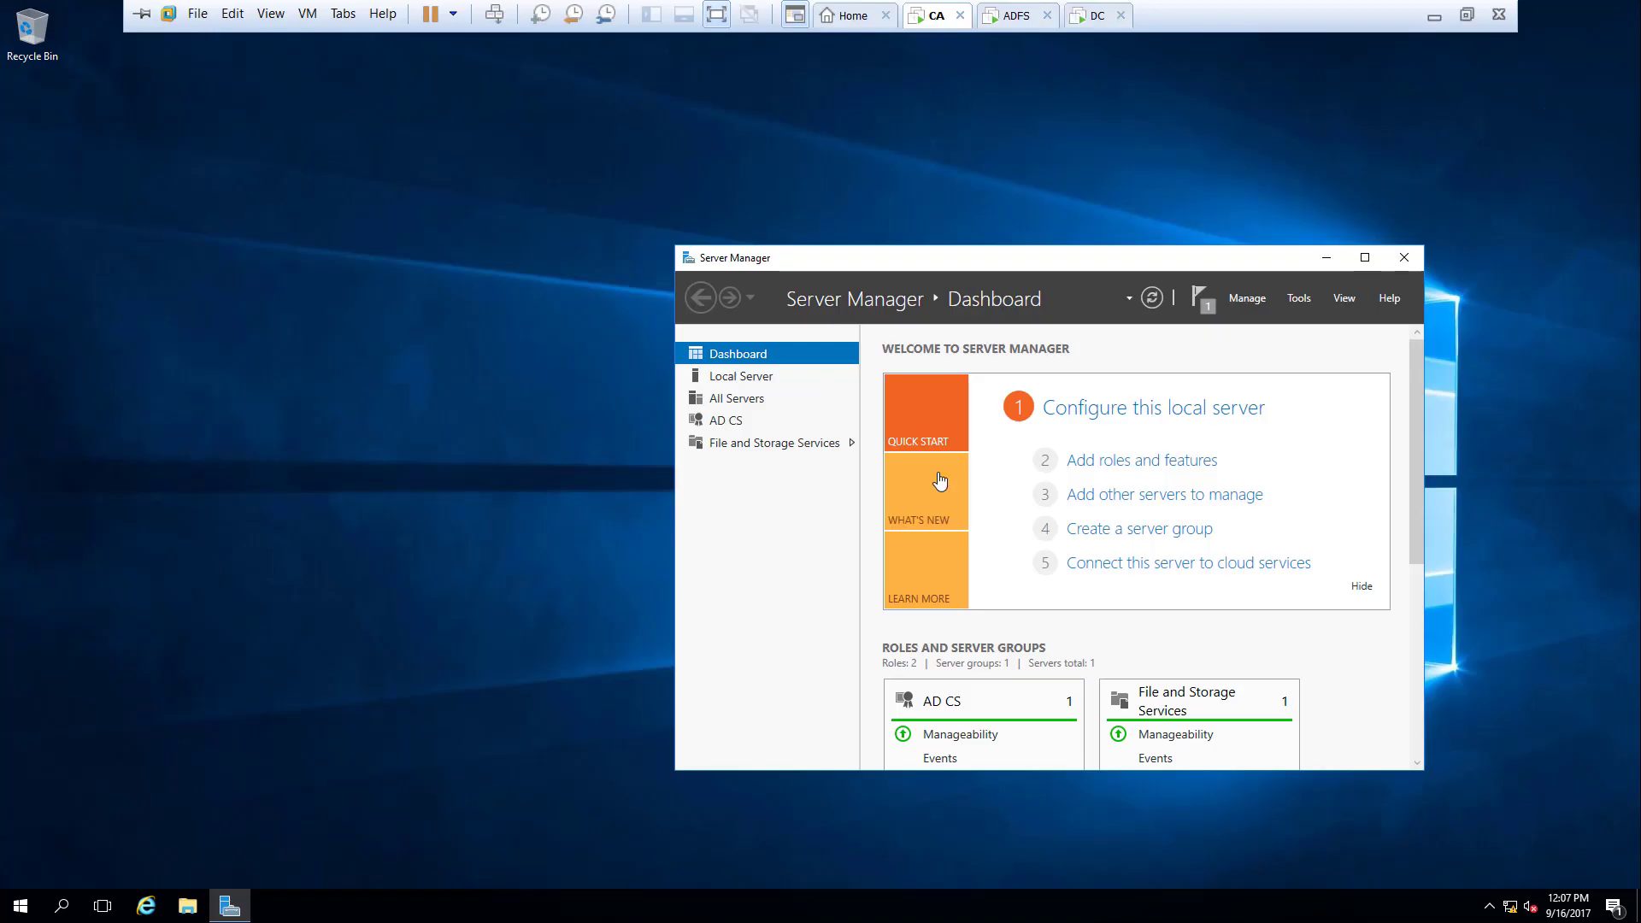
pyautogui.click(1365, 259)
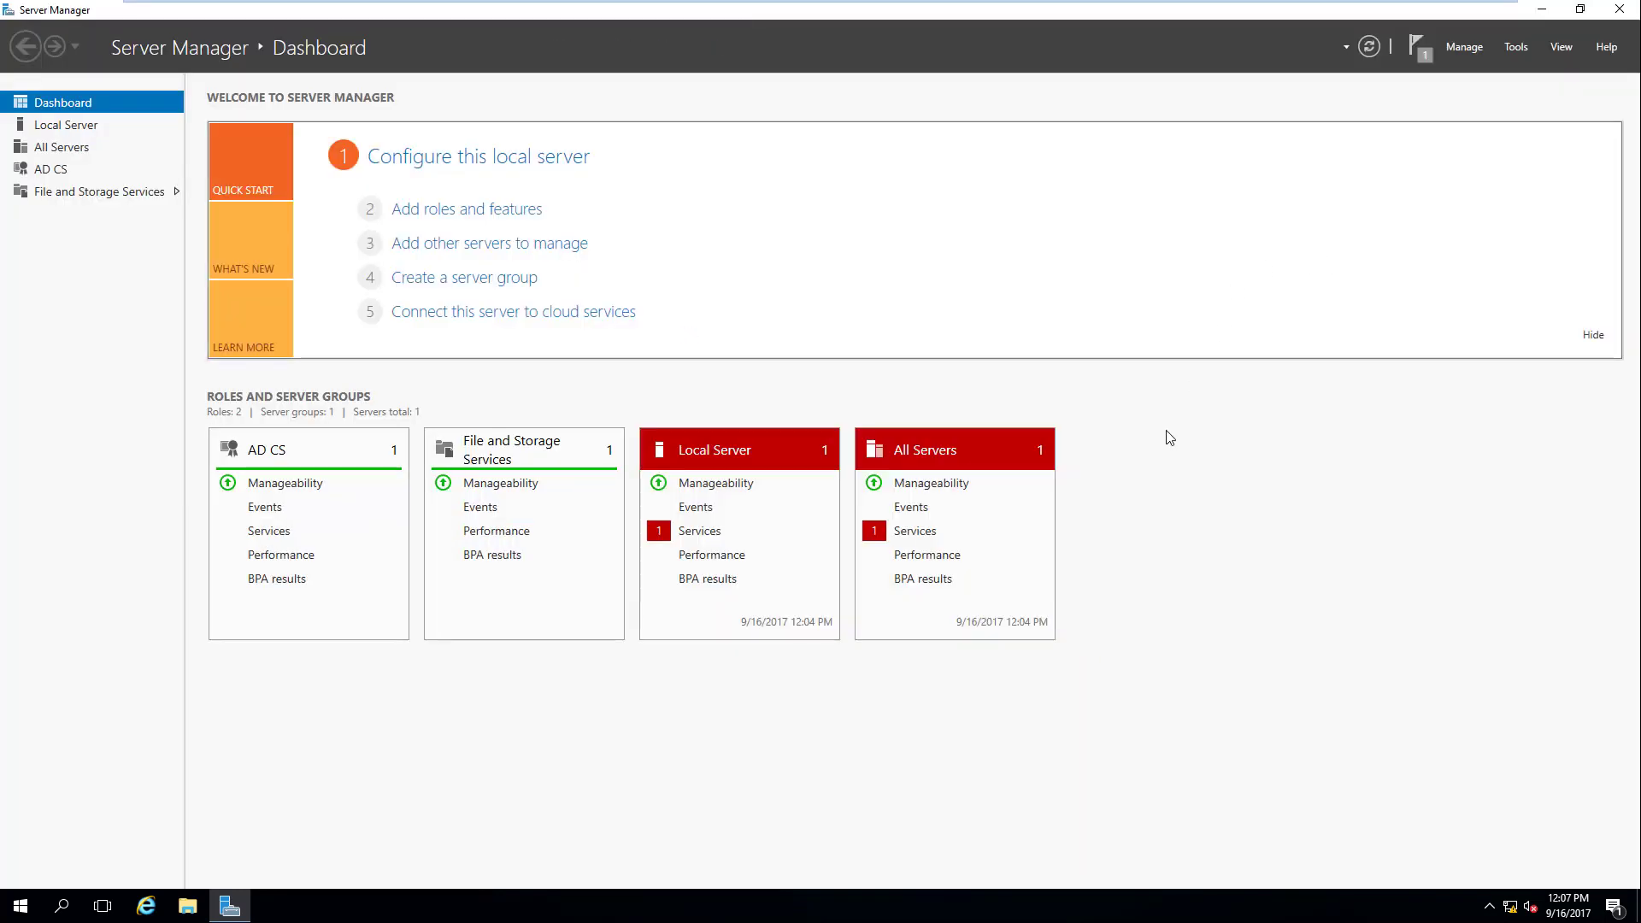
pyautogui.click(233, 907)
pyautogui.click(233, 908)
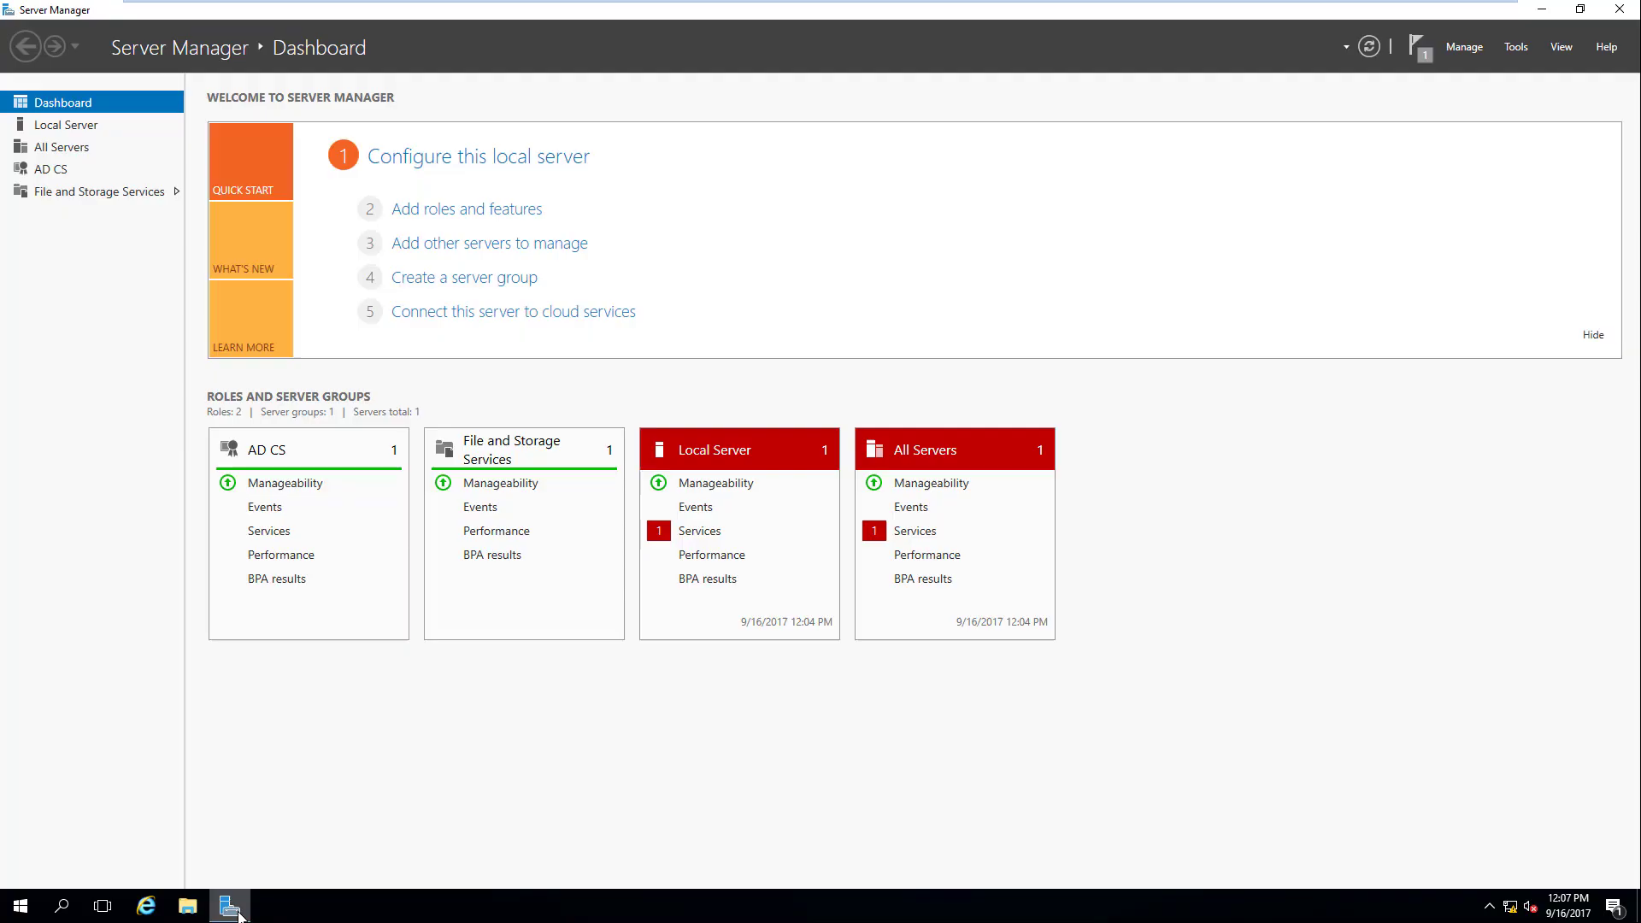
pyautogui.click(1517, 49)
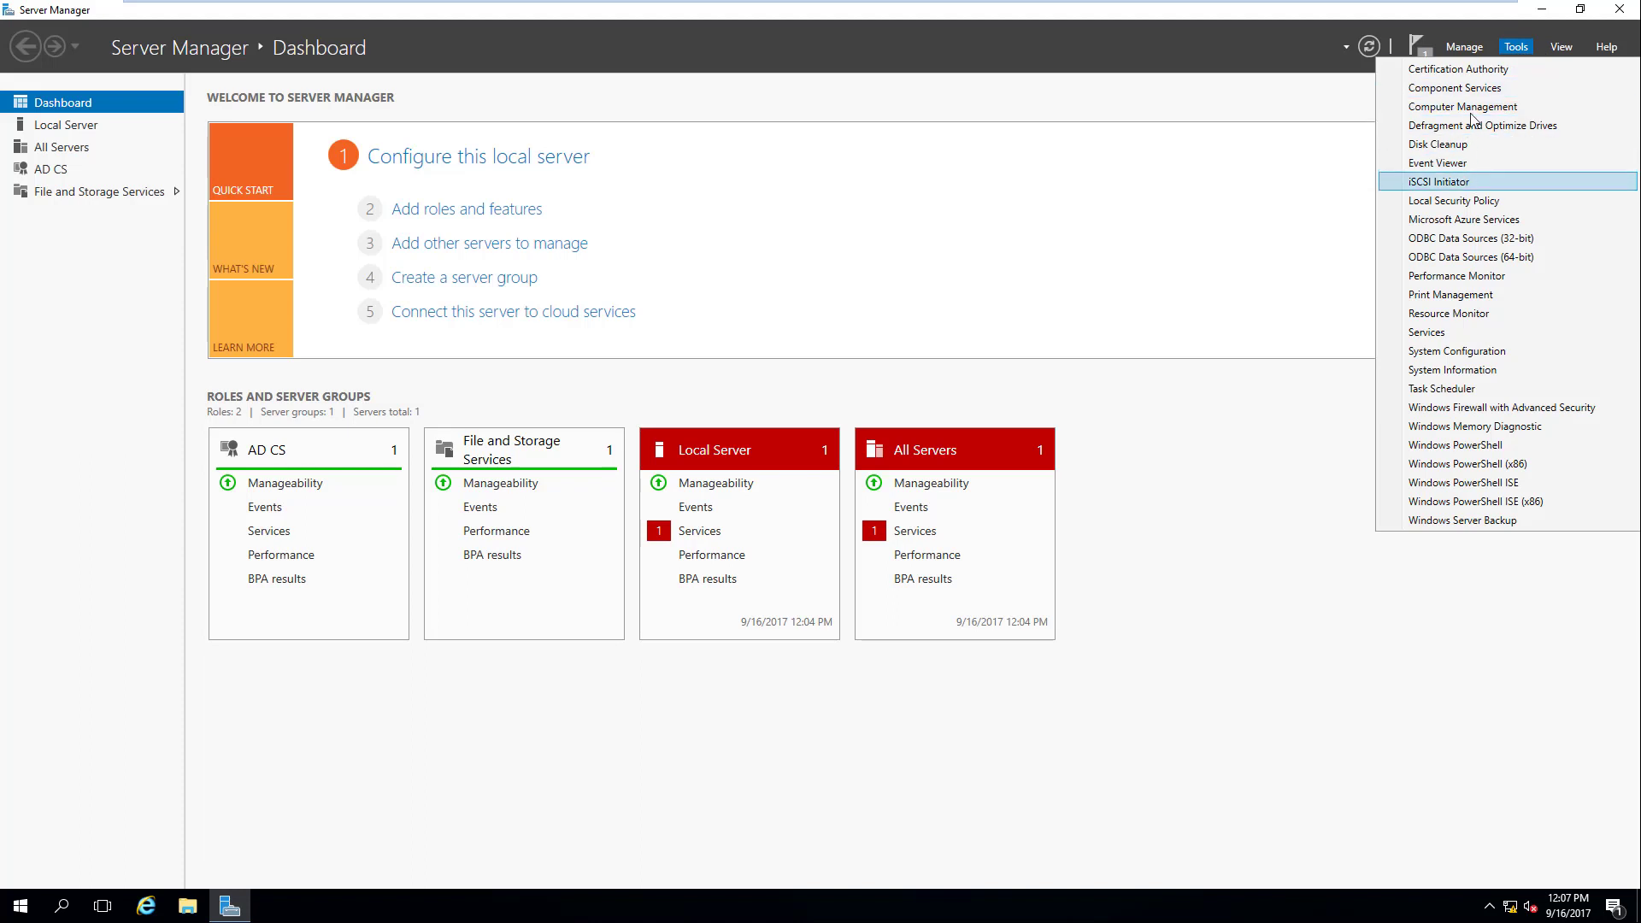
pyautogui.click(1505, 70)
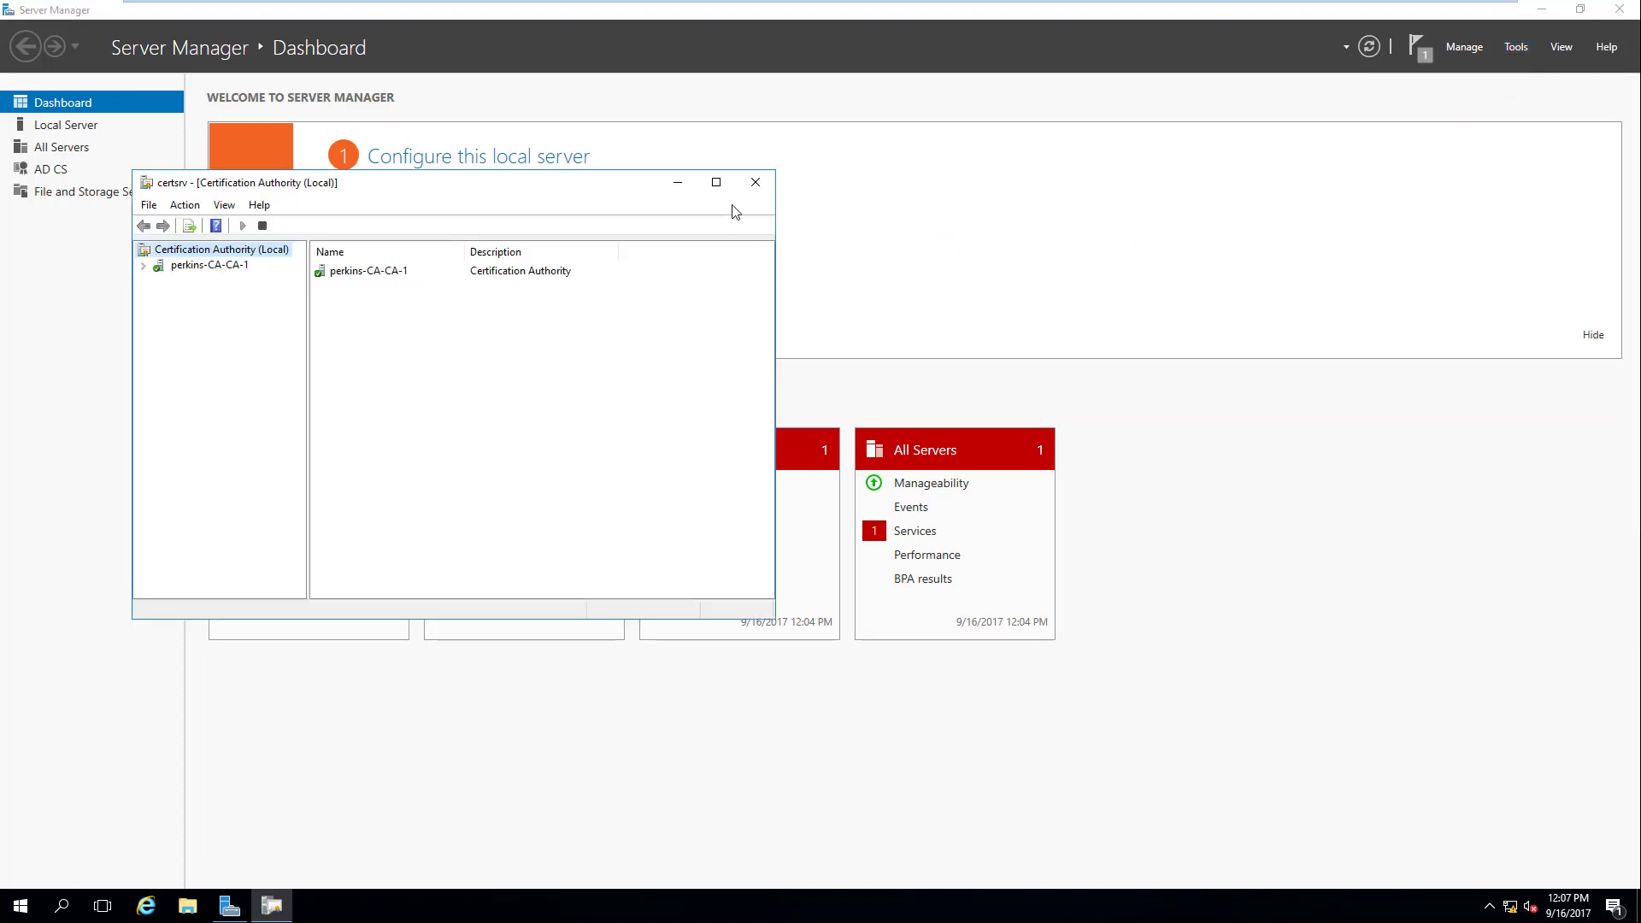
# Step: Maximize certsrv, expand the CA, and show Certificate Templates listing ADFS, Web Server, Computer and User
pyautogui.click(716, 181)
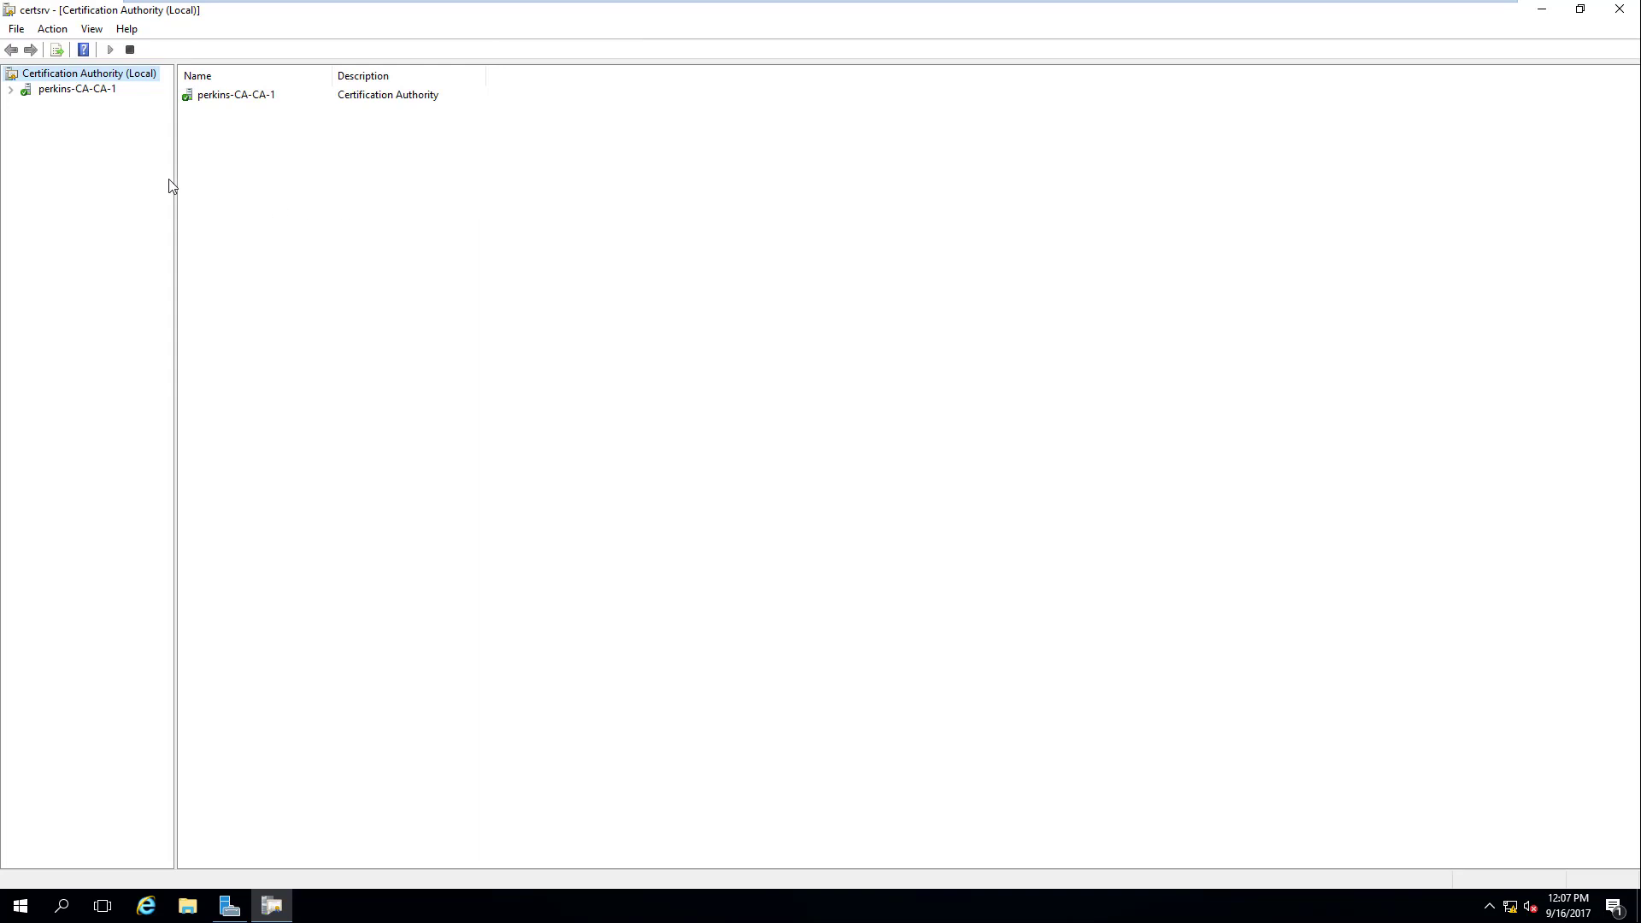
pyautogui.click(10, 89)
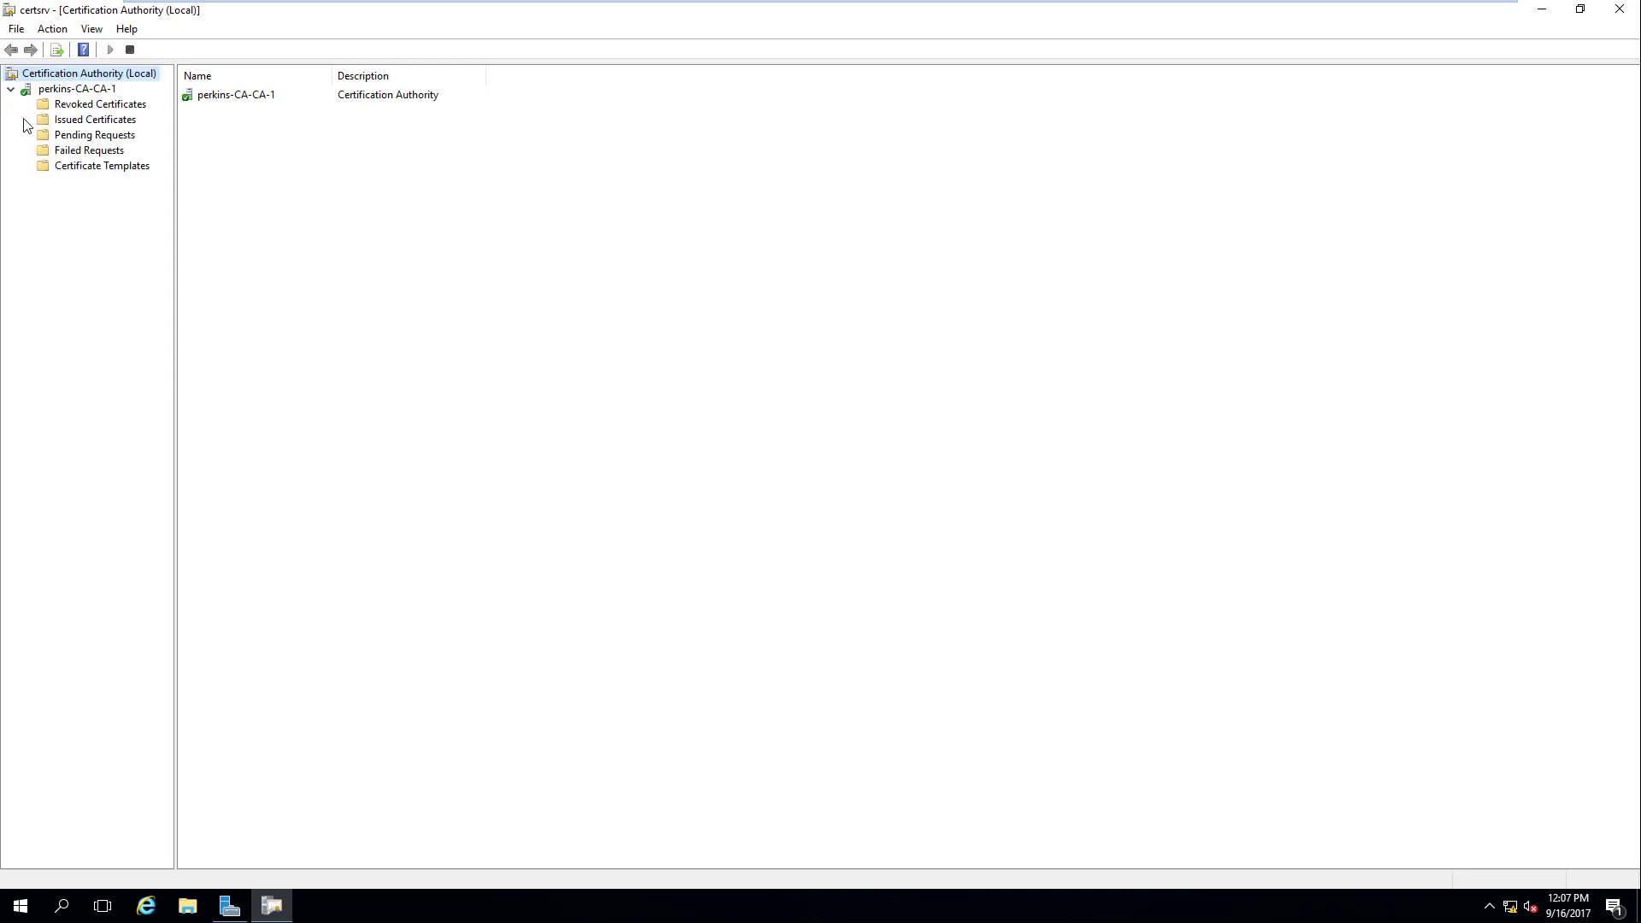
pyautogui.click(94, 167)
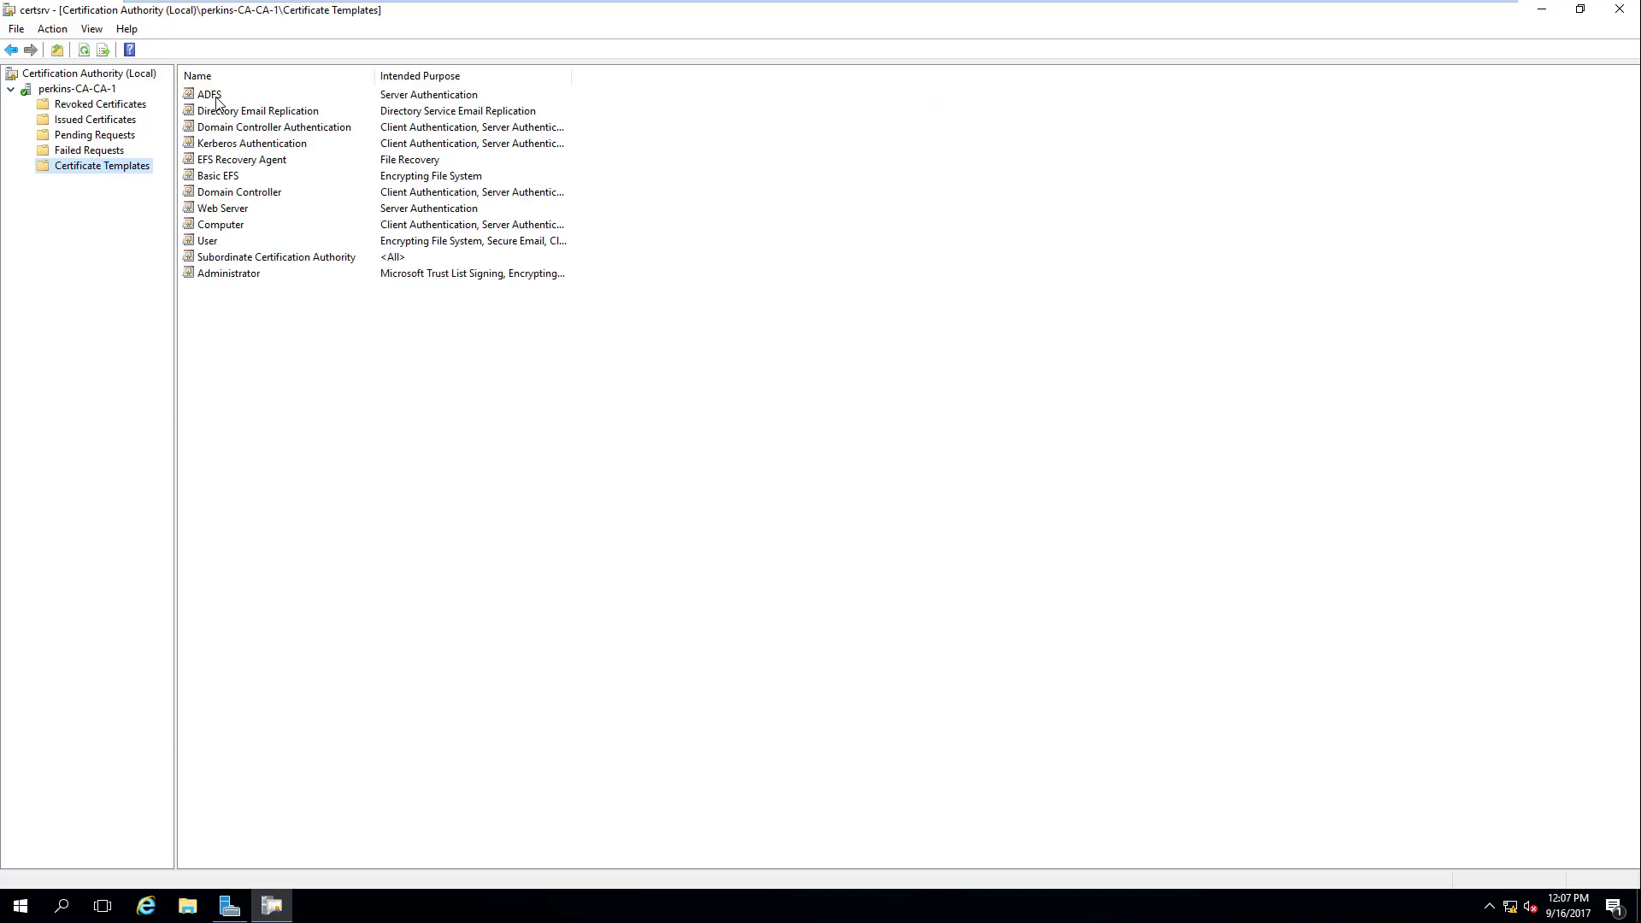
pyautogui.rightClick(101, 170)
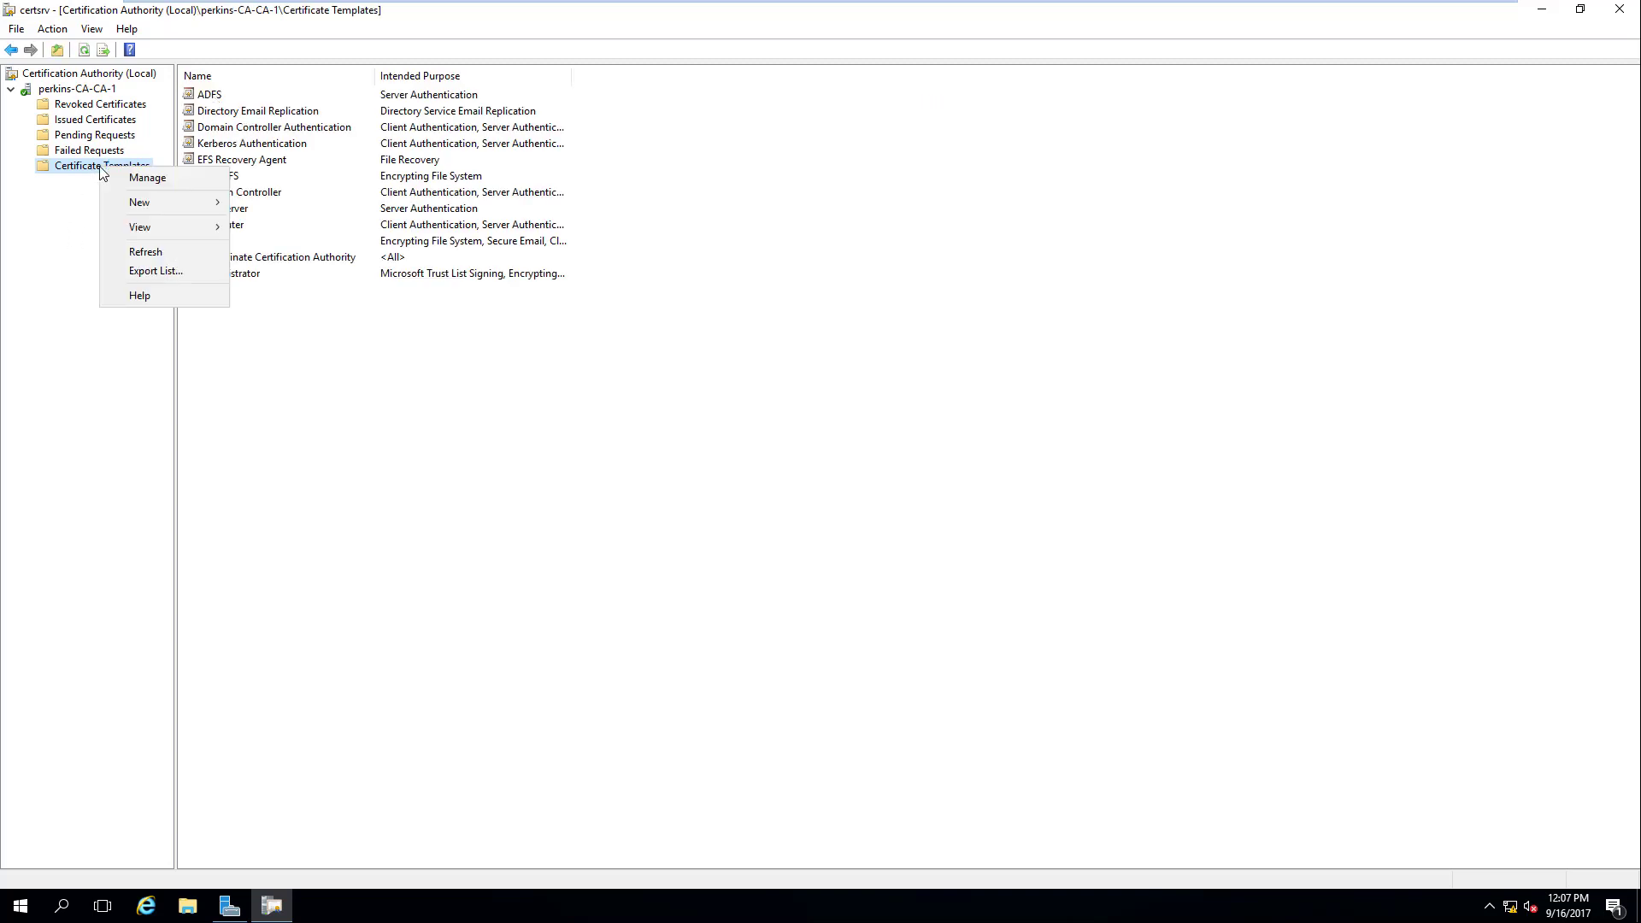
pyautogui.click(167, 181)
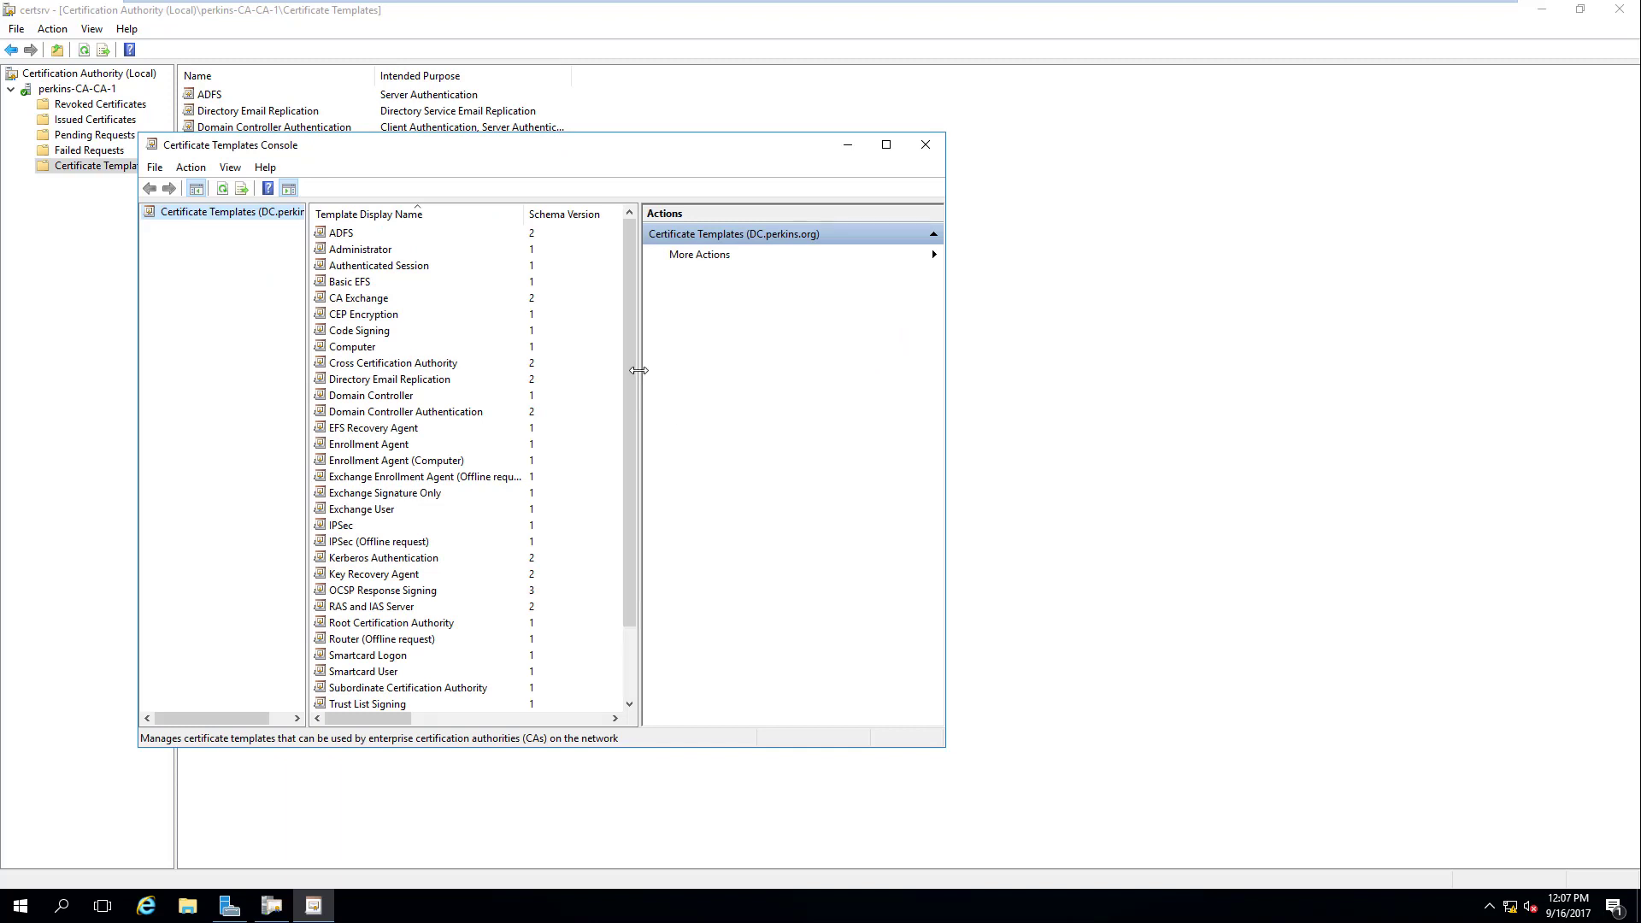
pyautogui.moveTo(639, 370); pyautogui.dragTo(753, 377)
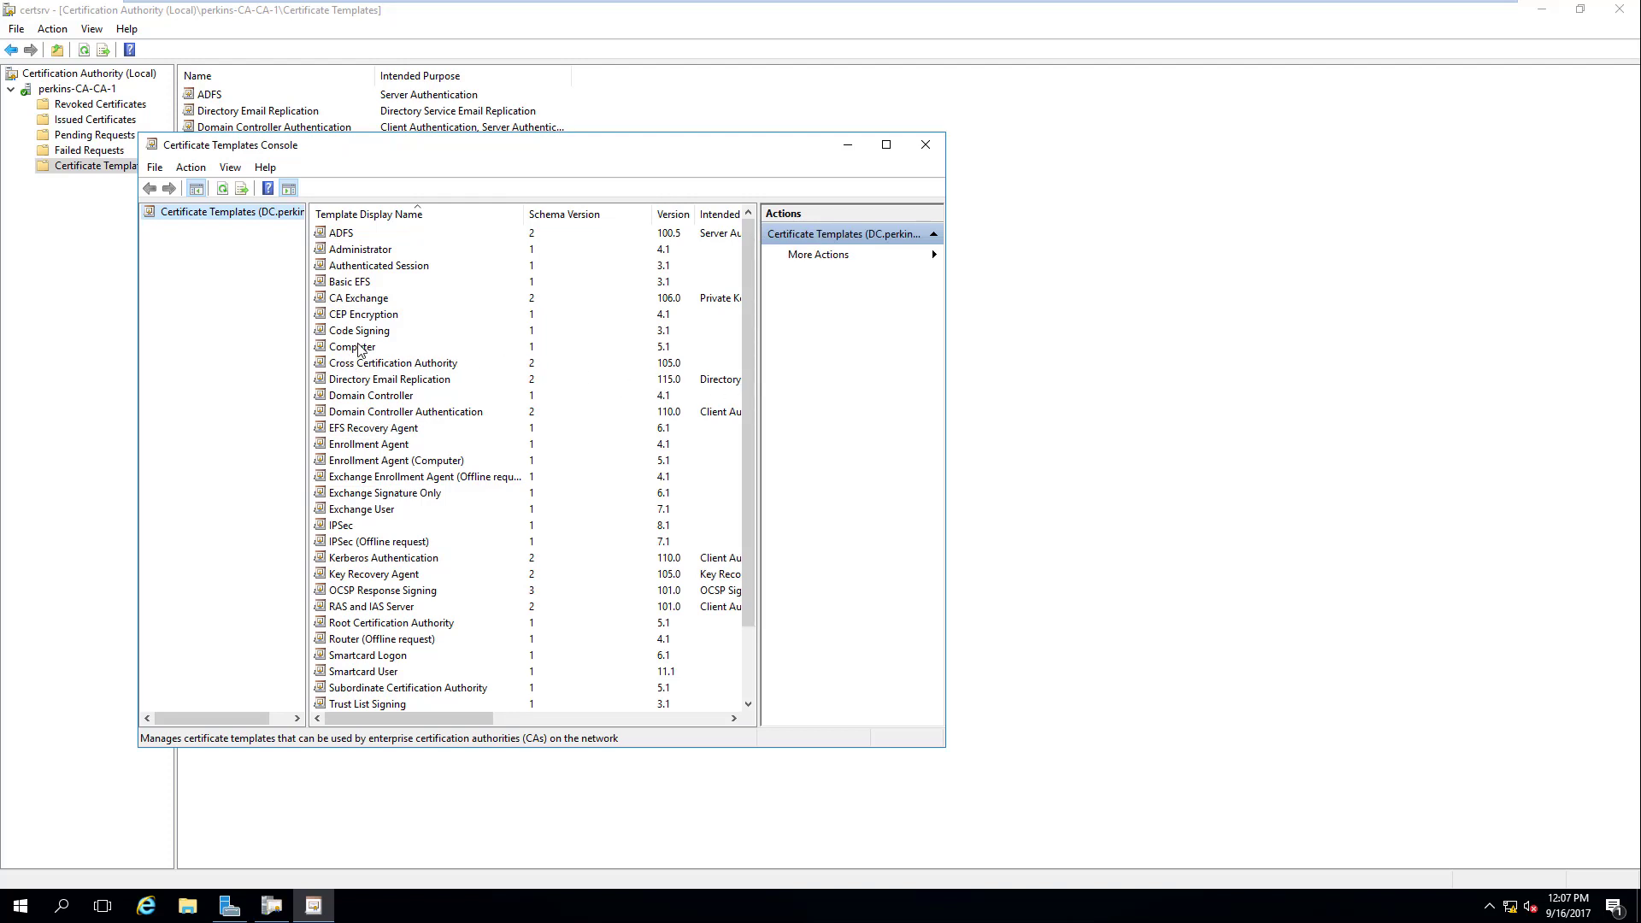
pyautogui.click(384, 333)
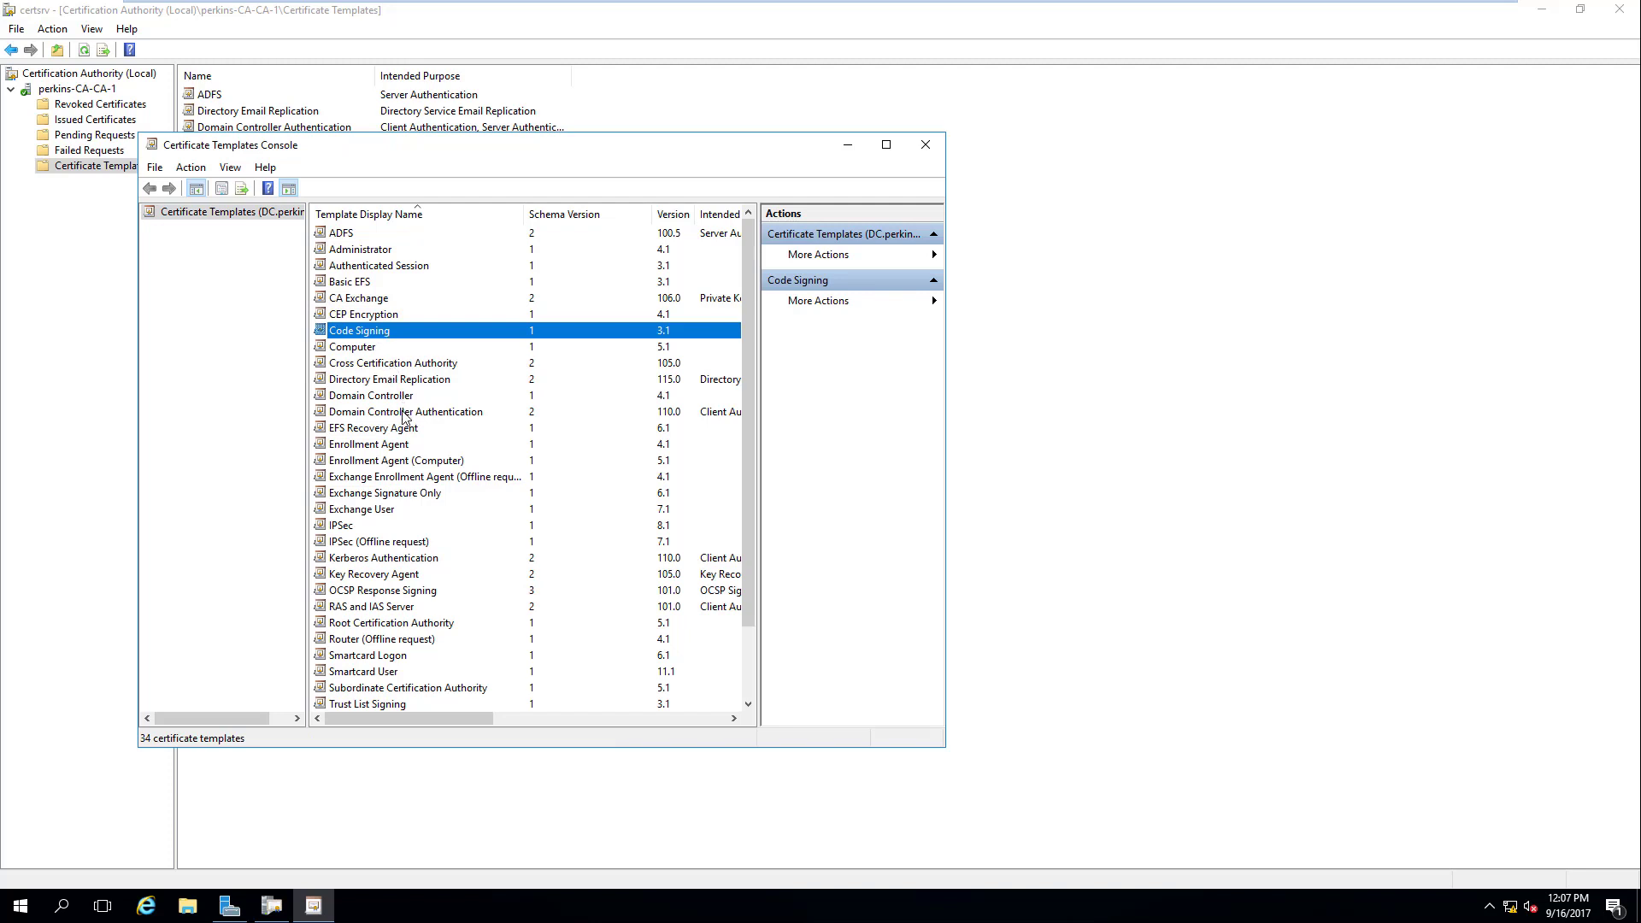
pyautogui.click(400, 443)
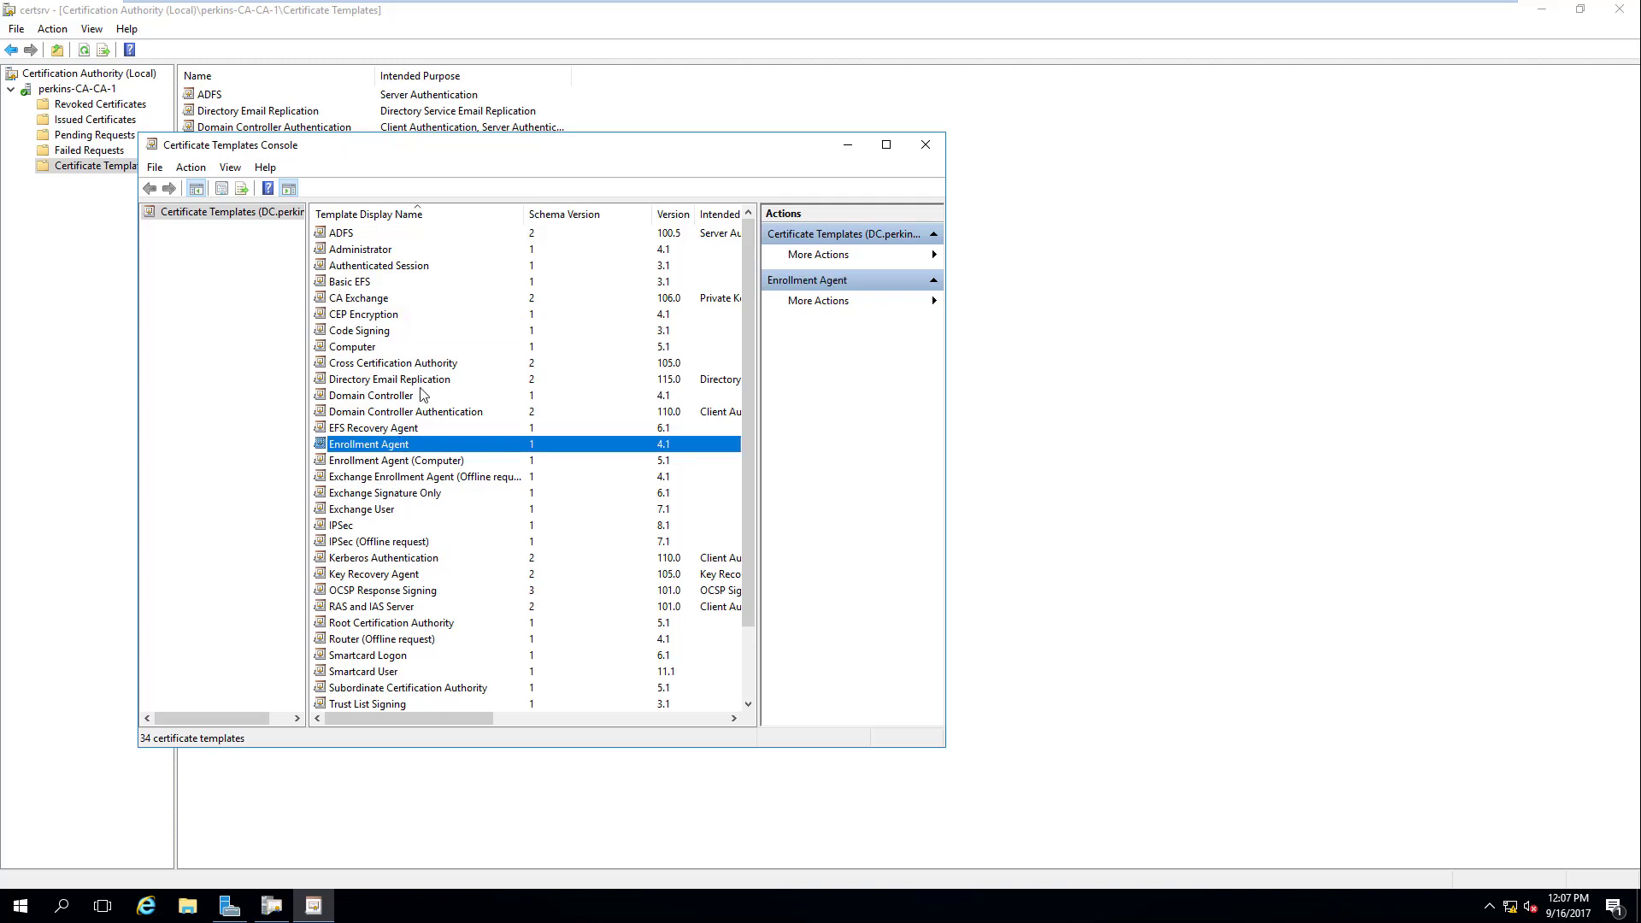
pyautogui.click(427, 387)
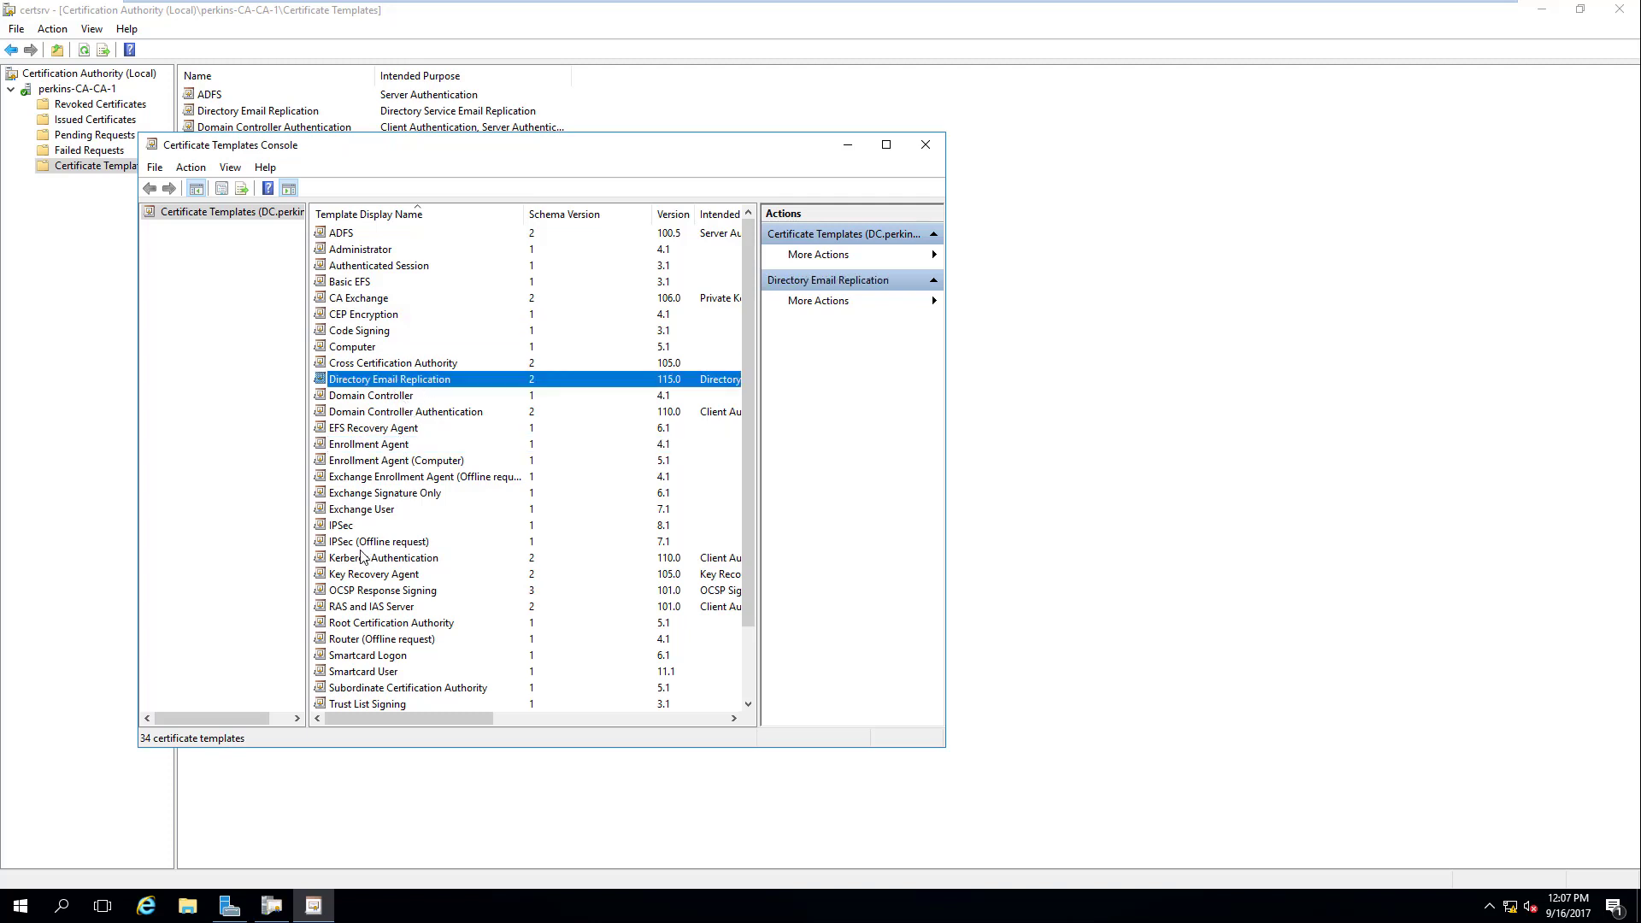
pyautogui.click(344, 527)
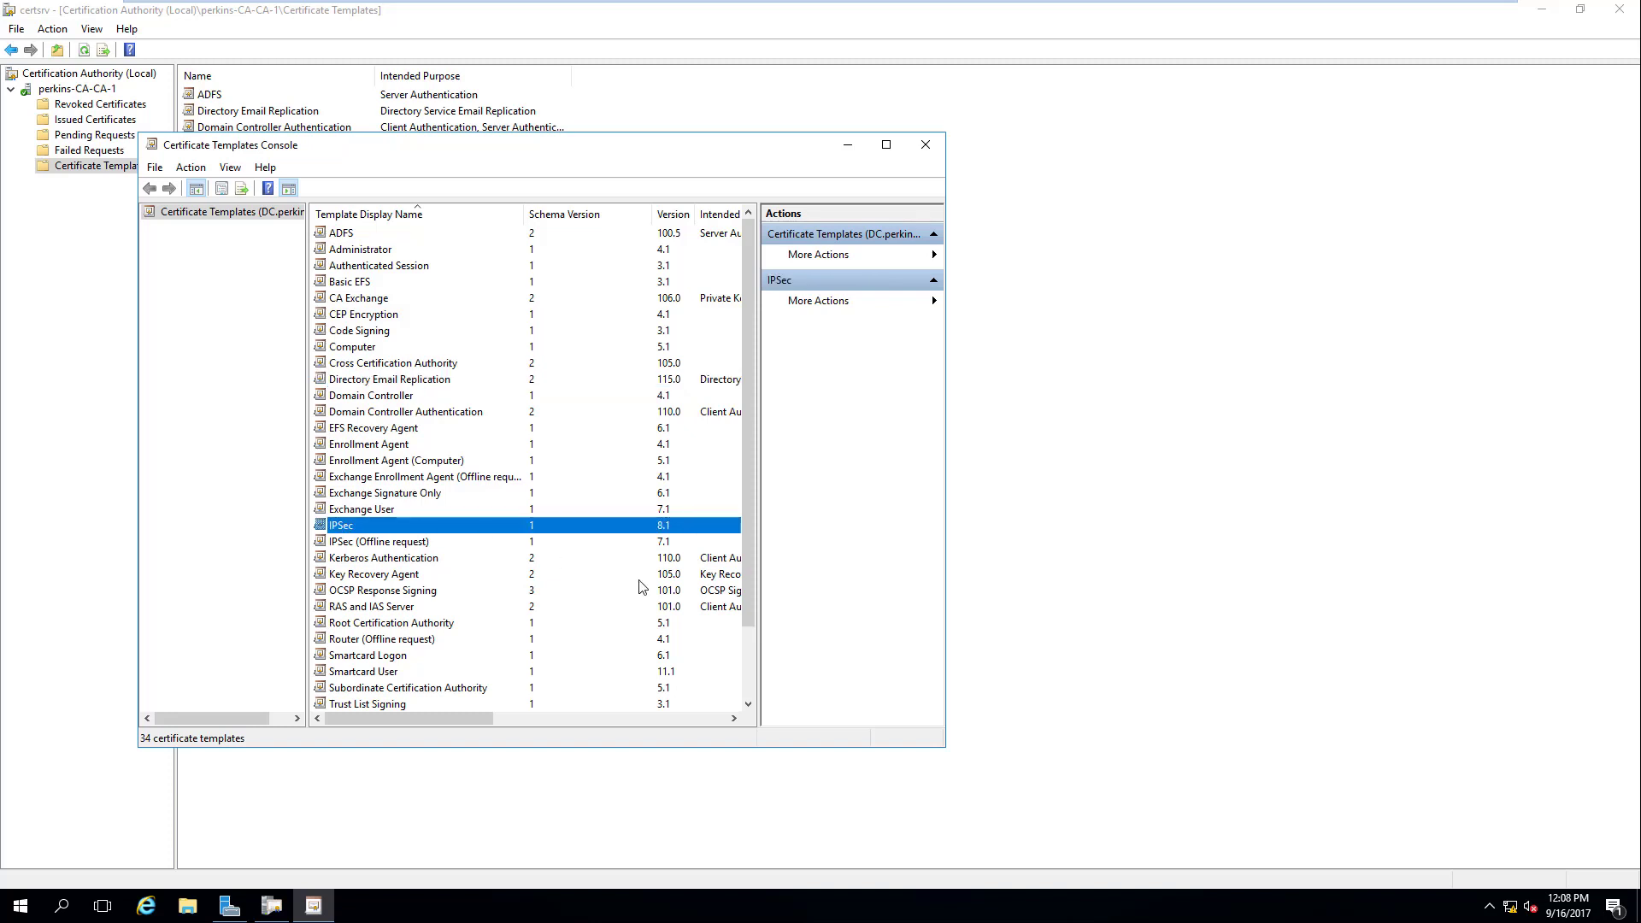
pyautogui.moveTo(751, 593); pyautogui.dragTo(756, 694)
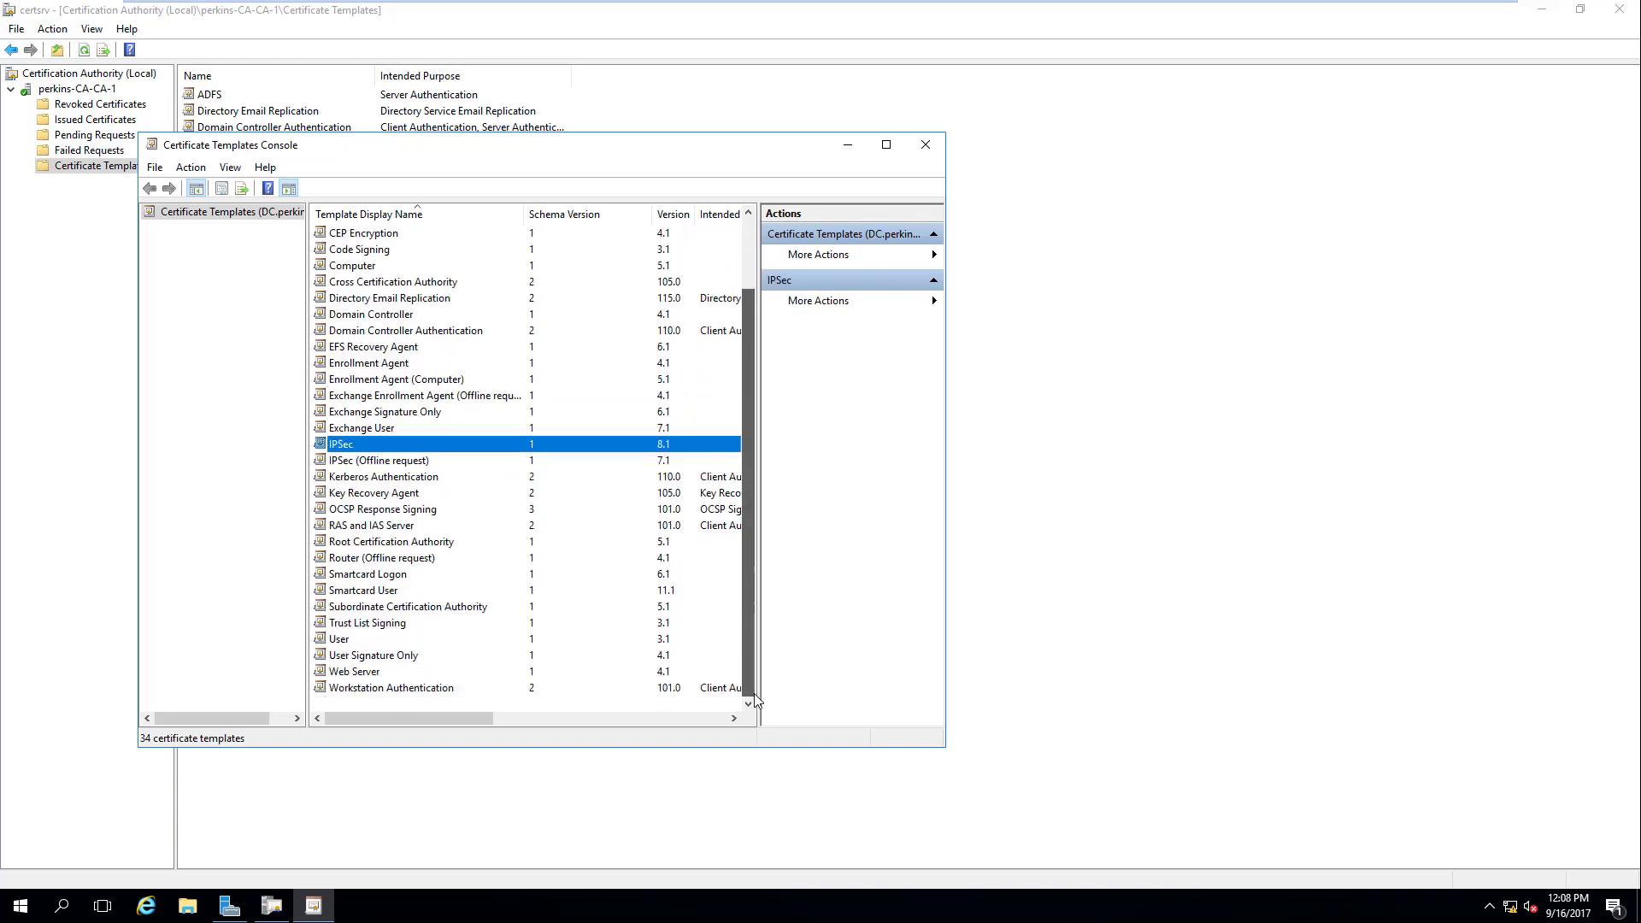
pyautogui.click(345, 673)
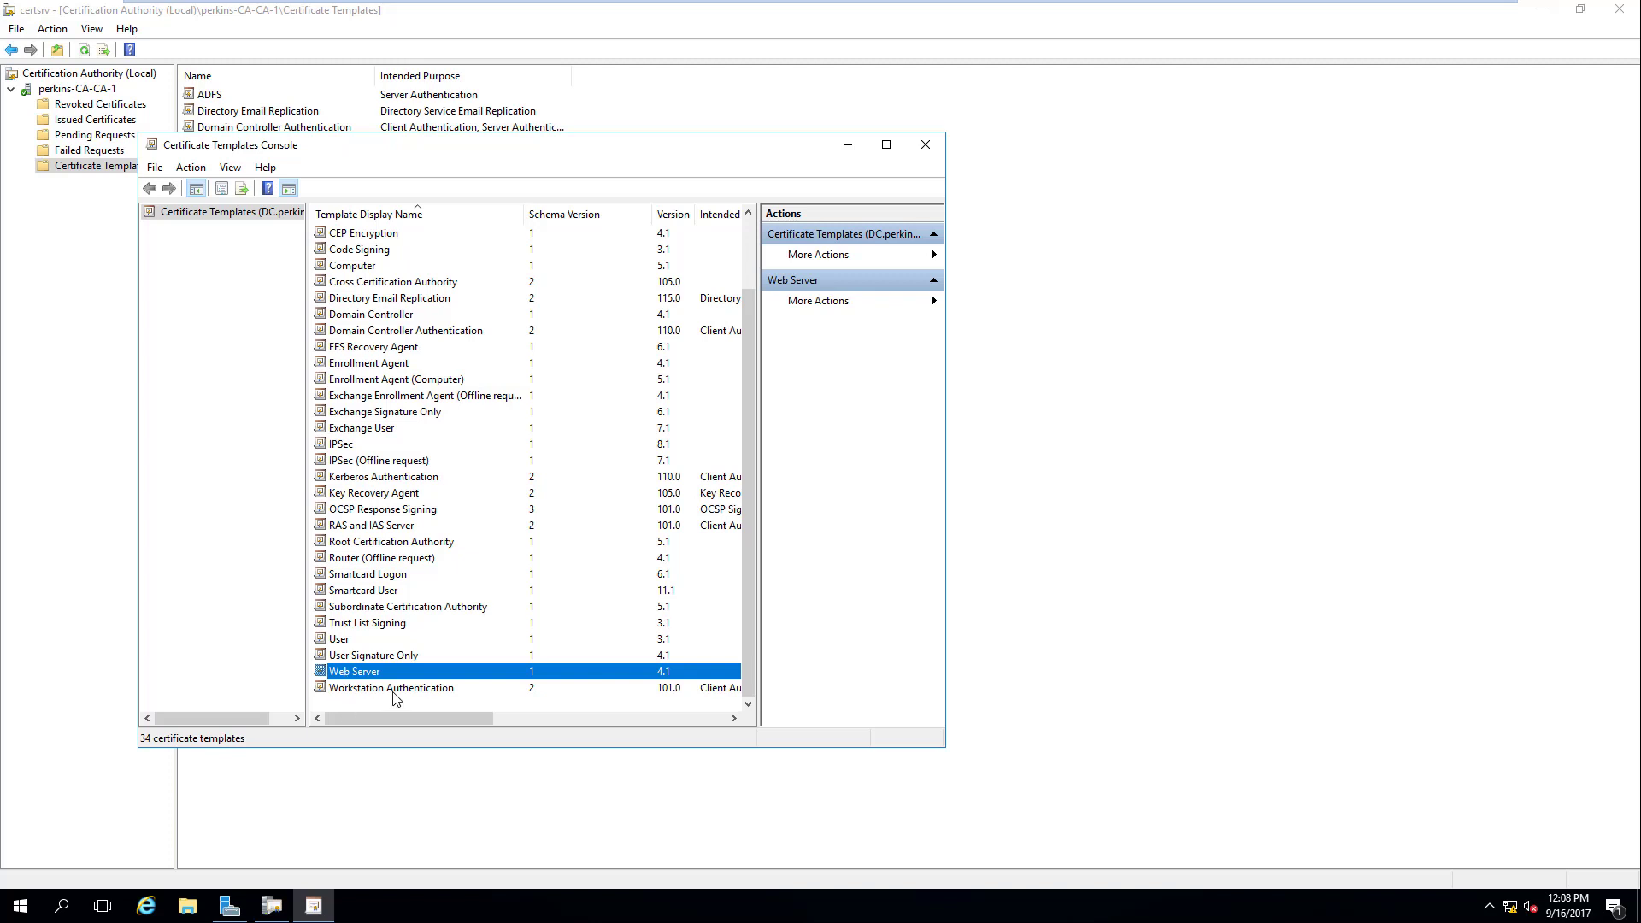
pyautogui.click(926, 144)
pyautogui.click(241, 96)
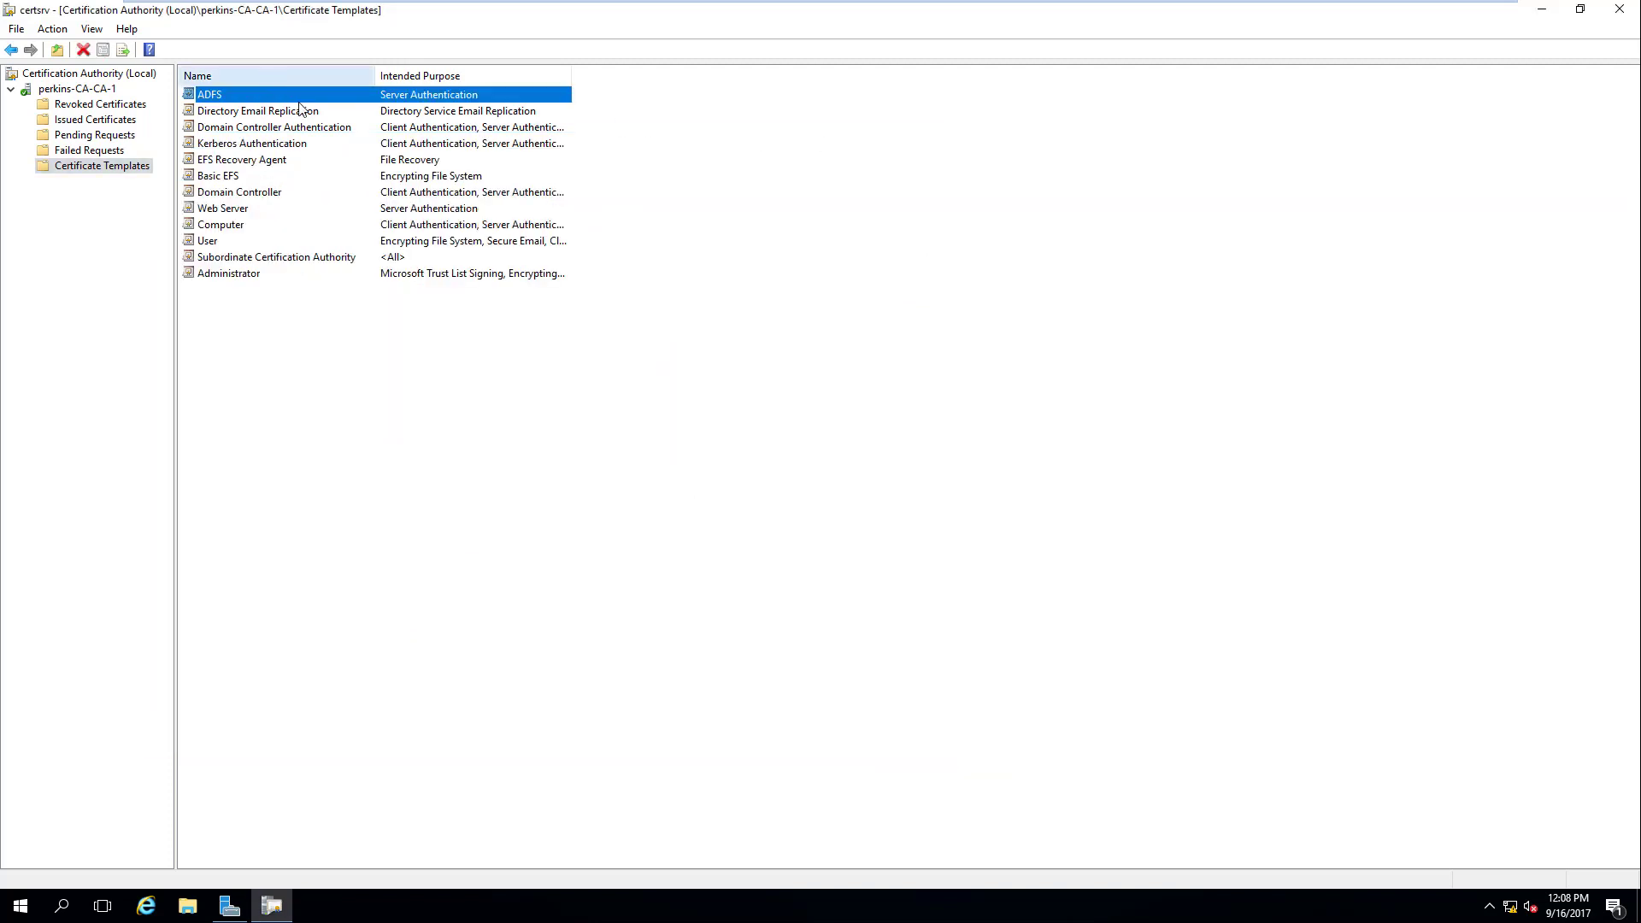
# Step: View the ADFS template's properties from the Certification Authority's issued templates list
pyautogui.doubleClick(400, 95)
pyautogui.click(909, 622)
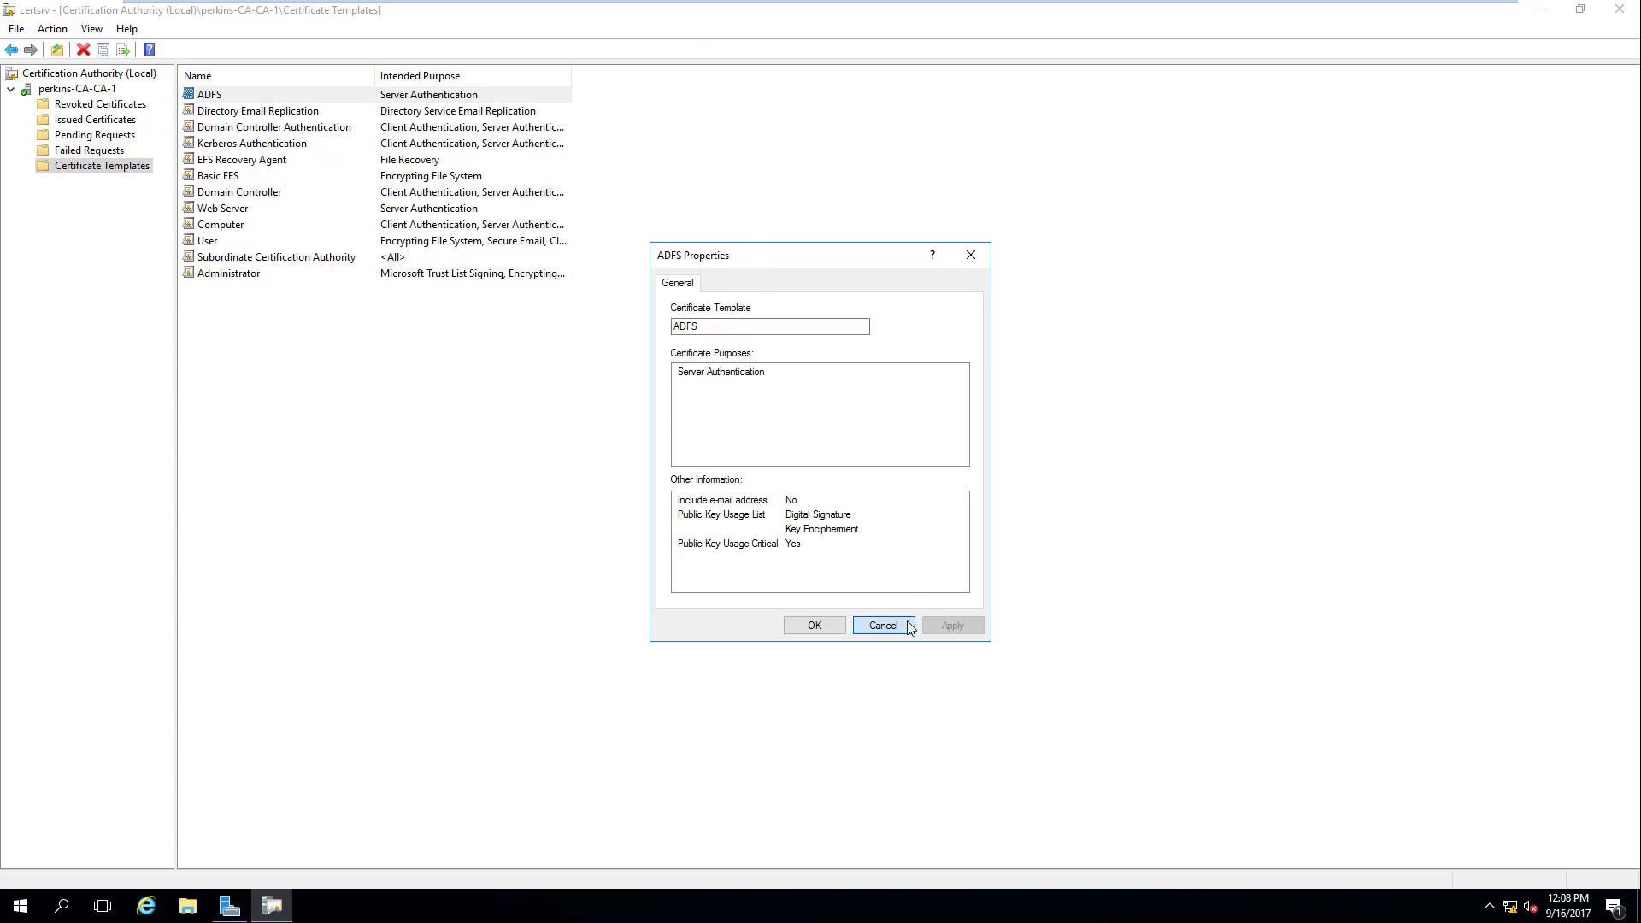
pyautogui.rightClick(418, 95)
pyautogui.click(470, 127)
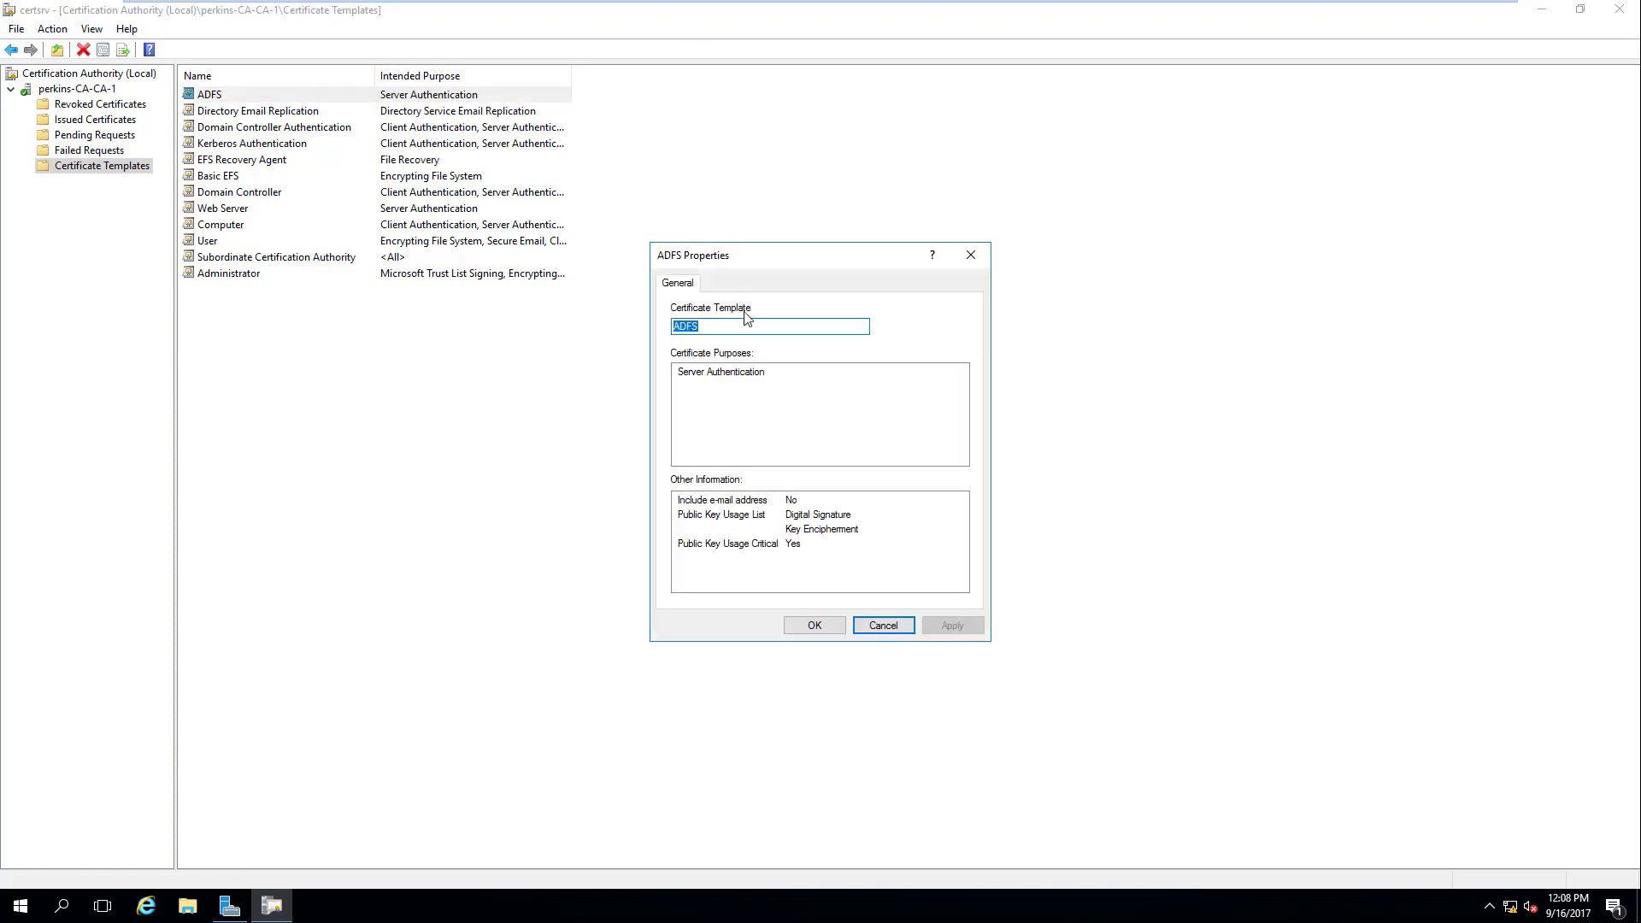
pyautogui.click(881, 626)
# Step: Open the Certificate Templates Console and check the ADFS template's Security permissions for CA$ and ADFS$
pyautogui.rightClick(88, 168)
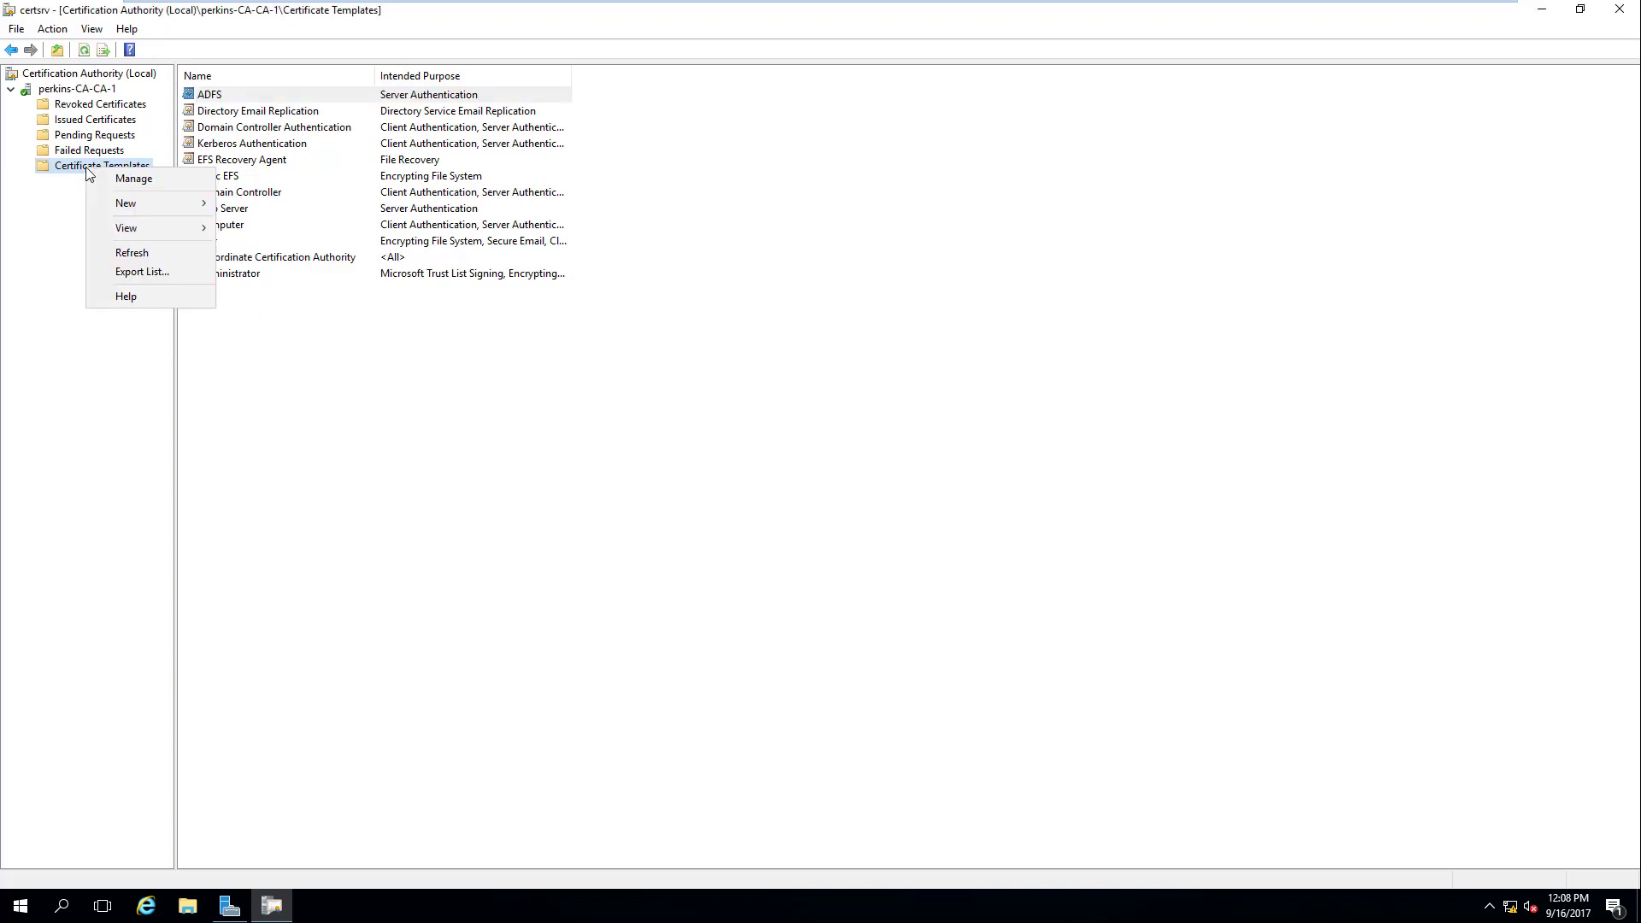
pyautogui.click(134, 180)
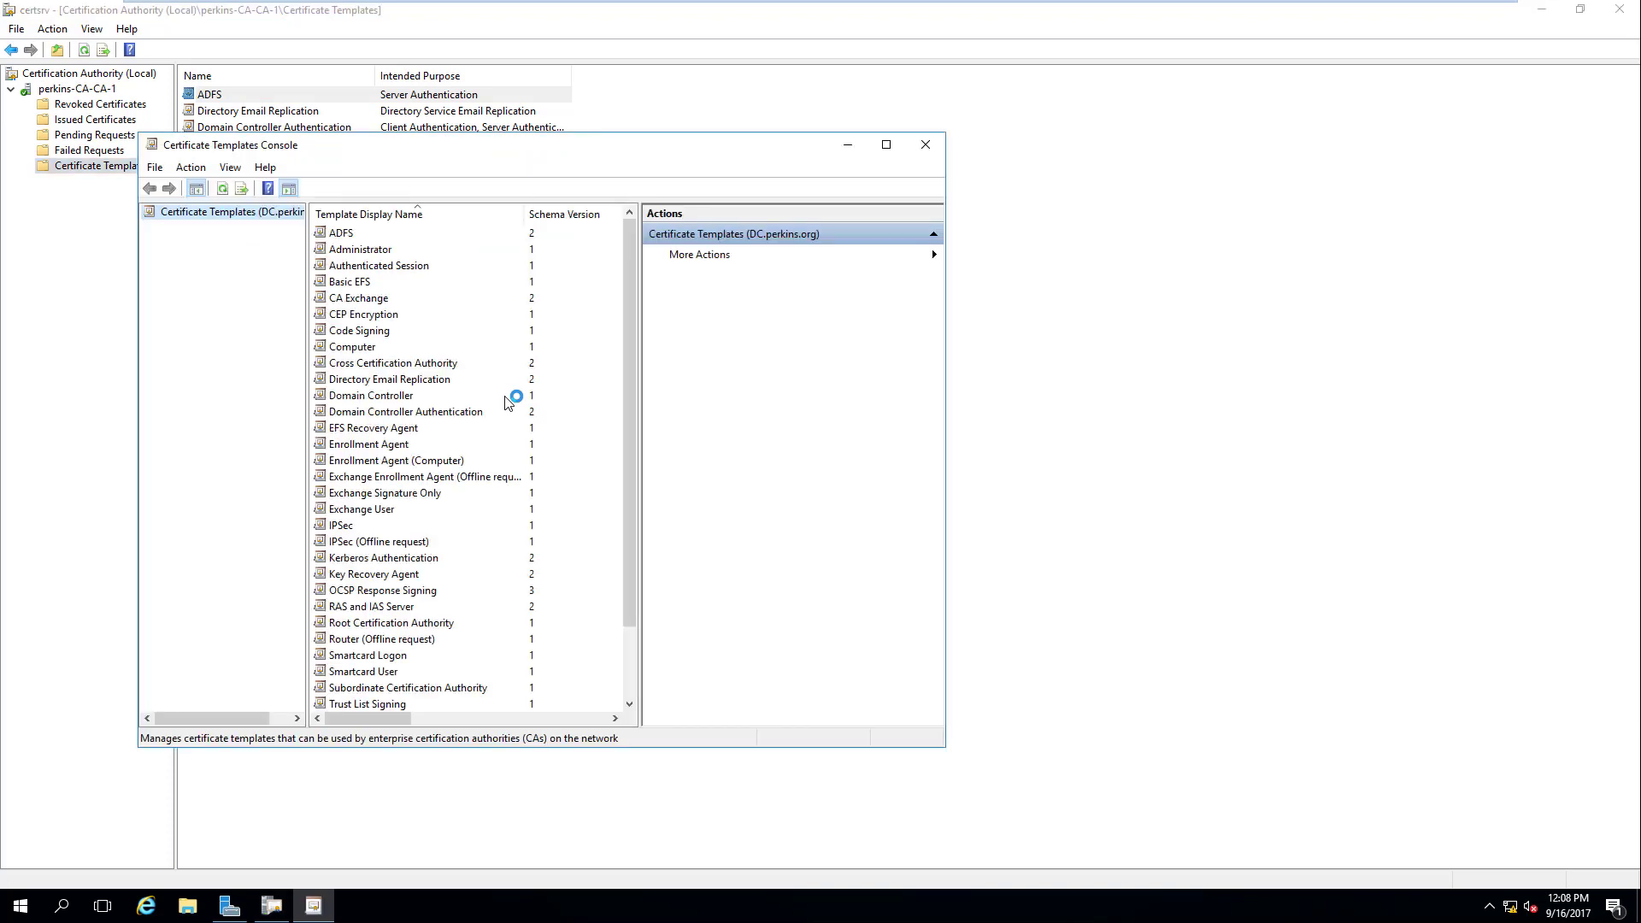
pyautogui.doubleClick(342, 236)
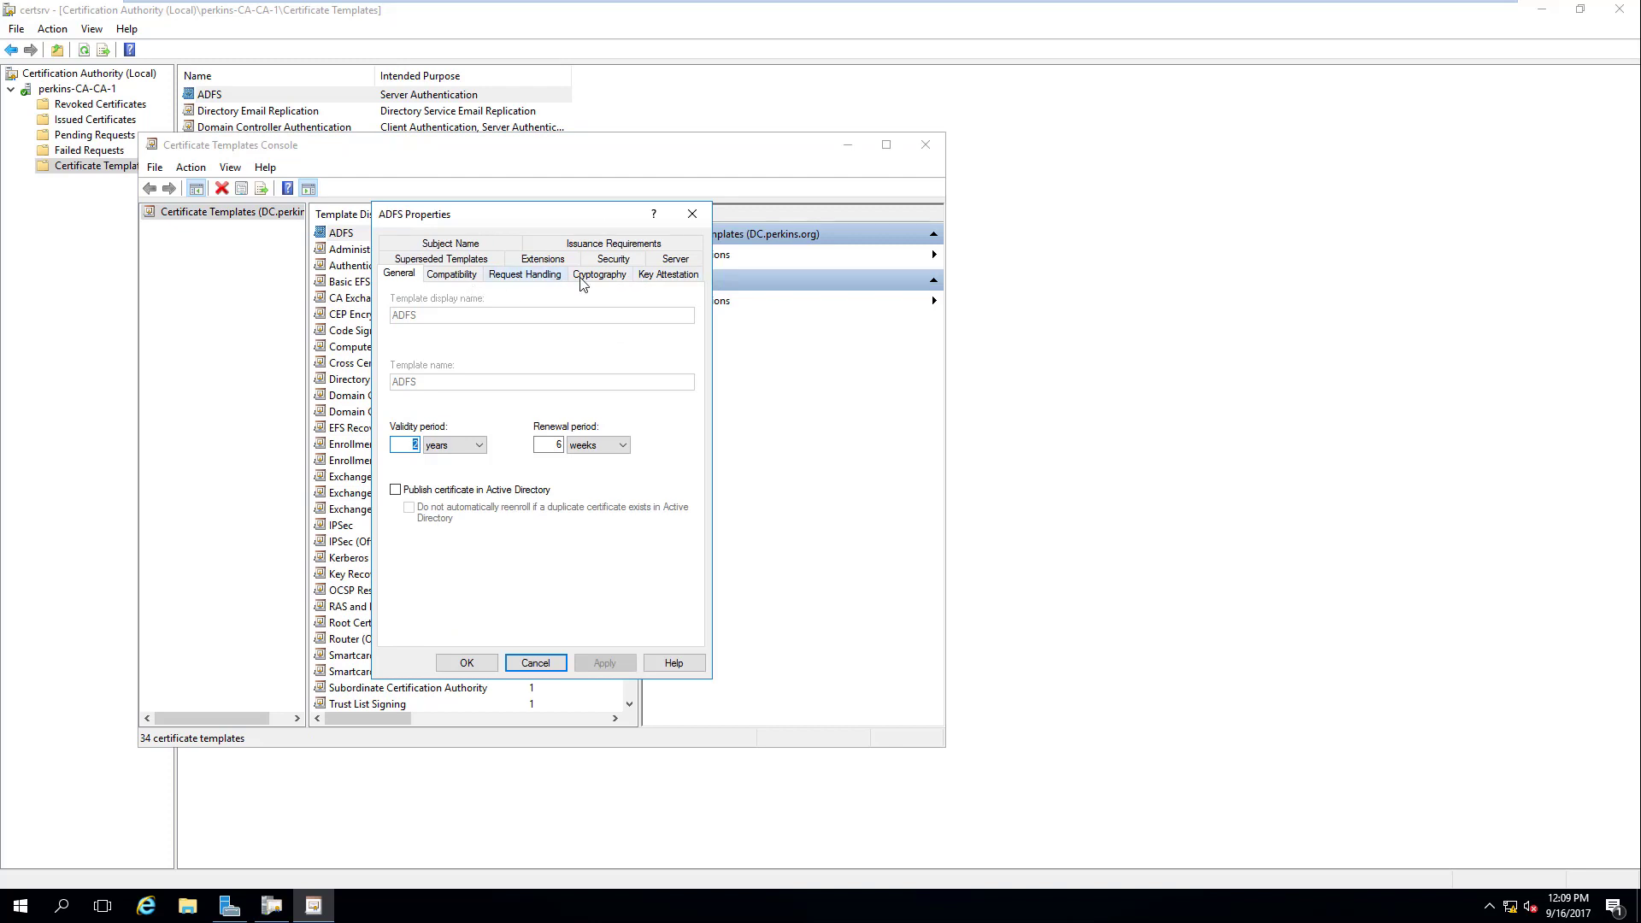
pyautogui.click(687, 269)
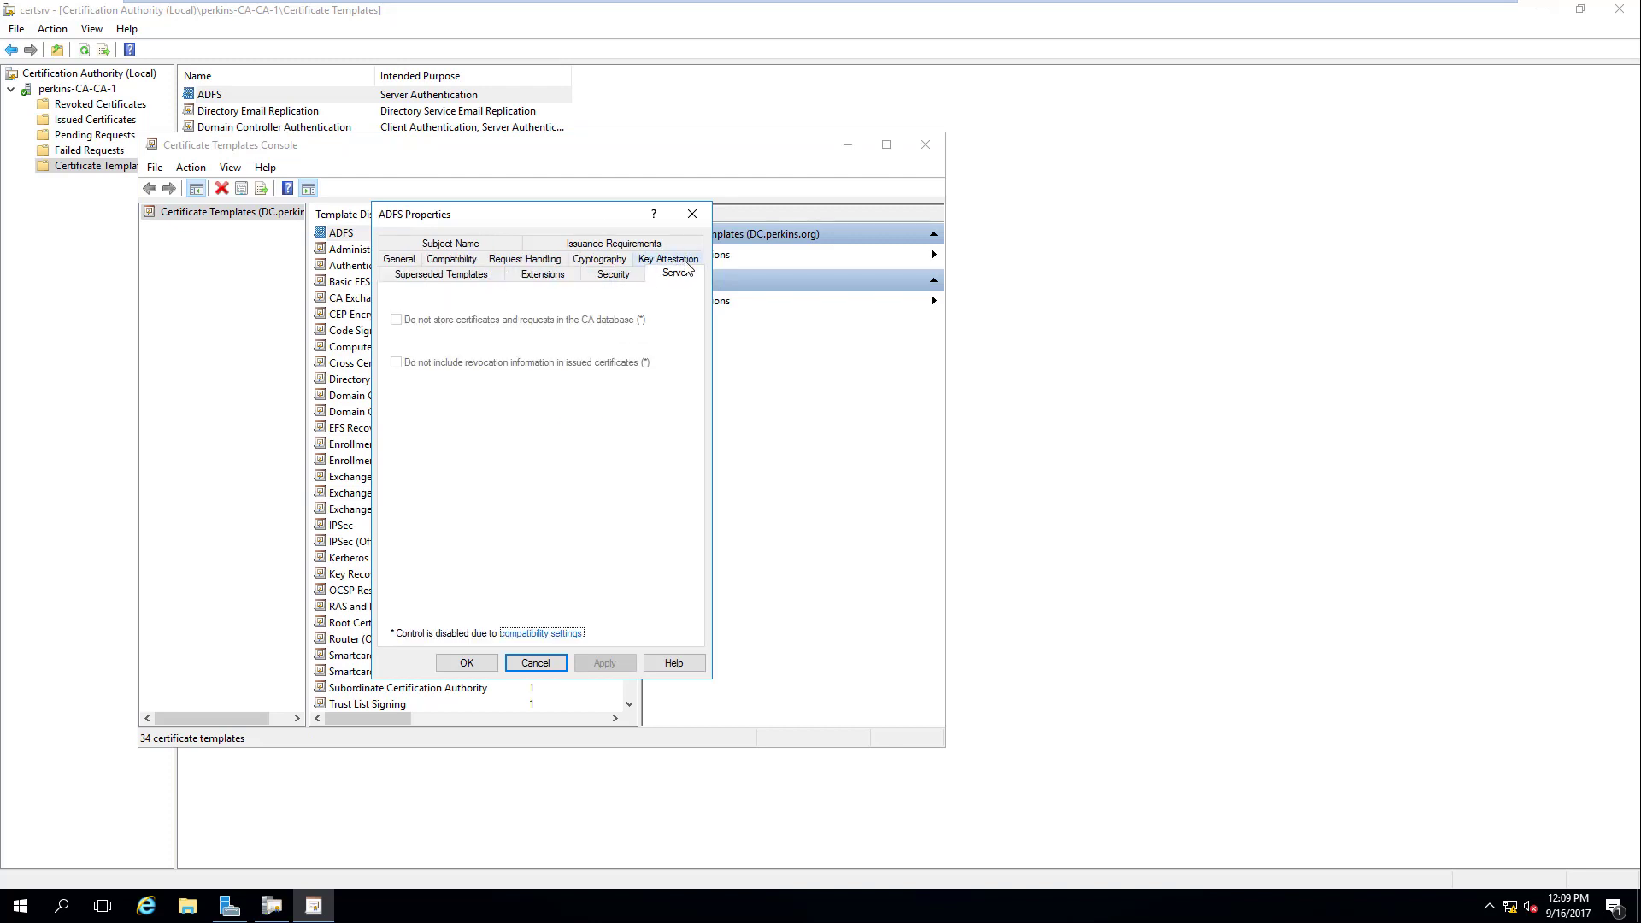
pyautogui.click(600, 275)
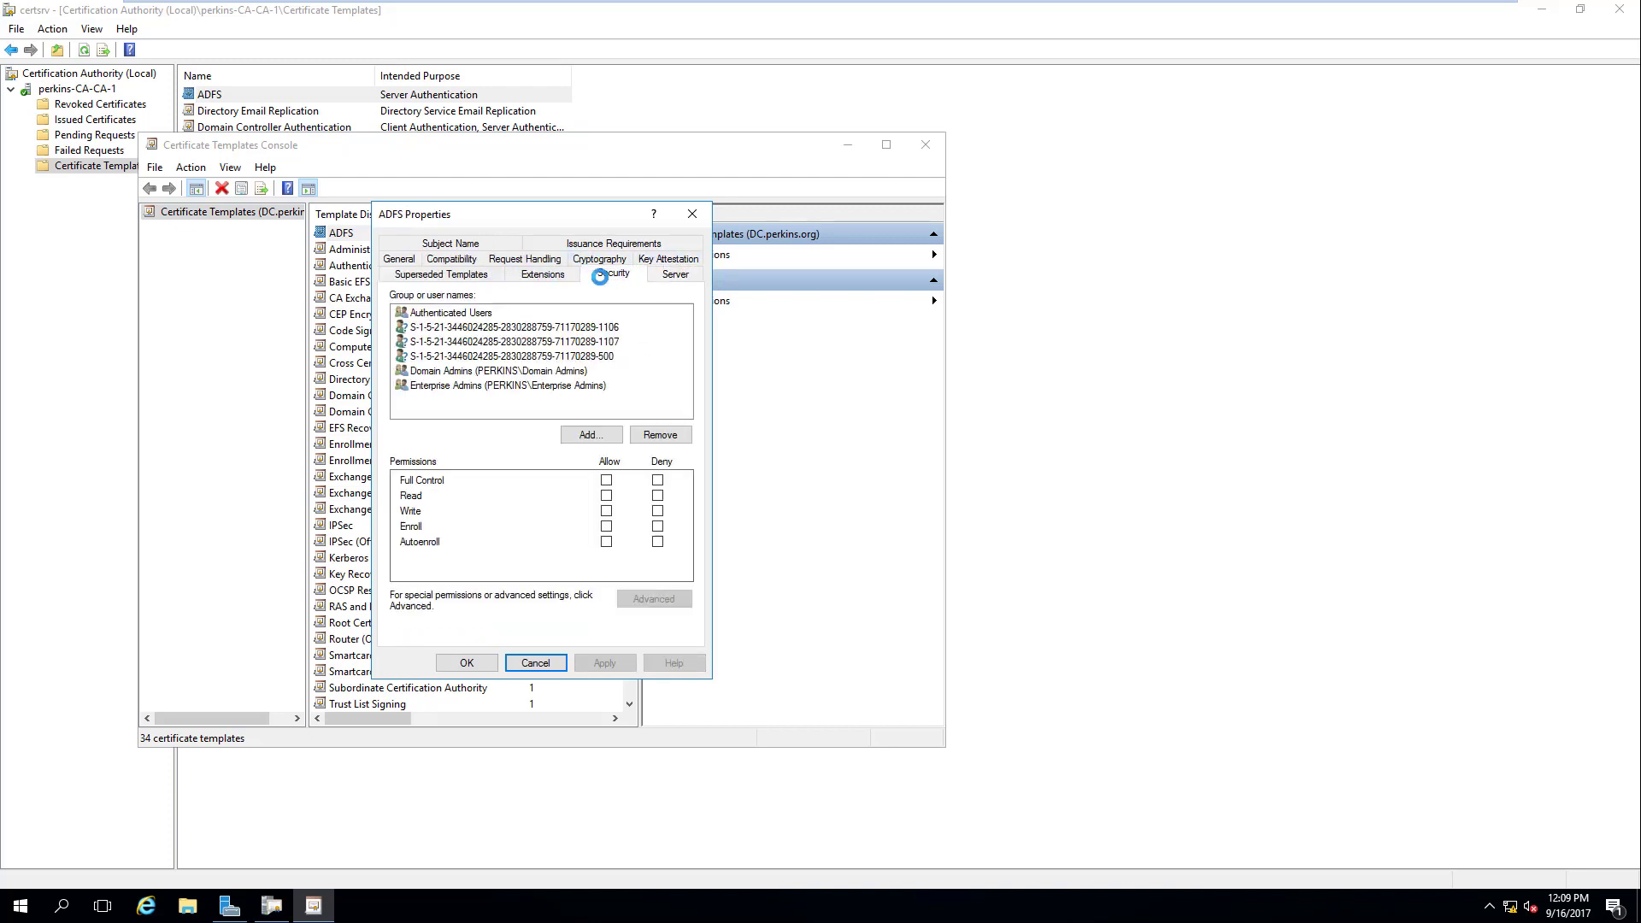
pyautogui.click(419, 330)
pyautogui.click(424, 348)
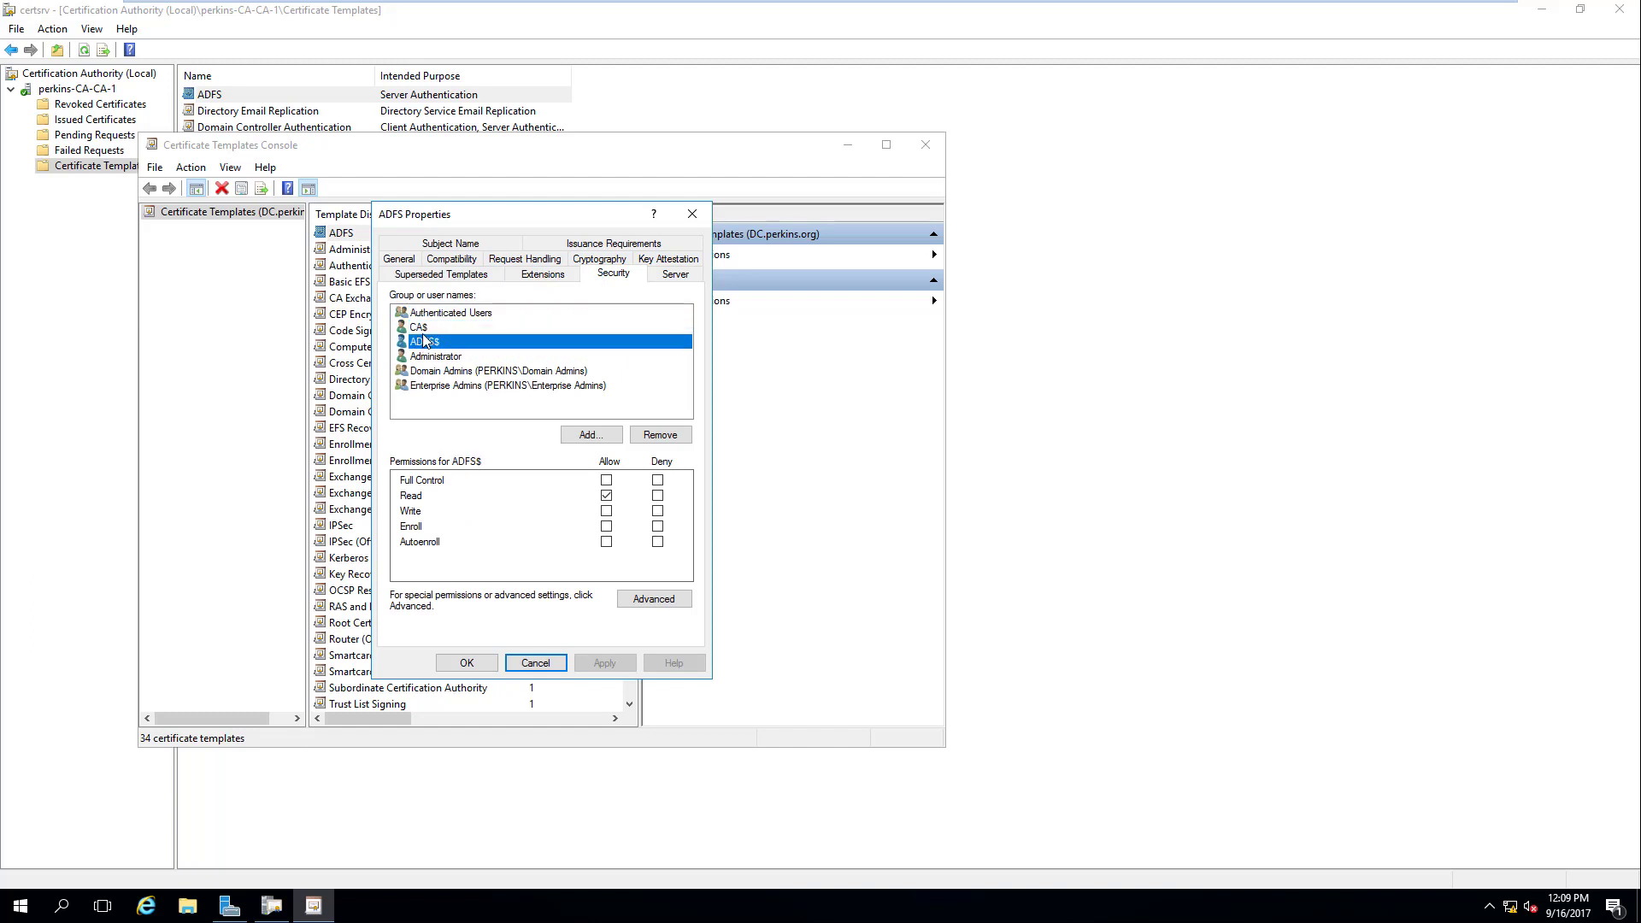
pyautogui.click(425, 332)
pyautogui.click(434, 346)
# Step: Close the ADFS template properties and return to the ADFS server's Server Manager Dashboard
pyautogui.click(694, 215)
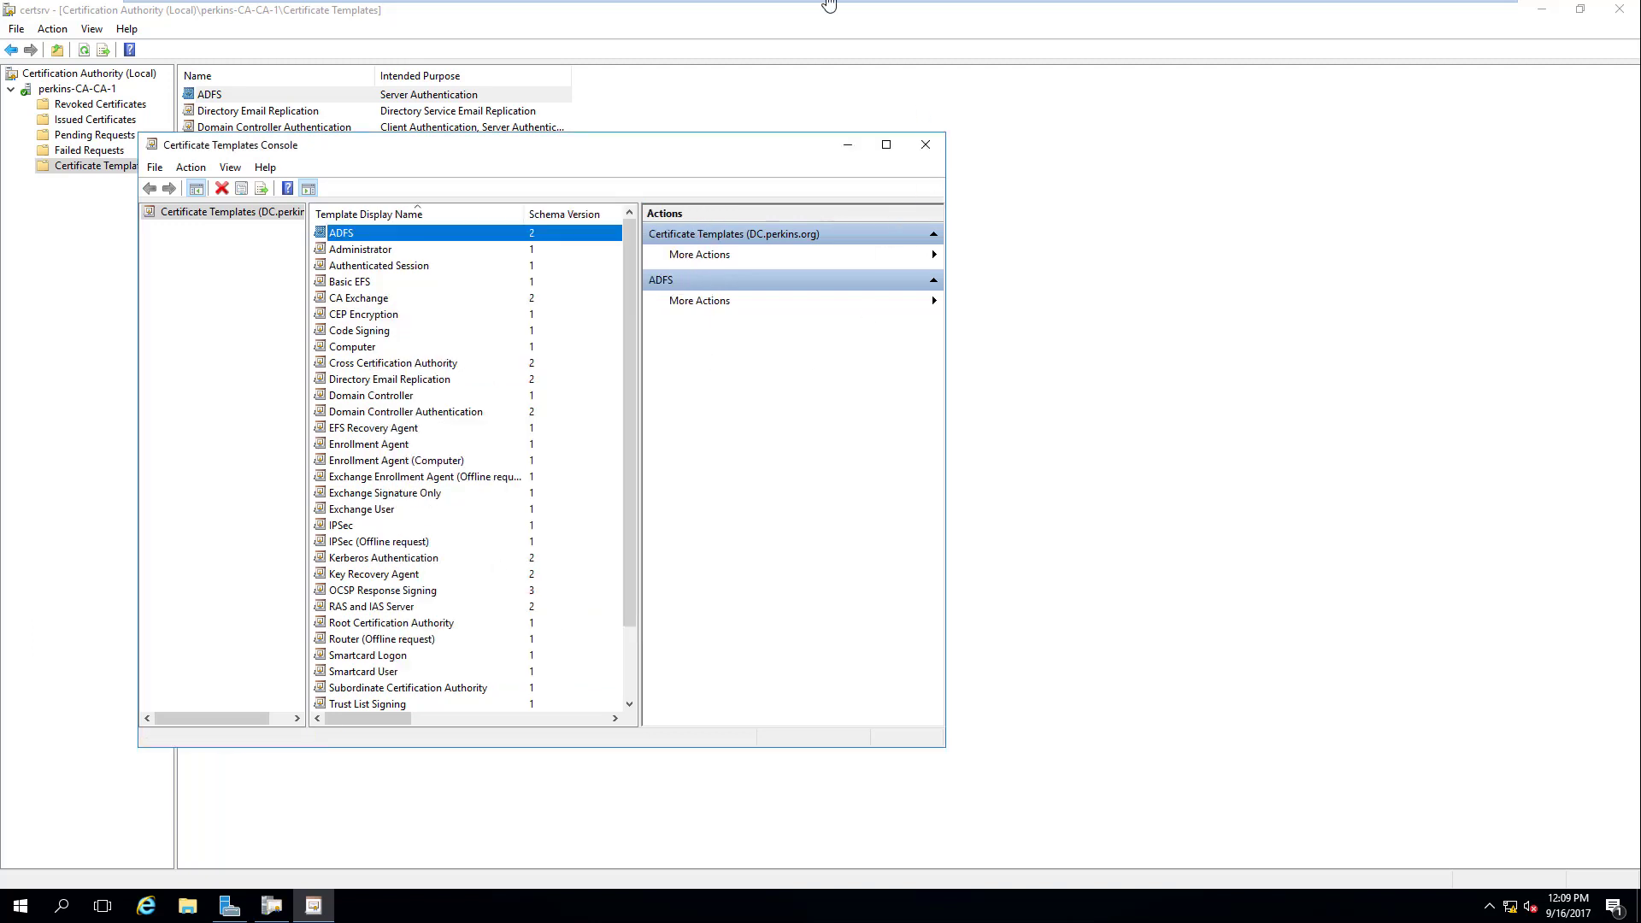
pyautogui.moveTo(742, 4)
pyautogui.click(1013, 21)
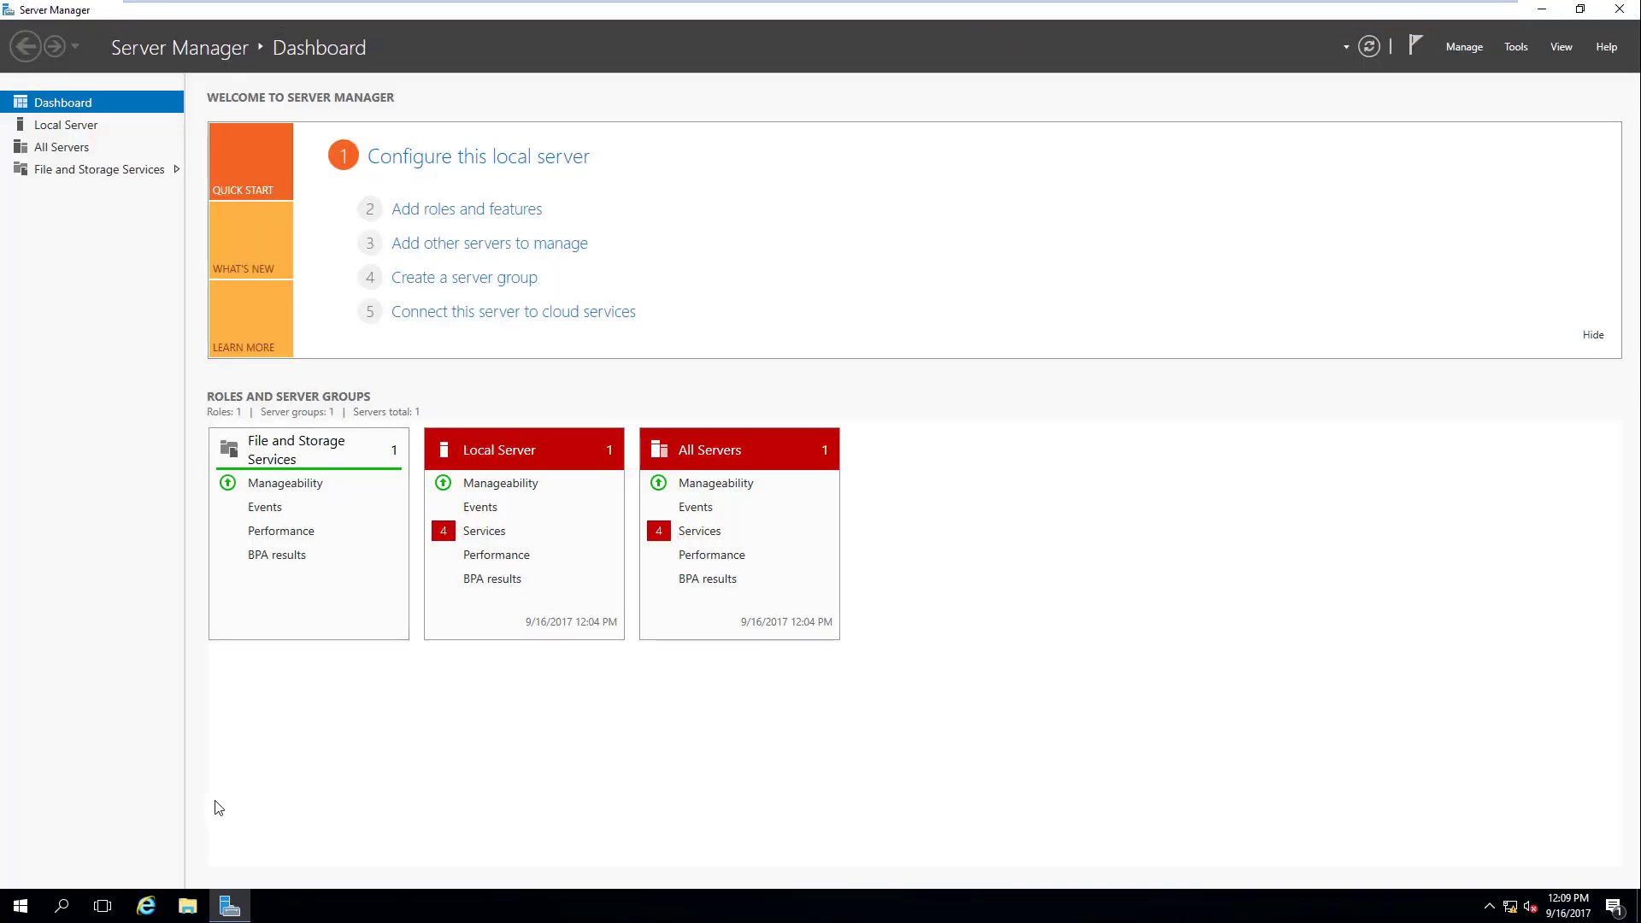
# Step: Launch an empty Microsoft Management Console with mmc from the Run prompt
pyautogui.press('super+r')
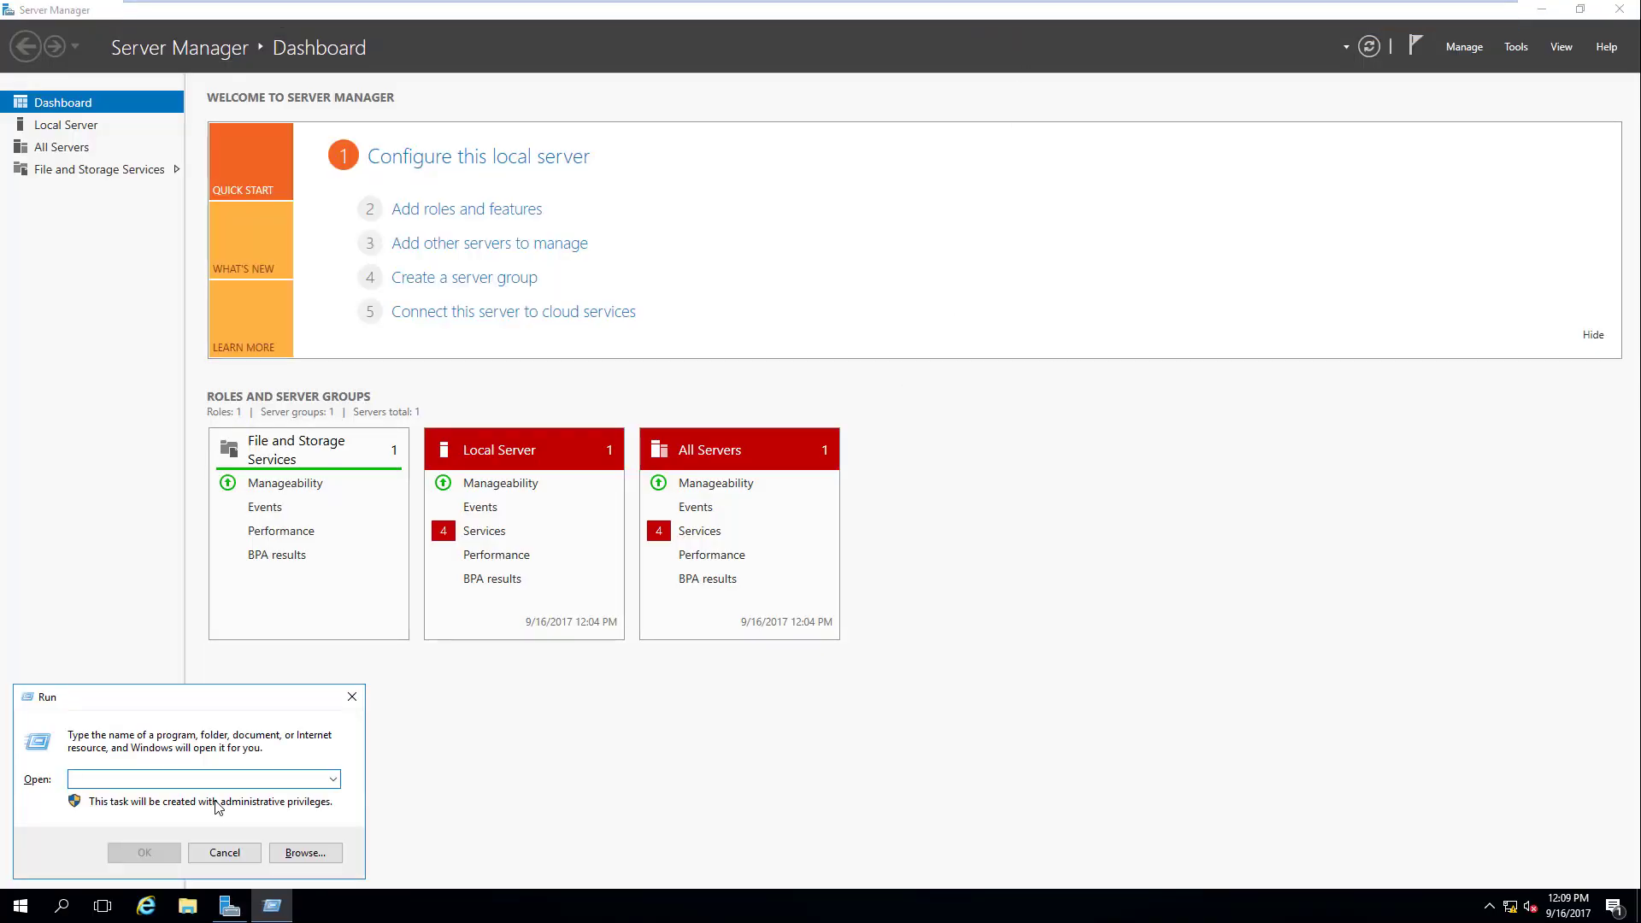
pyautogui.write('mmc')
pyautogui.press('Return')
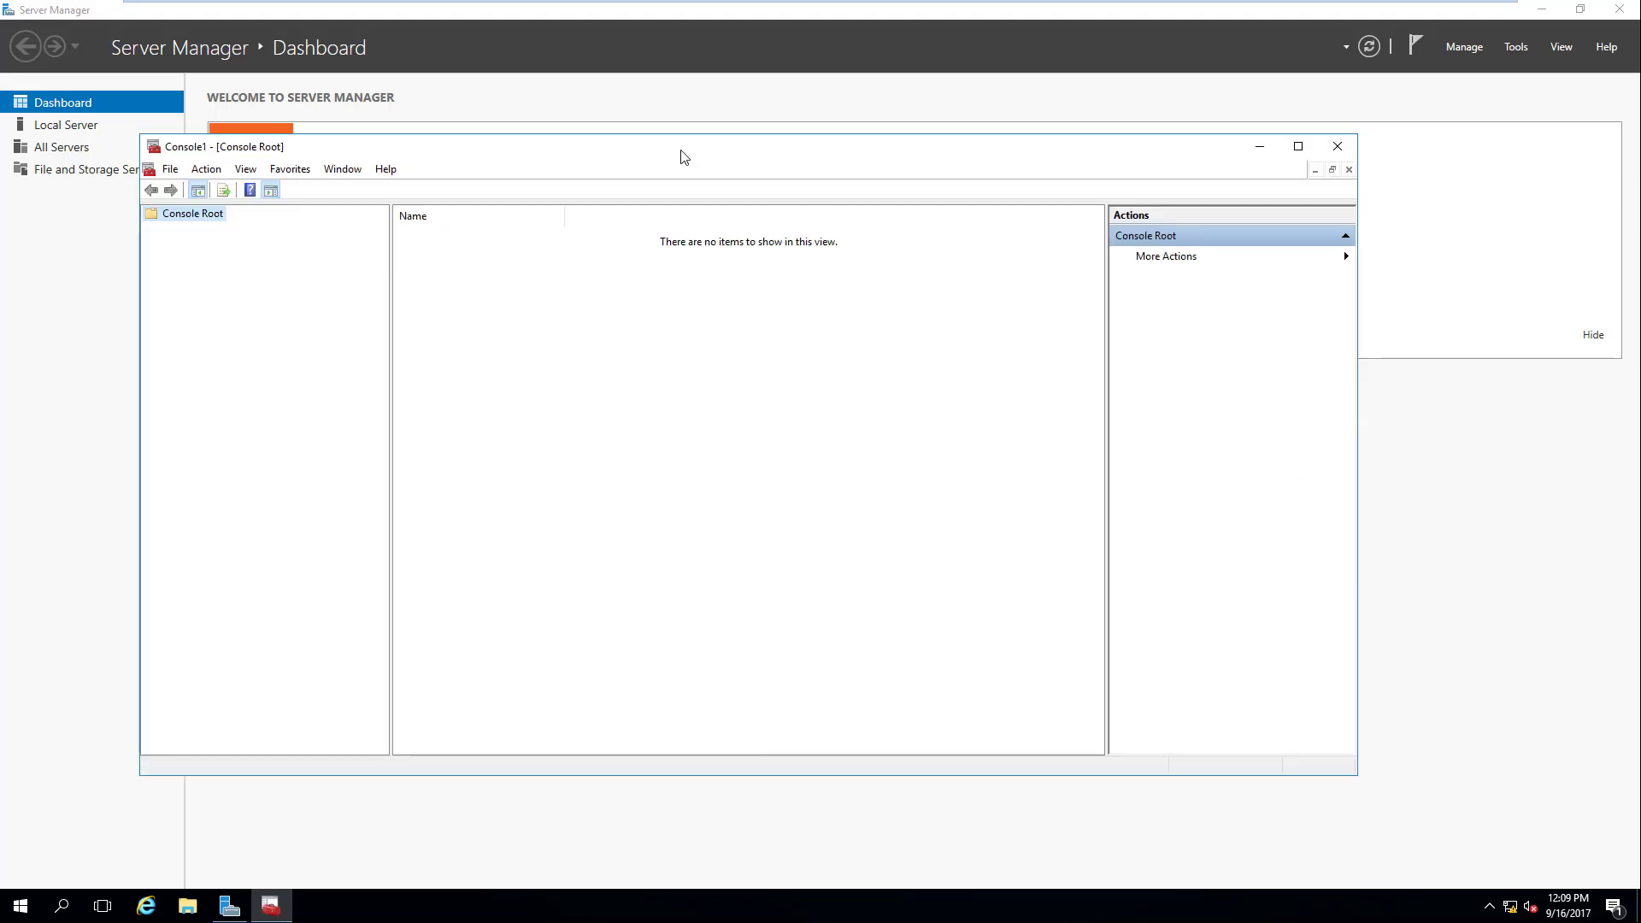
pyautogui.moveTo(684, 157); pyautogui.dragTo(766, 133)
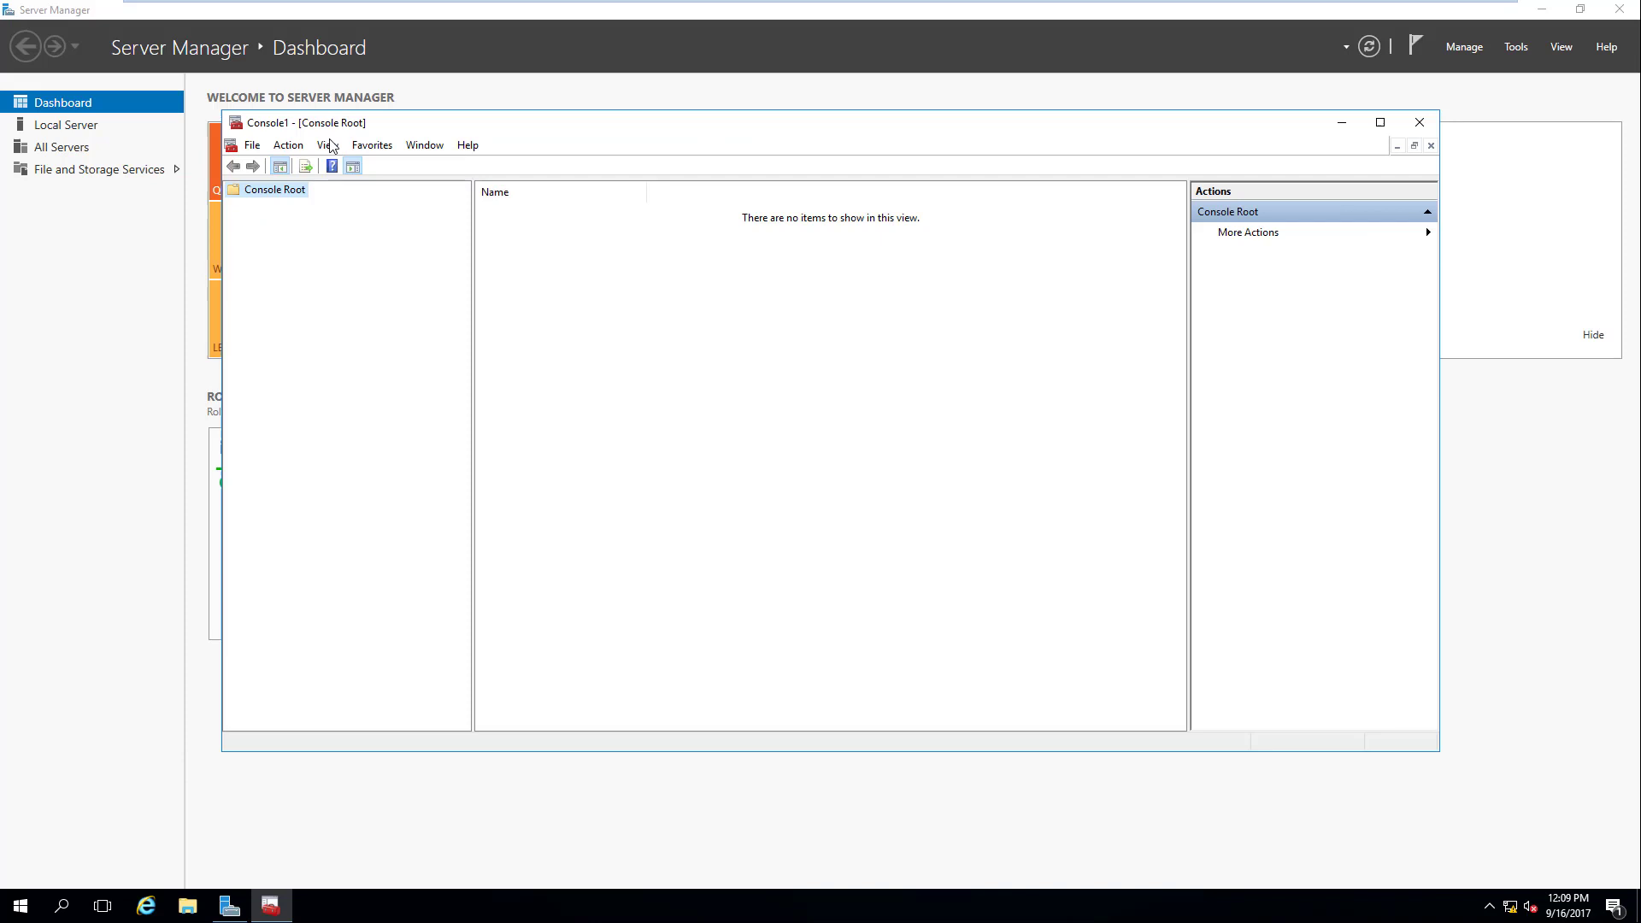
# Step: Add the Certificates snap-in for the local Computer account to Console Root
pyautogui.click(249, 150)
pyautogui.click(316, 258)
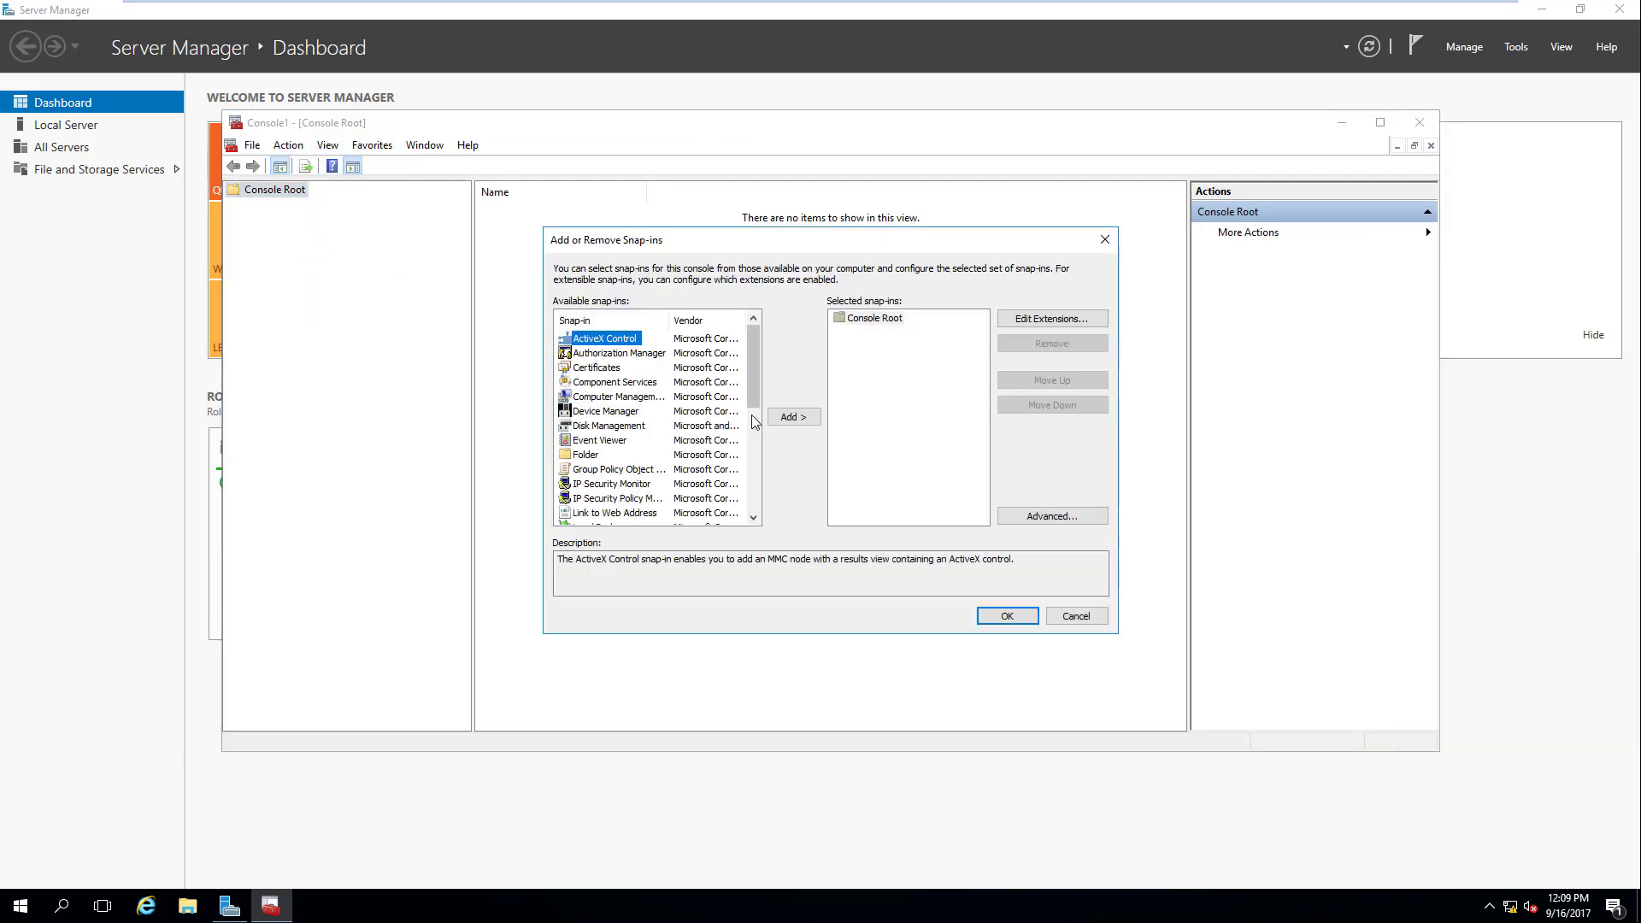
pyautogui.click(610, 368)
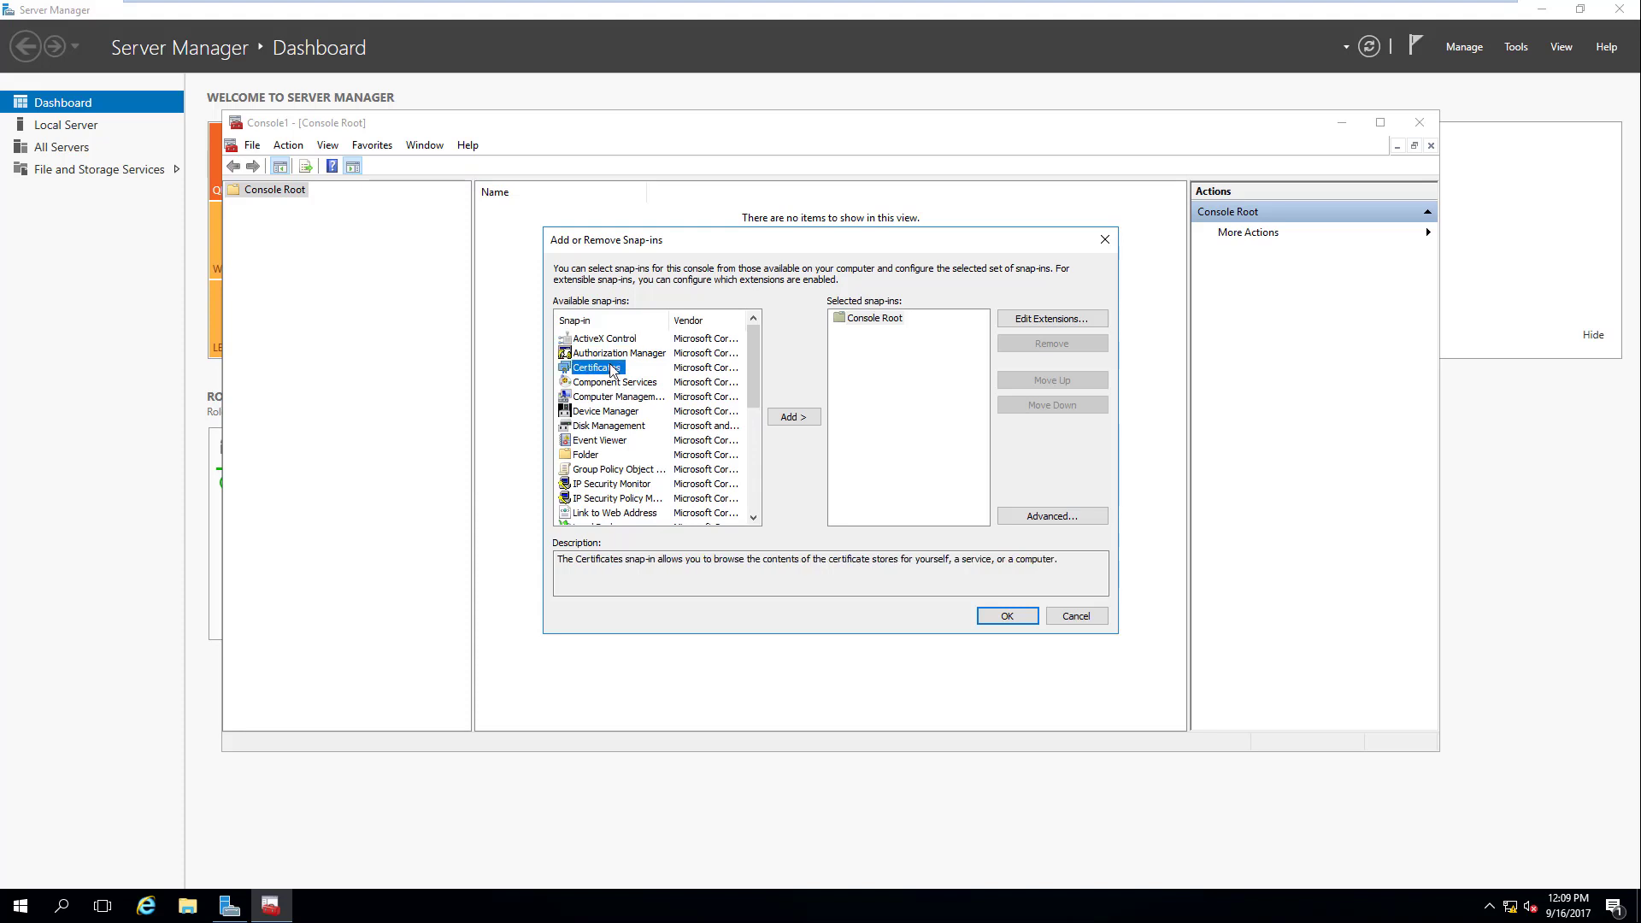
pyautogui.click(793, 416)
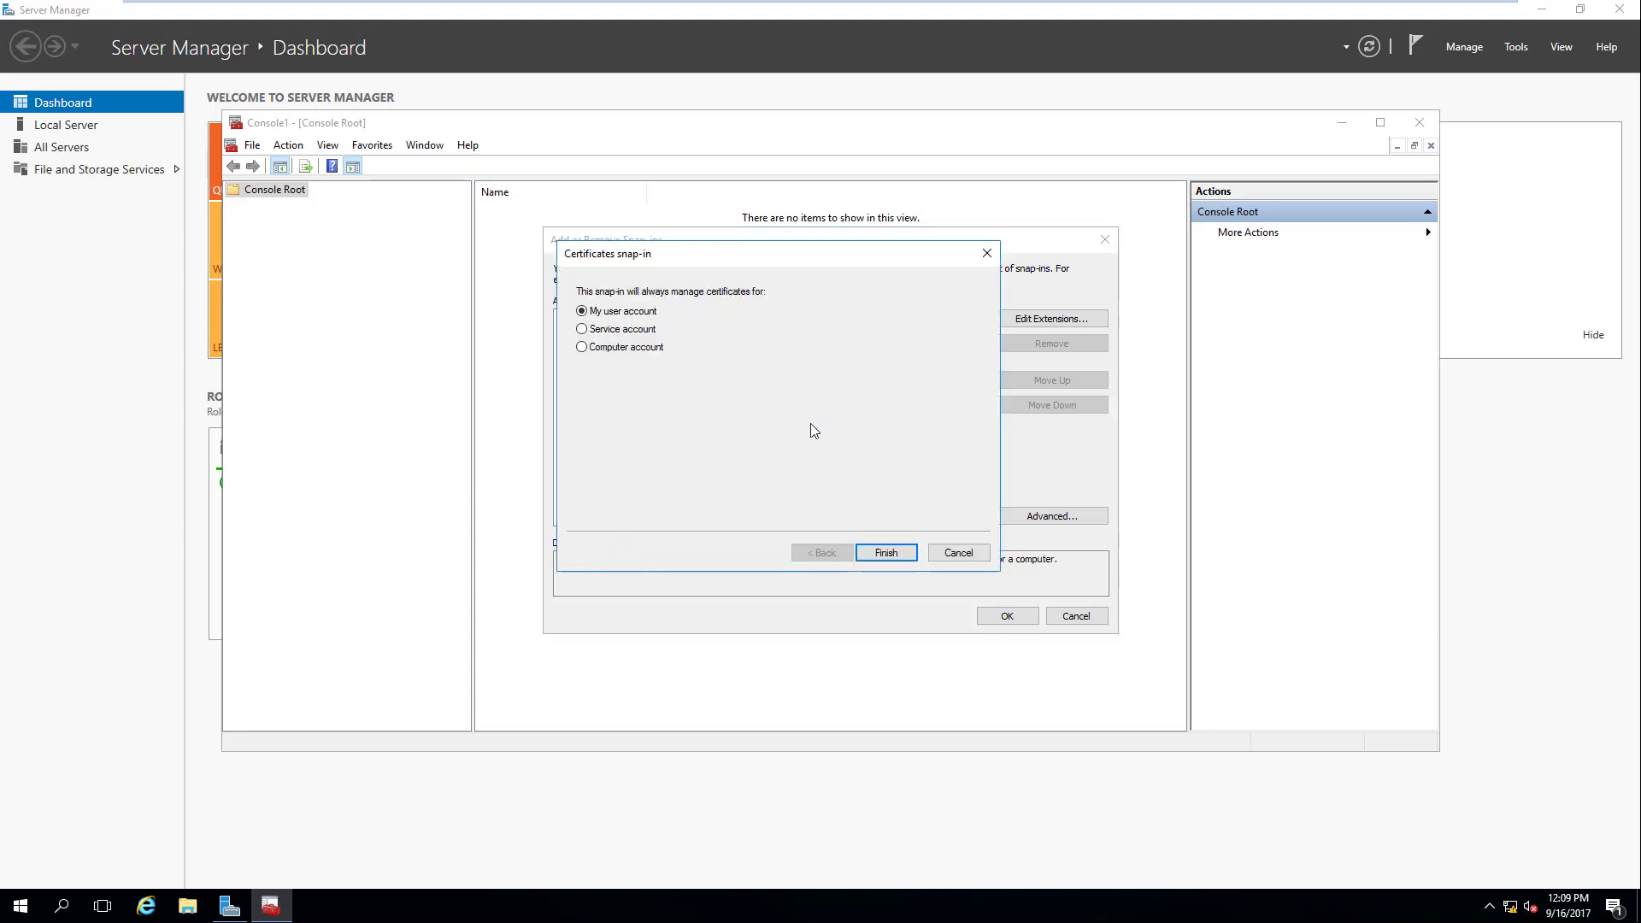
pyautogui.click(614, 350)
pyautogui.click(886, 553)
pyautogui.click(889, 553)
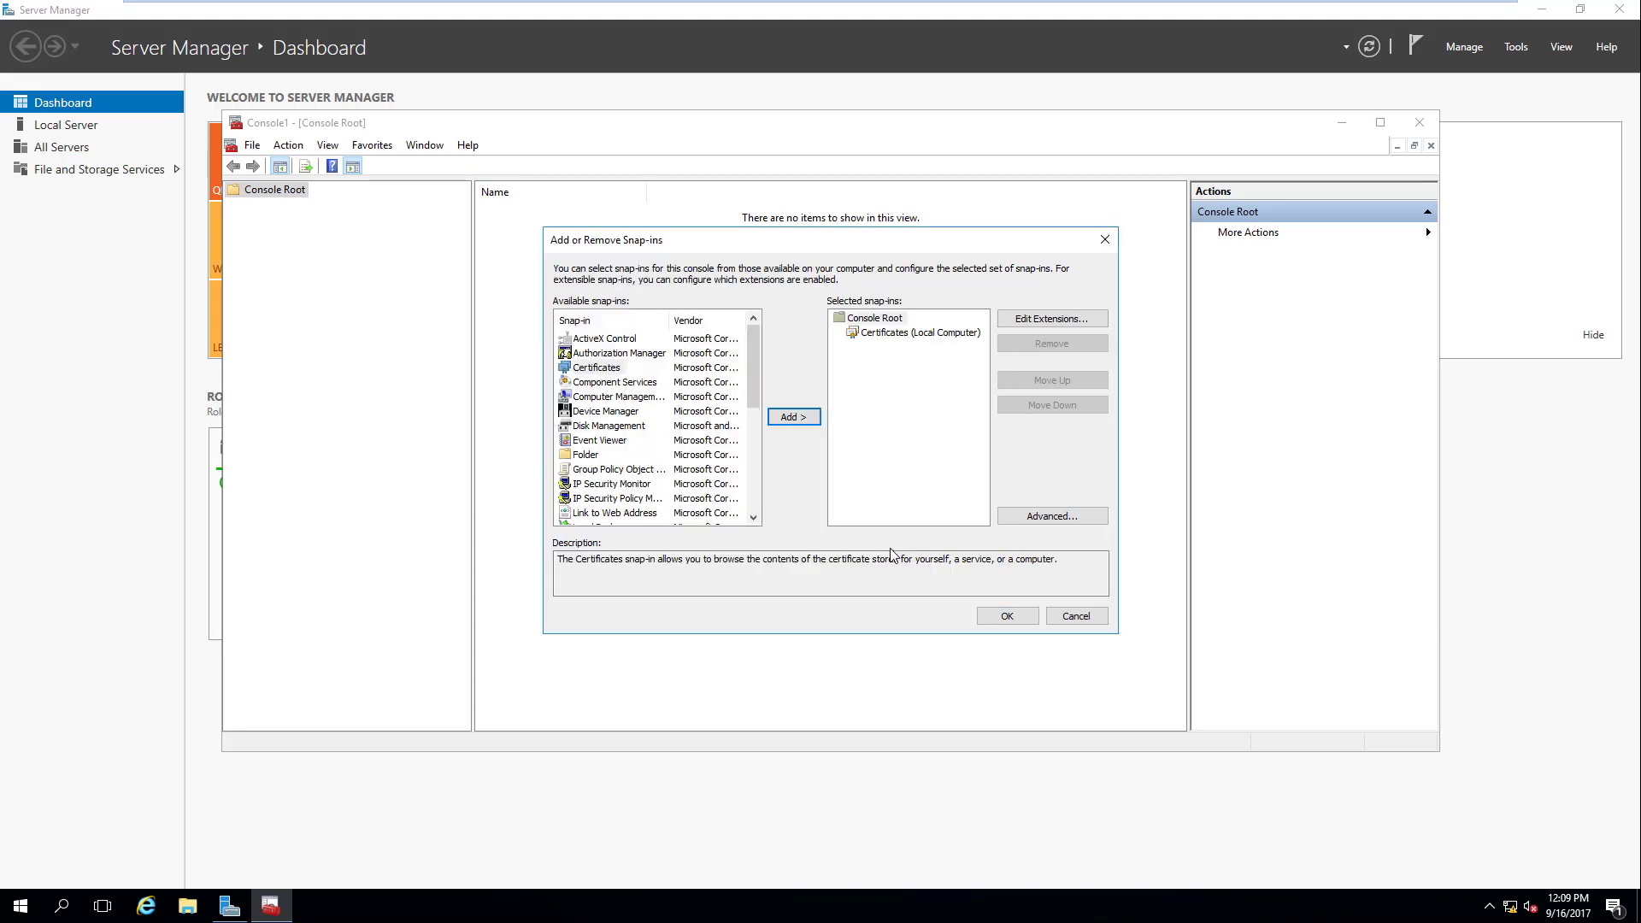
pyautogui.click(1000, 615)
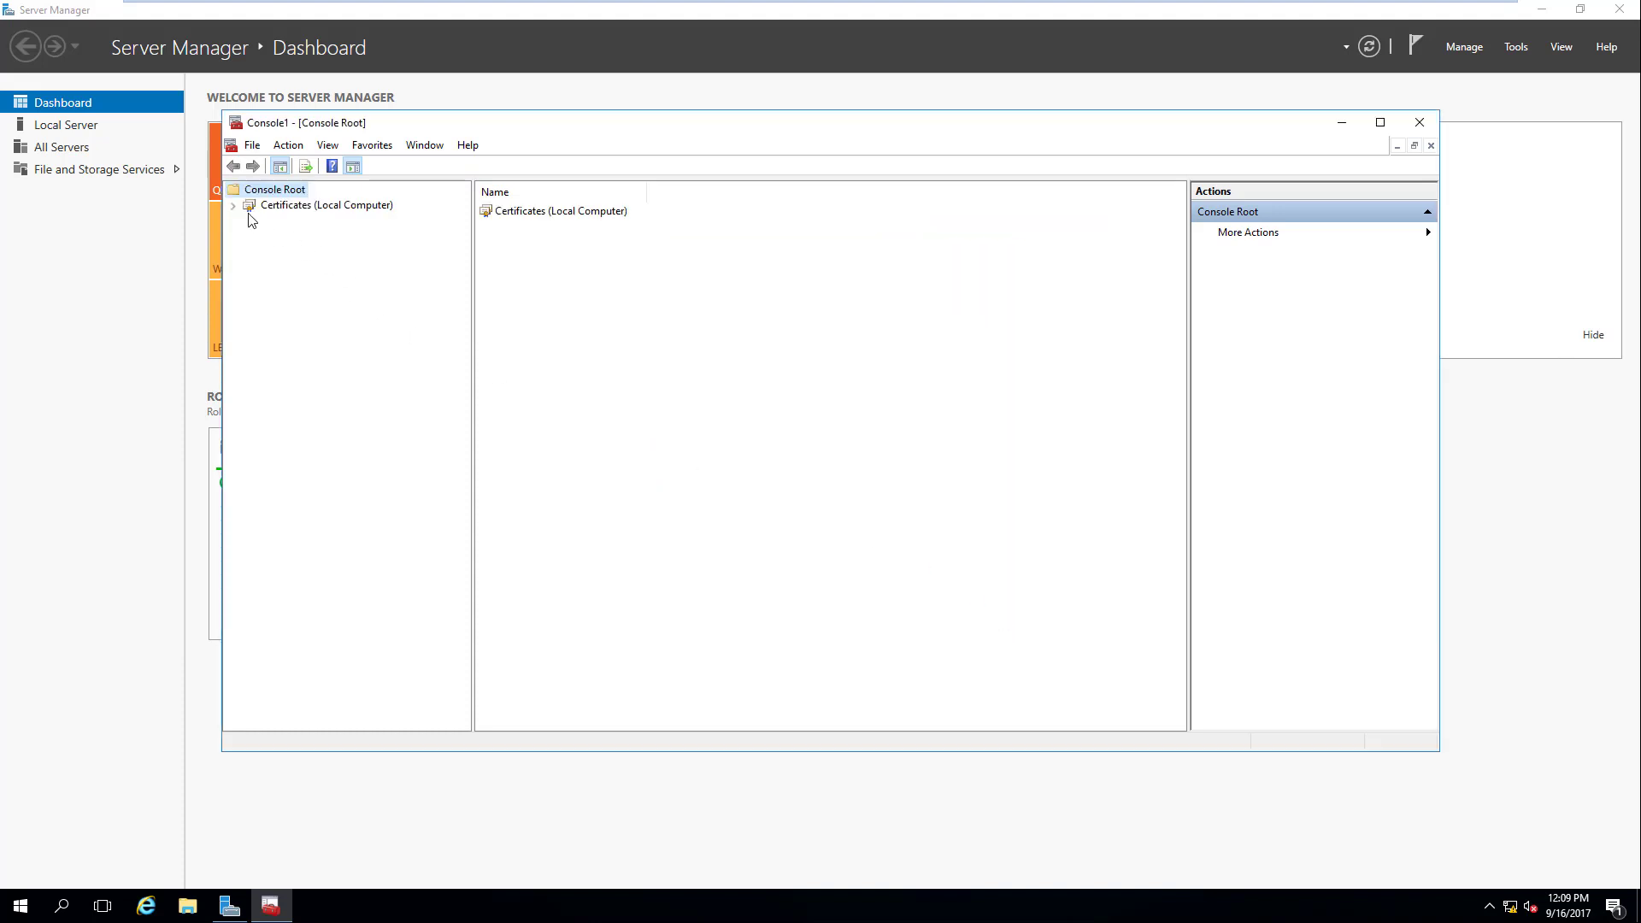
# Step: Expand Certificates (Local Computer), browse the stores, and list the 14 Trusted Root Certification Authorities certificates
pyautogui.click(233, 205)
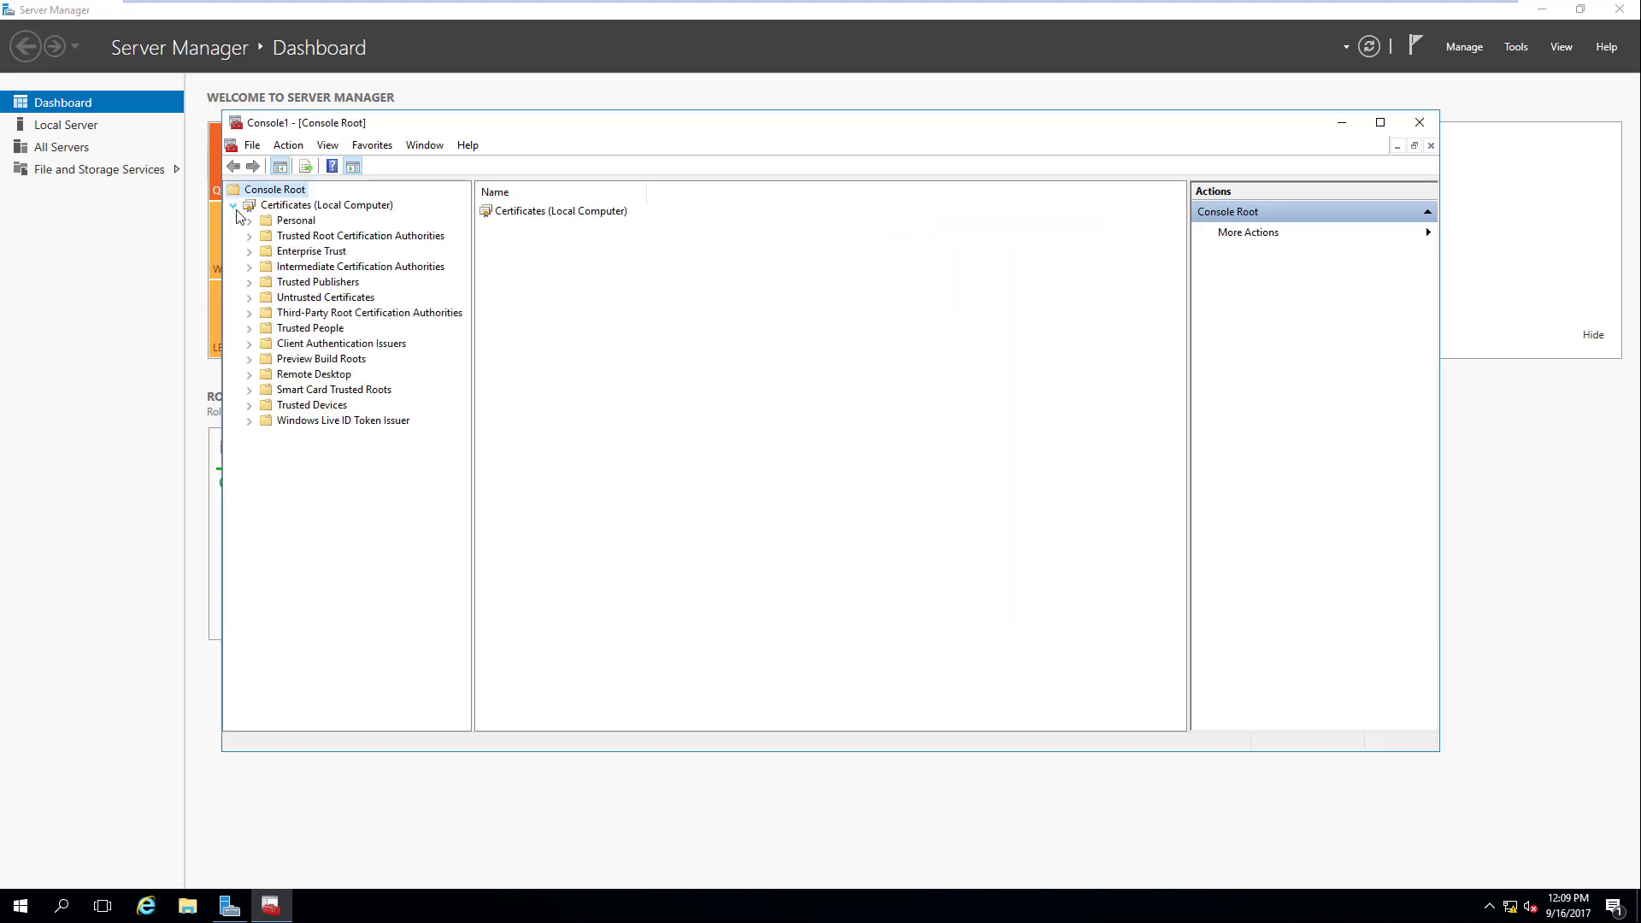
pyautogui.click(334, 206)
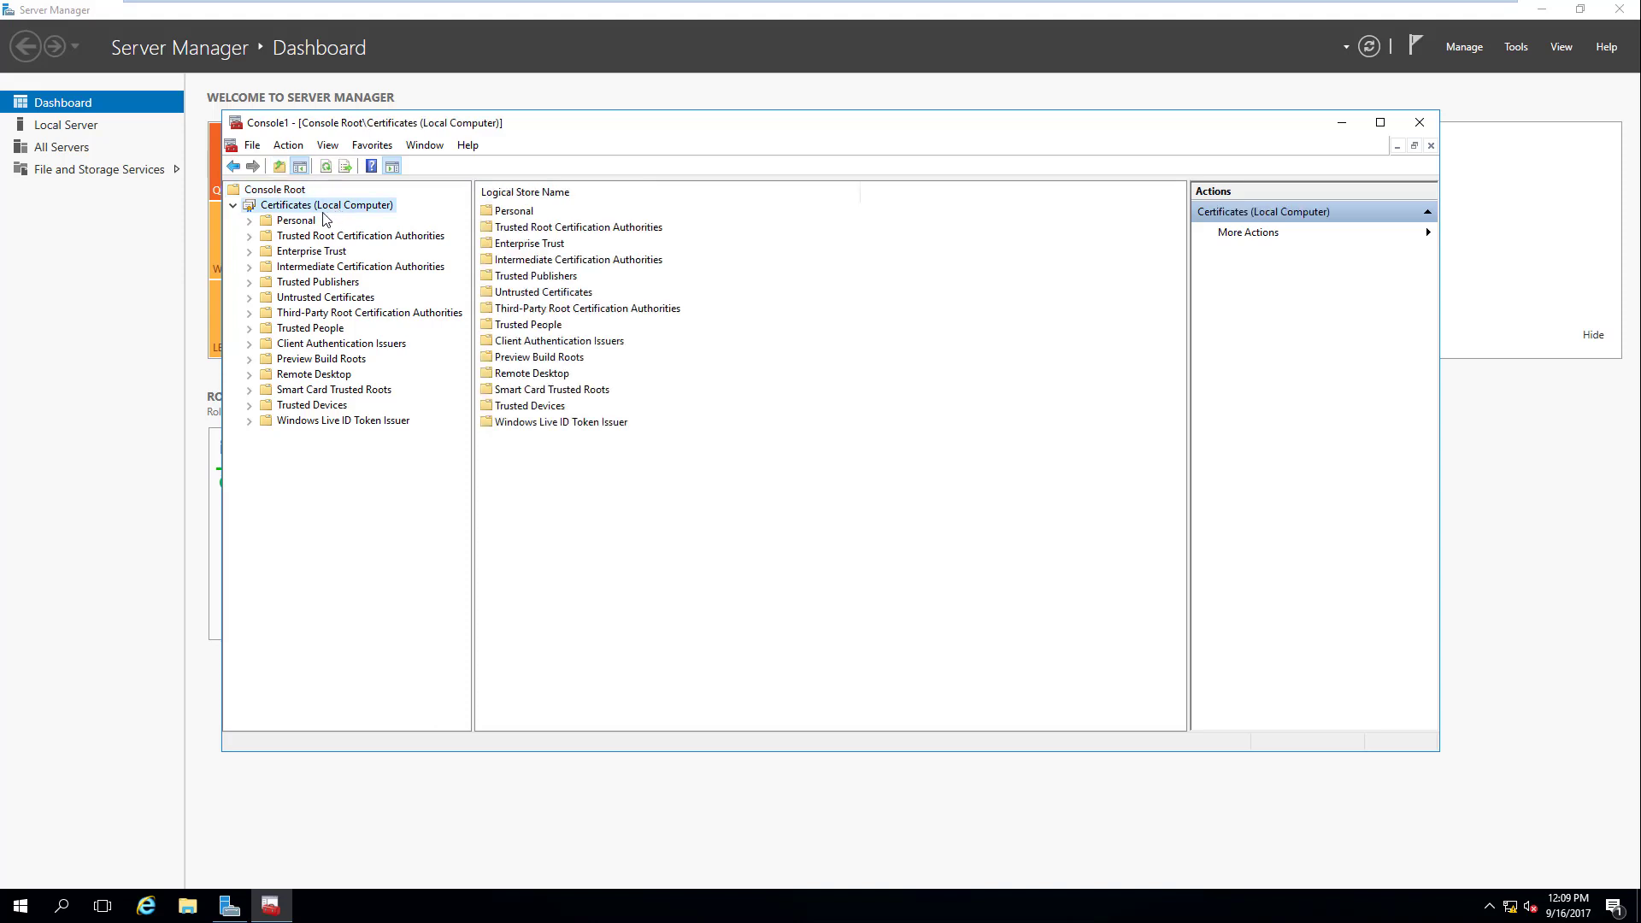
pyautogui.click(305, 222)
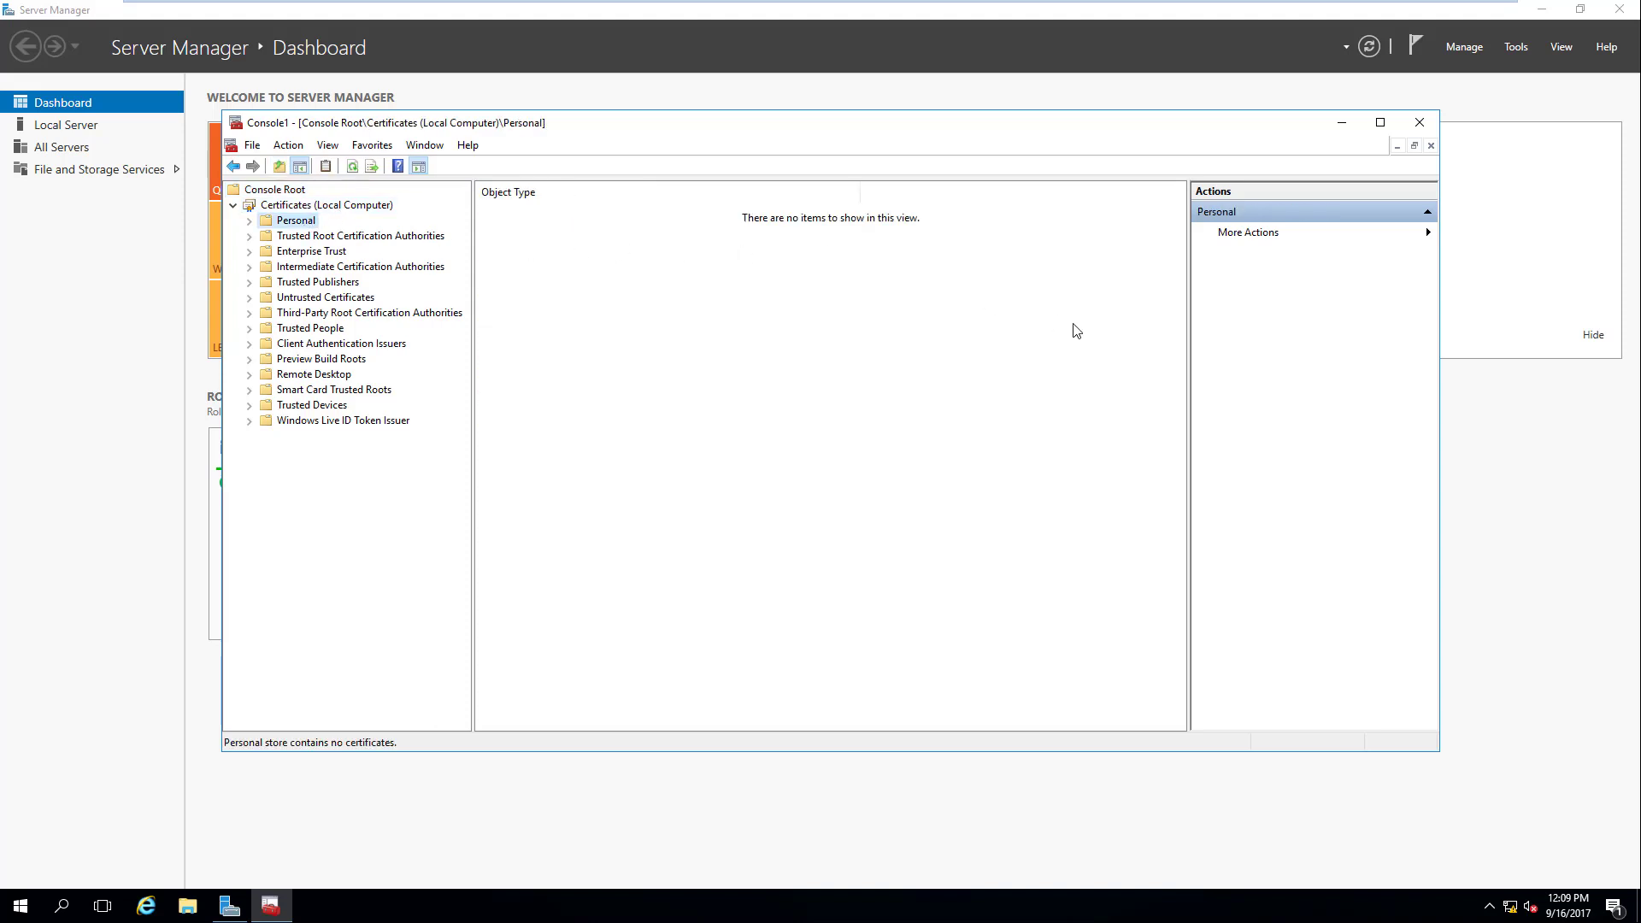
pyautogui.click(333, 286)
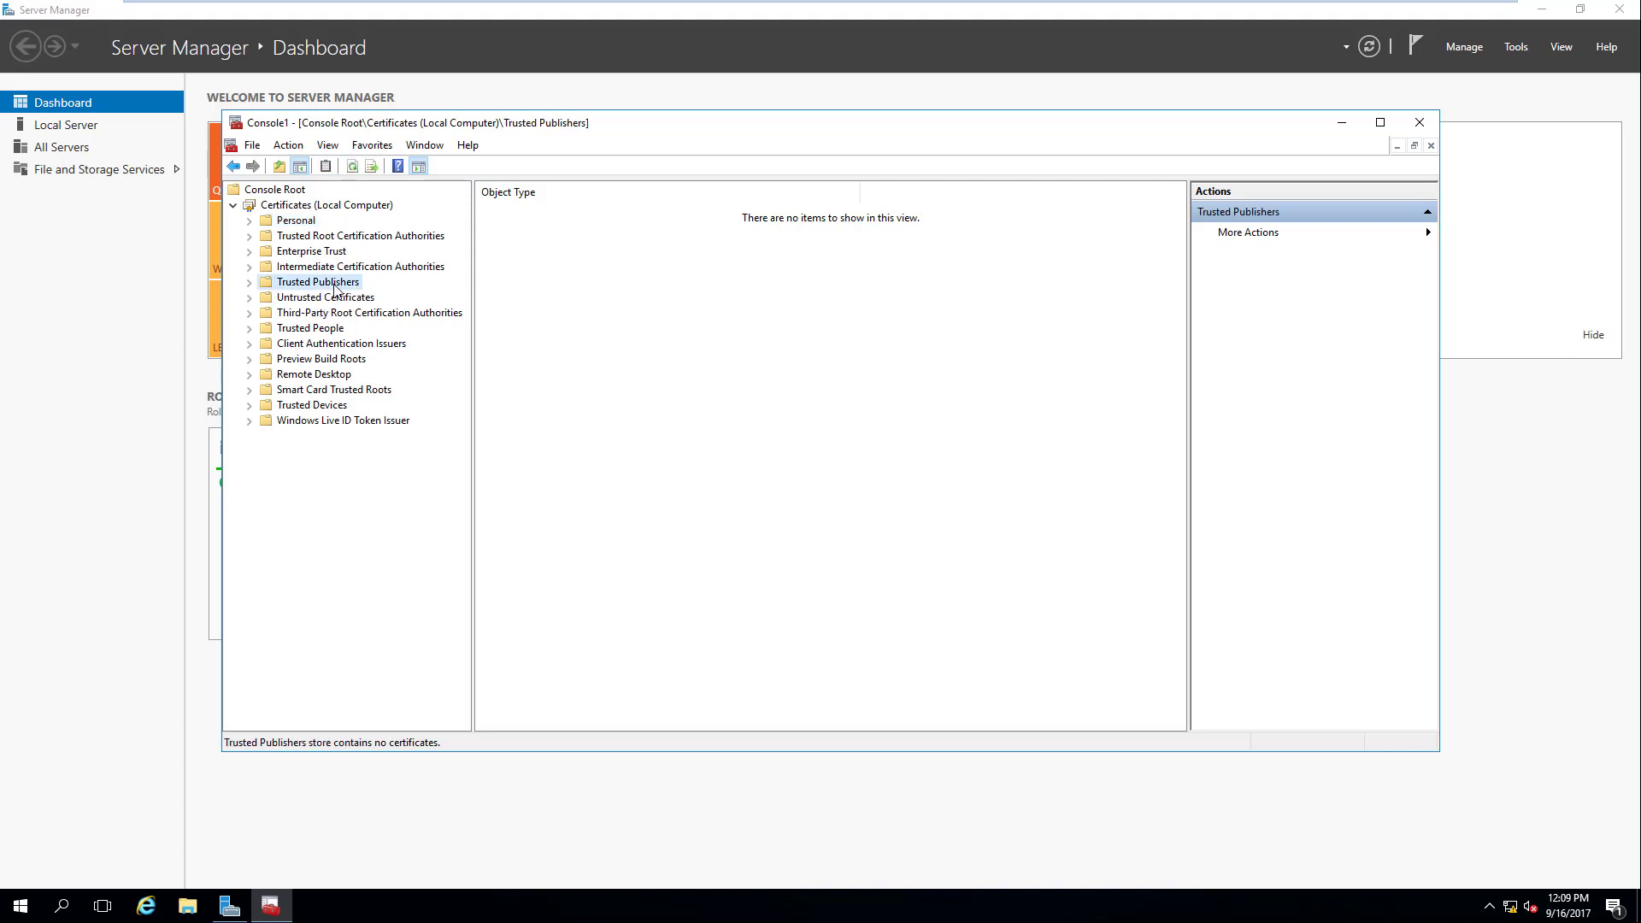
pyautogui.click(329, 253)
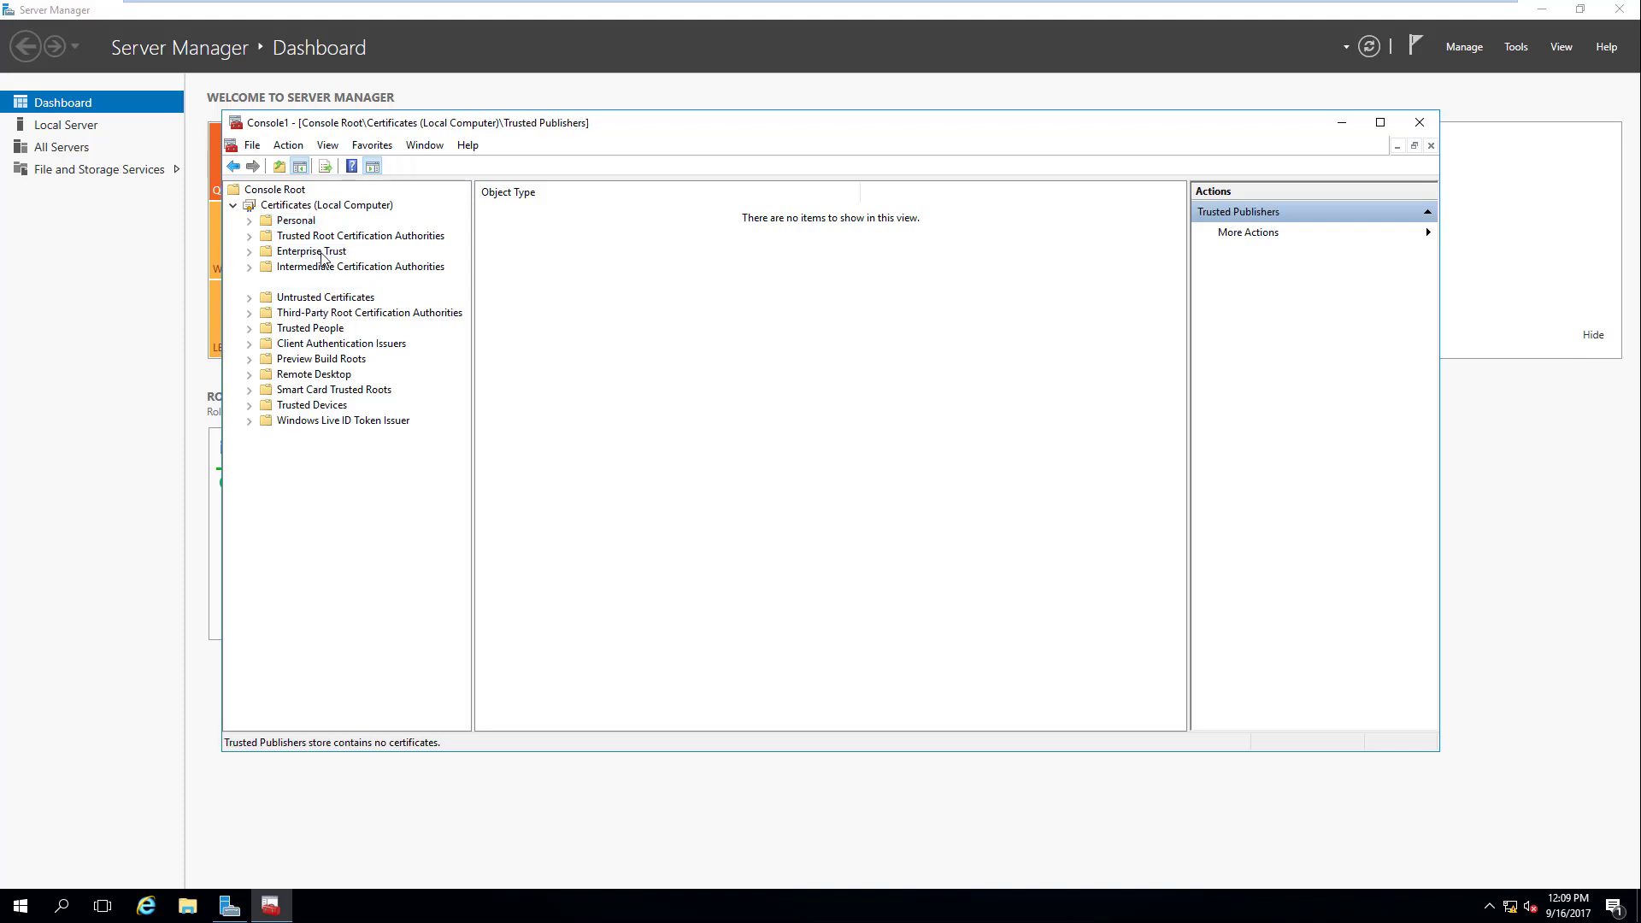
pyautogui.click(402, 239)
pyautogui.click(522, 213)
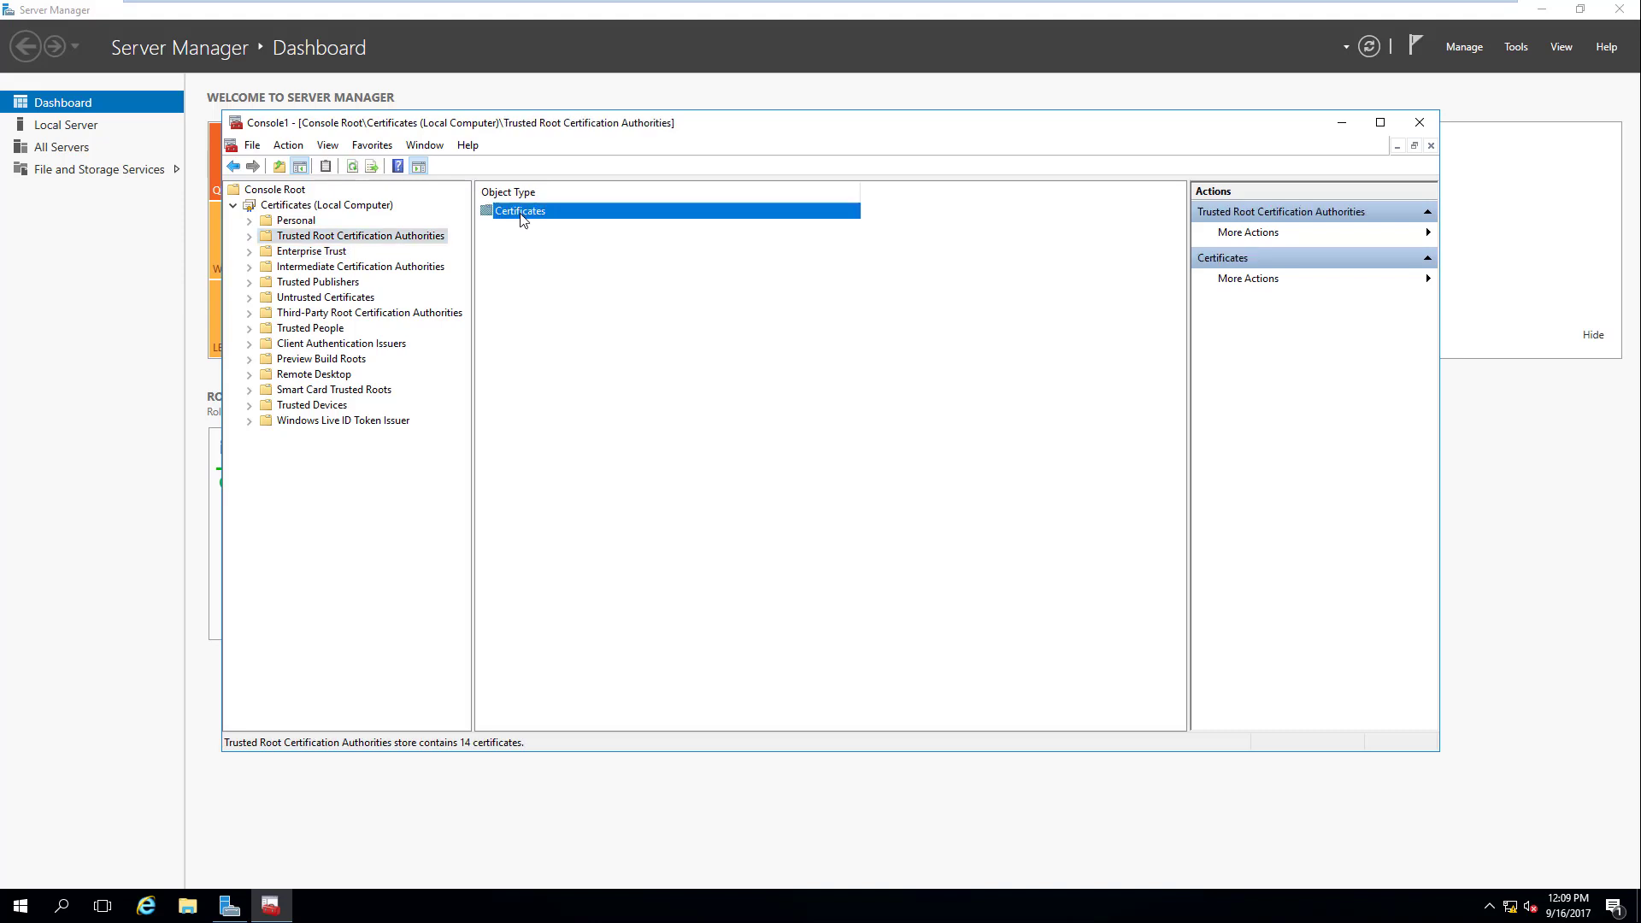
pyautogui.doubleClick(522, 213)
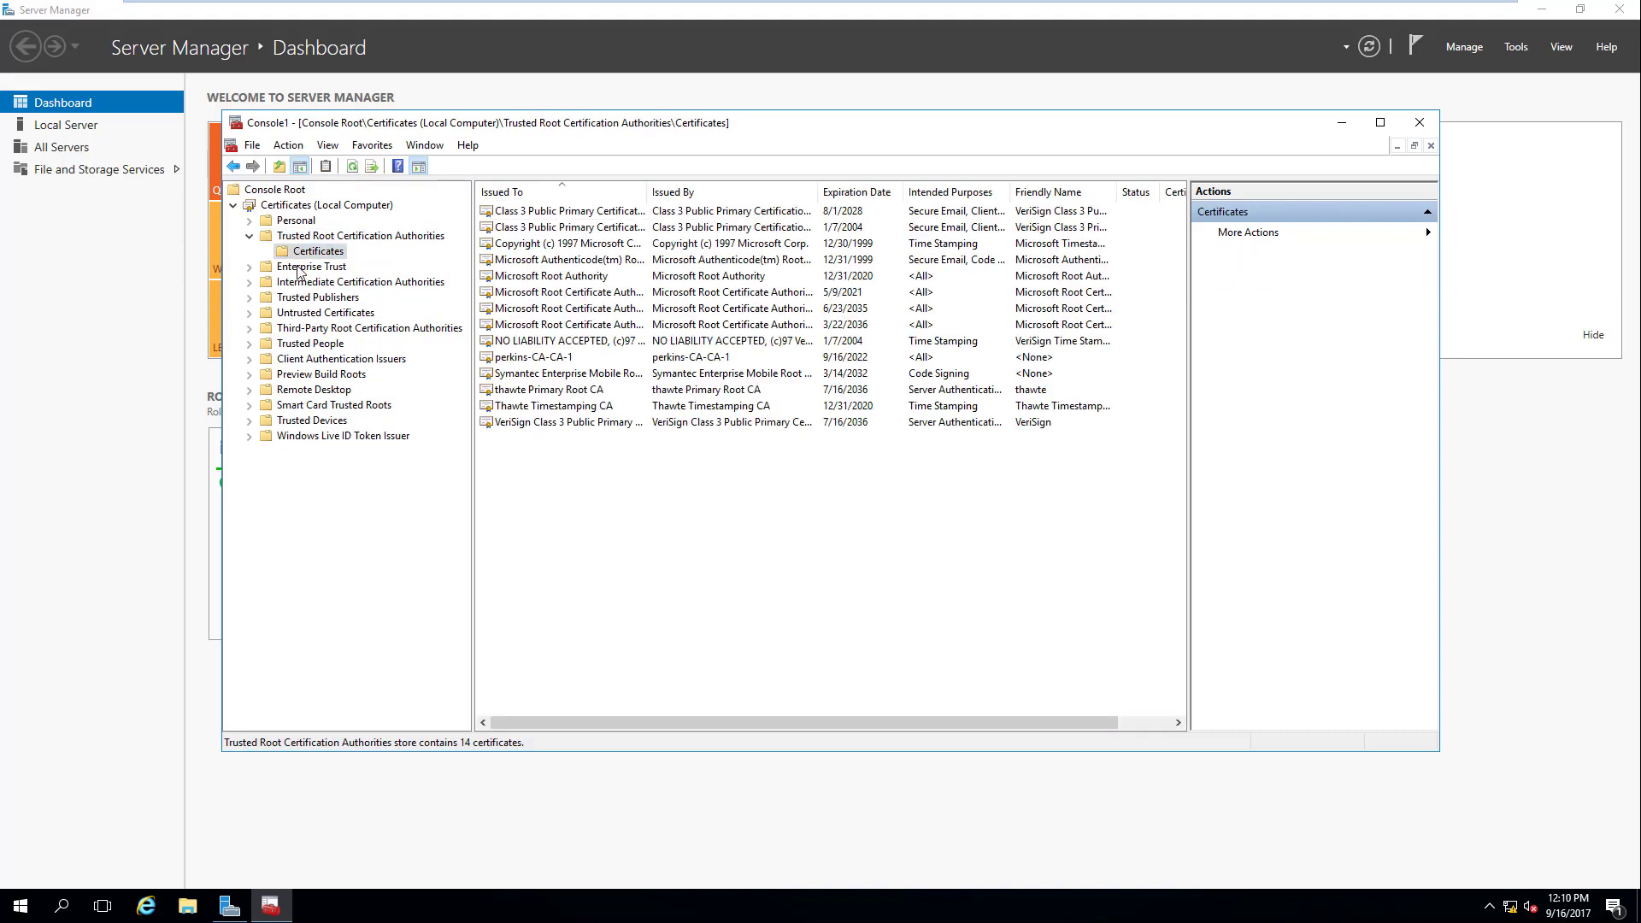
# Step: Open the empty Personal store and bring up its View menu
pyautogui.rightClick(306, 208)
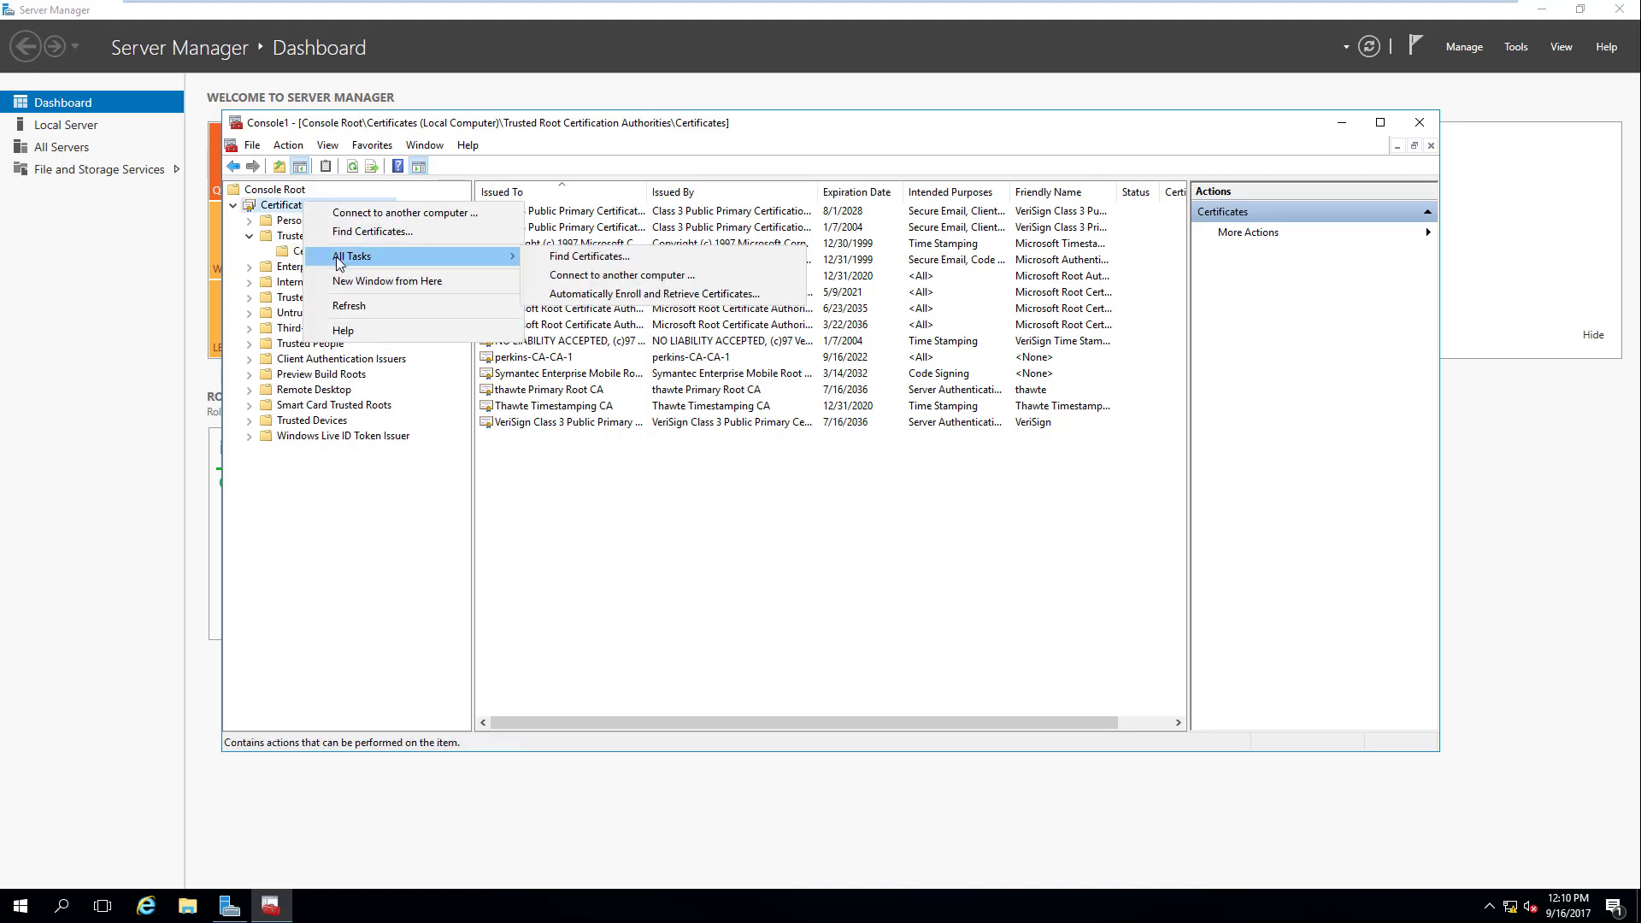
pyautogui.click(304, 224)
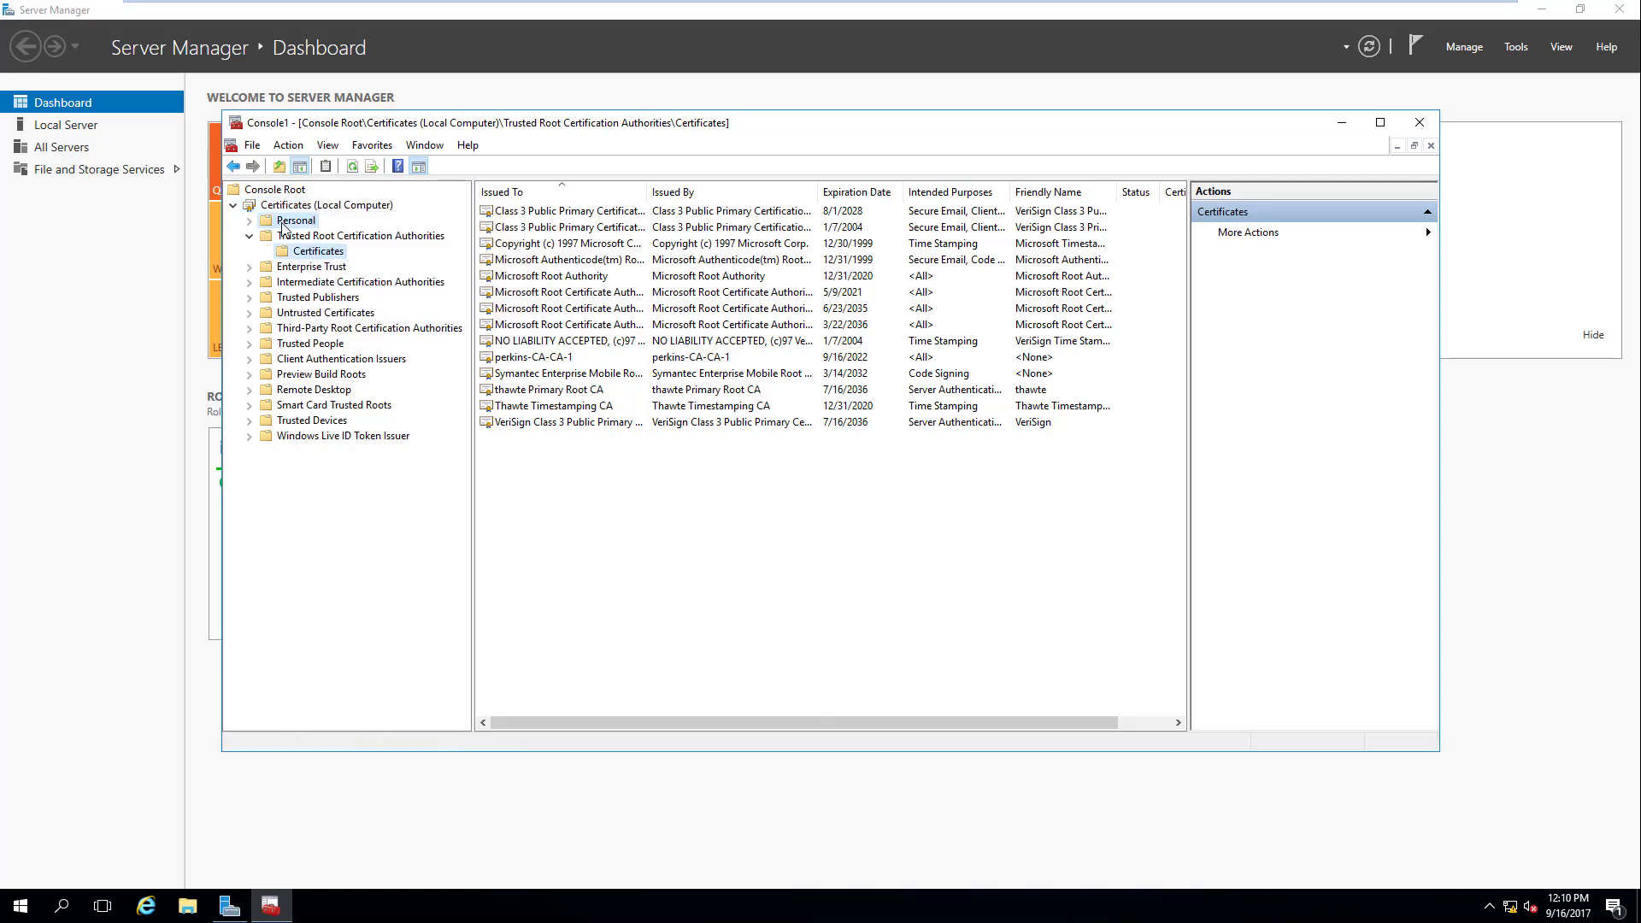
pyautogui.rightClick(307, 229)
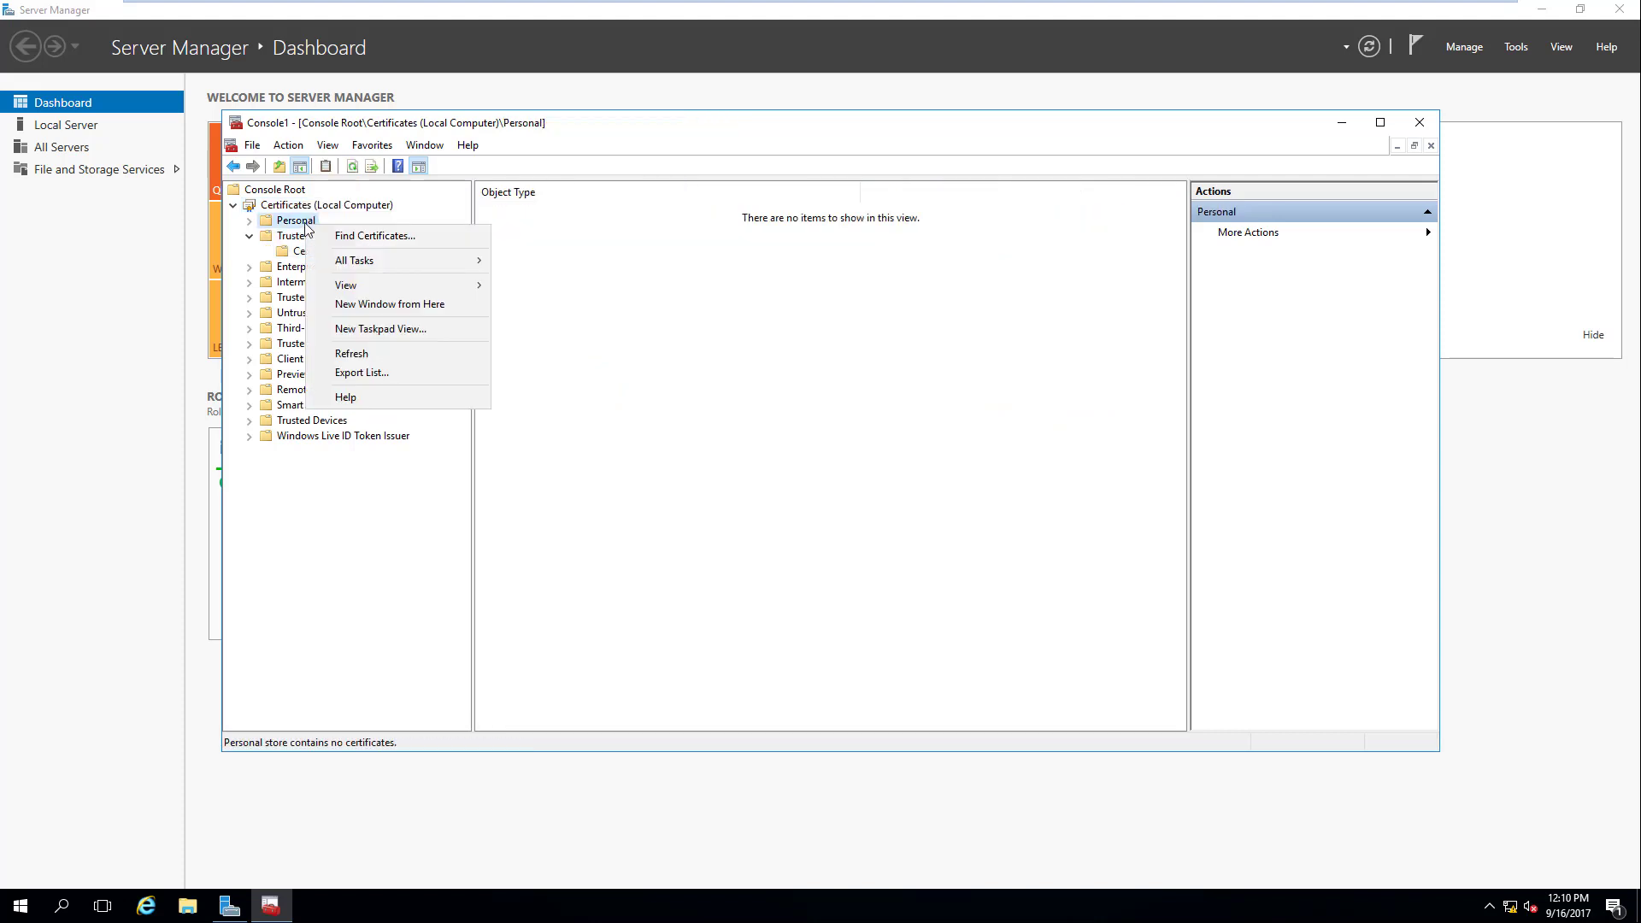
pyautogui.moveTo(376, 289)
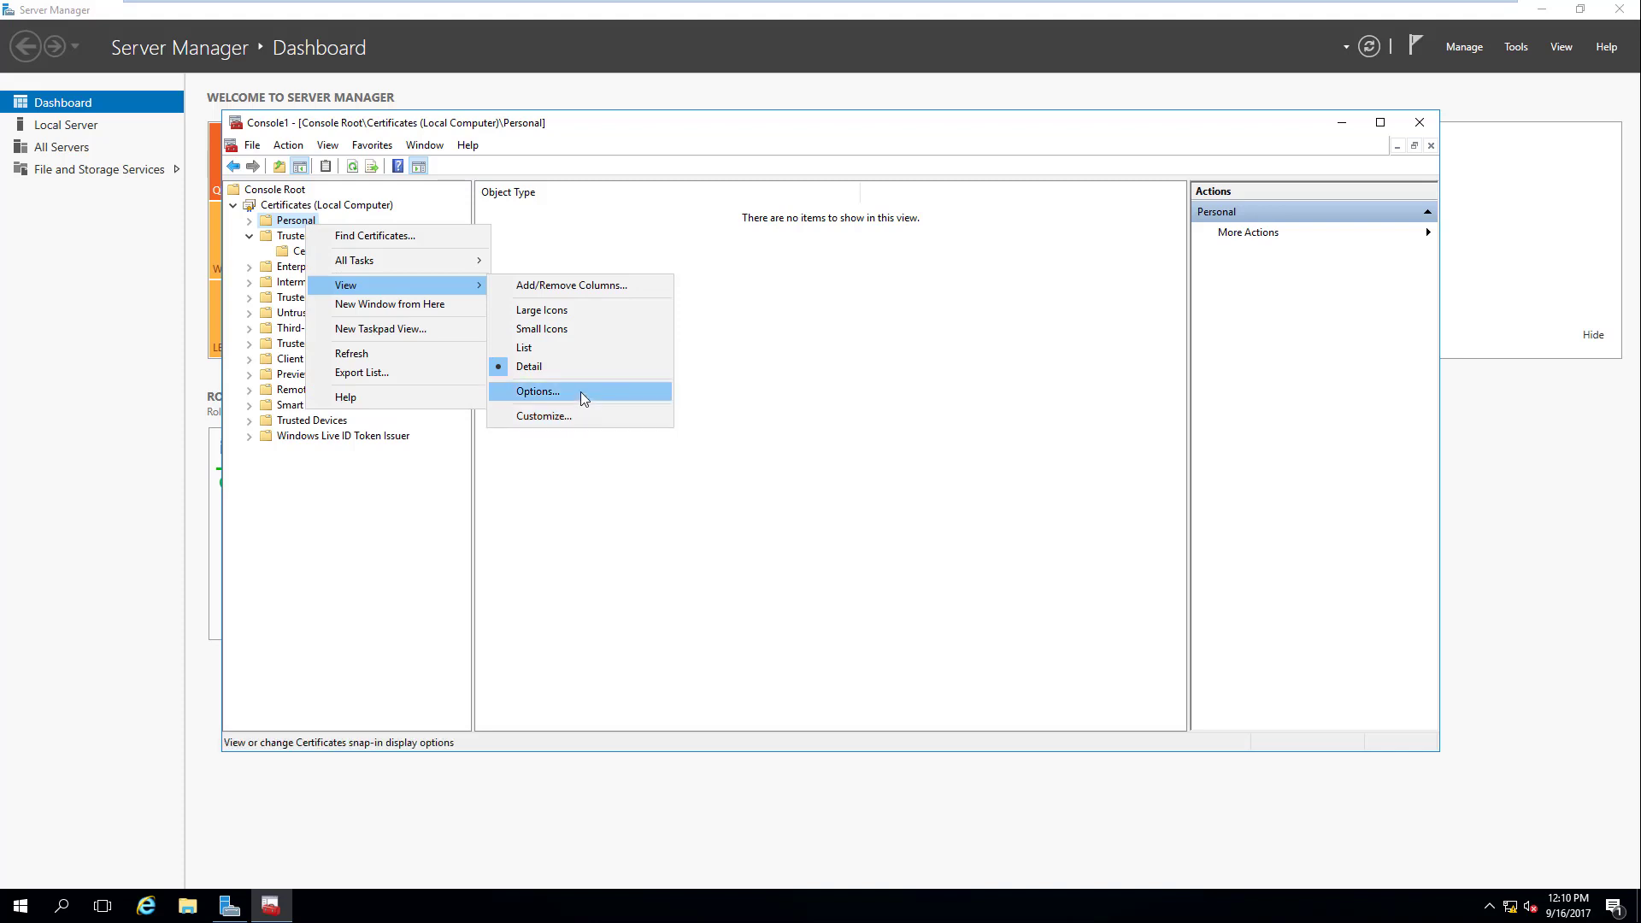
pyautogui.click(581, 391)
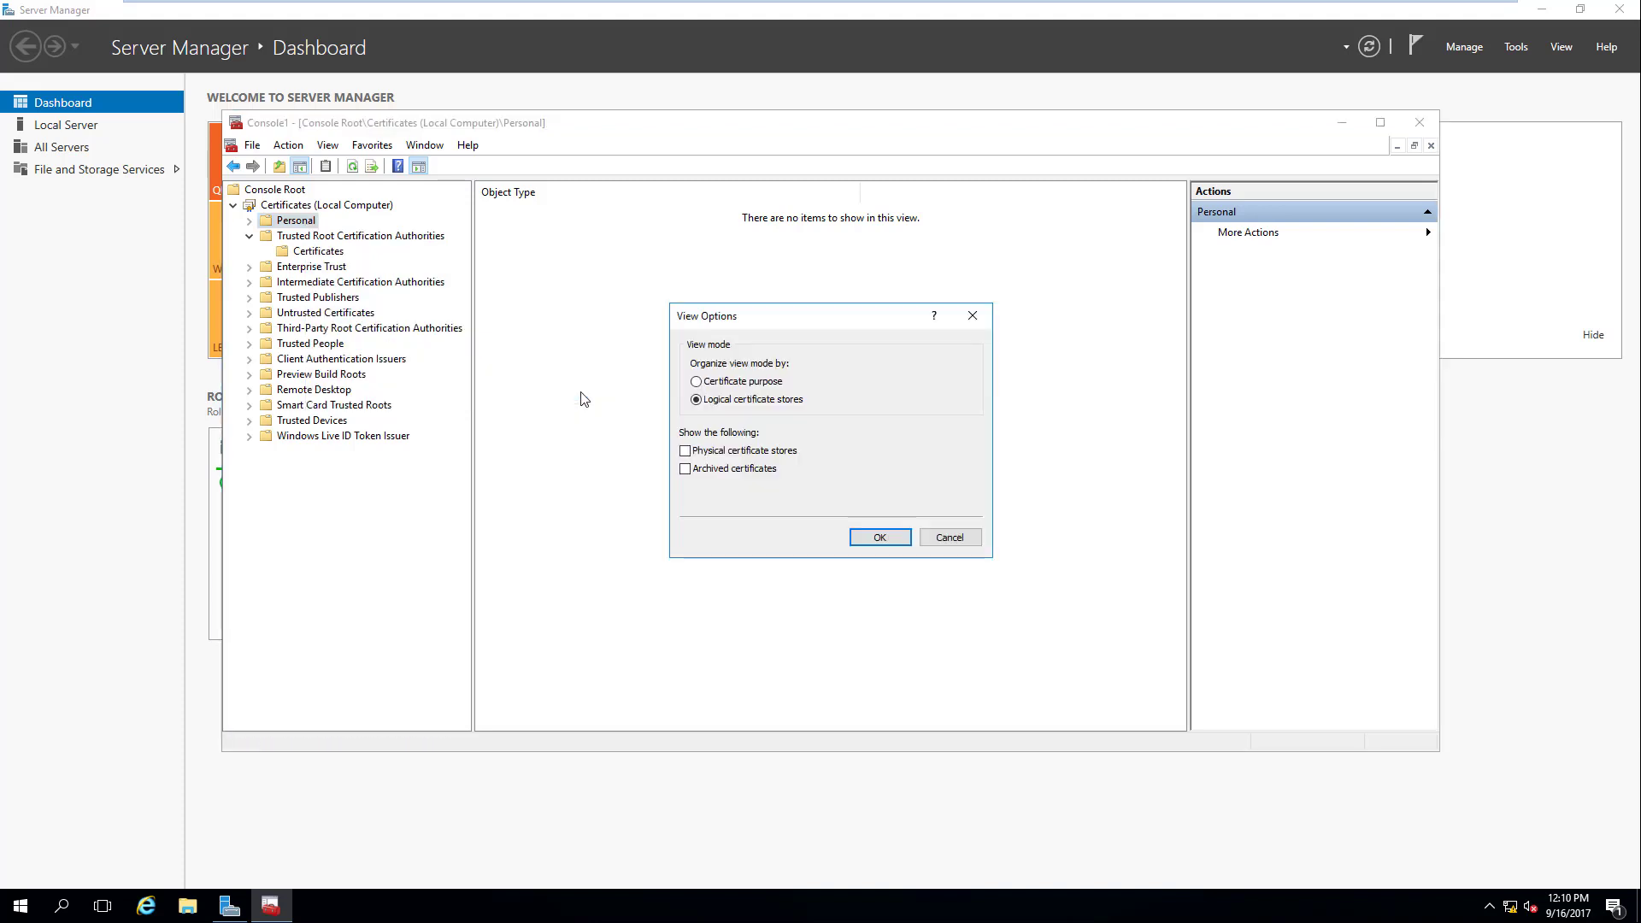
pyautogui.click(695, 383)
pyautogui.click(868, 544)
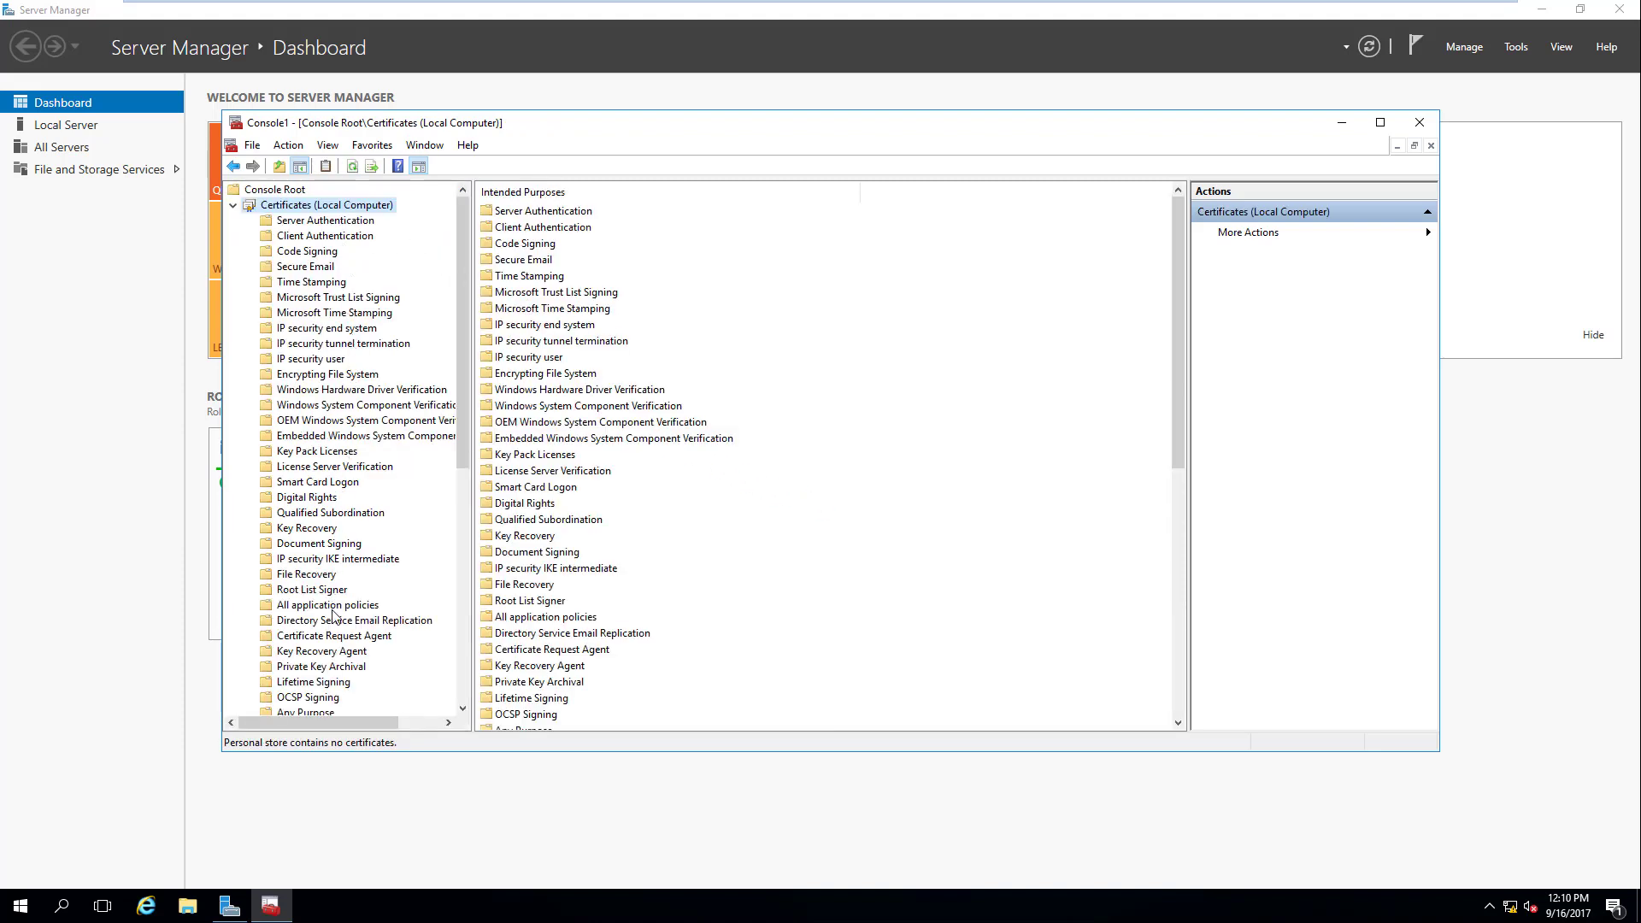
pyautogui.scroll(-4, 342, 676)
pyautogui.scroll(-6, 345, 681)
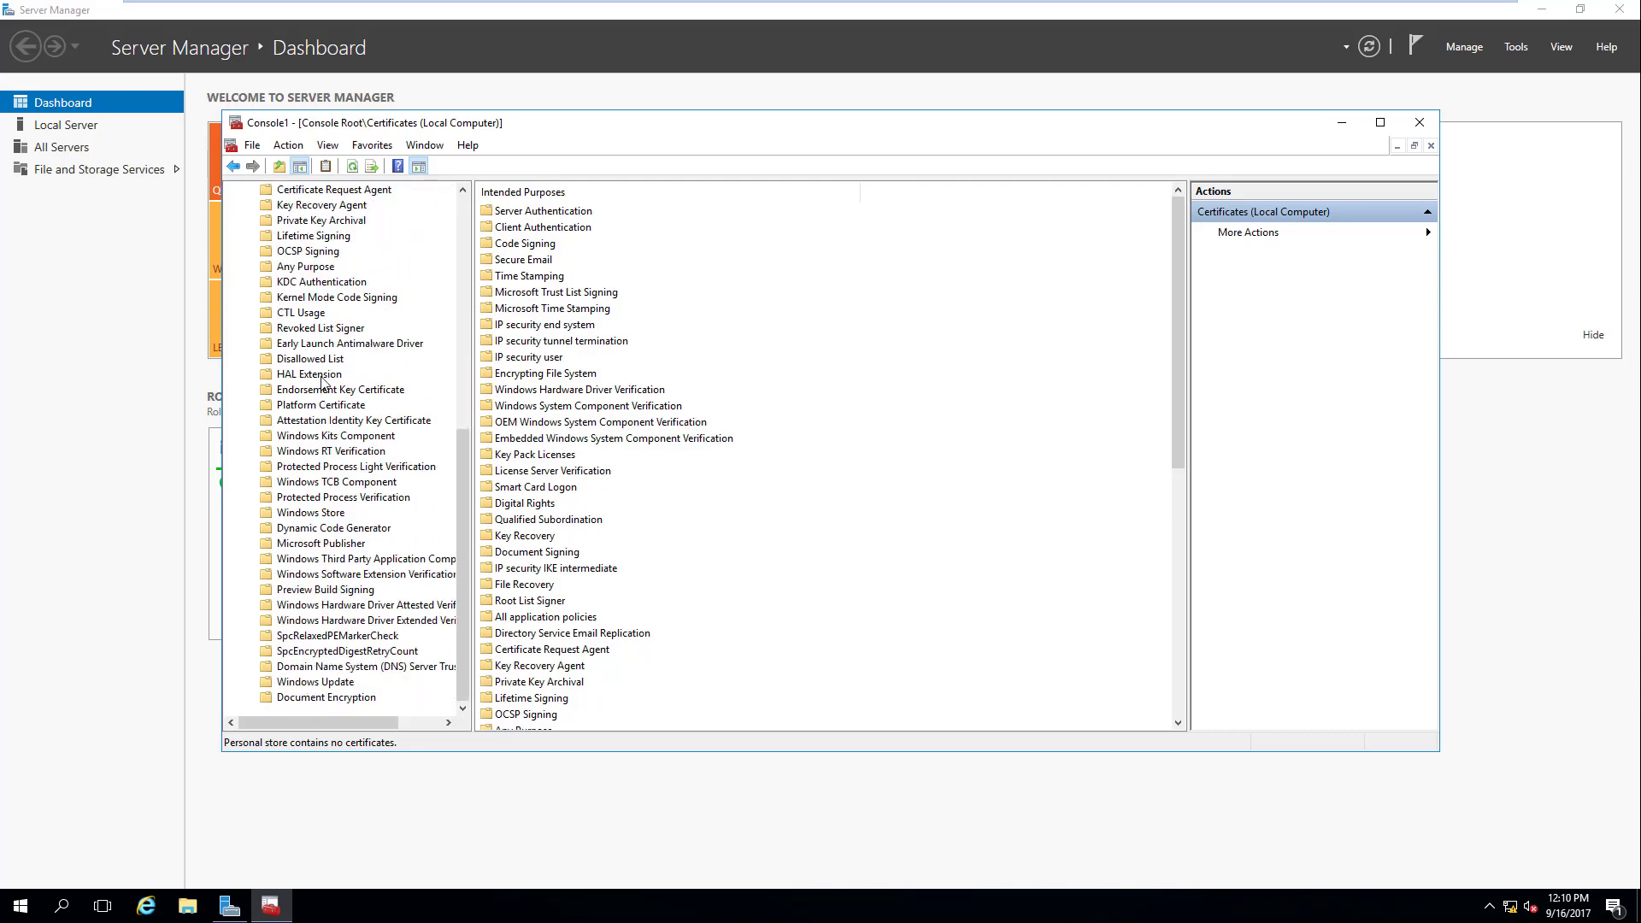
pyautogui.click(323, 376)
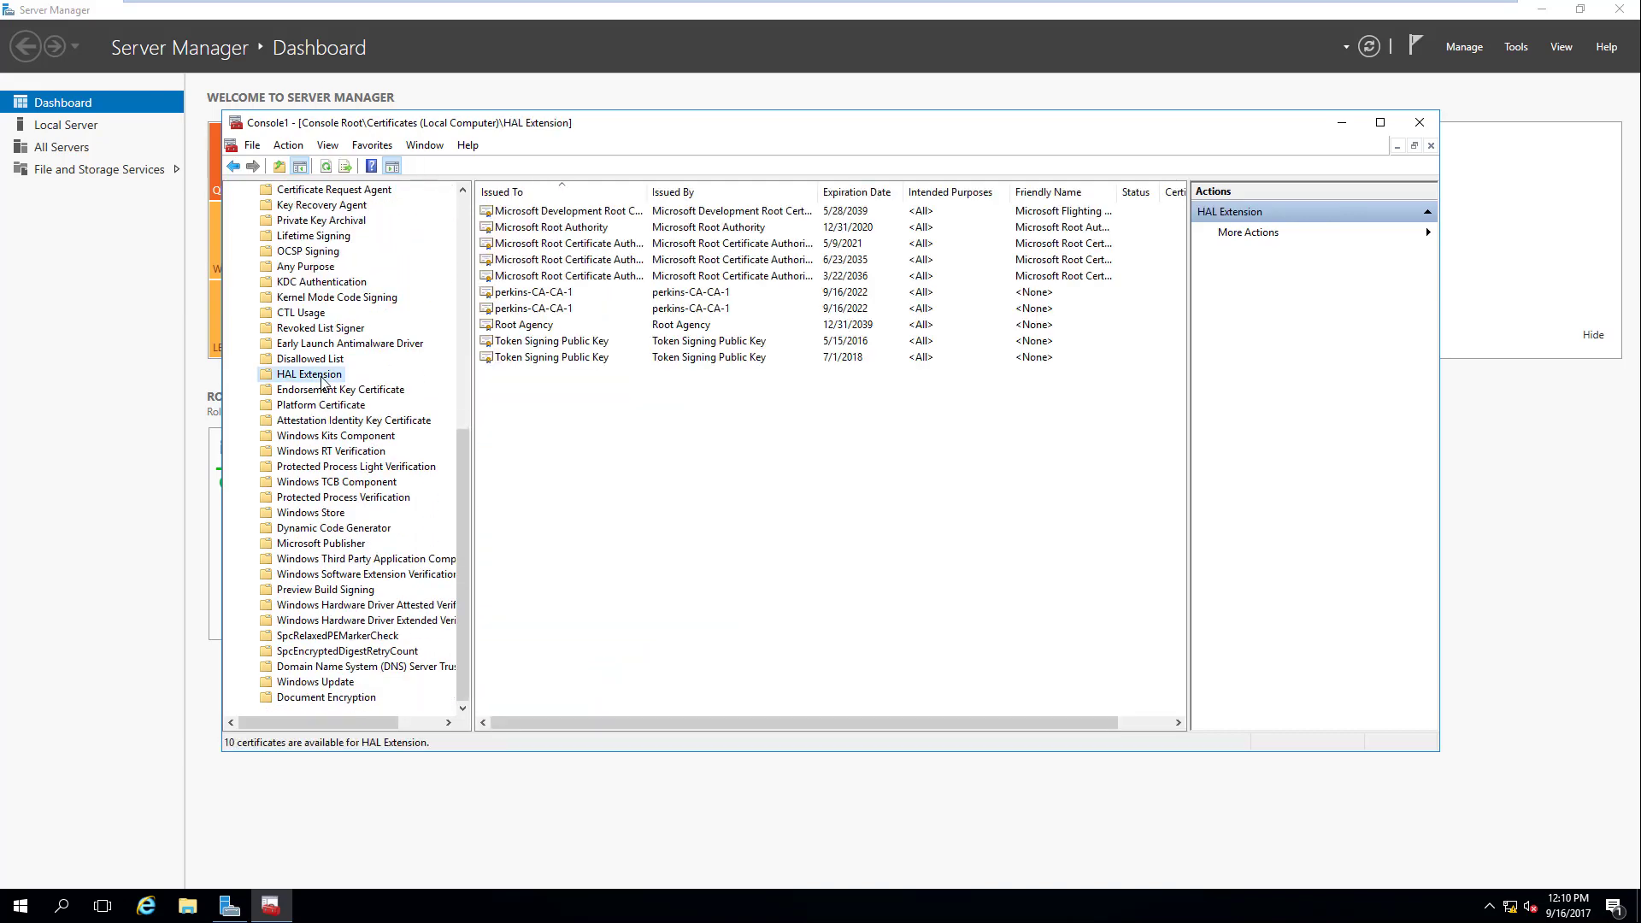
pyautogui.click(307, 335)
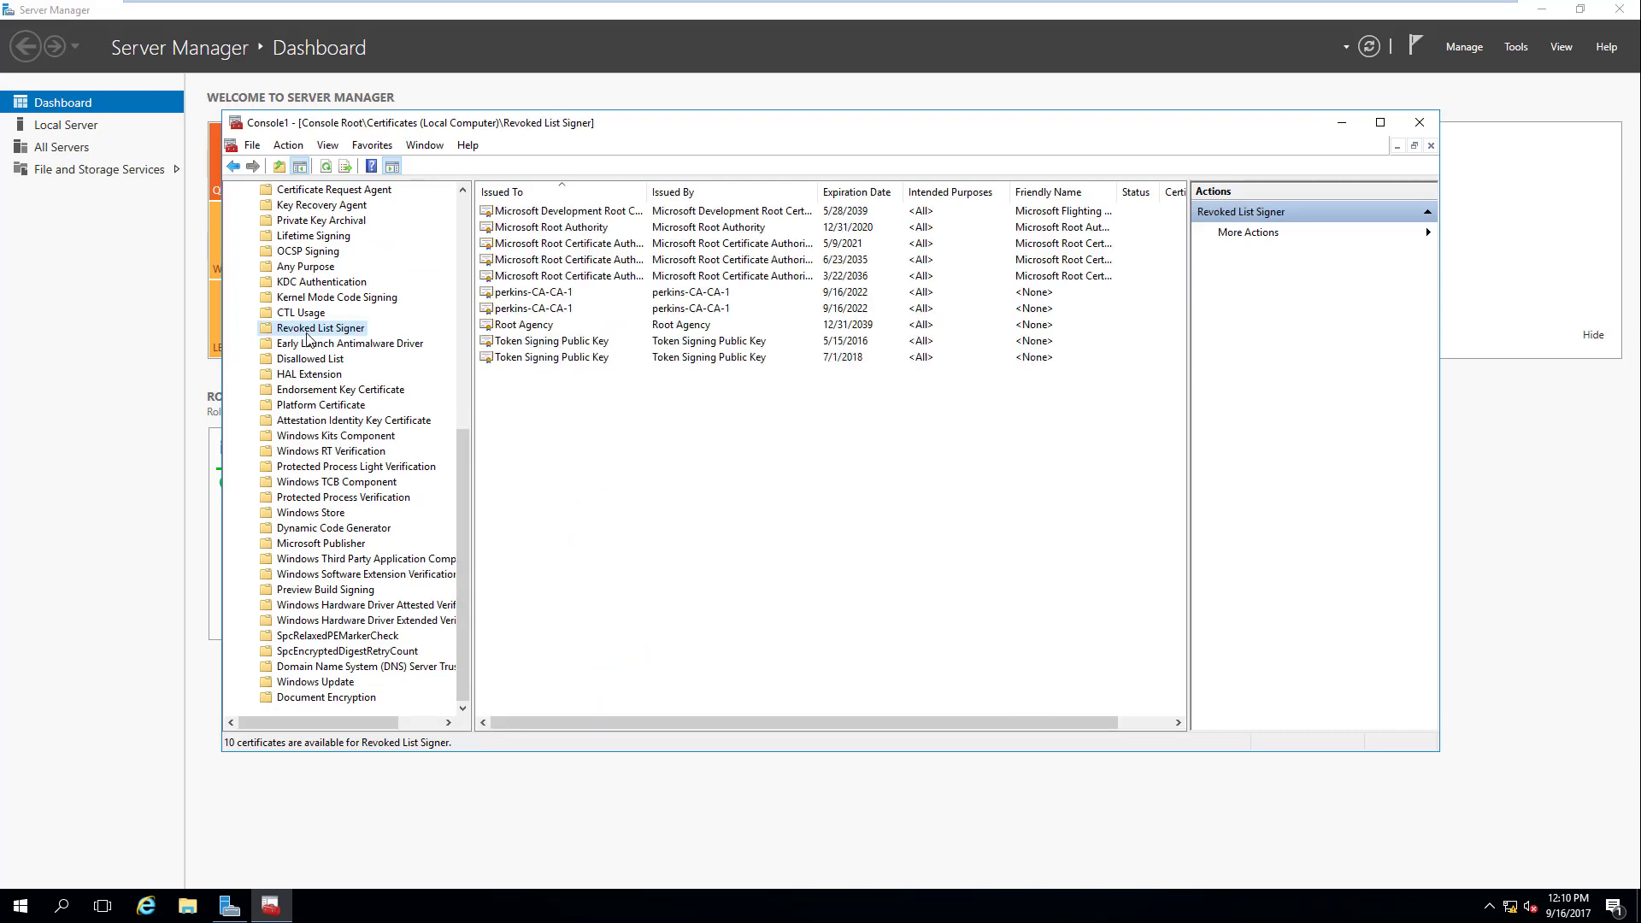
pyautogui.click(311, 282)
pyautogui.click(310, 267)
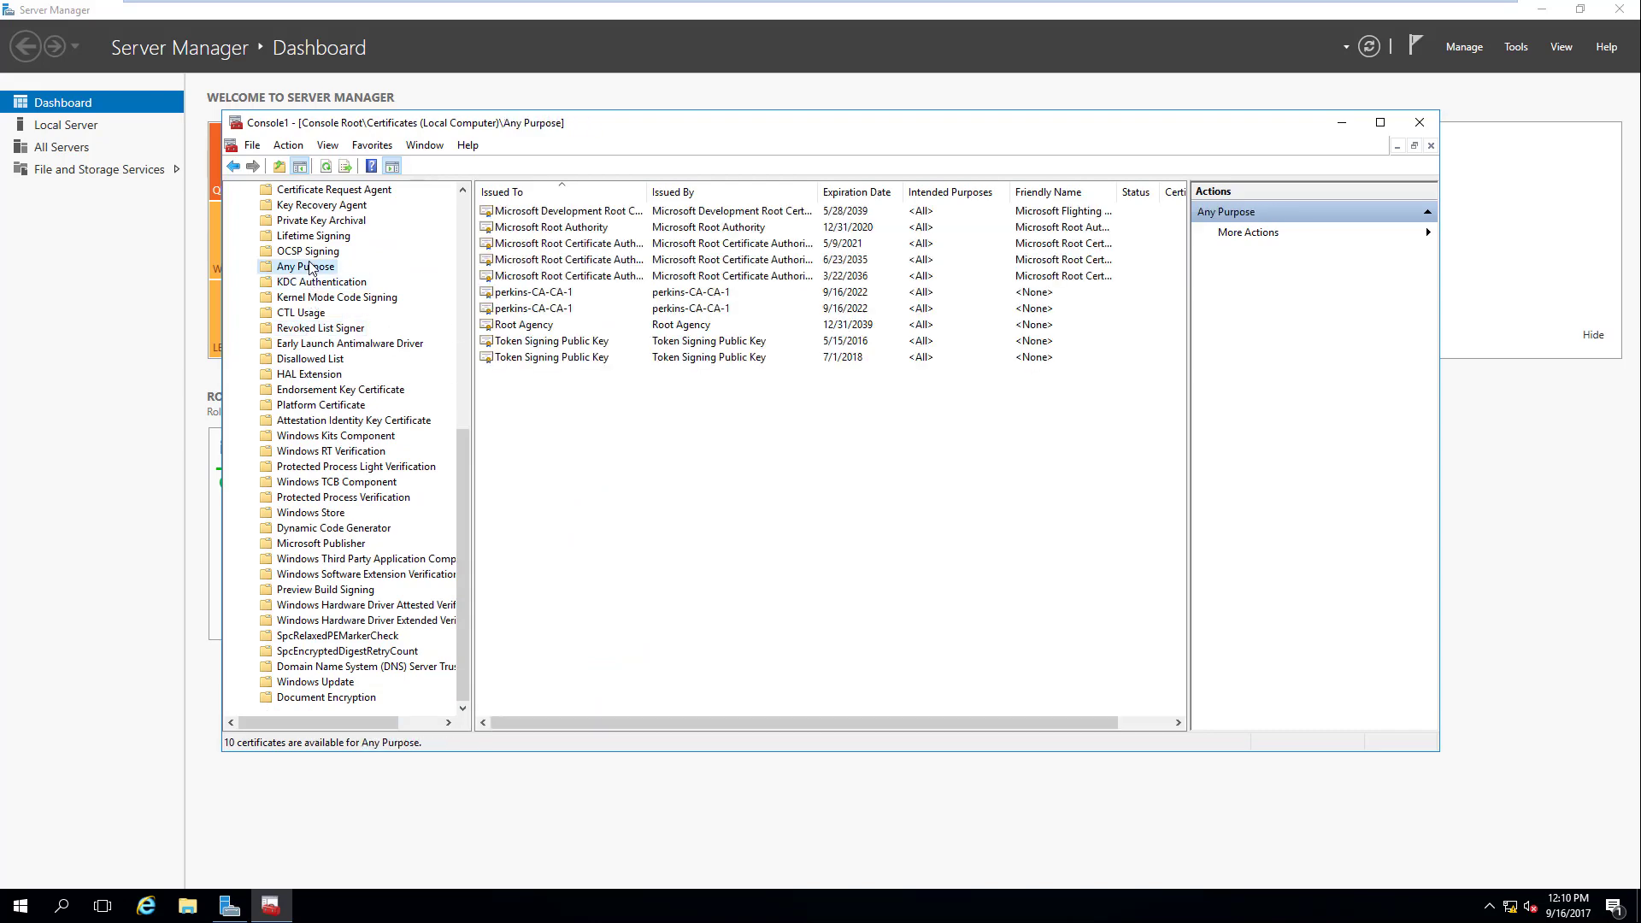
pyautogui.click(309, 251)
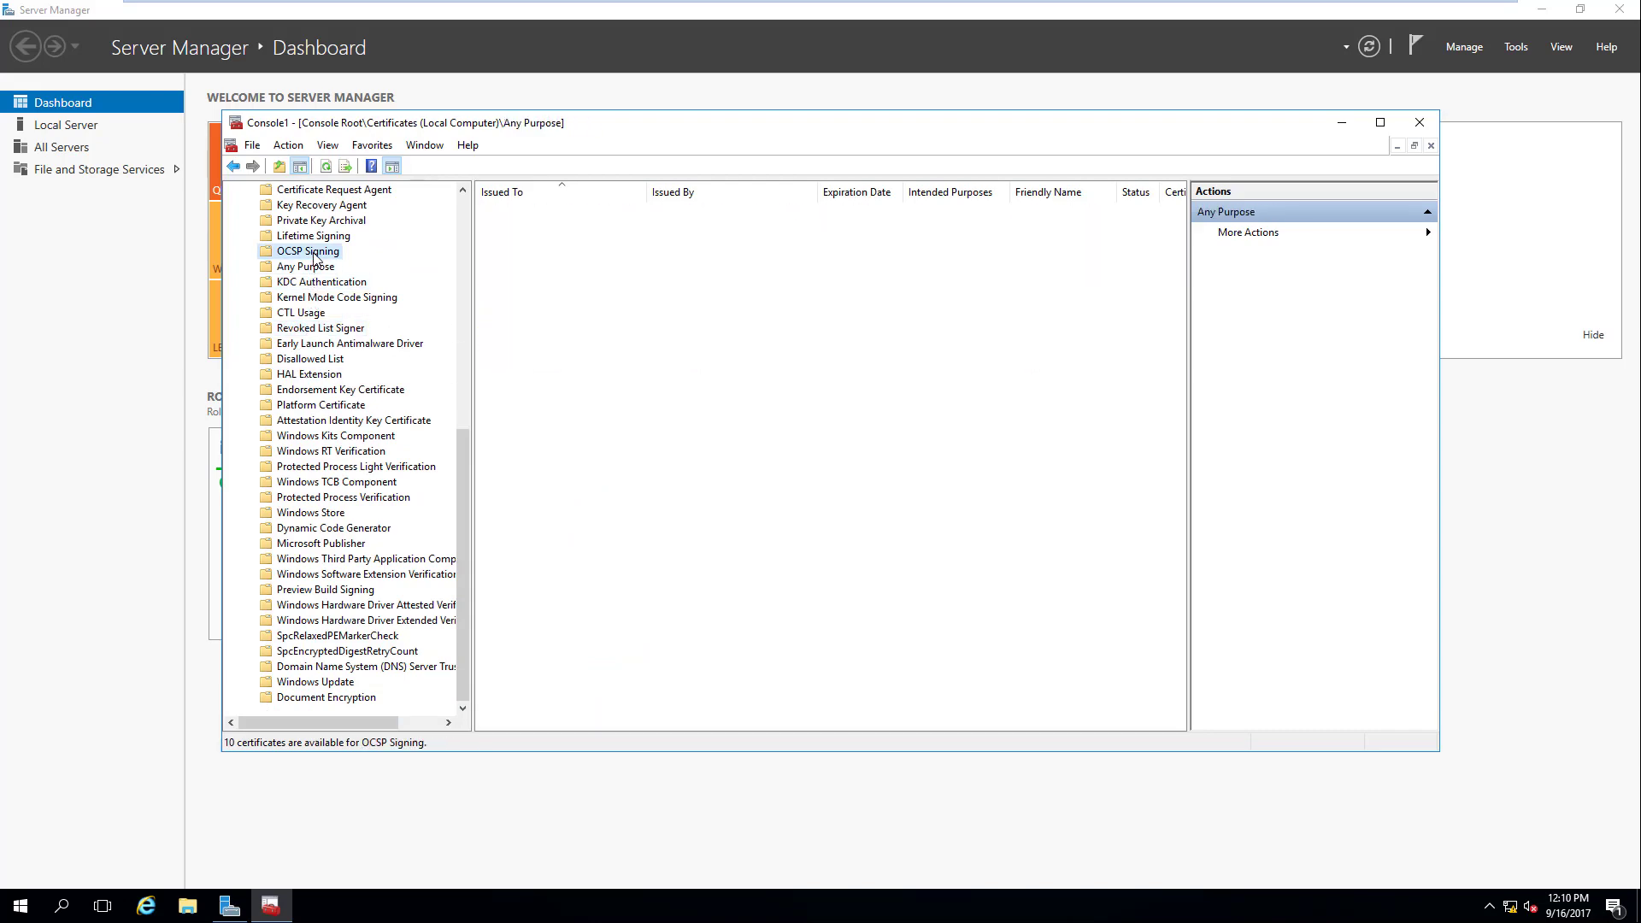
pyautogui.click(464, 226)
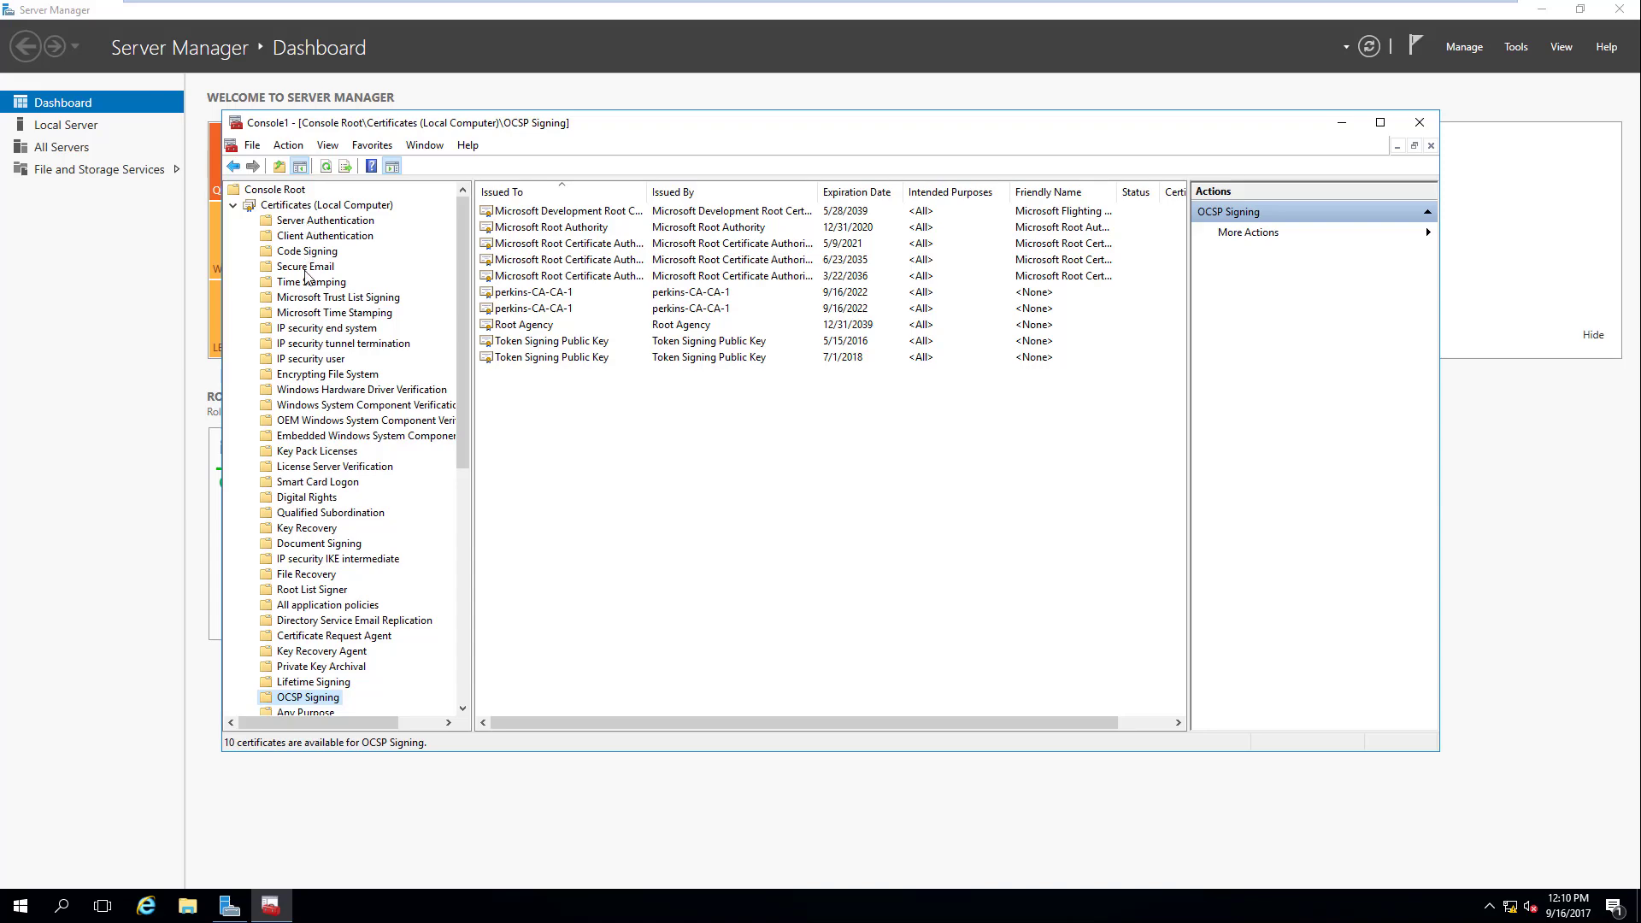
pyautogui.click(336, 222)
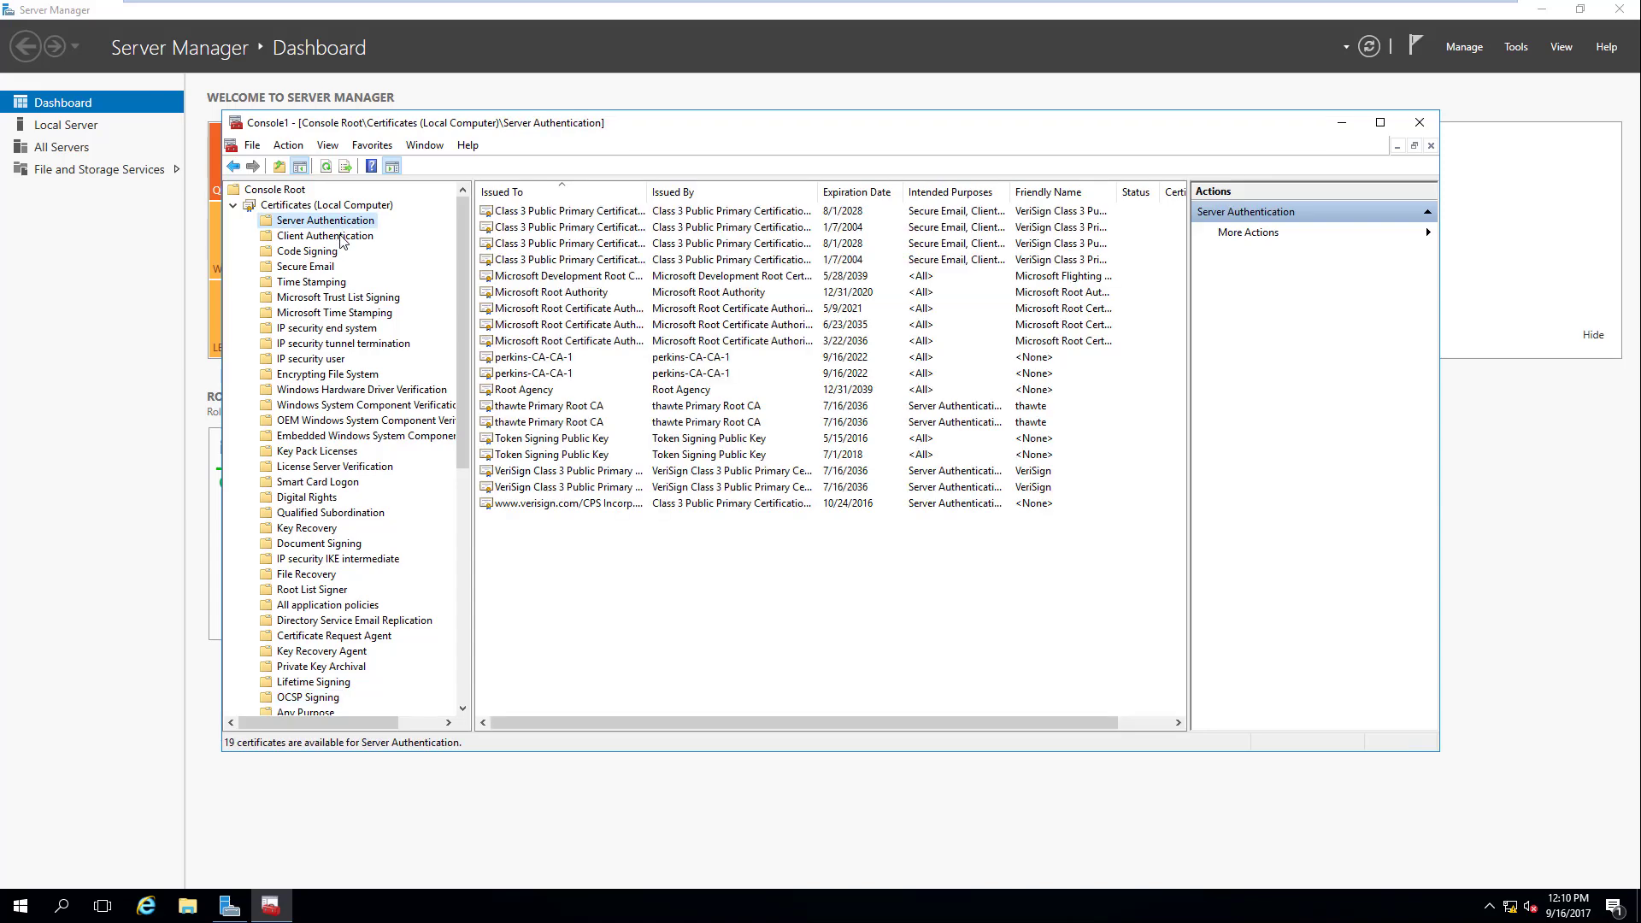
pyautogui.click(340, 239)
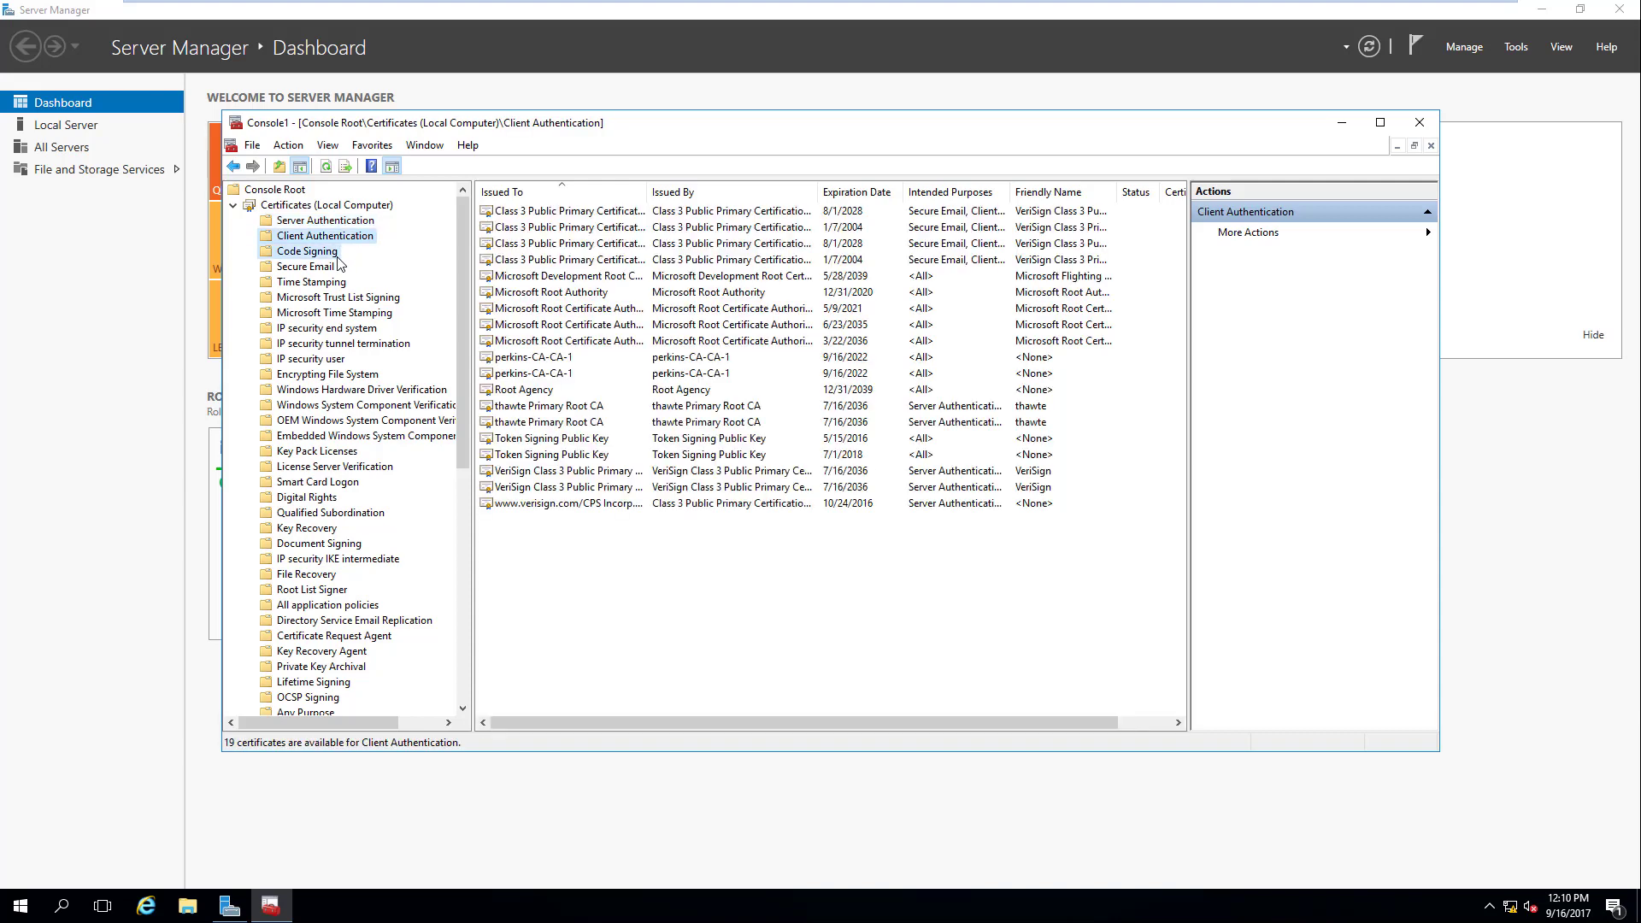
pyautogui.click(332, 252)
pyautogui.click(326, 269)
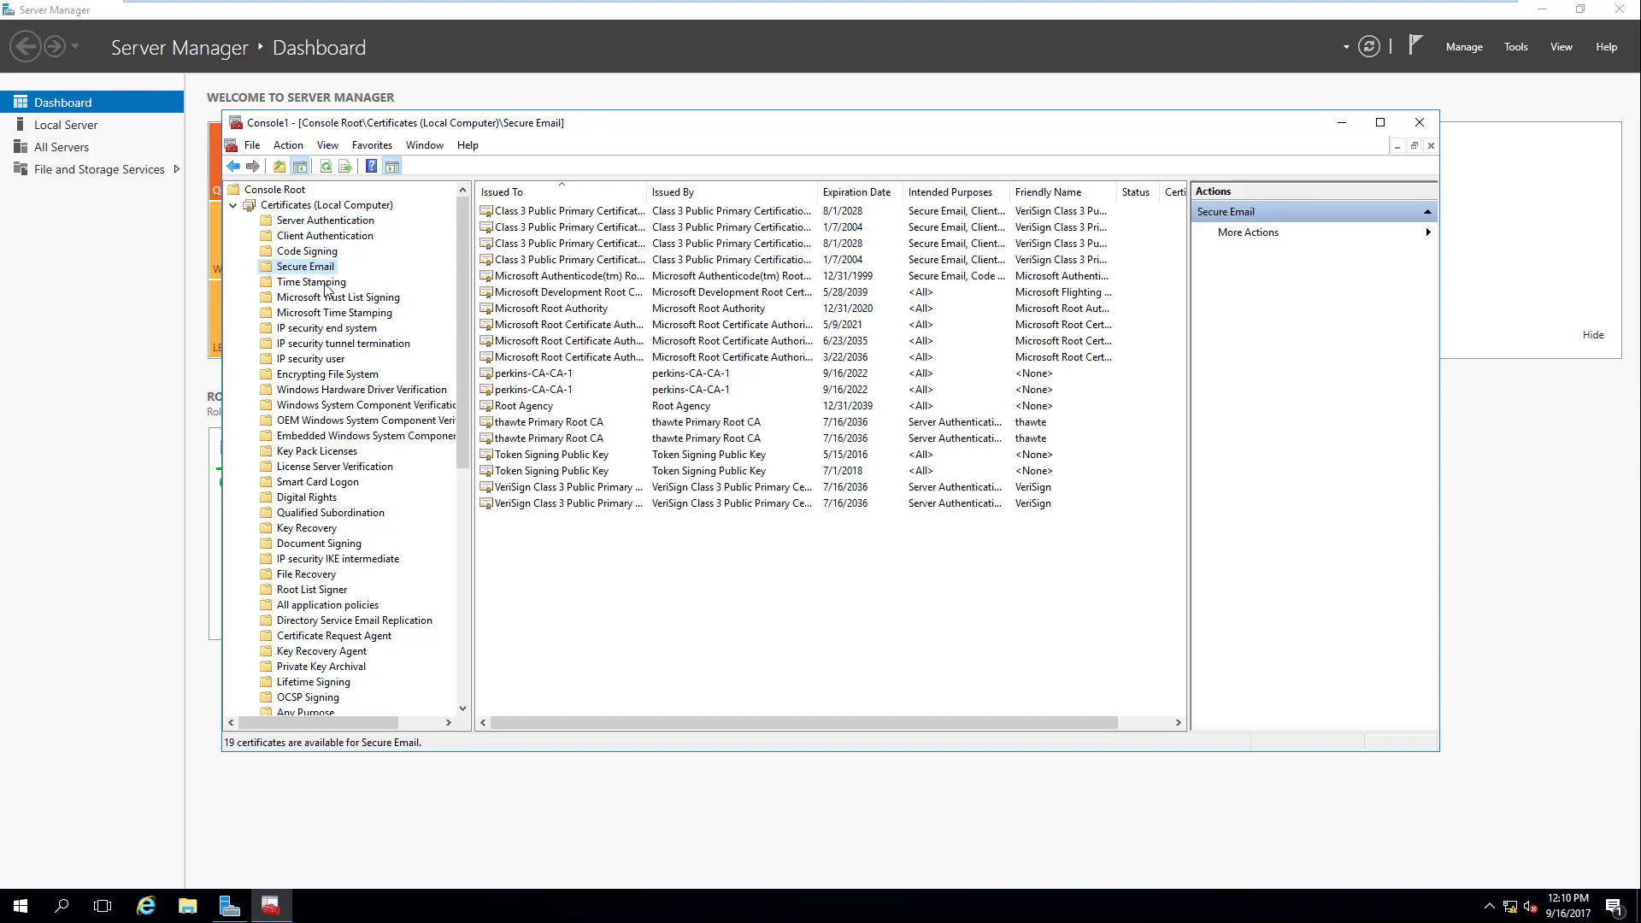
pyautogui.click(324, 283)
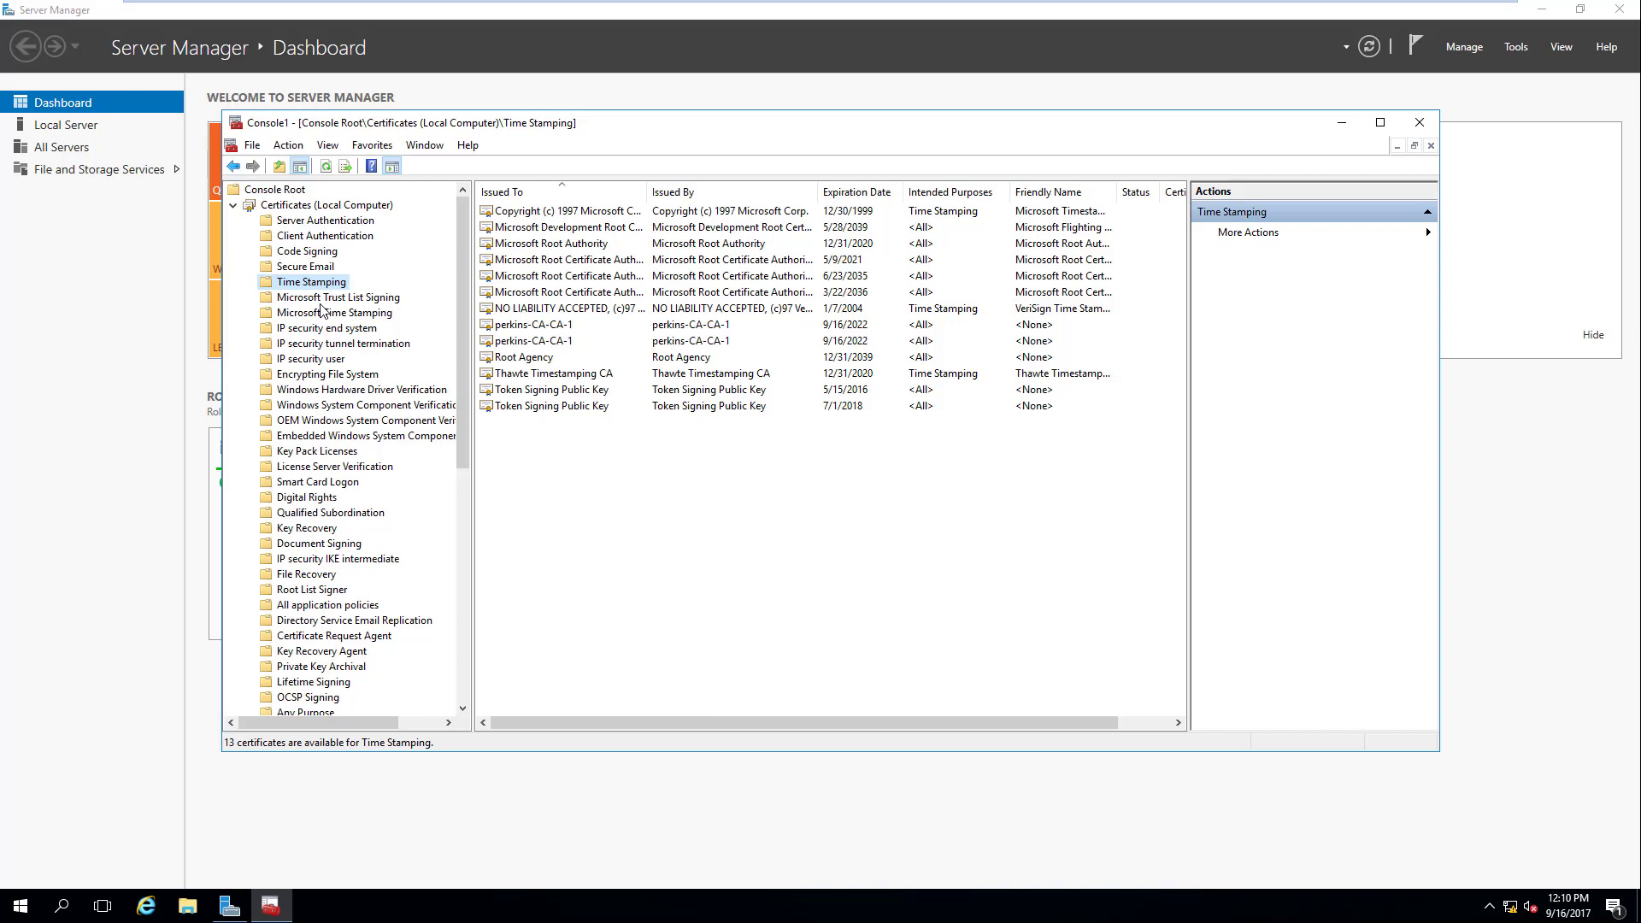
pyautogui.click(323, 298)
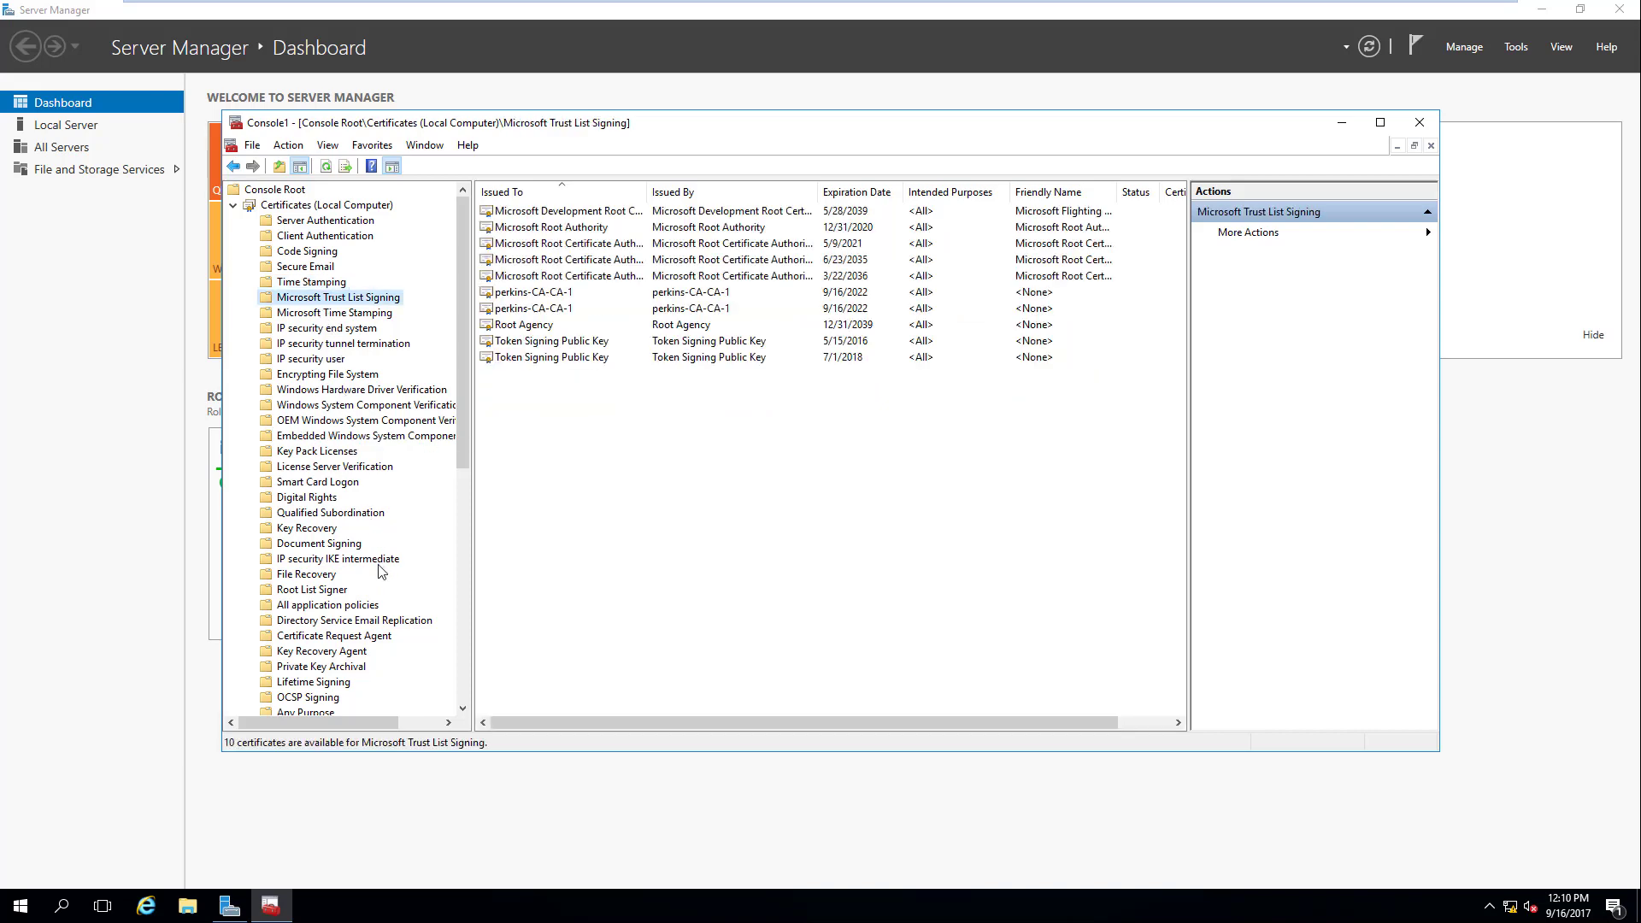
pyautogui.scroll(-9, 381, 572)
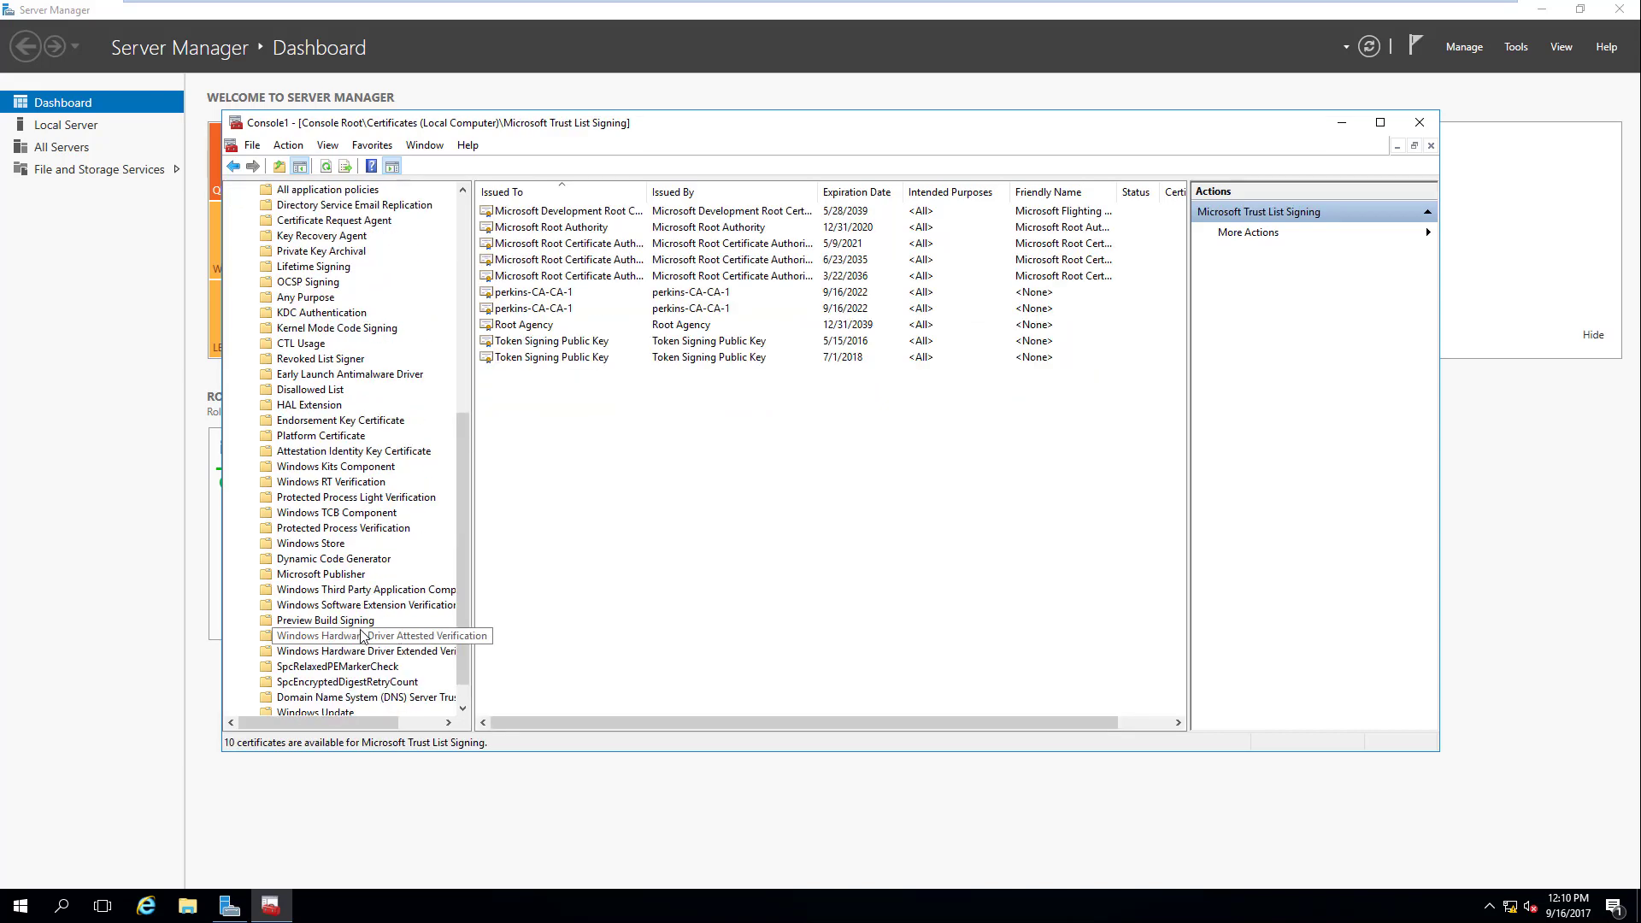
pyautogui.scroll(-1, 361, 637)
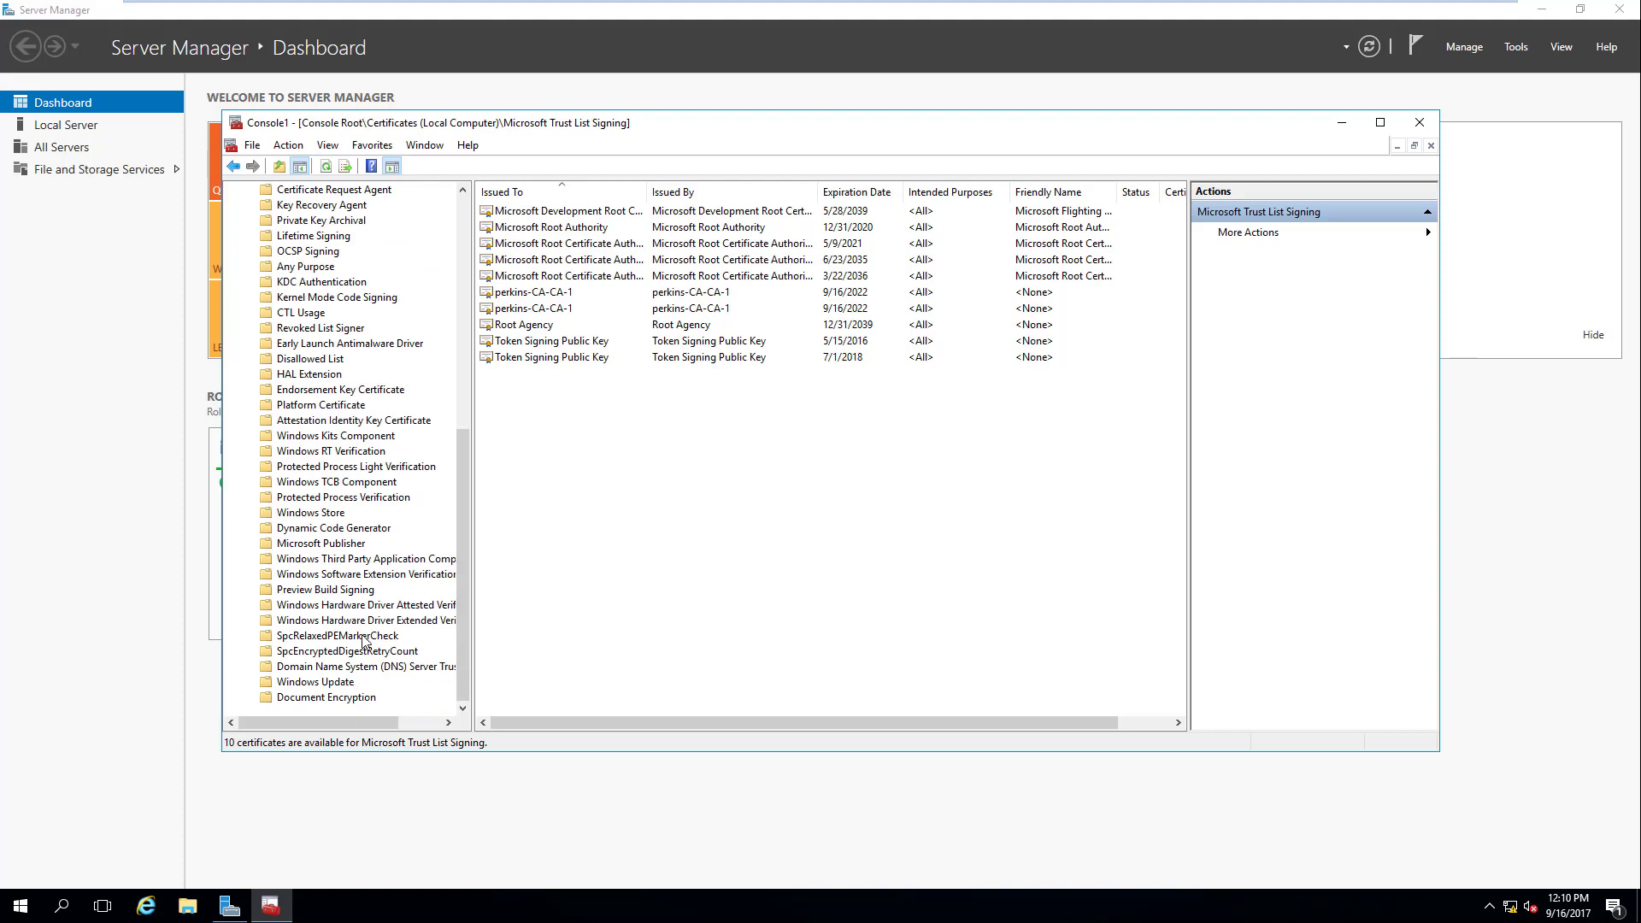
pyautogui.scroll(4, 364, 641)
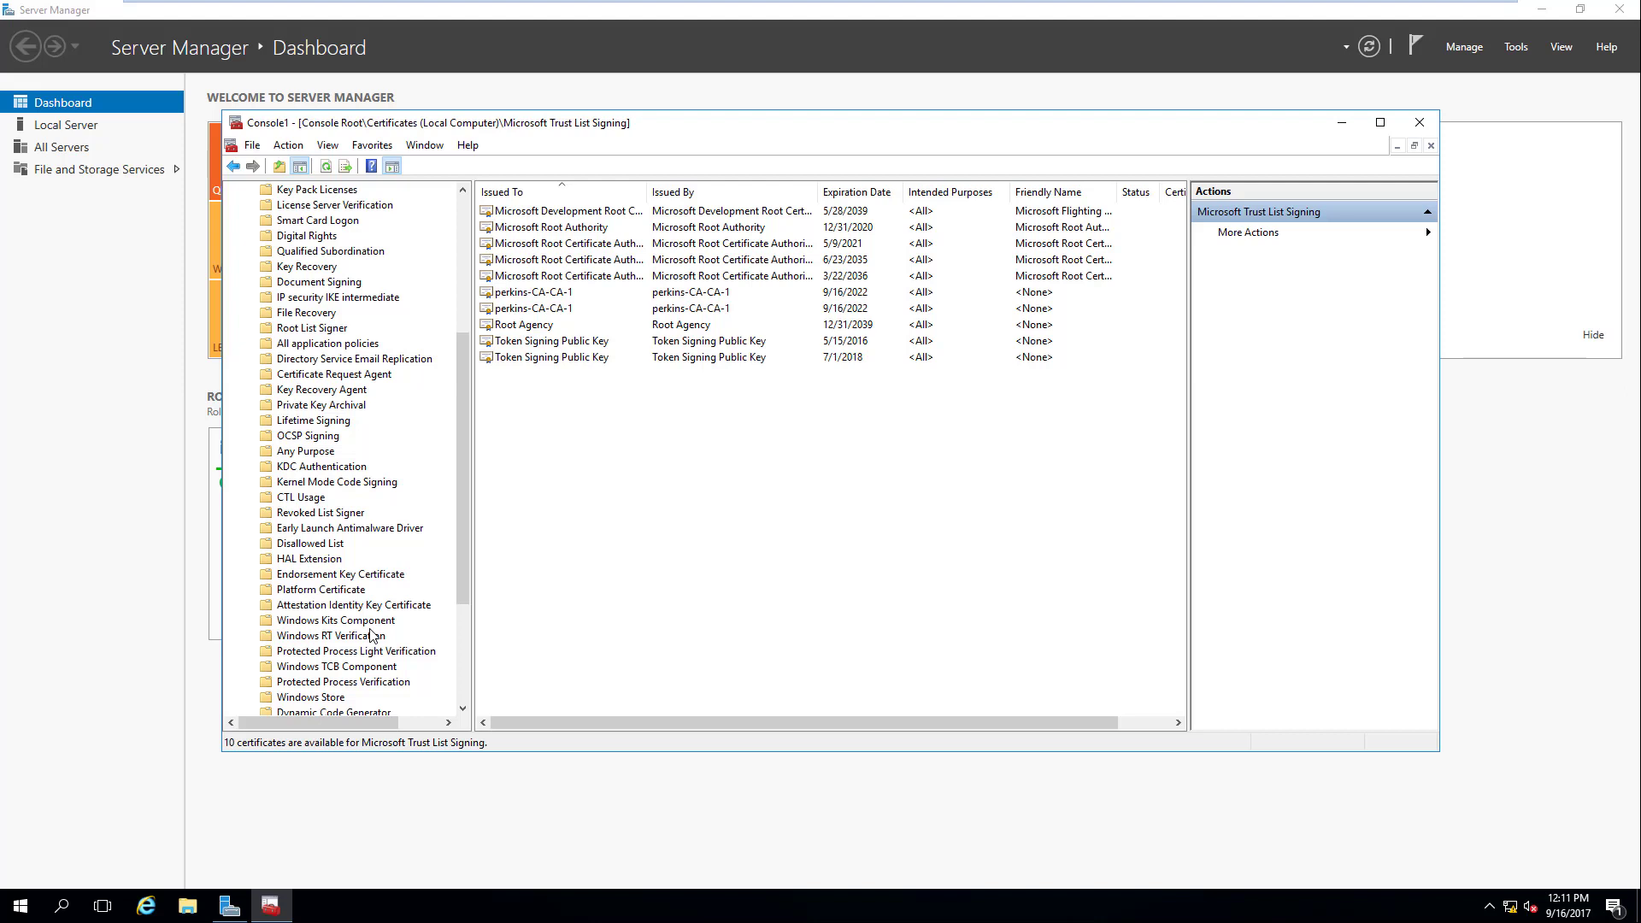
pyautogui.scroll(1, 469, 292)
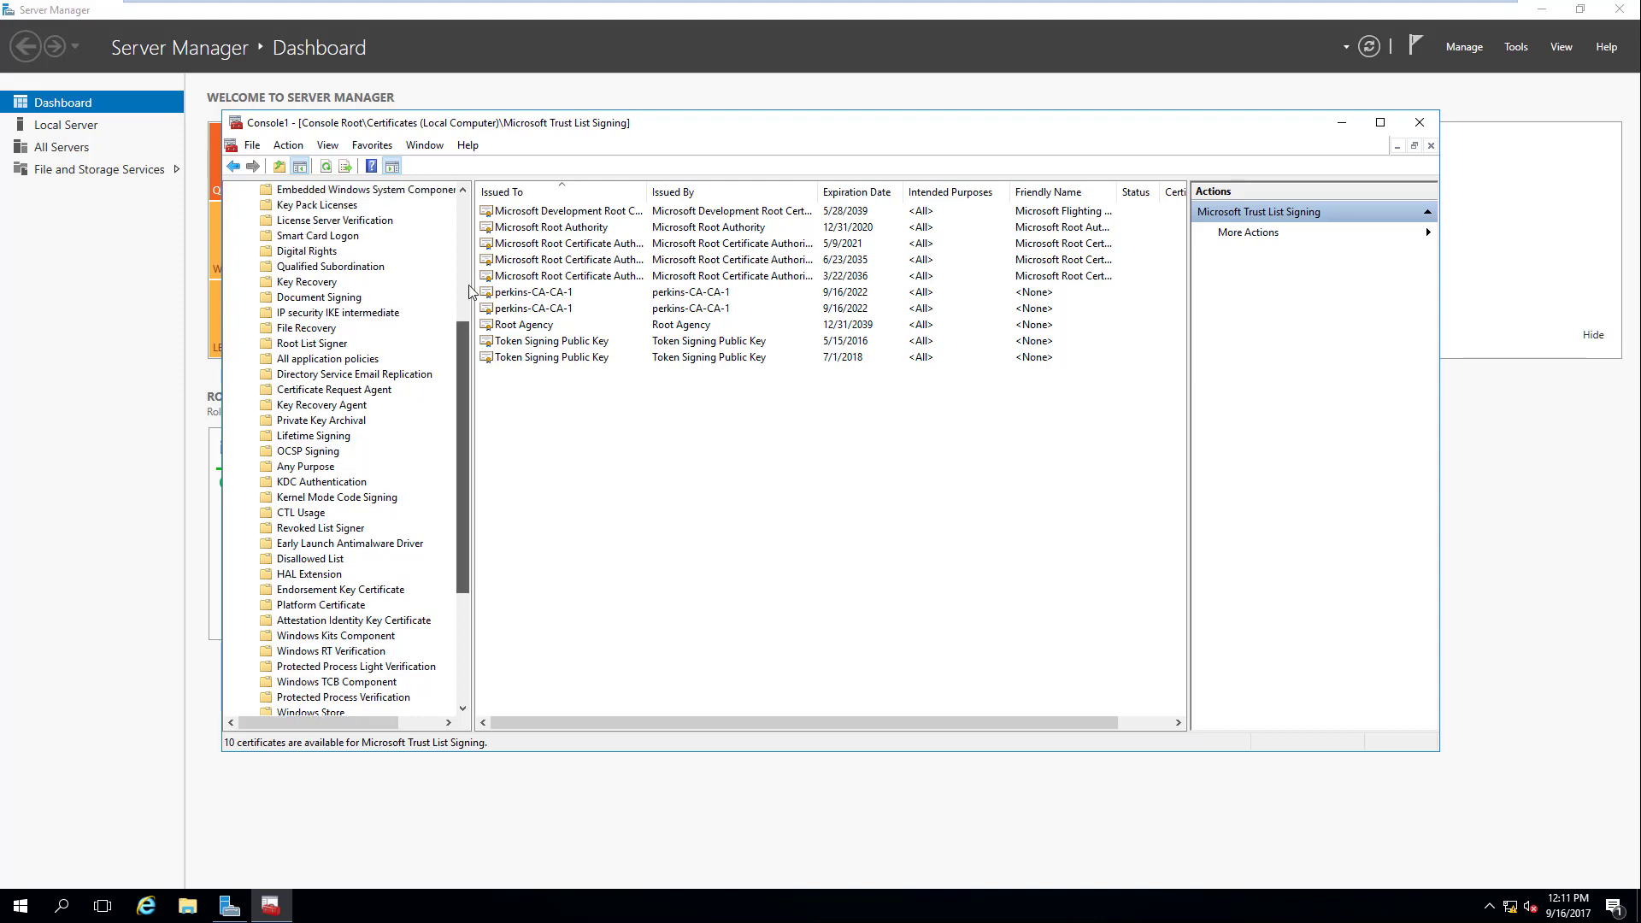
pyautogui.scroll(5, 469, 292)
# Step: From the Server Authentication folder, set View Options to organise certificates by Logical certificate stores
pyautogui.rightClick(312, 211)
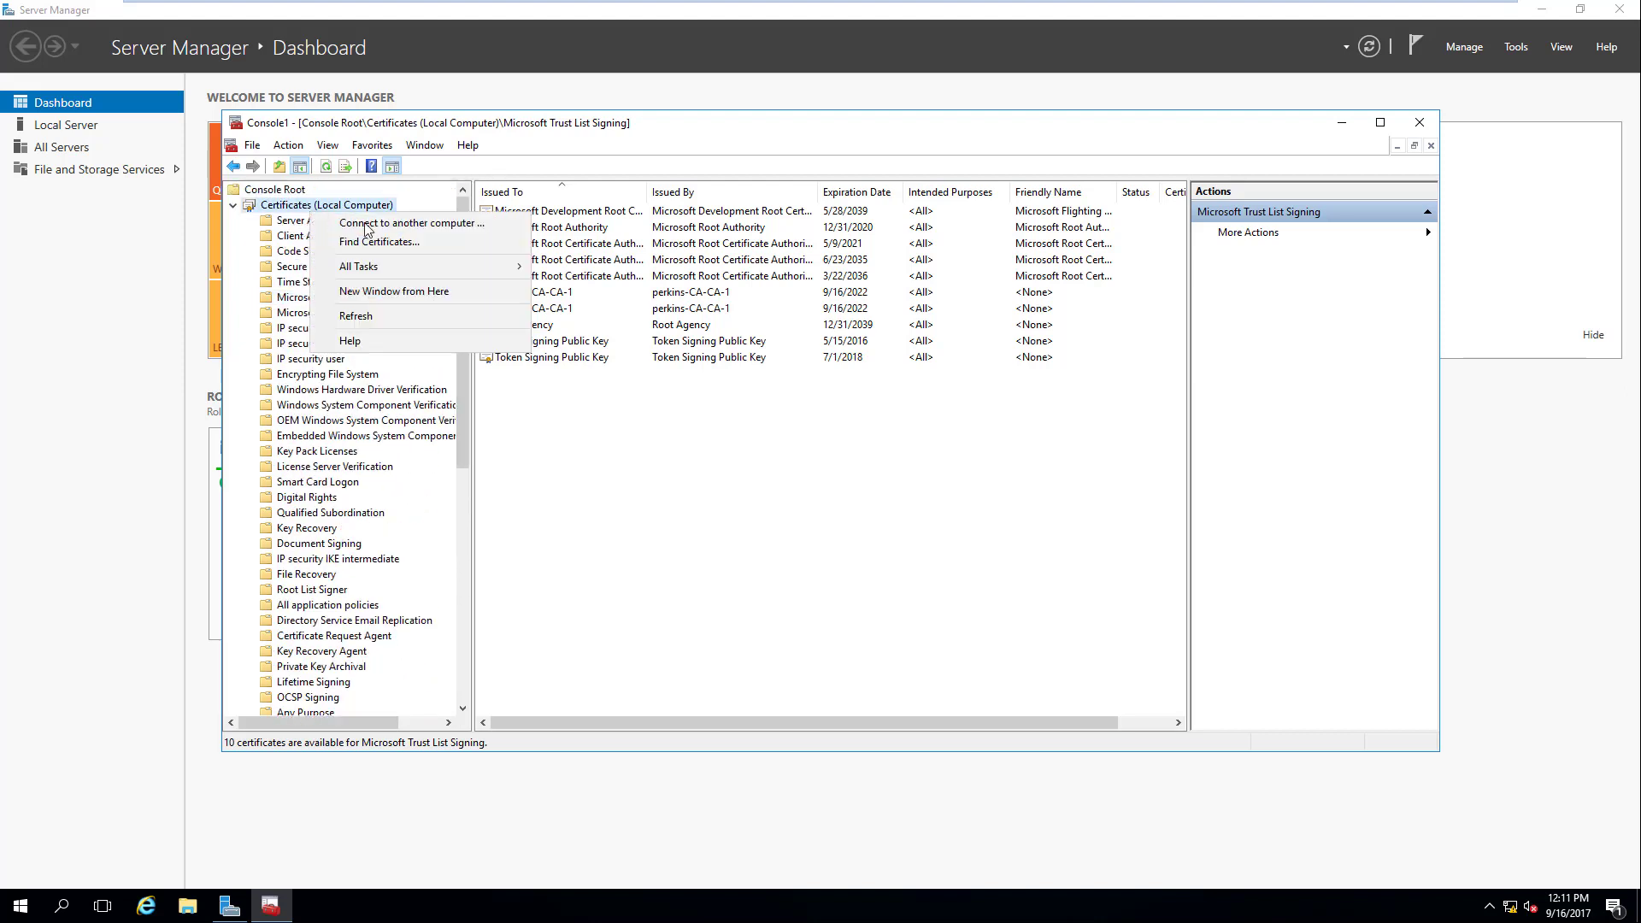
pyautogui.moveTo(438, 266)
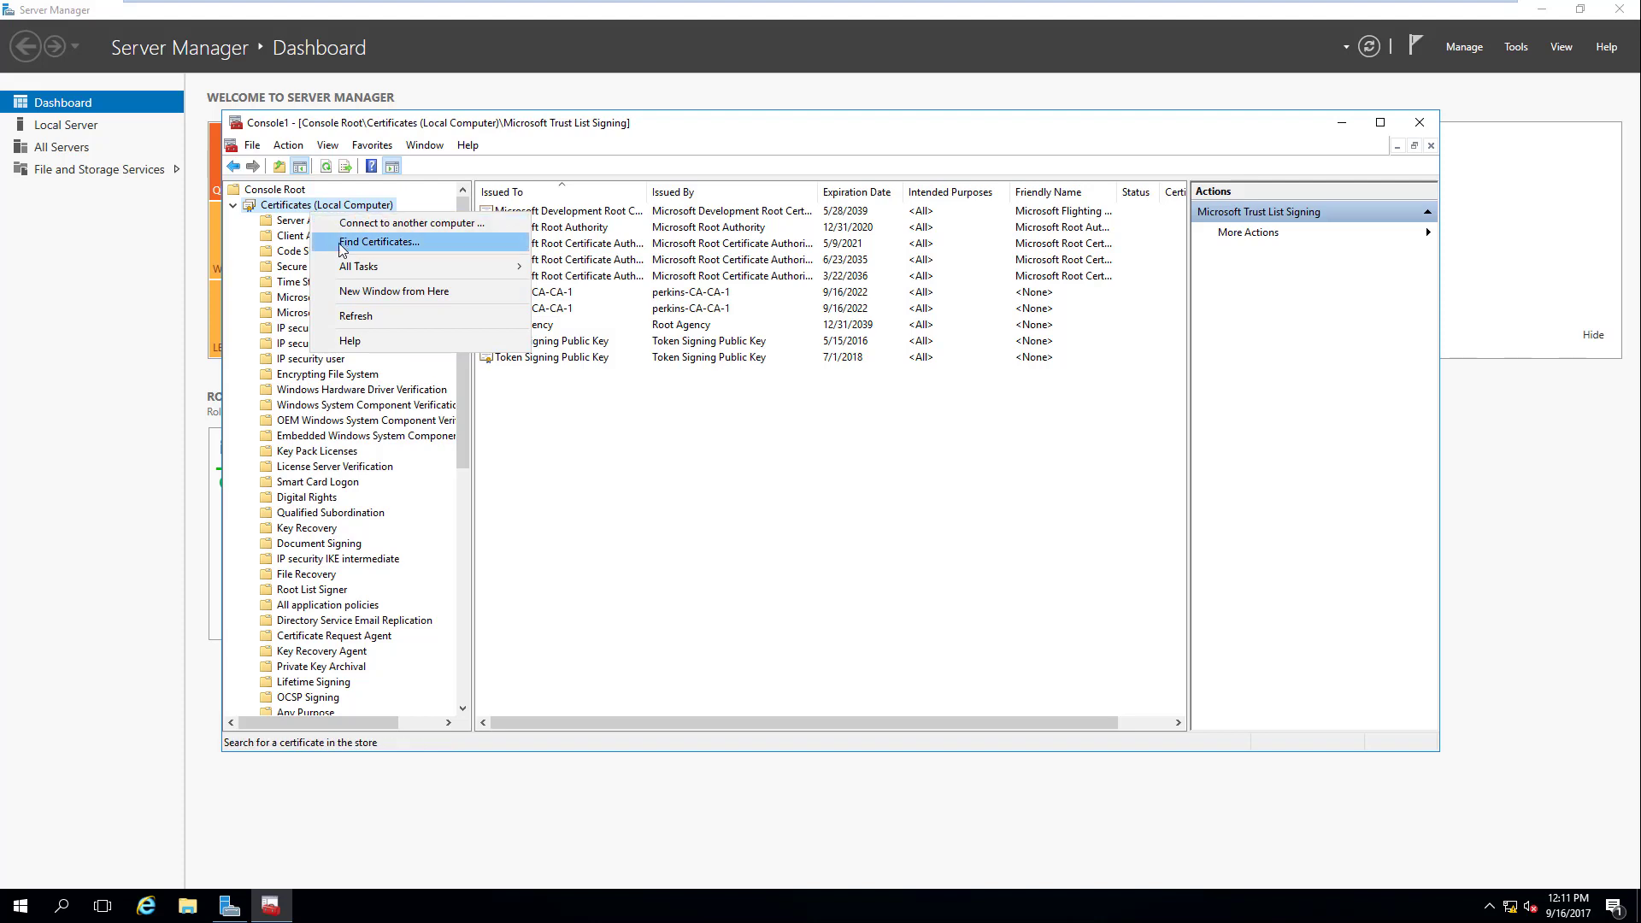
pyautogui.moveTo(359, 266)
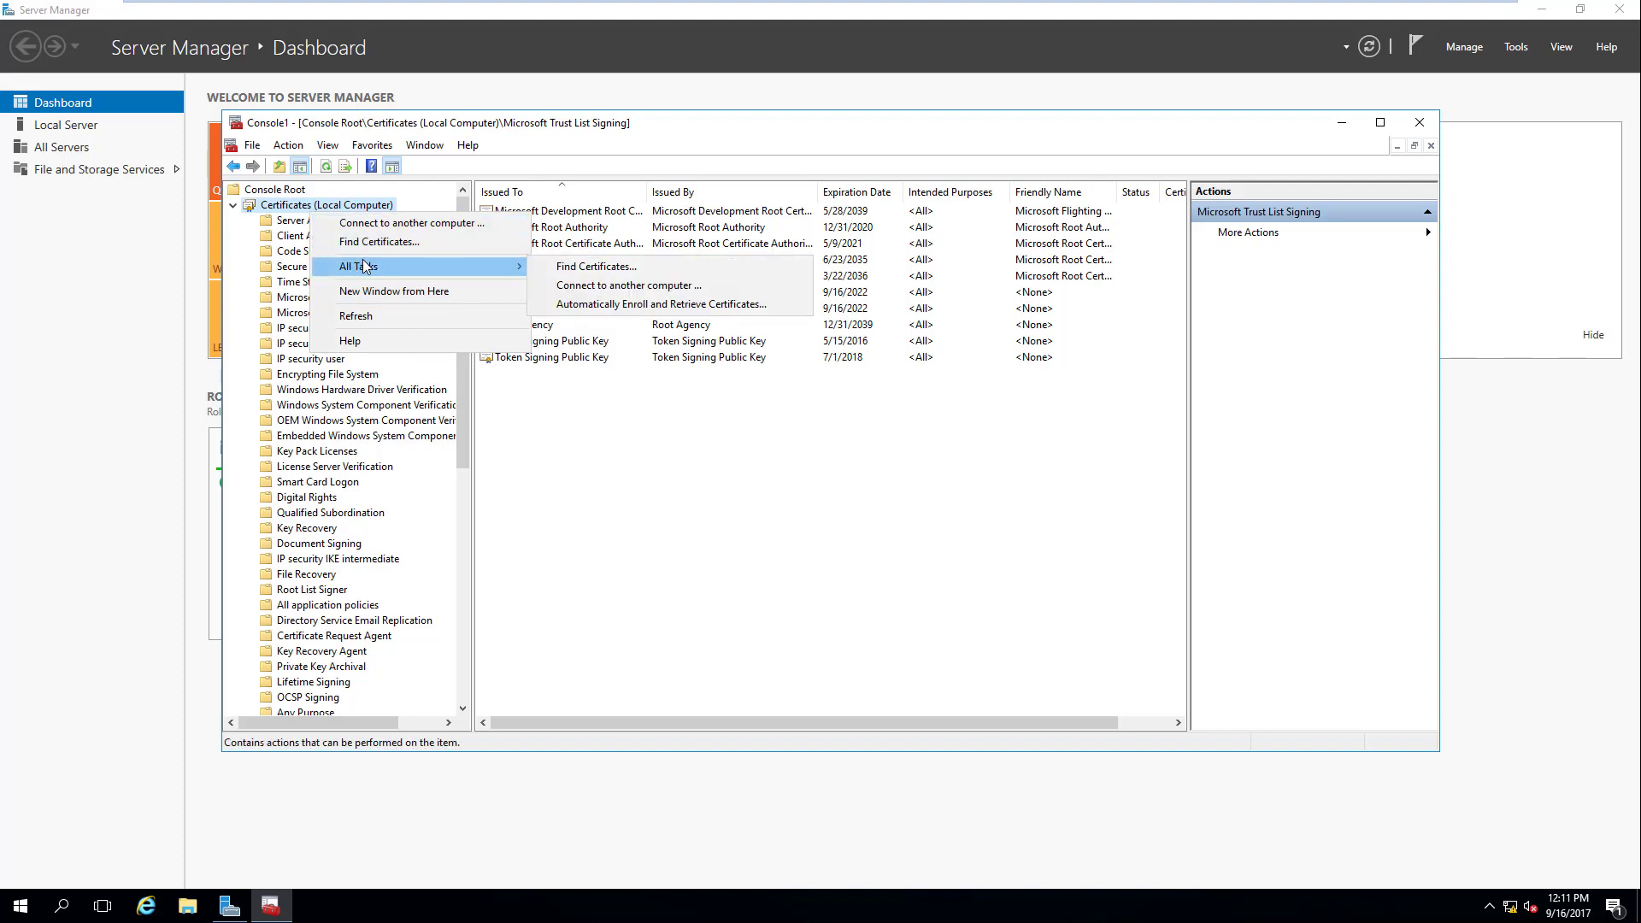
pyautogui.click(524, 432)
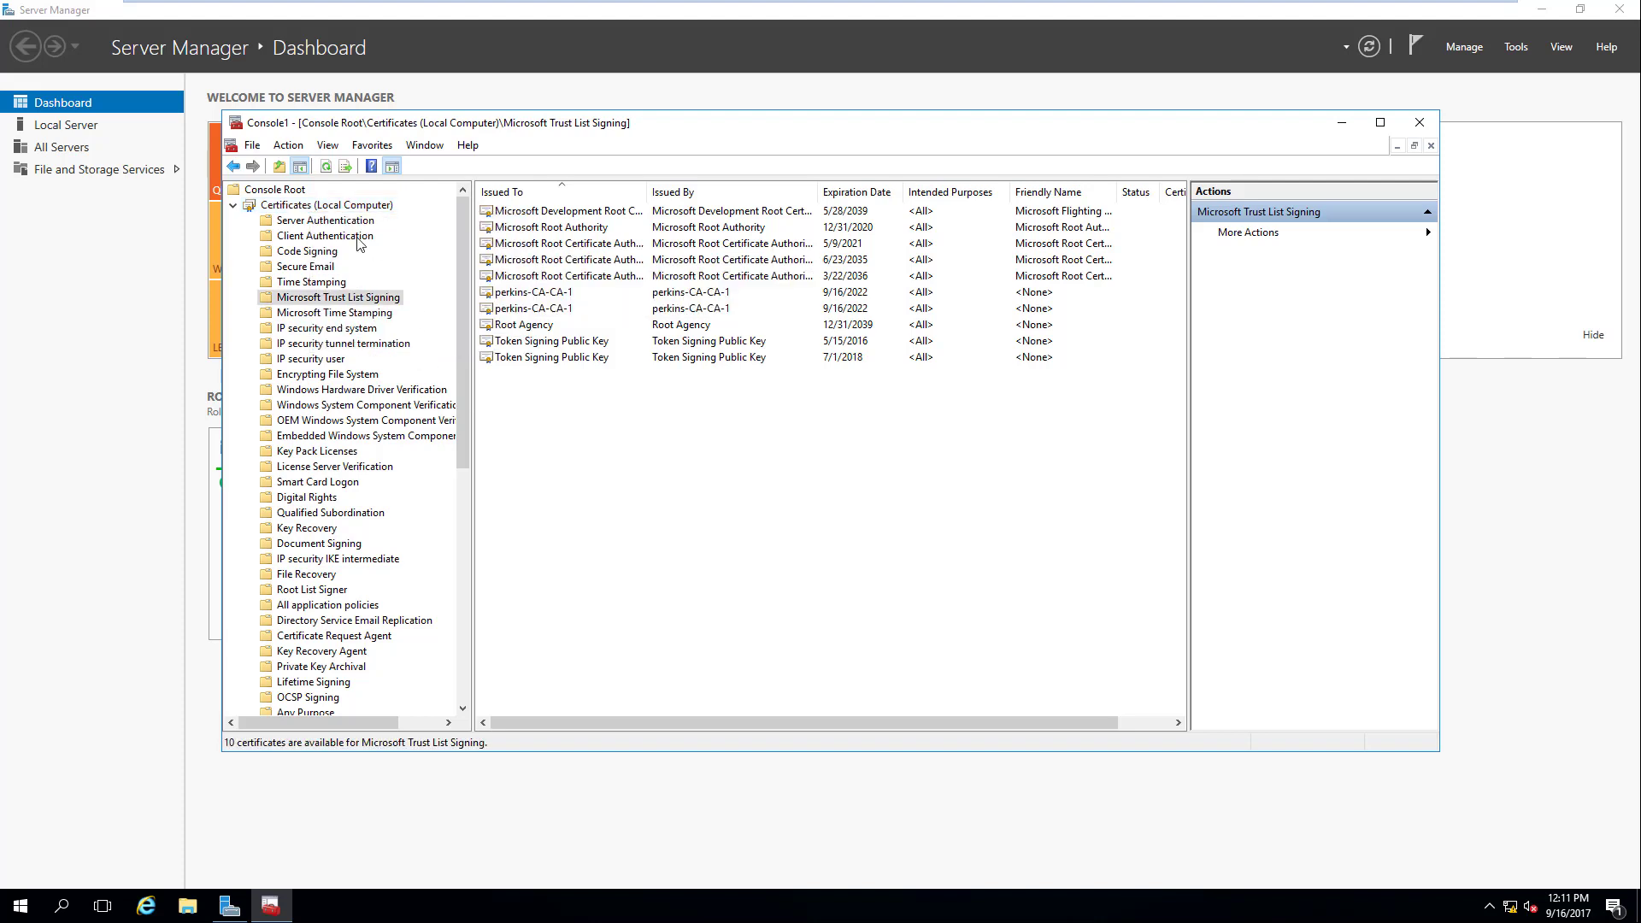
pyautogui.click(284, 224)
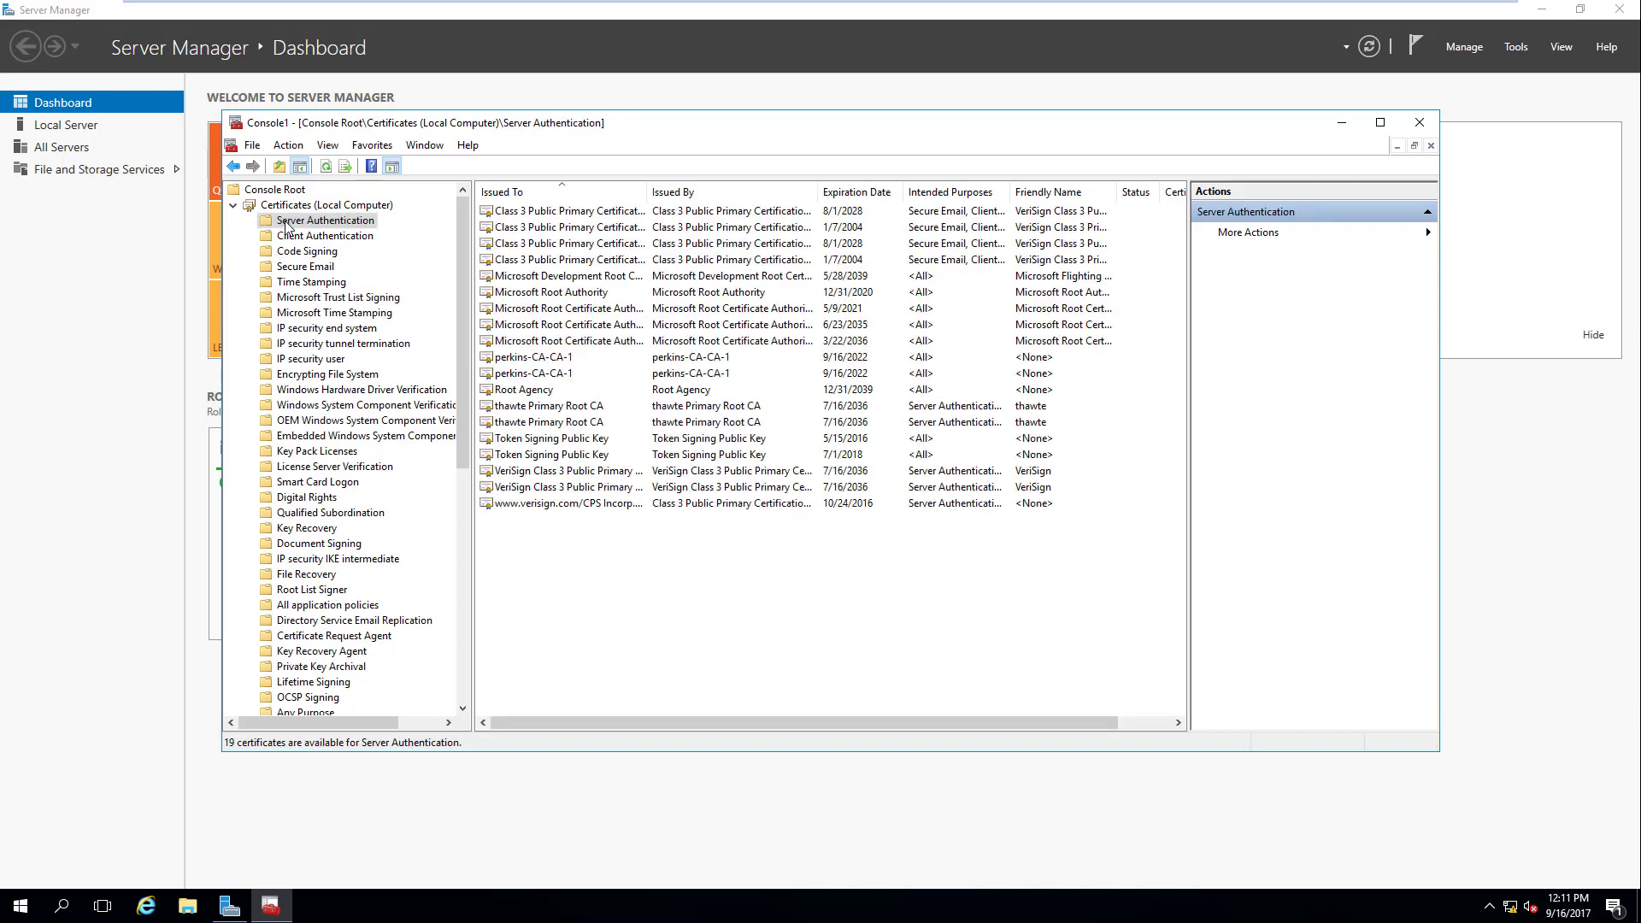
pyautogui.rightClick(285, 224)
pyautogui.moveTo(387, 289)
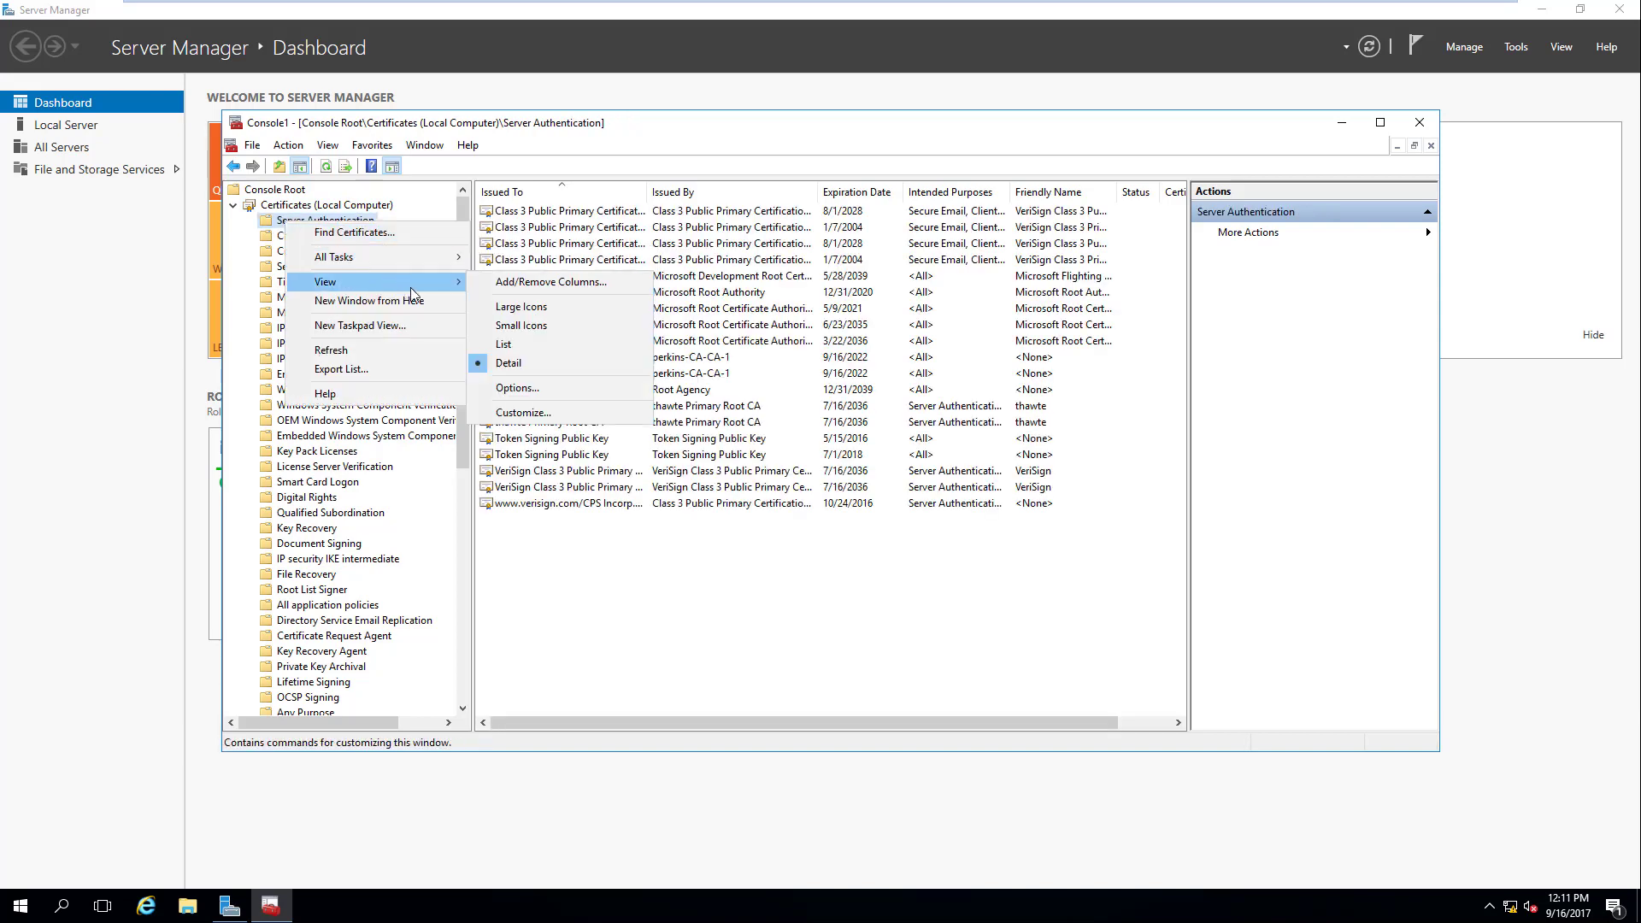
pyautogui.click(563, 387)
pyautogui.click(699, 401)
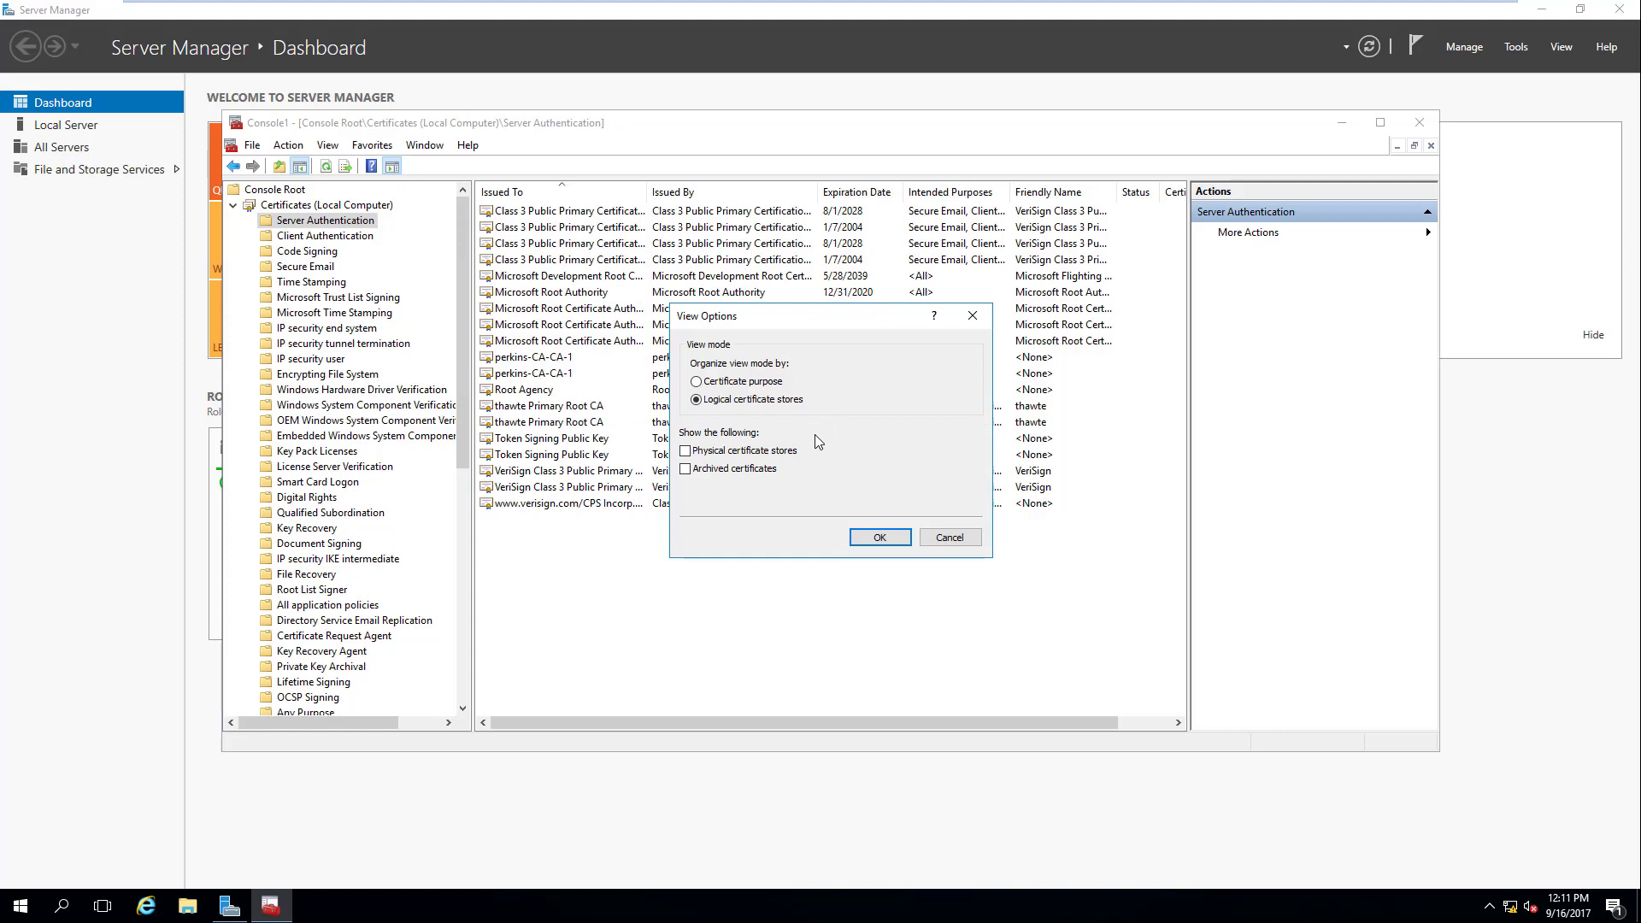
pyautogui.click(855, 537)
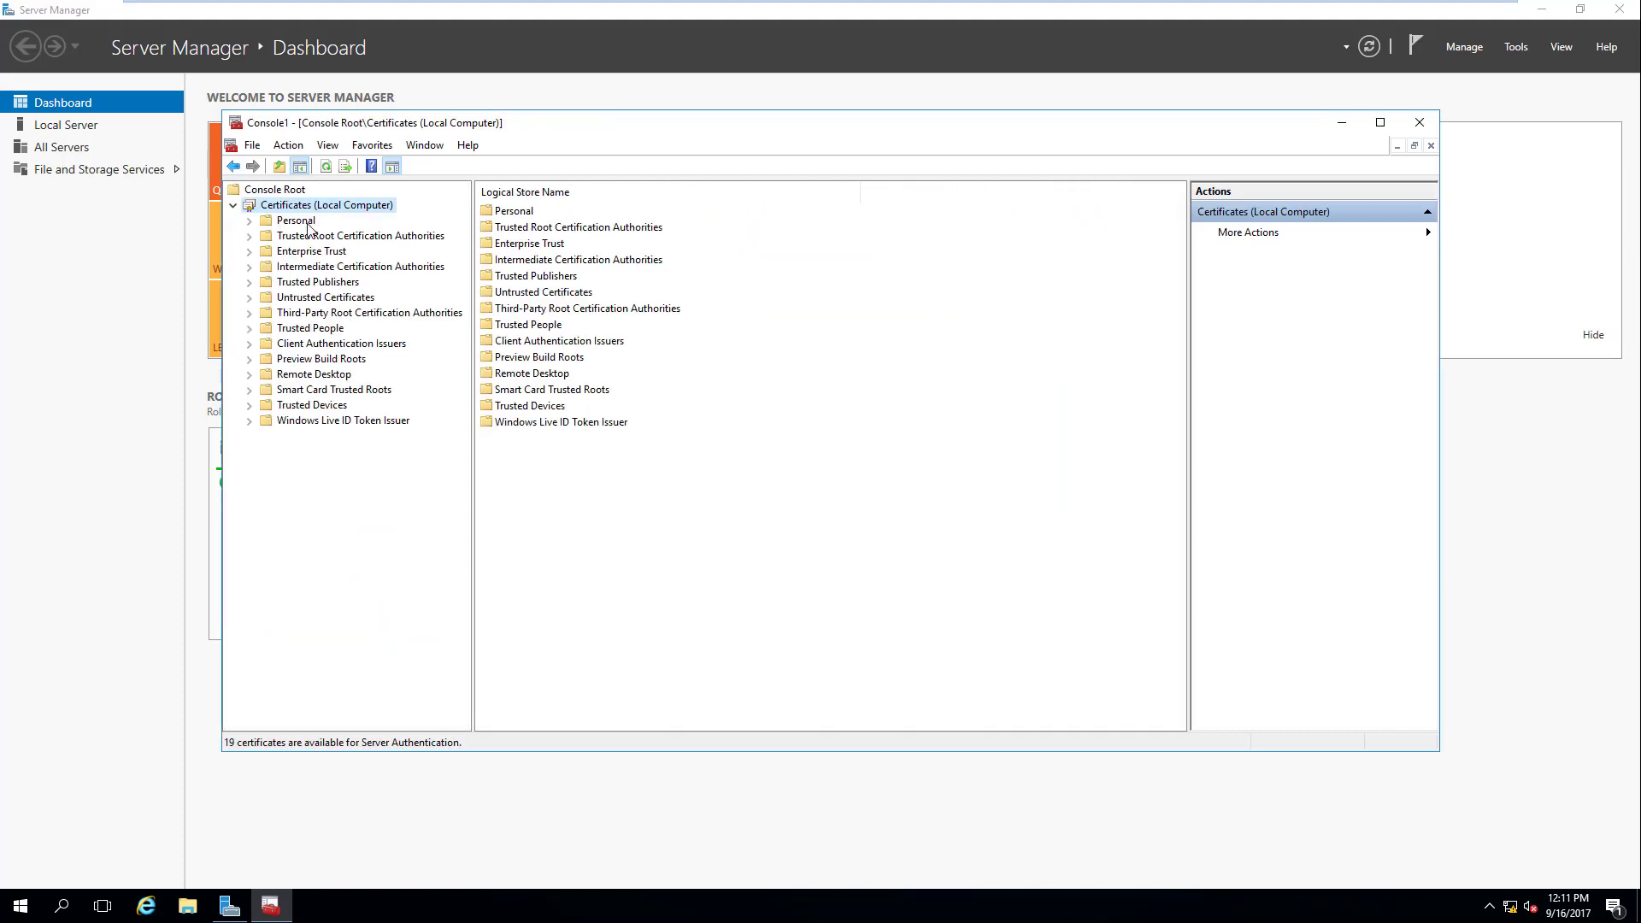
pyautogui.rightClick(313, 226)
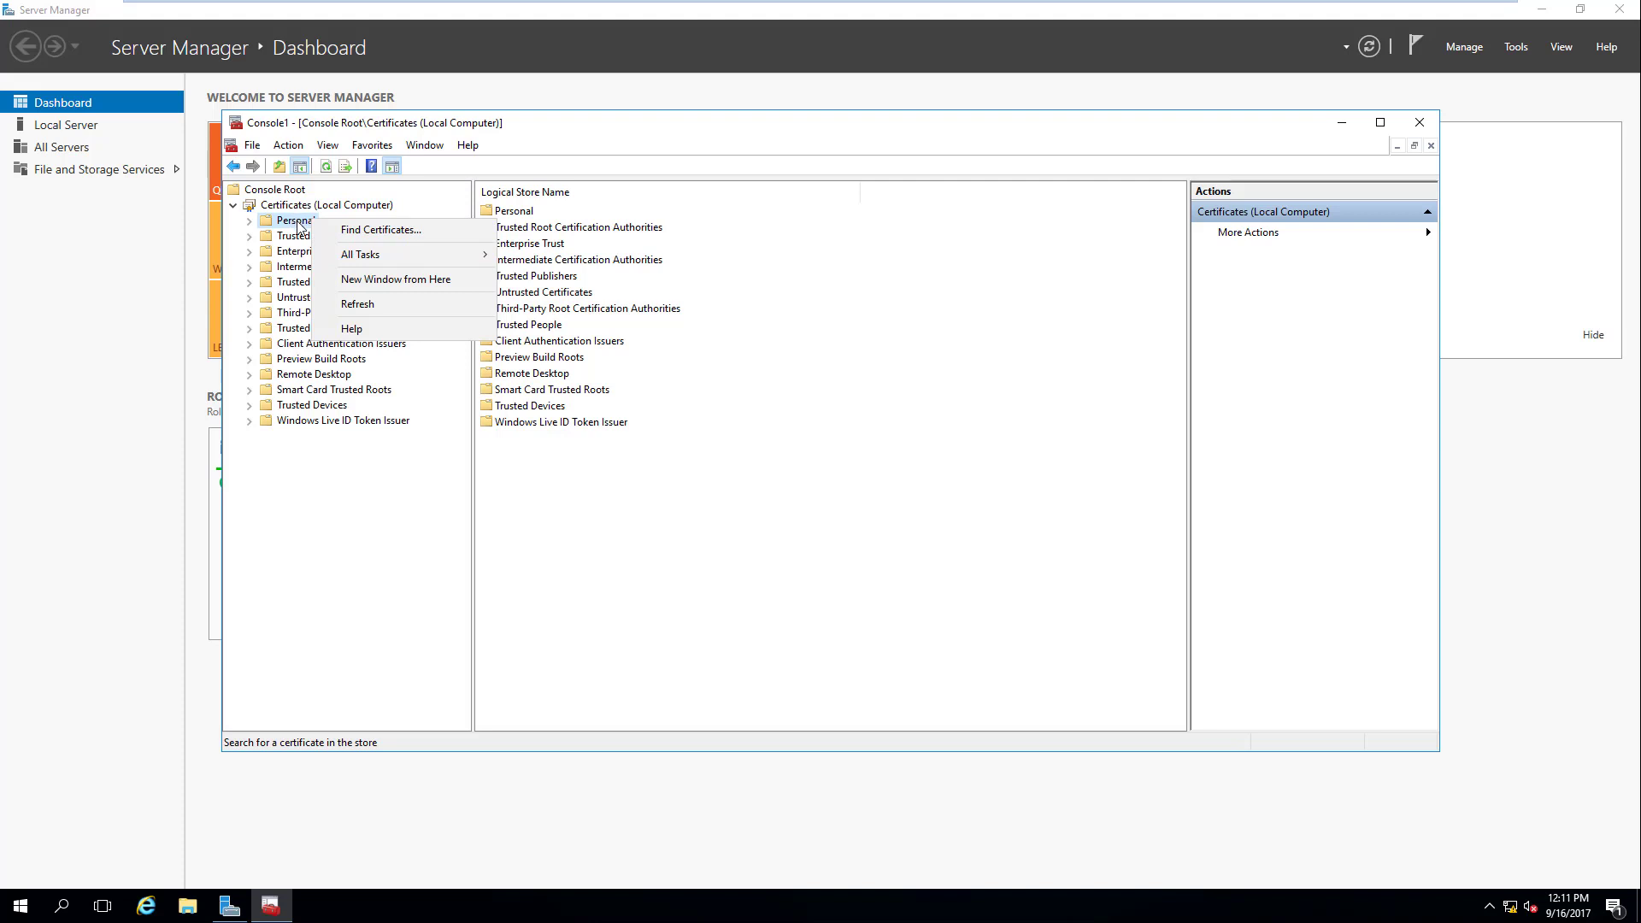
pyautogui.moveTo(352, 261)
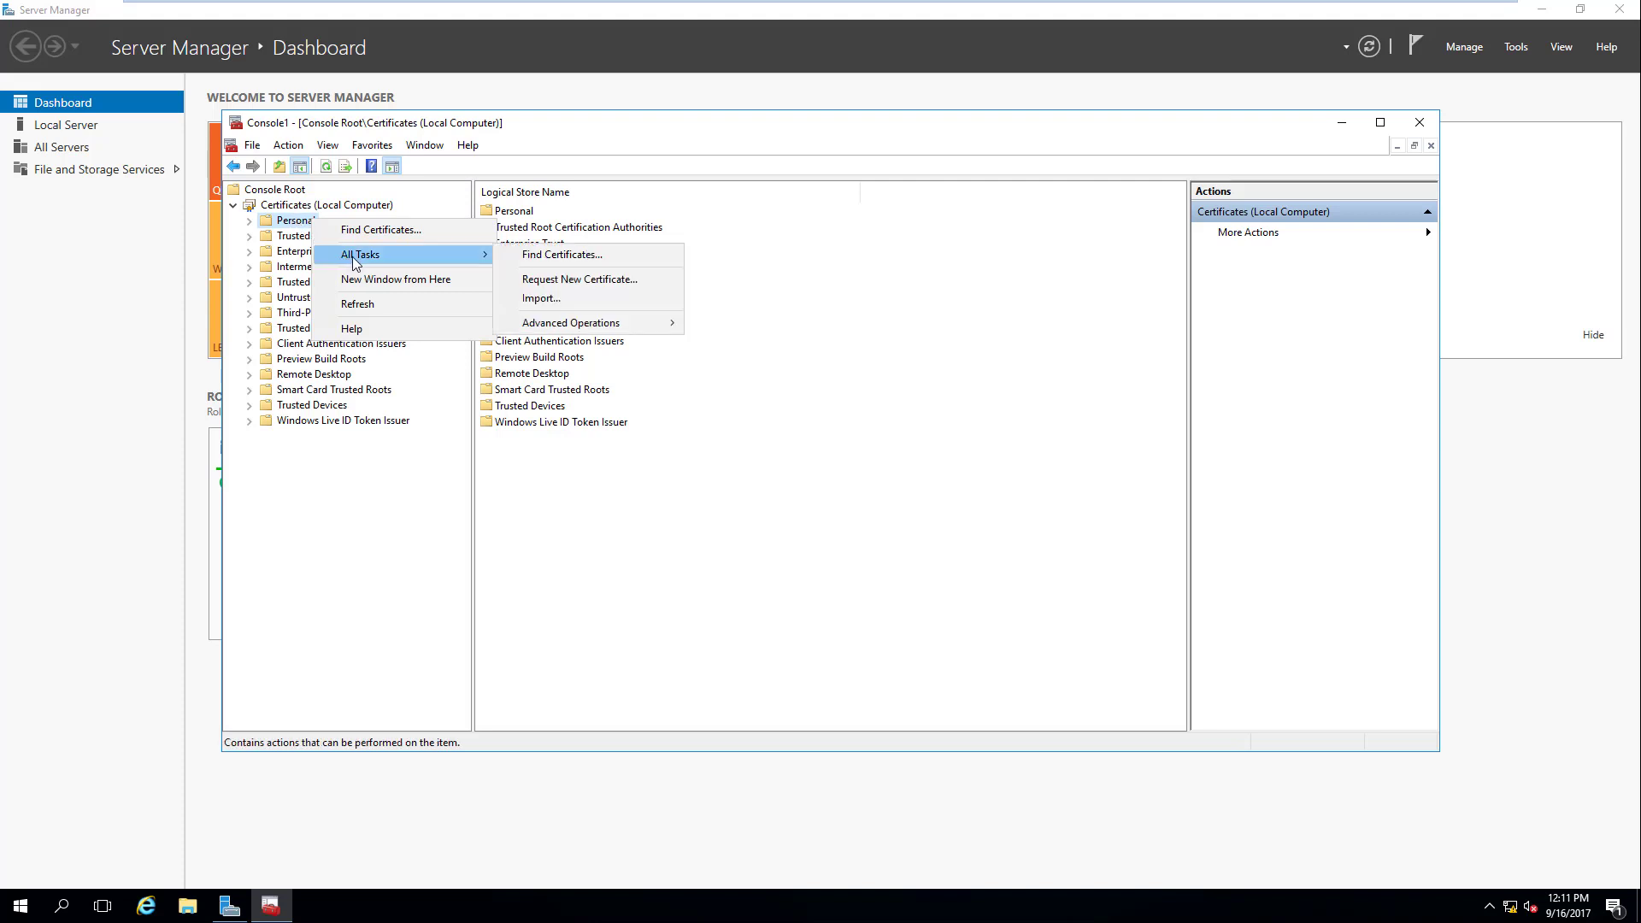
pyautogui.click(575, 282)
pyautogui.click(993, 609)
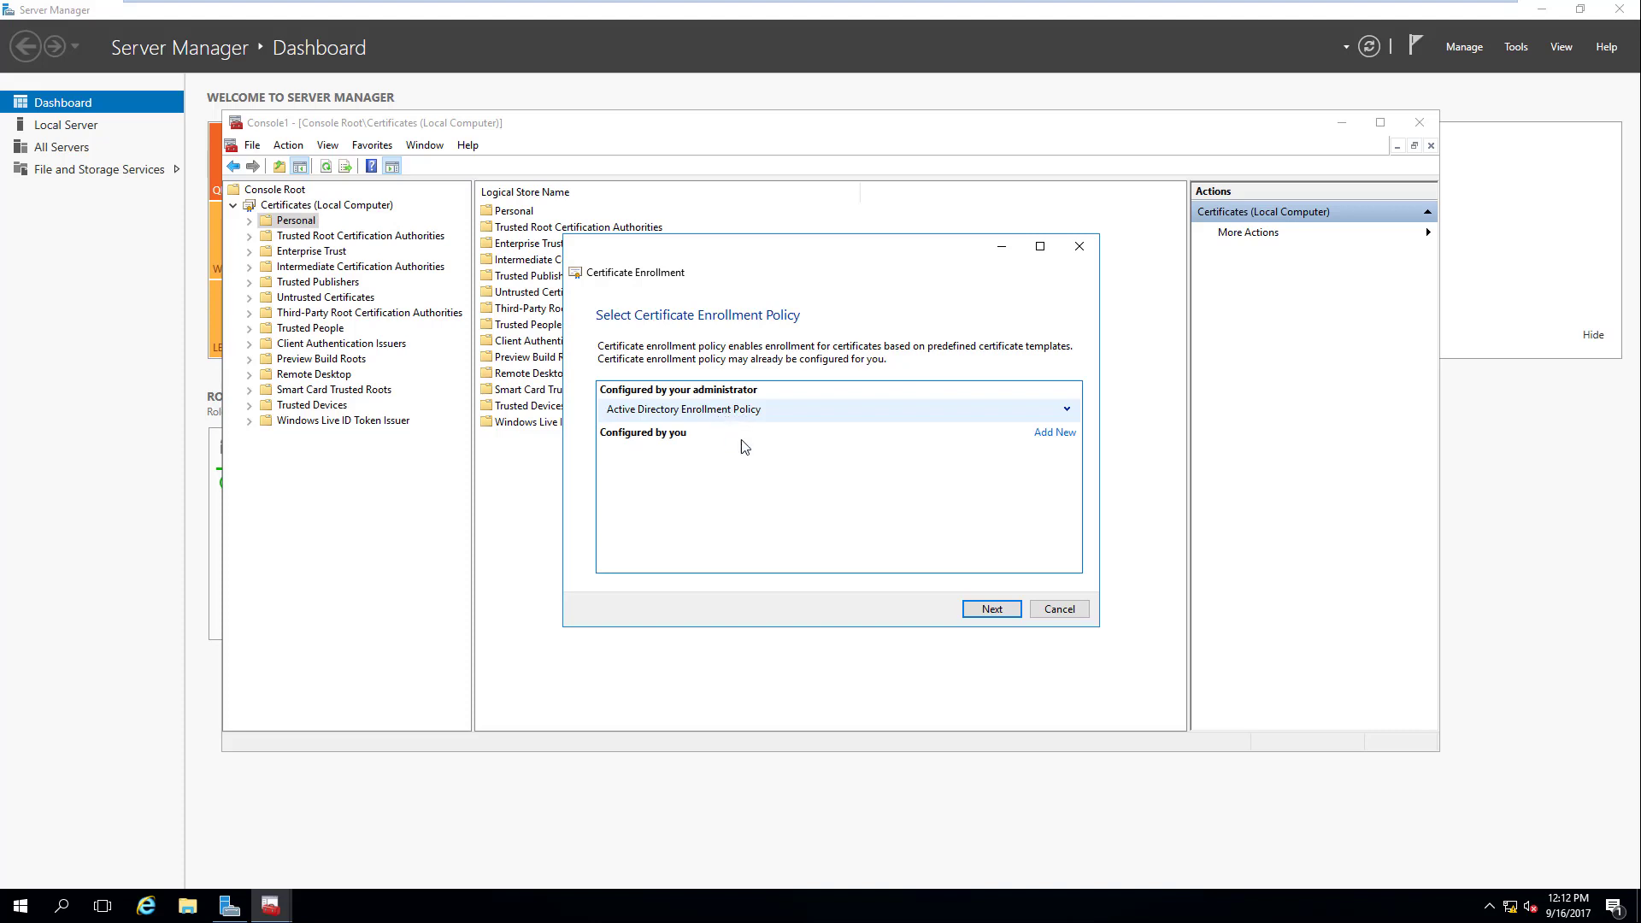
pyautogui.click(993, 609)
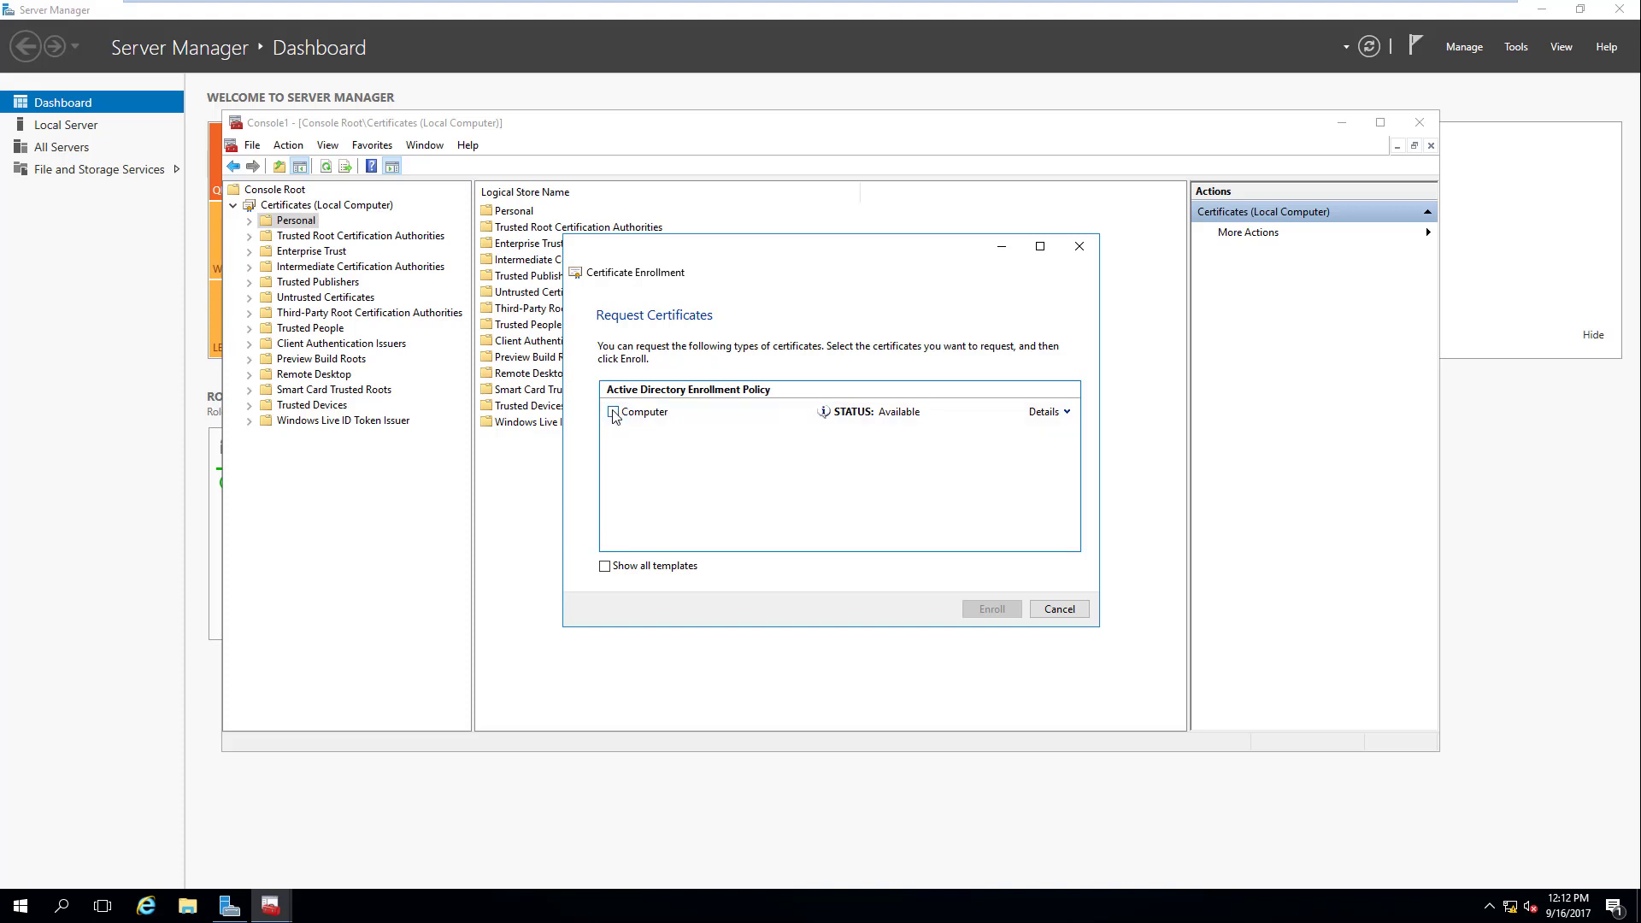
pyautogui.click(613, 413)
pyautogui.click(1069, 413)
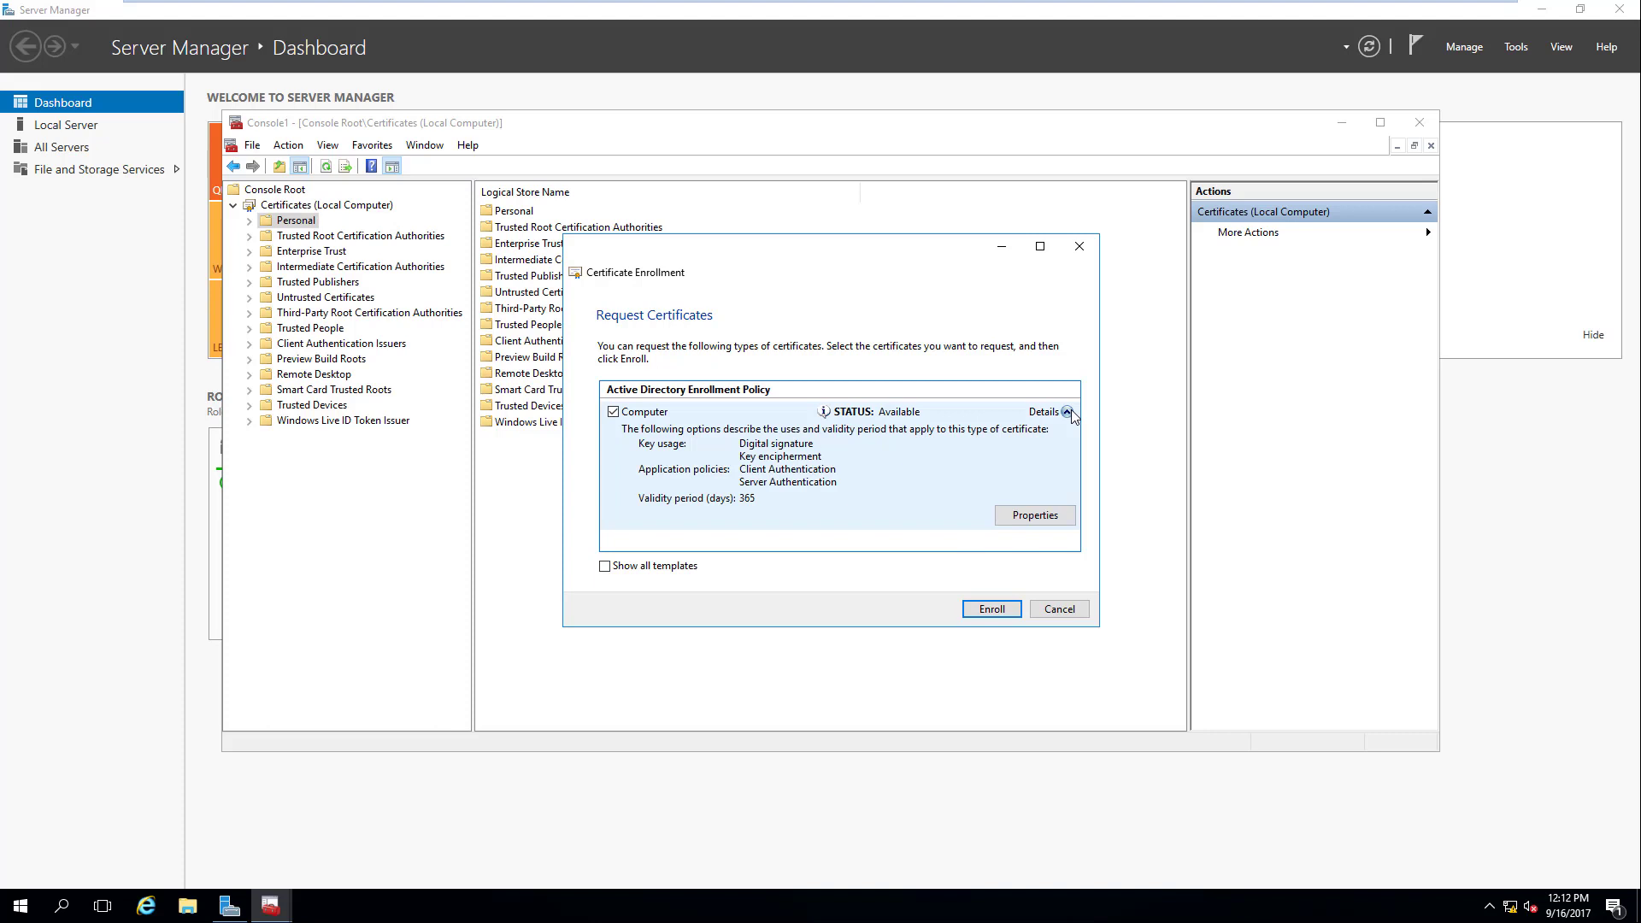
pyautogui.click(1068, 413)
pyautogui.click(1068, 413)
pyautogui.click(1061, 612)
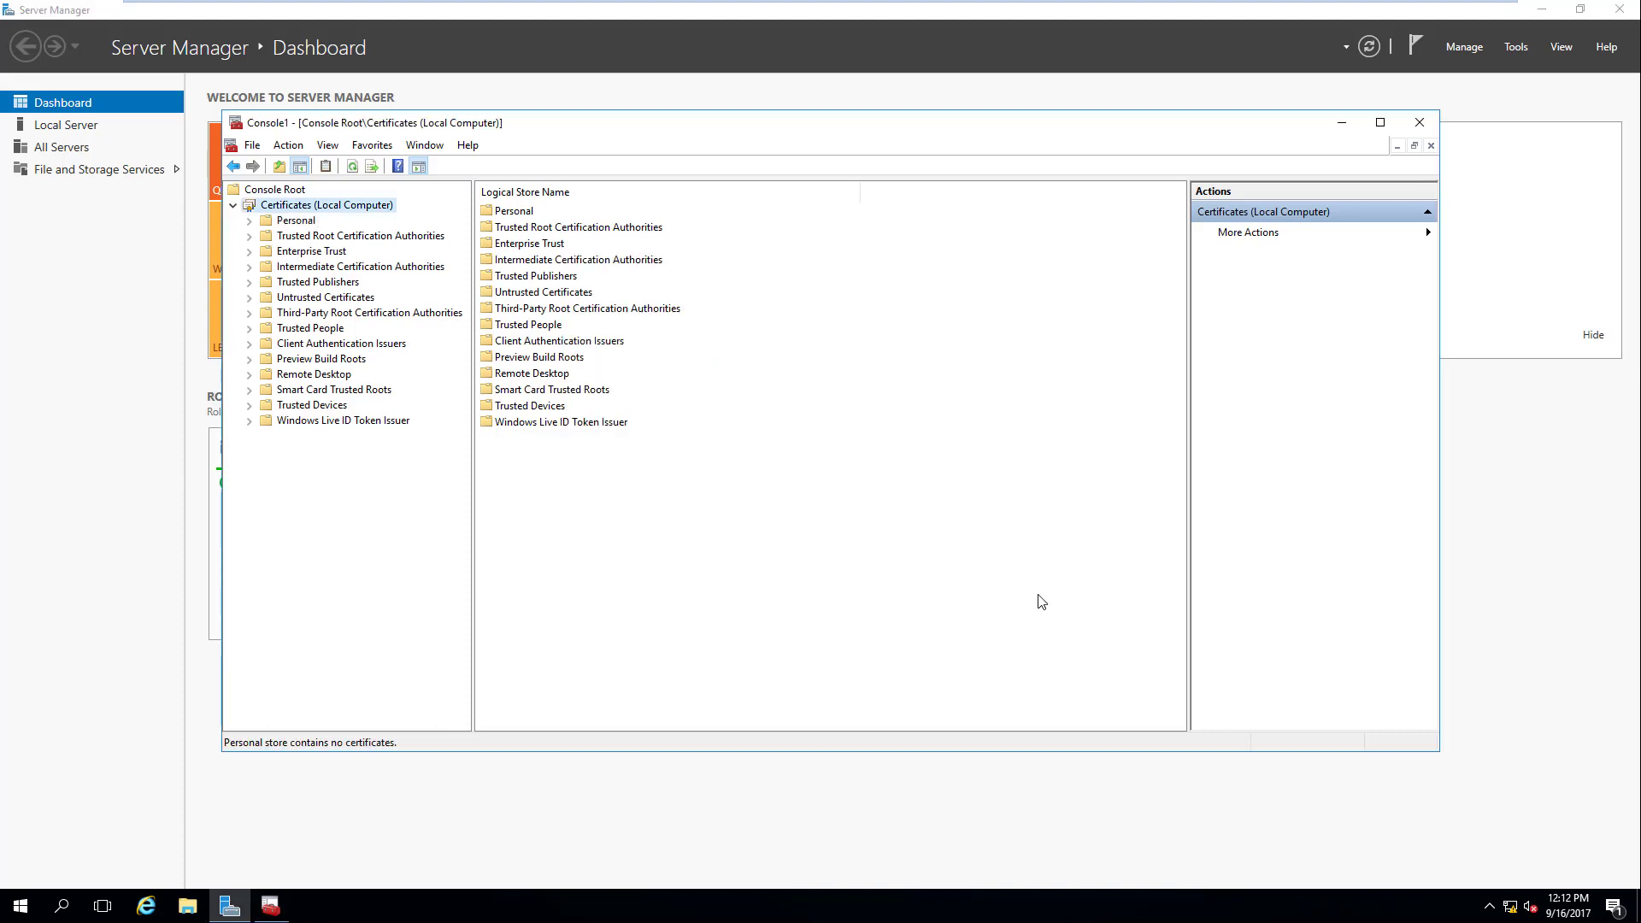
# Step: Start a Request New Certificate on Personal, using the Active Directory enrollment policy to see the Computer template
pyautogui.rightClick(306, 226)
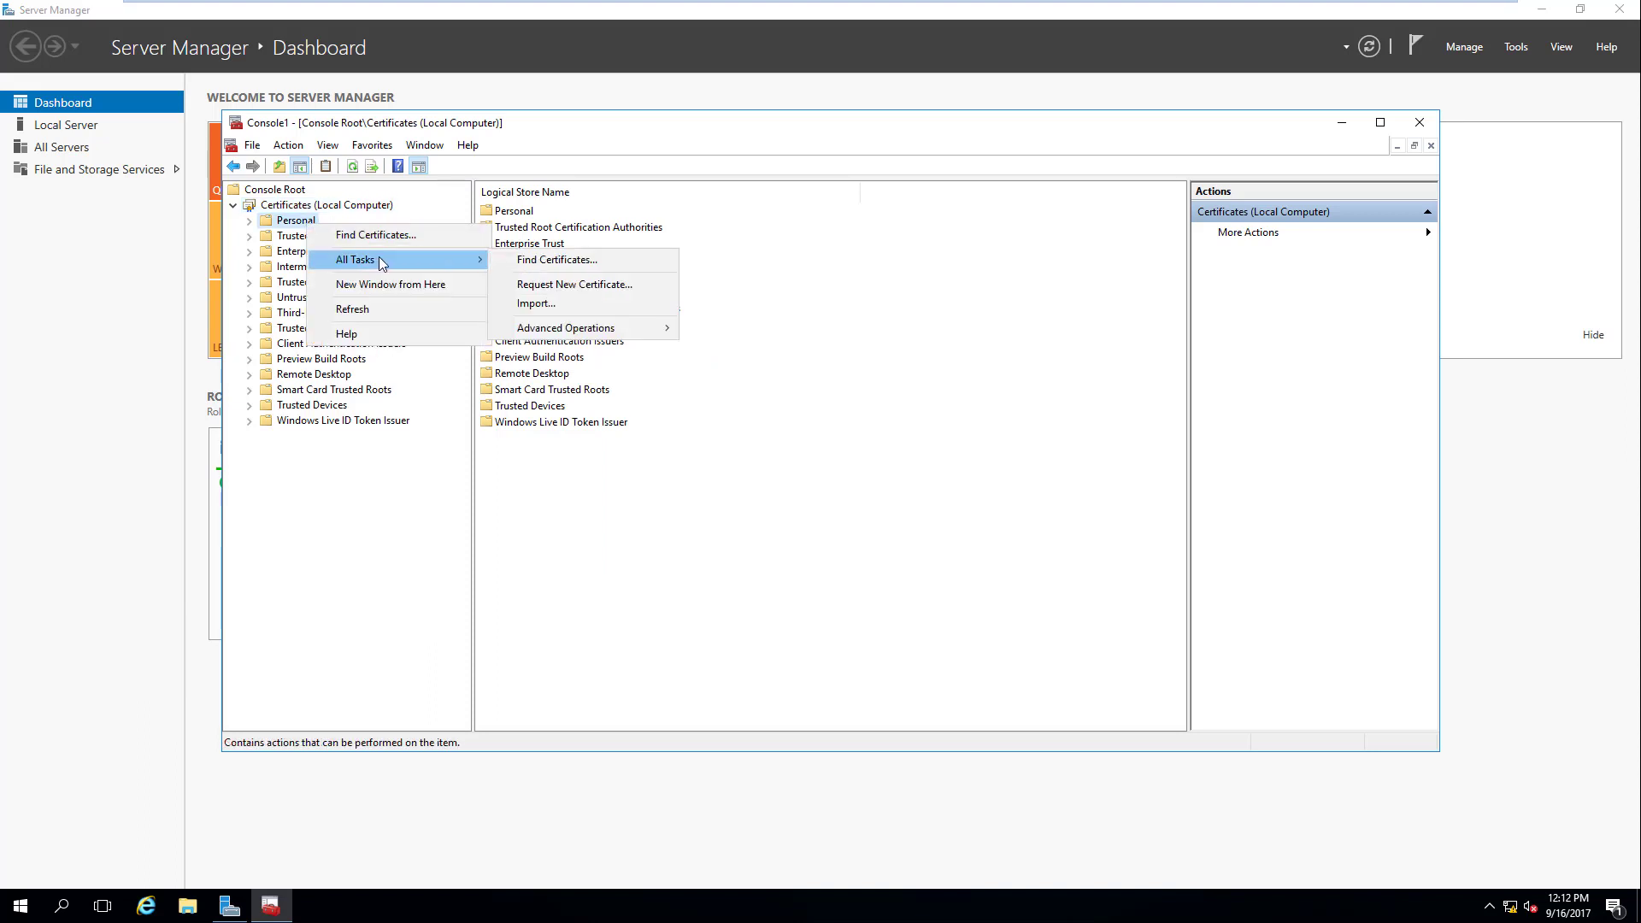
pyautogui.click(619, 283)
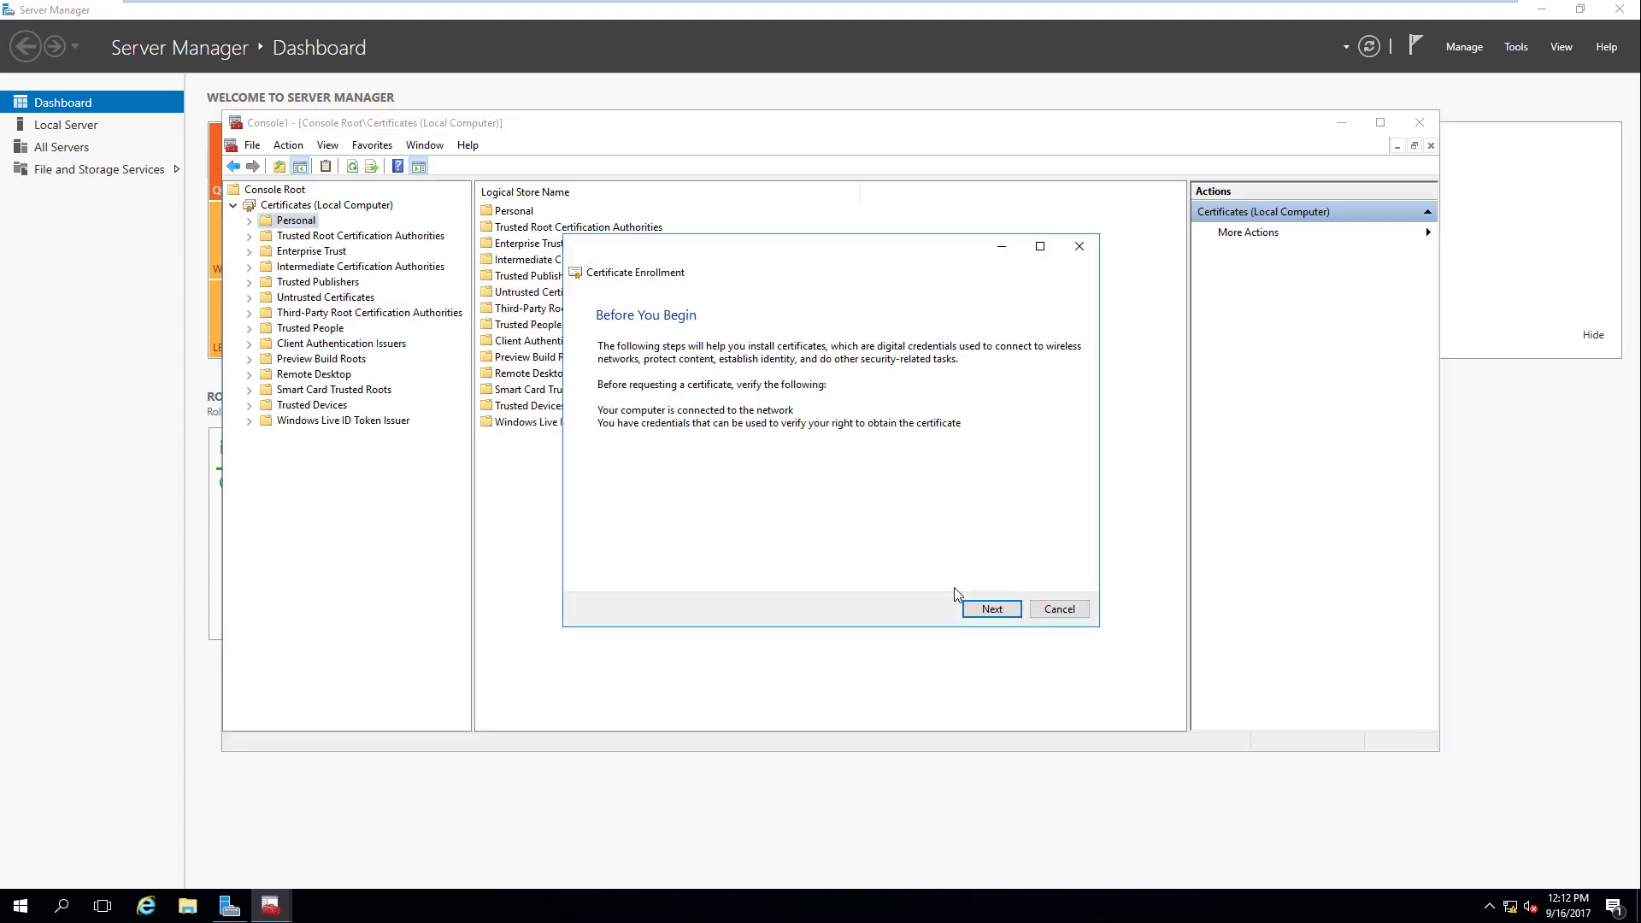
pyautogui.click(990, 610)
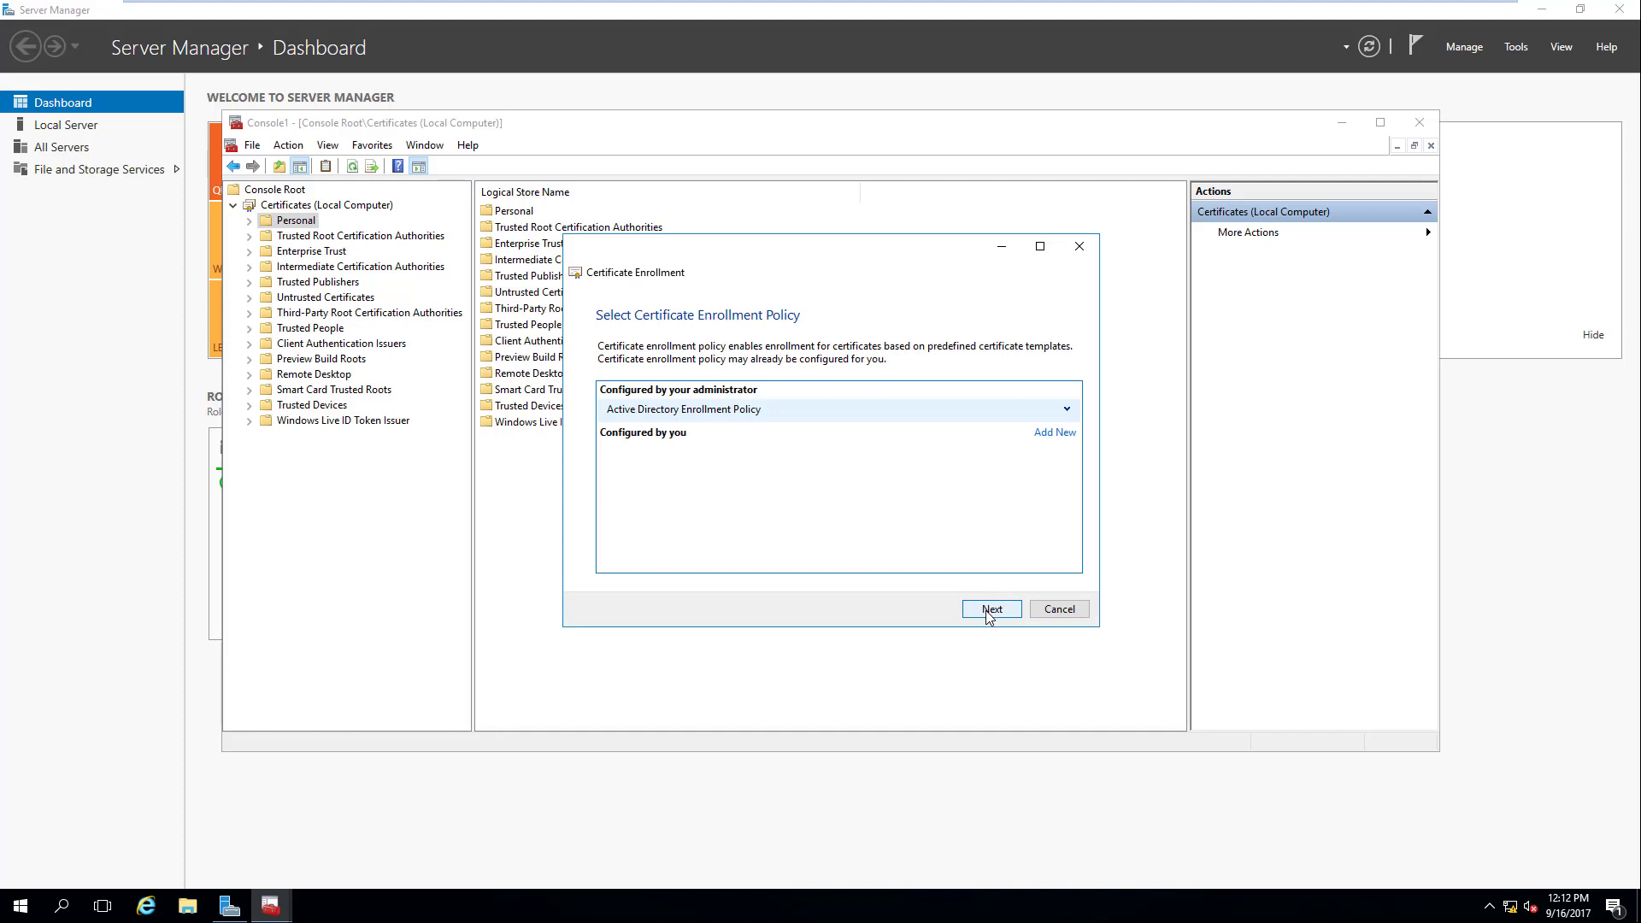
pyautogui.click(989, 612)
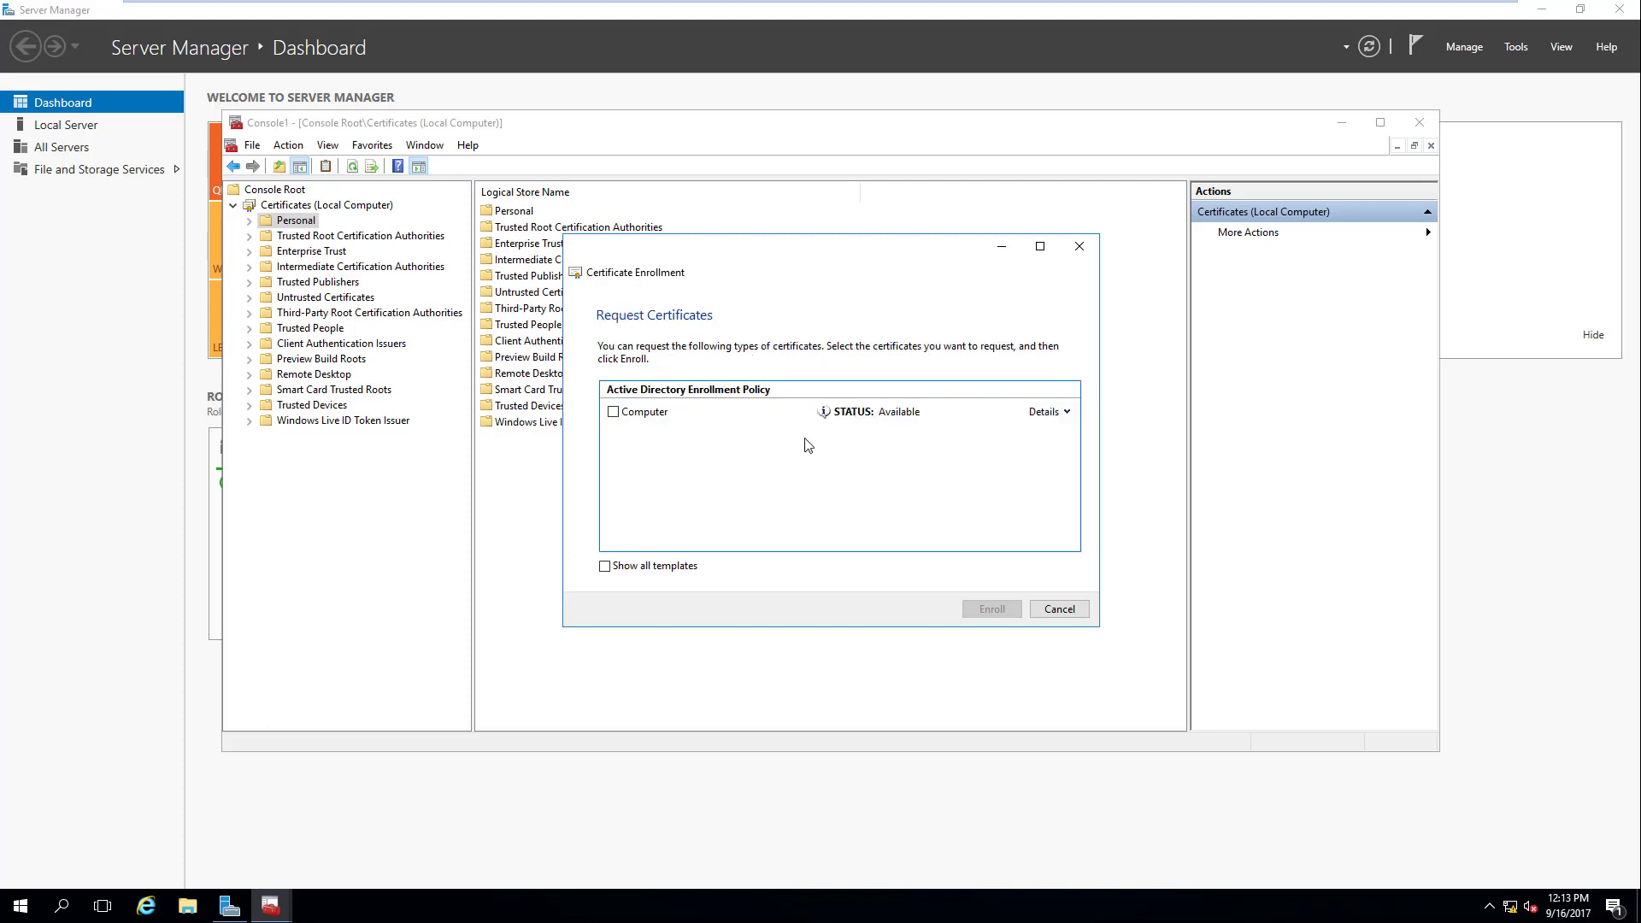
# Step: Exit the ADFS virtual machine's full-screen view and return to the CA machine
pyautogui.moveTo(1202, 7)
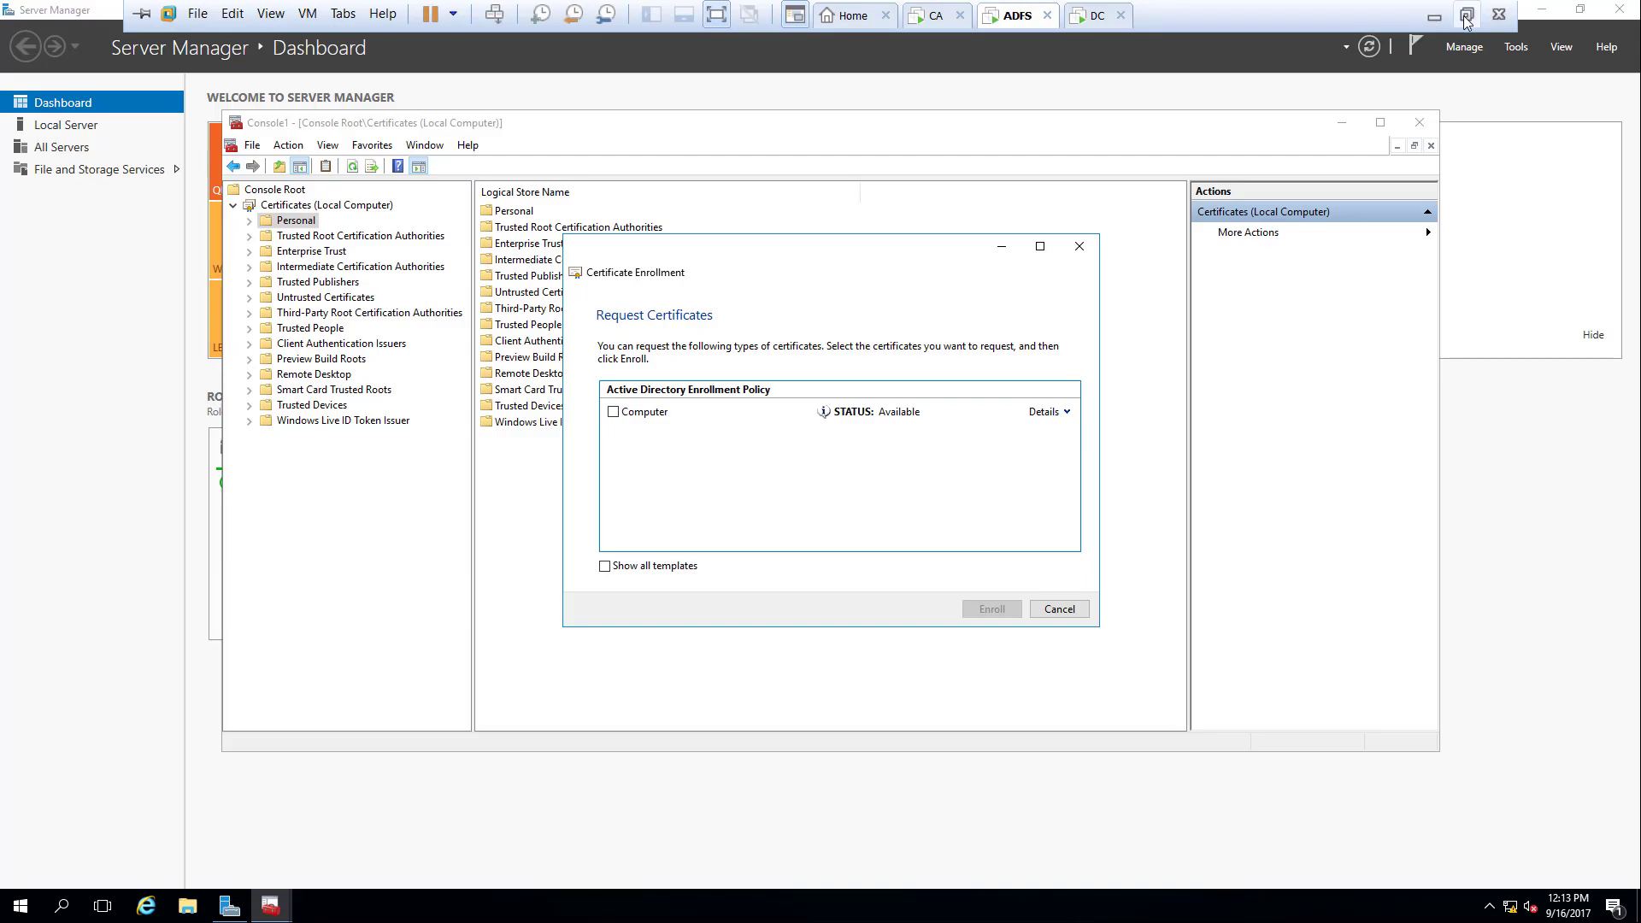
pyautogui.click(1467, 7)
pyautogui.click(1029, 902)
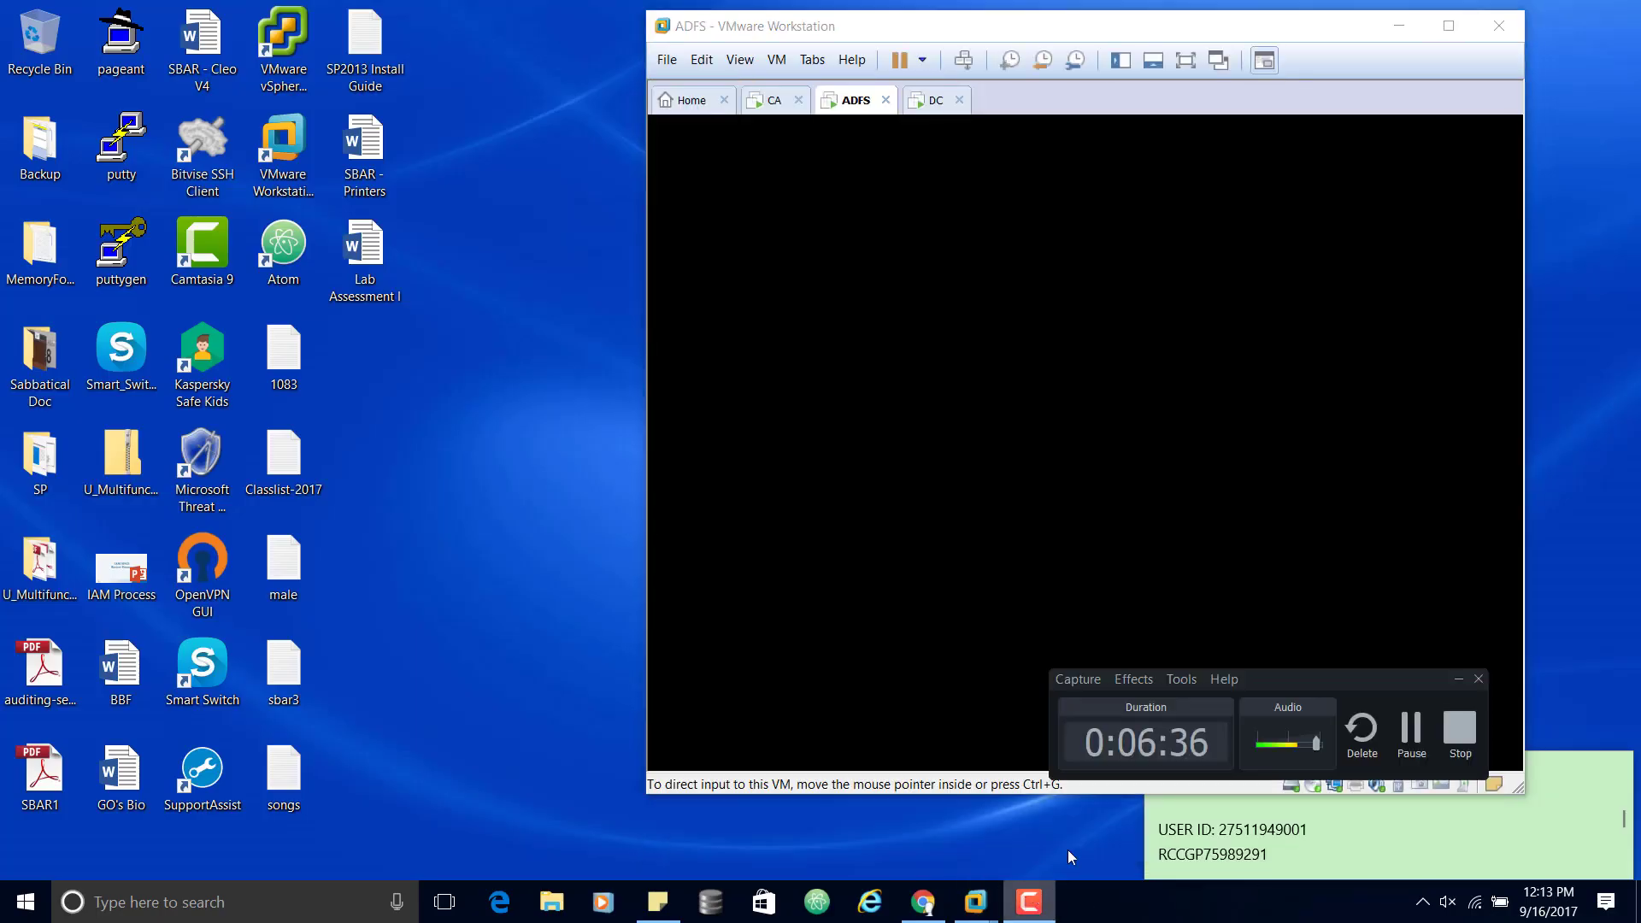
pyautogui.click(1412, 731)
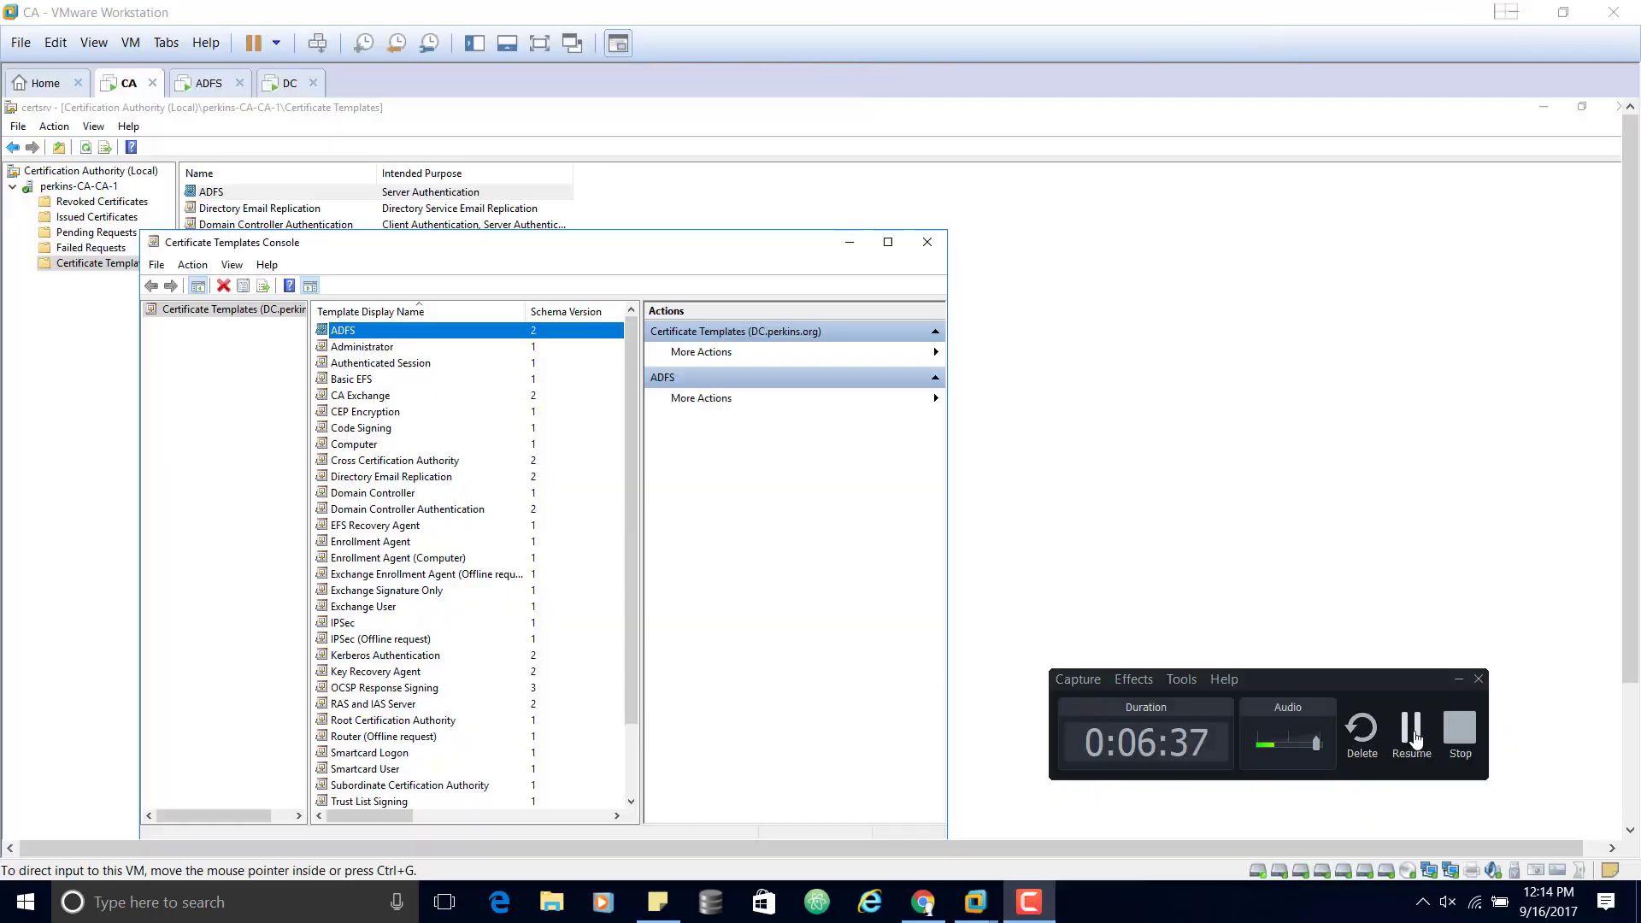
# Step: On the full-screen CA machine, allow ADFS$ Write and Enroll alongside Read on the ADFS template and apply
pyautogui.click(1412, 731)
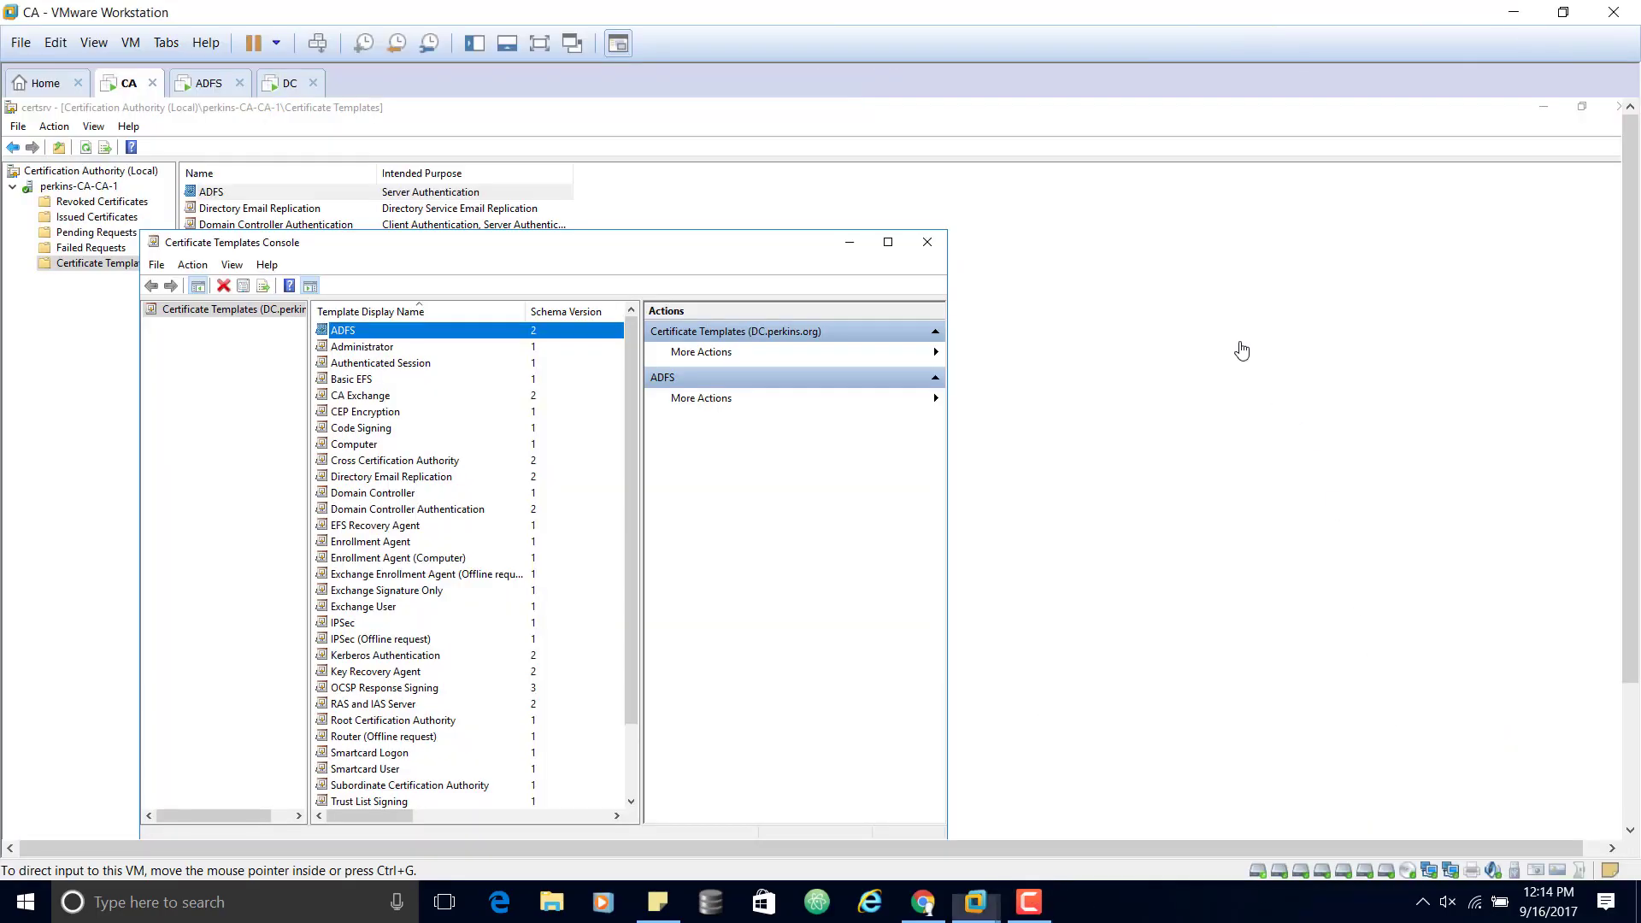
pyautogui.click(539, 45)
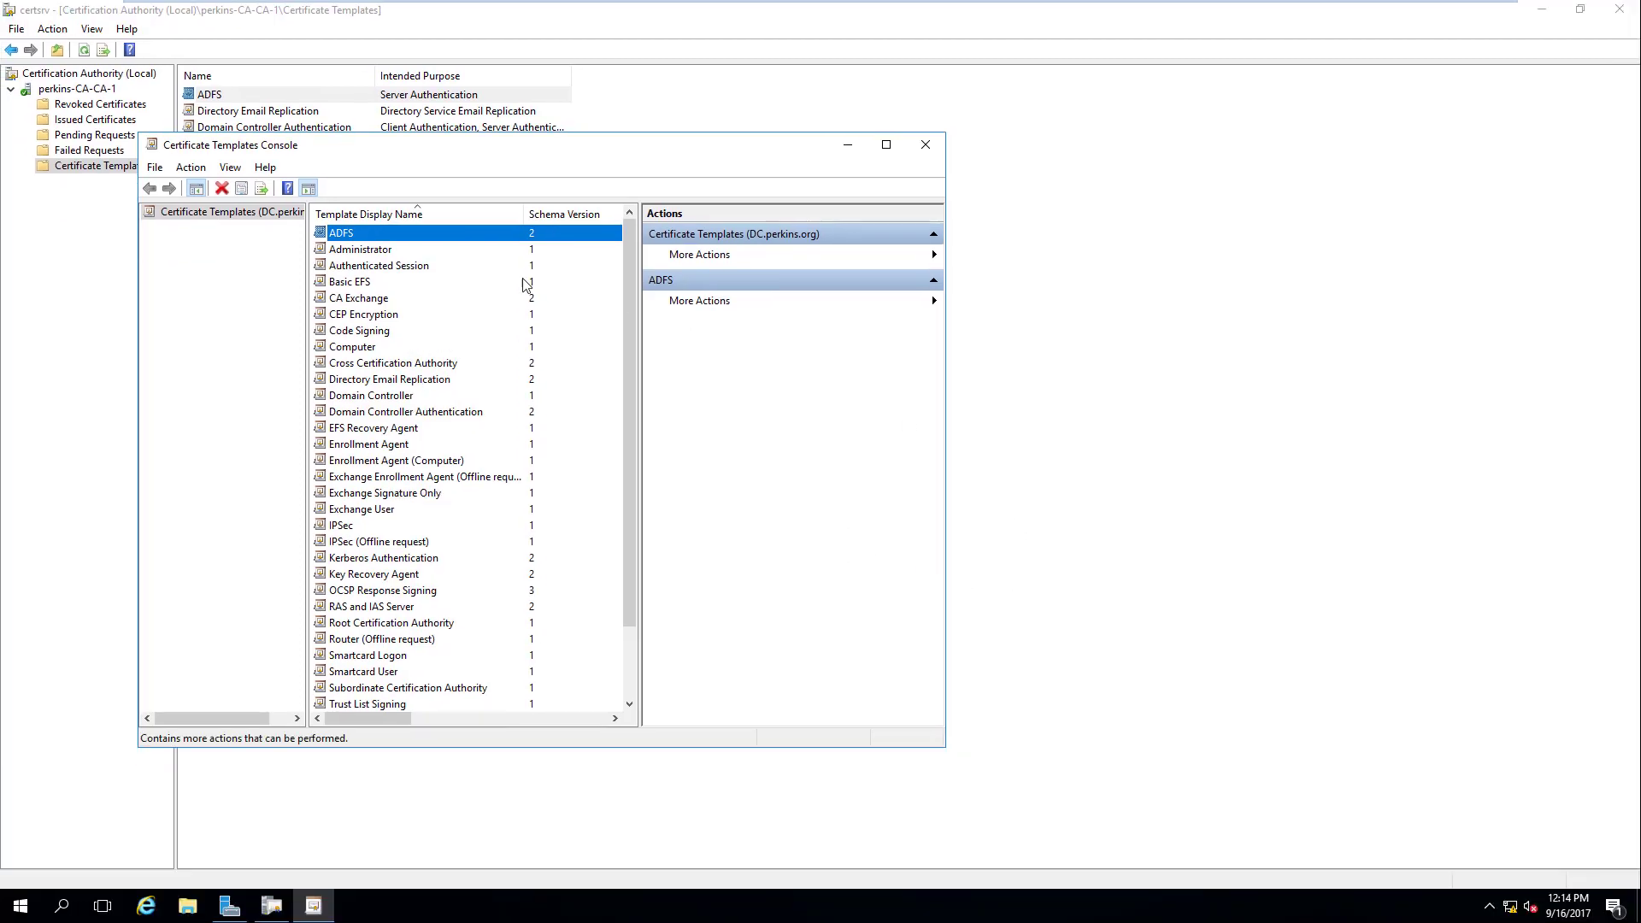
pyautogui.doubleClick(392, 234)
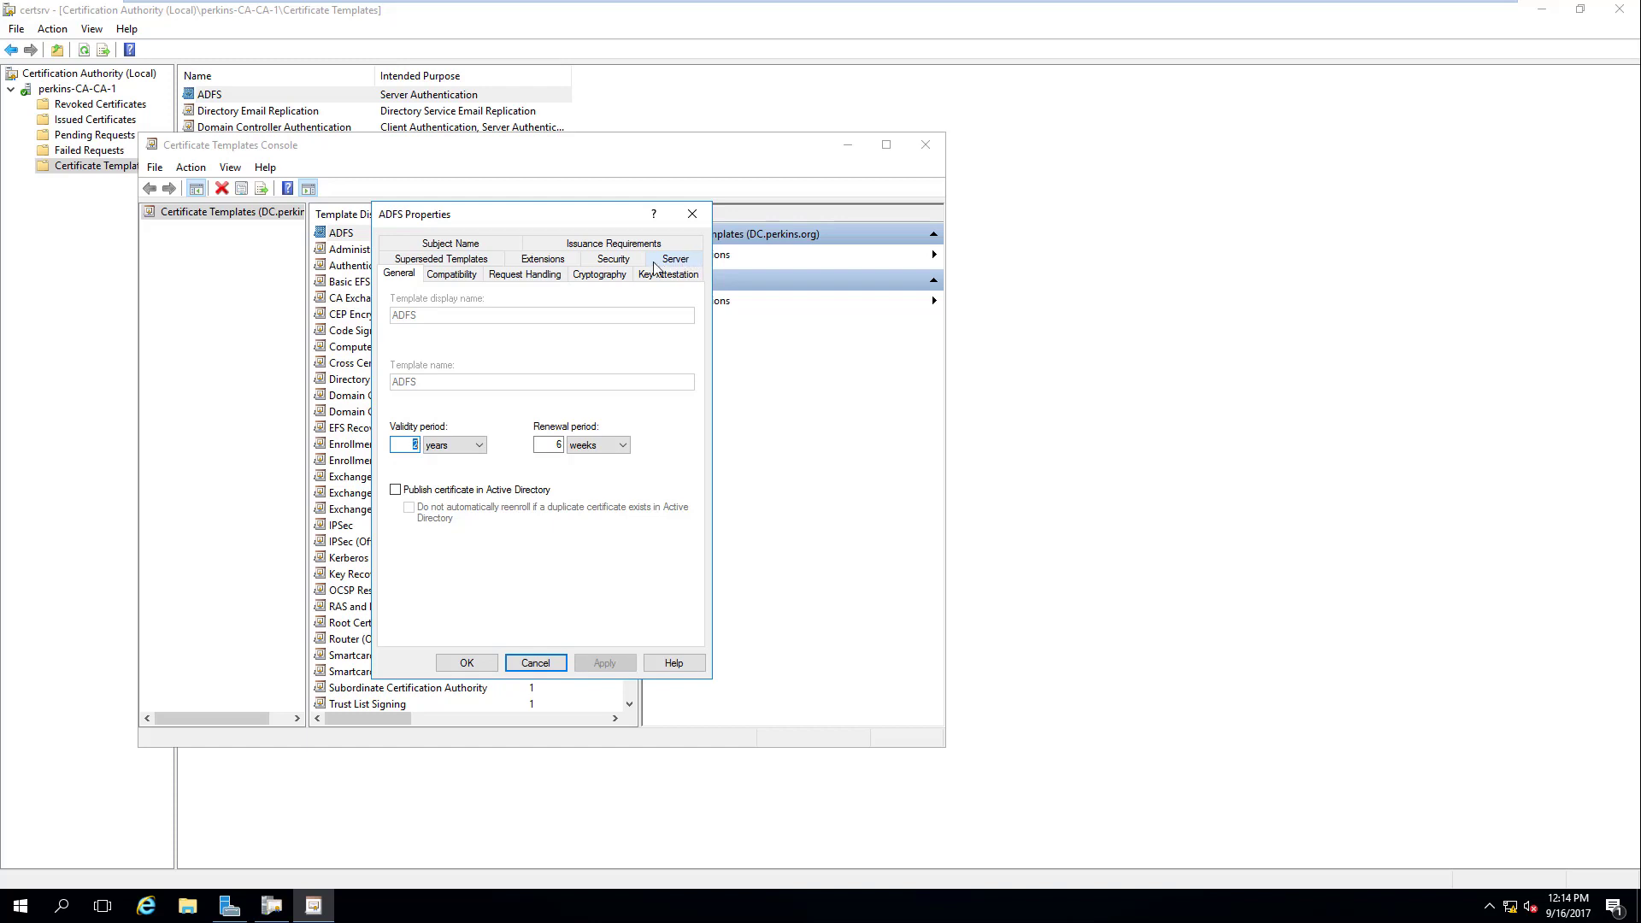
pyautogui.click(615, 260)
pyautogui.click(436, 344)
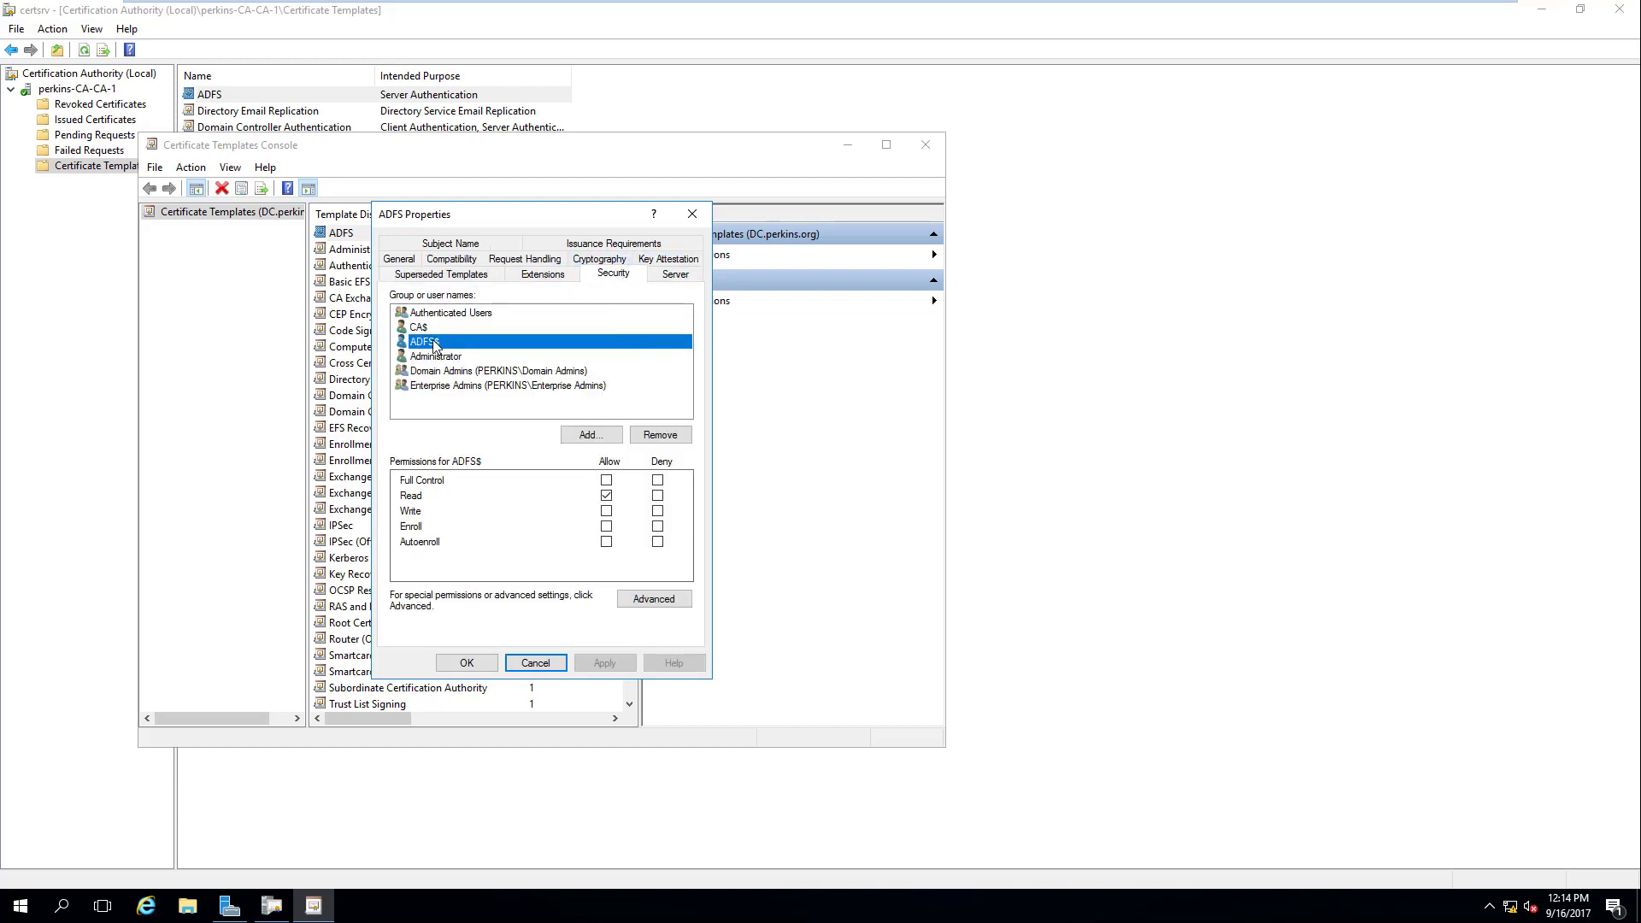
pyautogui.click(606, 510)
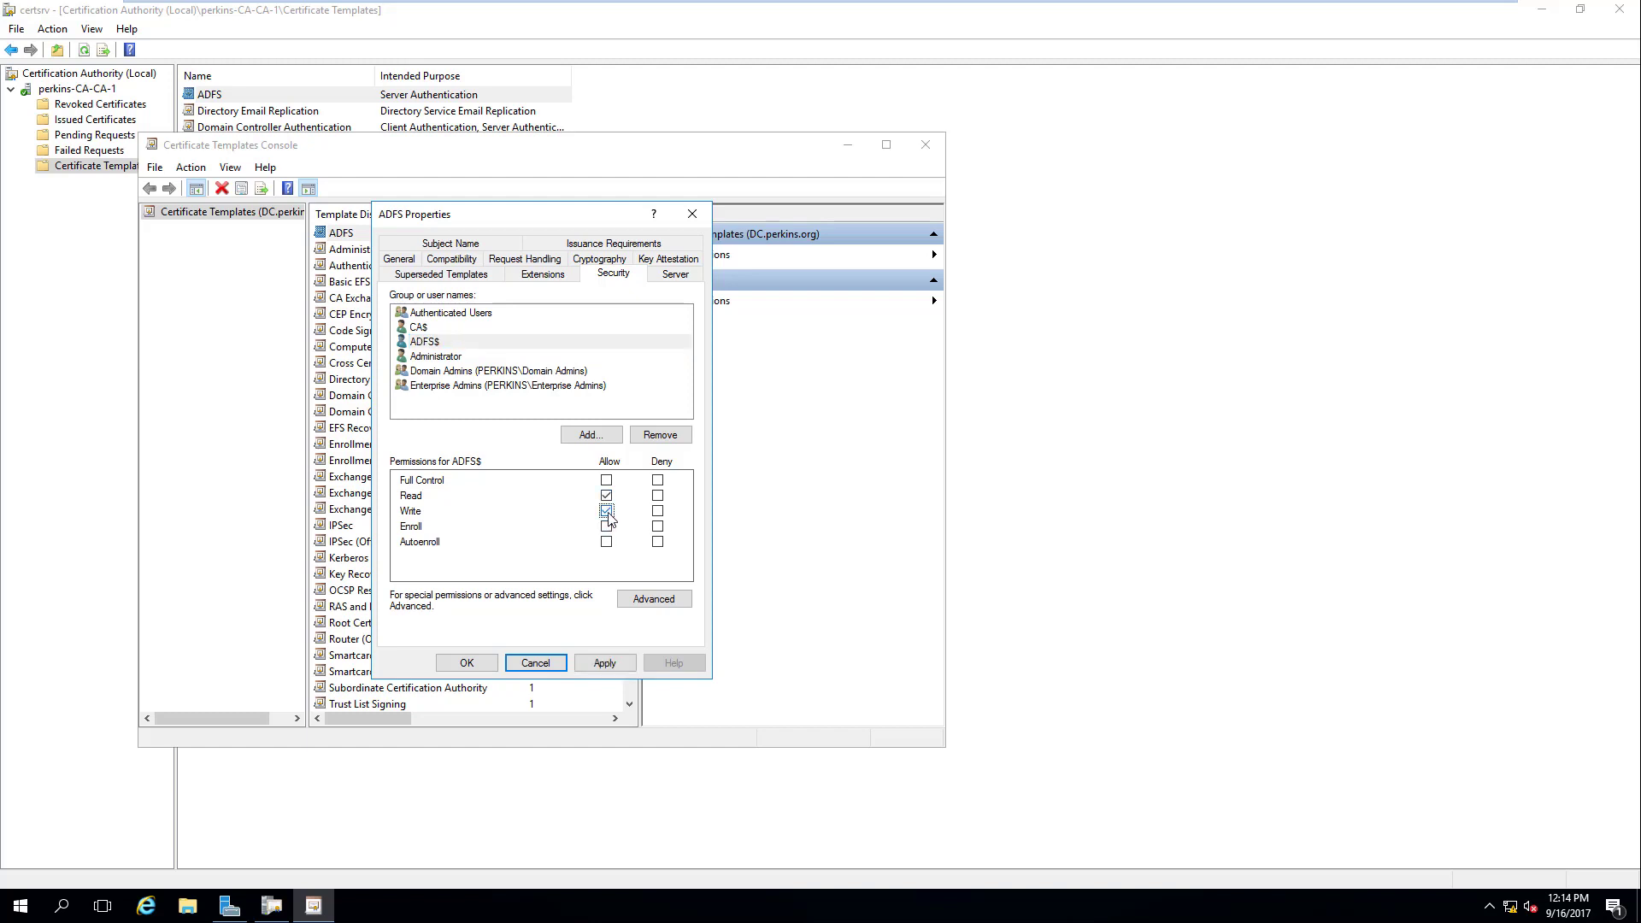
pyautogui.click(606, 526)
pyautogui.click(617, 662)
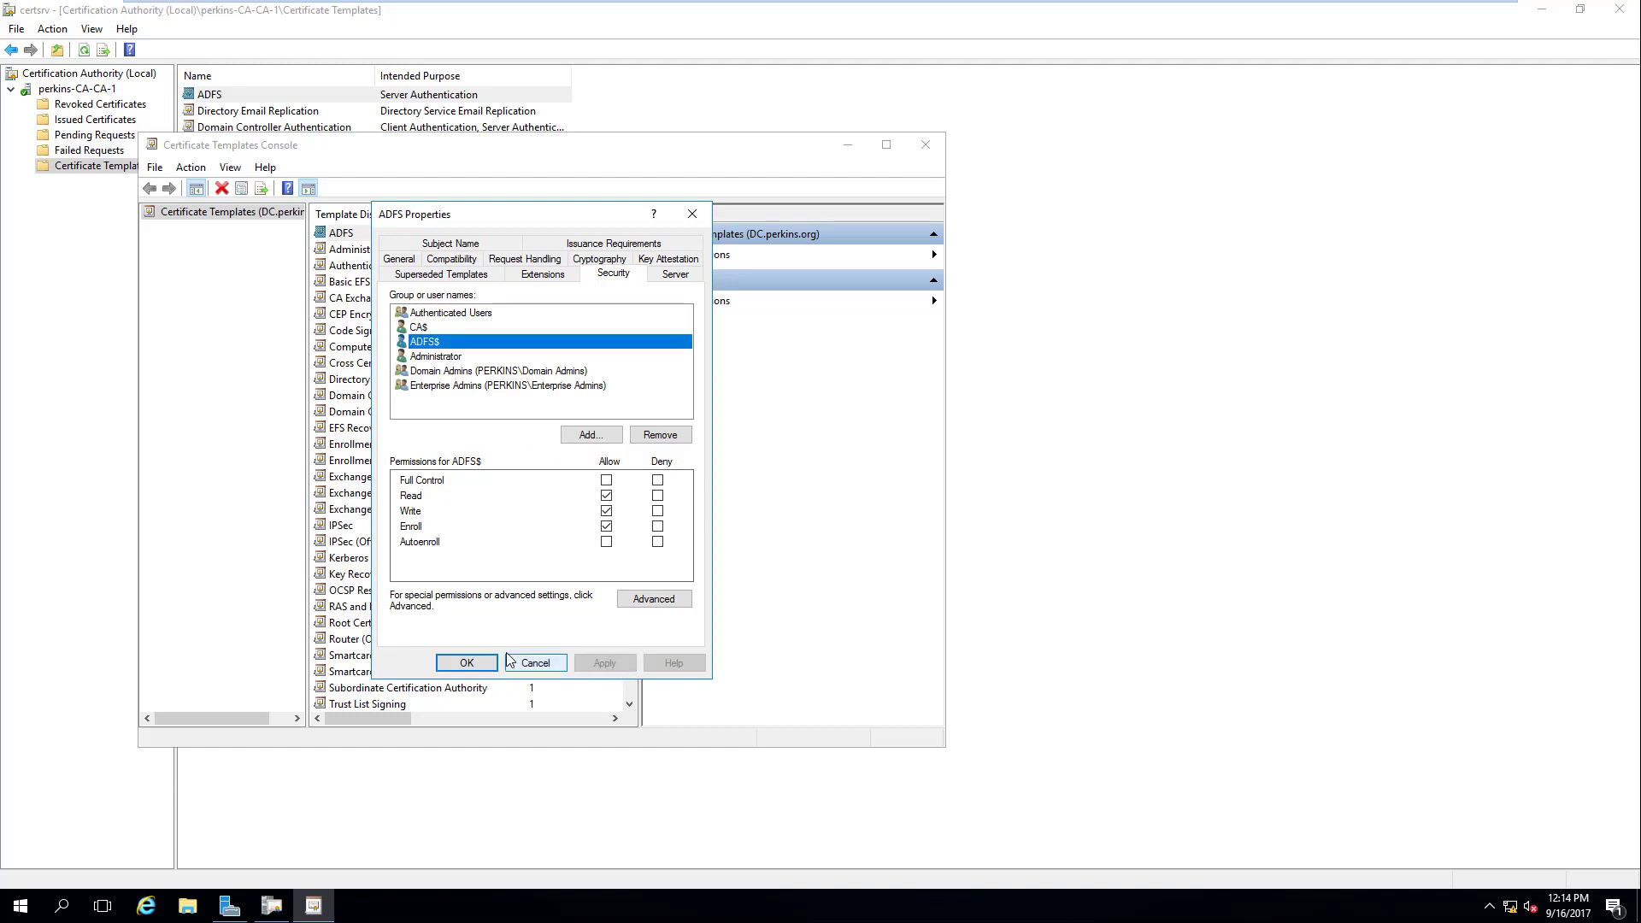
pyautogui.click(468, 663)
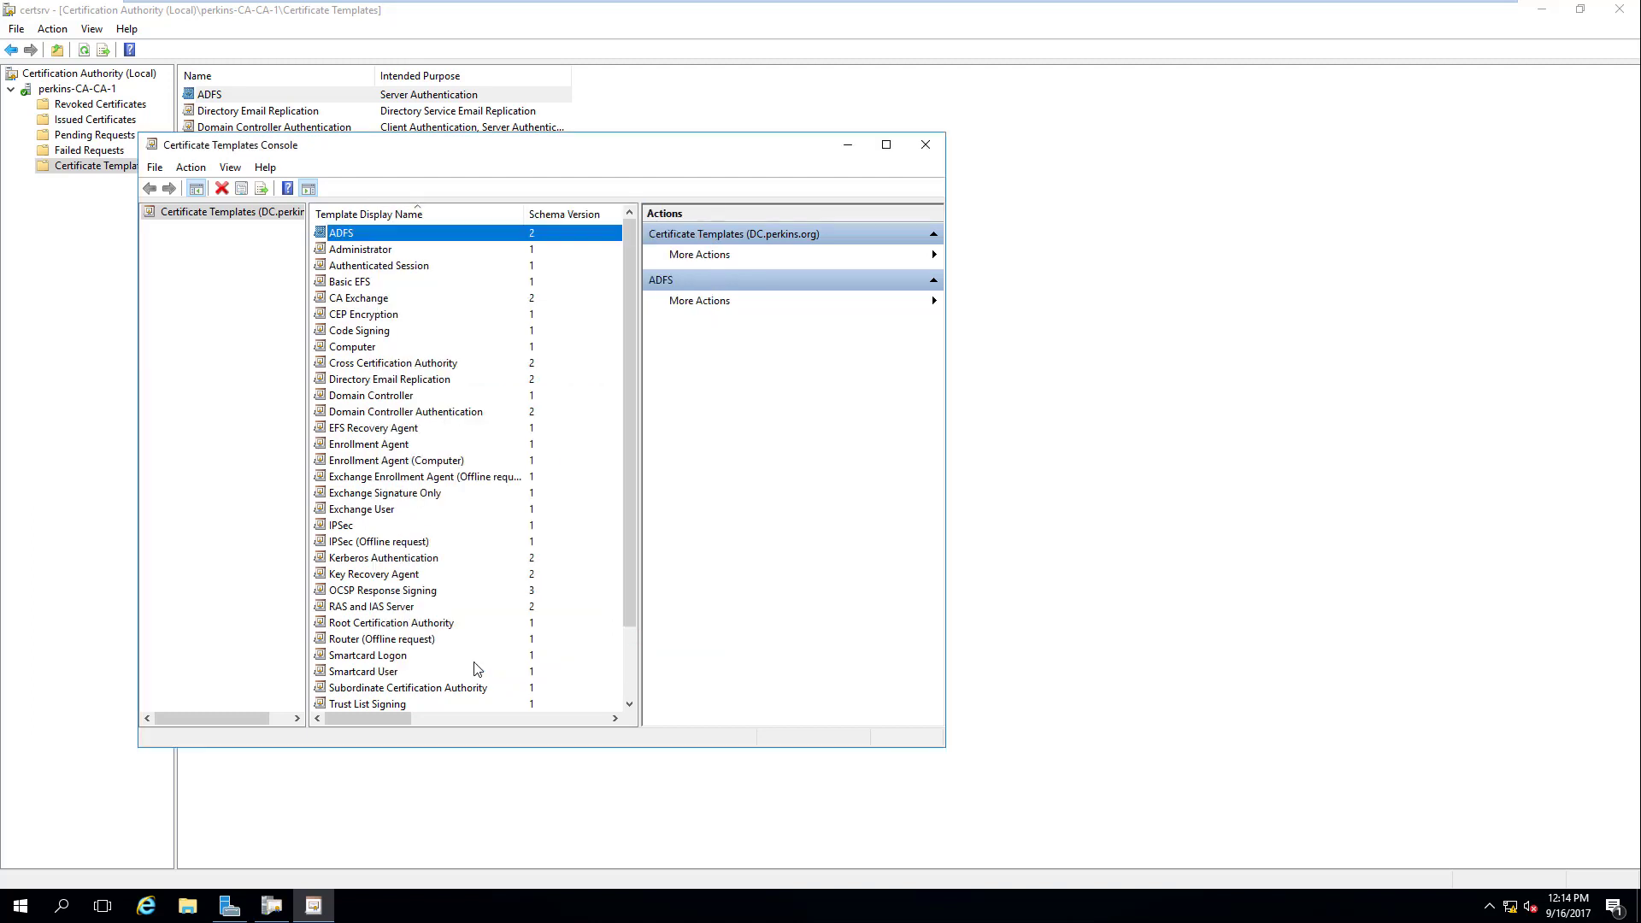
# Step: Close the Templates Console and delete ADFS from the CA's issued certificate templates
pyautogui.click(926, 145)
pyautogui.rightClick(418, 98)
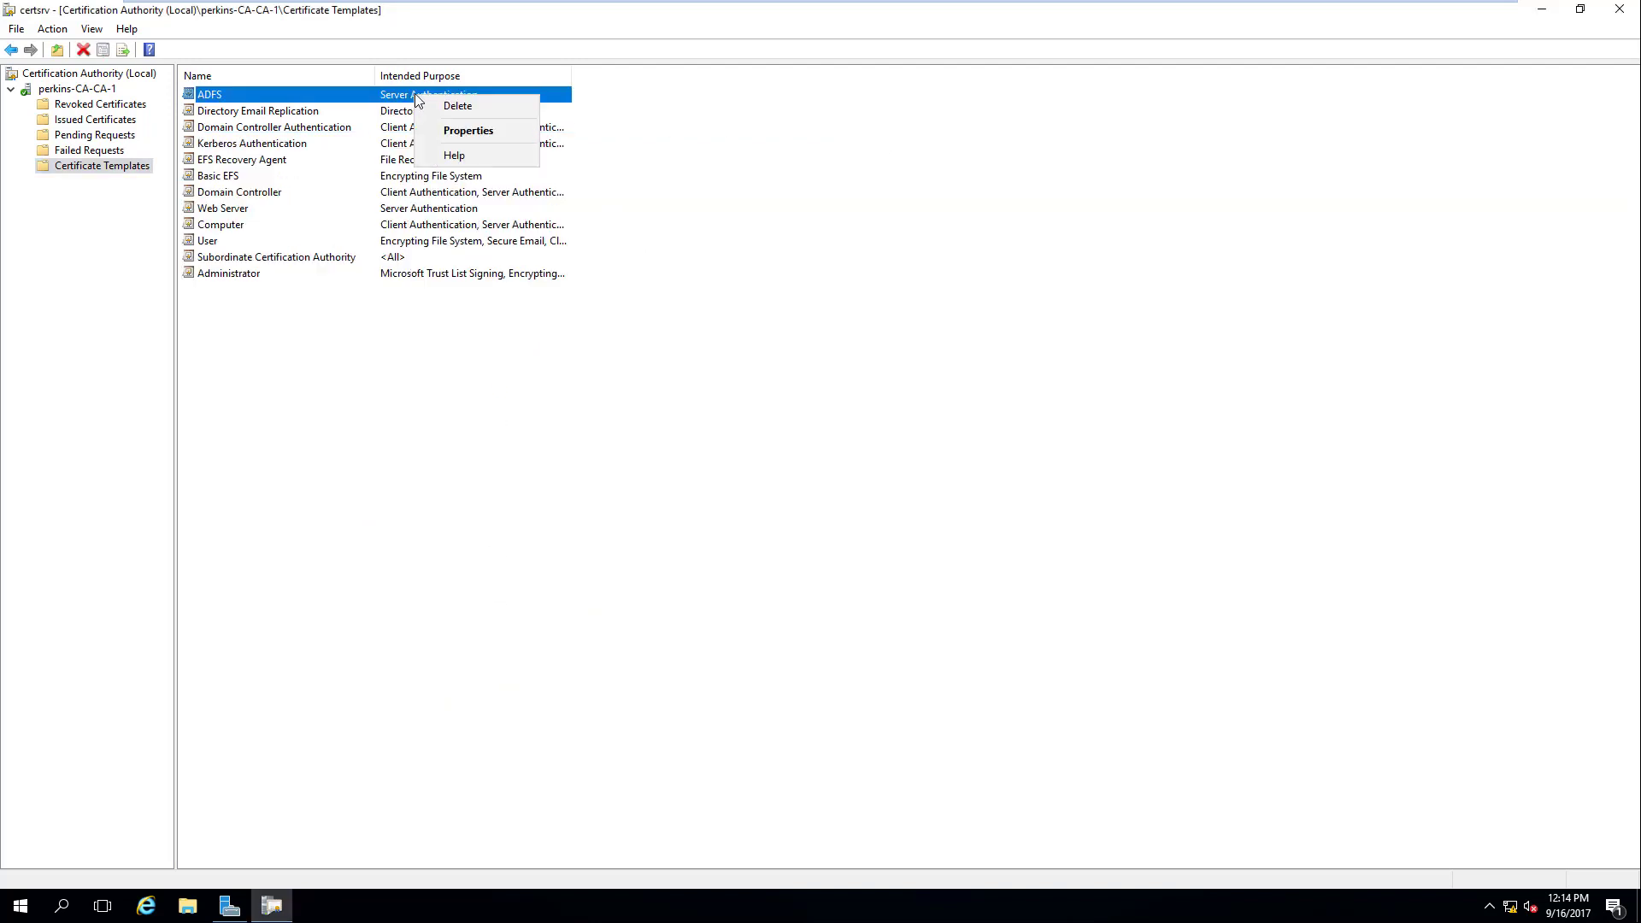
pyautogui.click(457, 105)
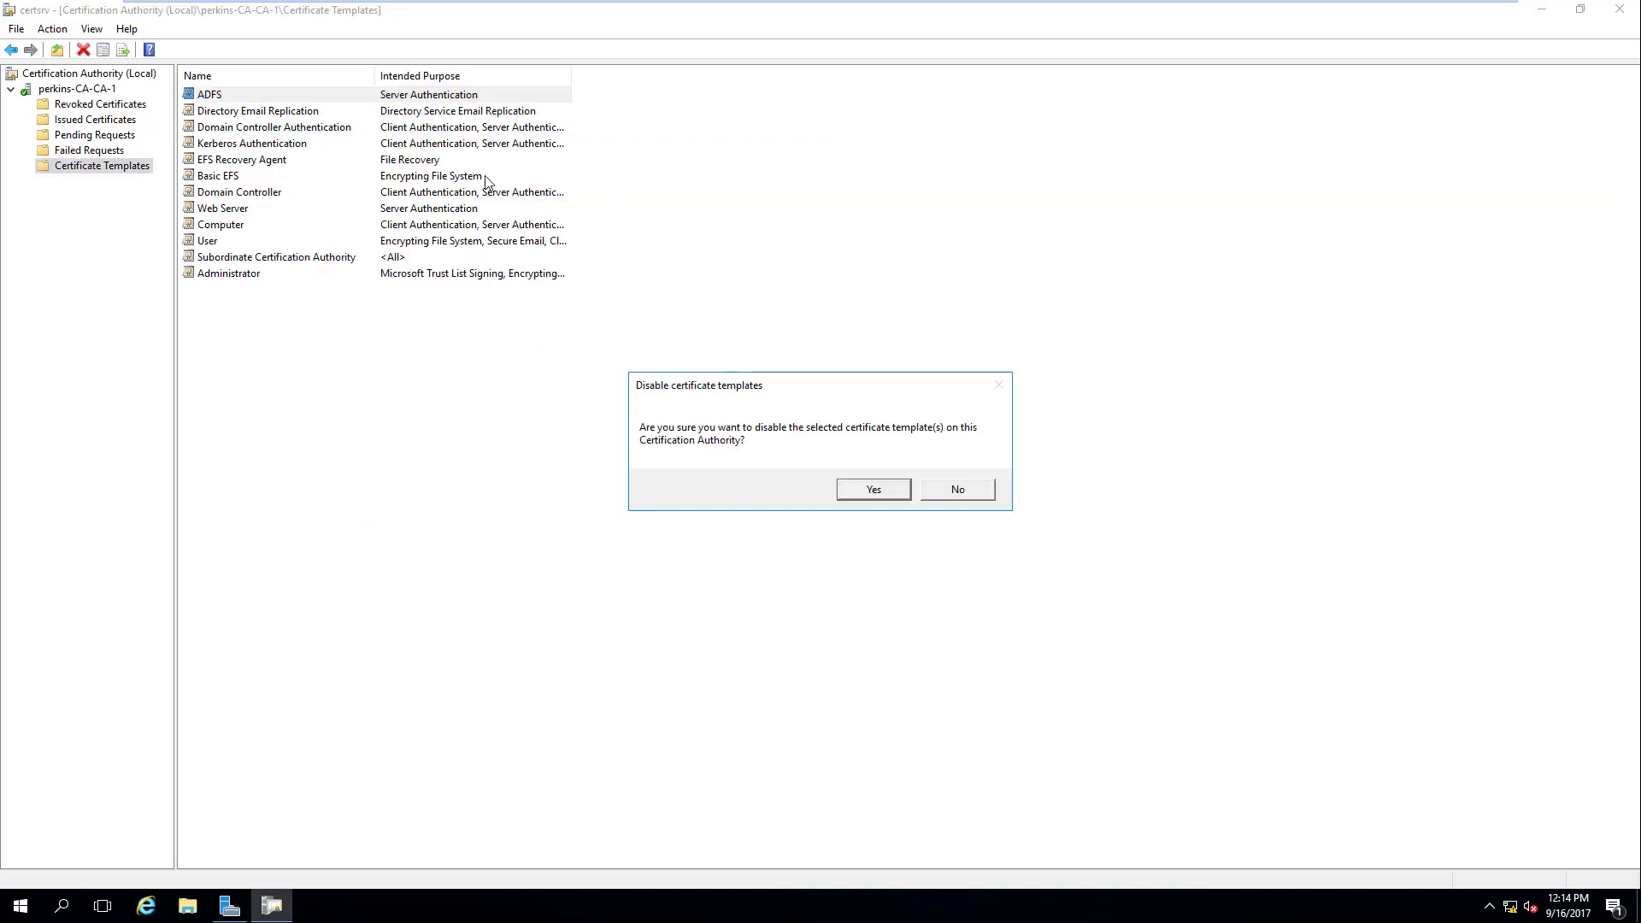
pyautogui.click(858, 493)
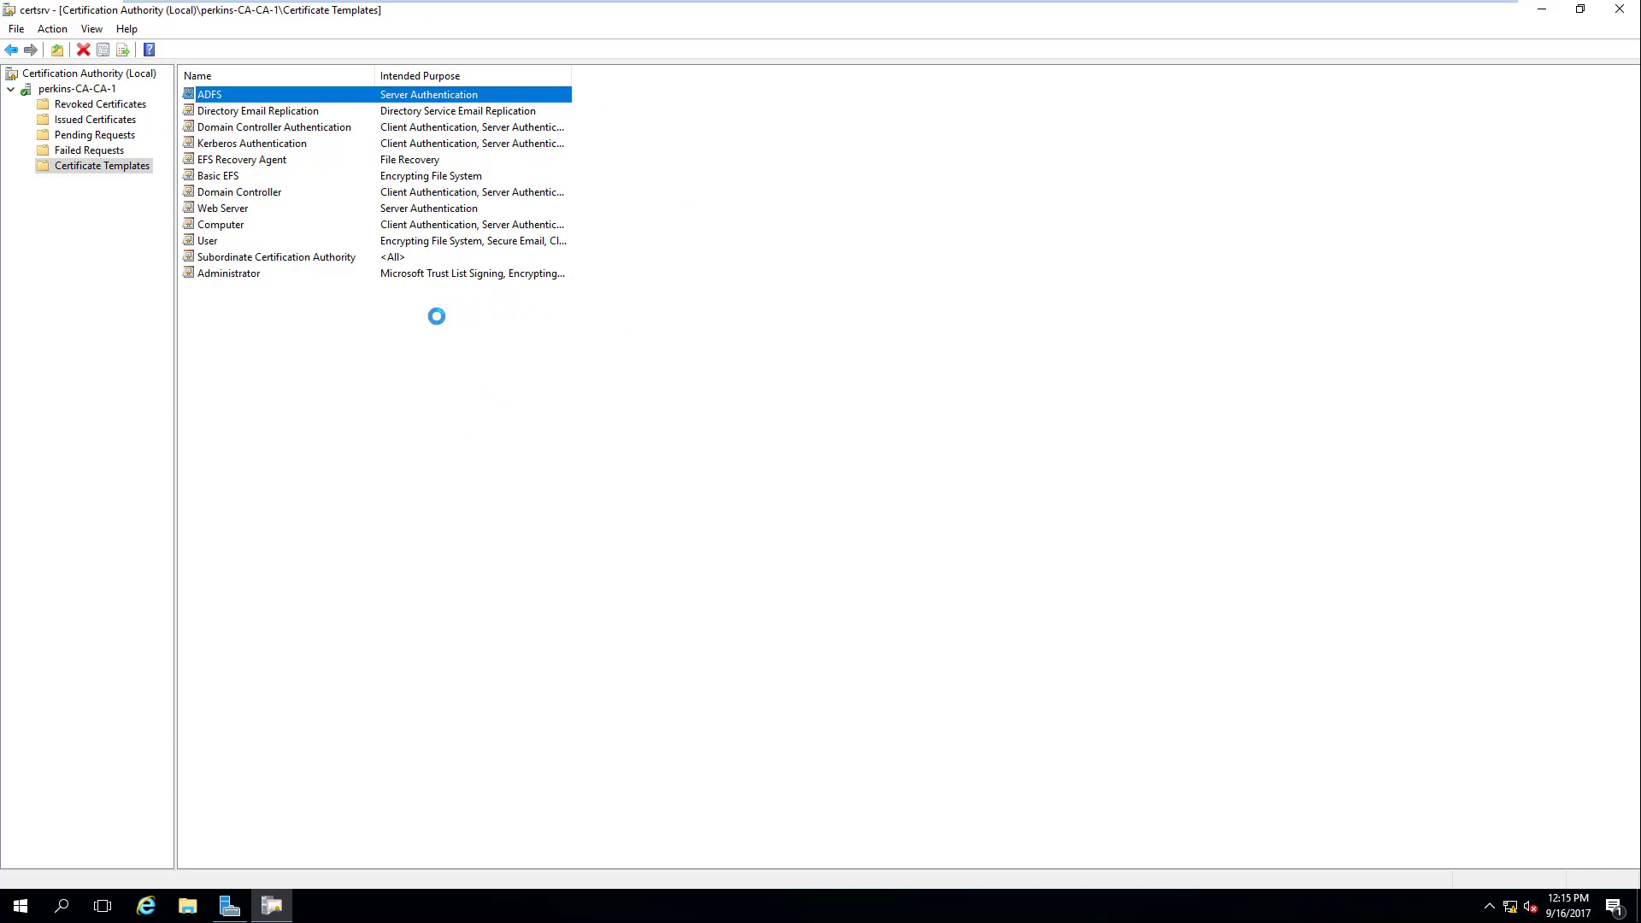
# Step: Re-add ADFS as a new Certificate Template to Issue
pyautogui.rightClick(105, 166)
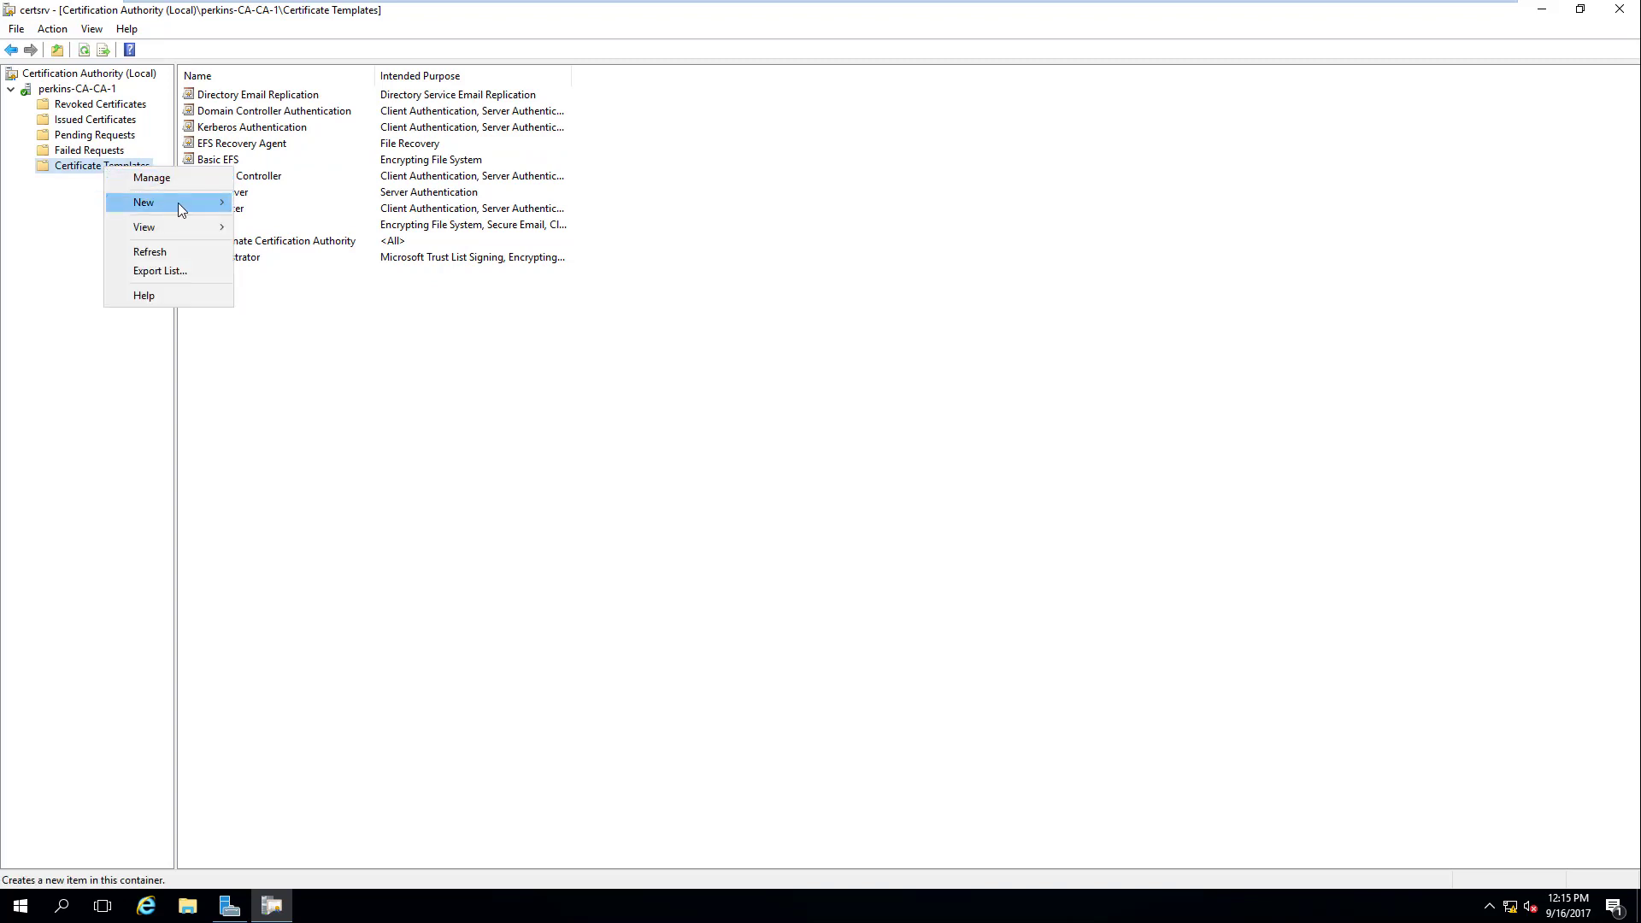
pyautogui.moveTo(178, 205)
pyautogui.click(363, 203)
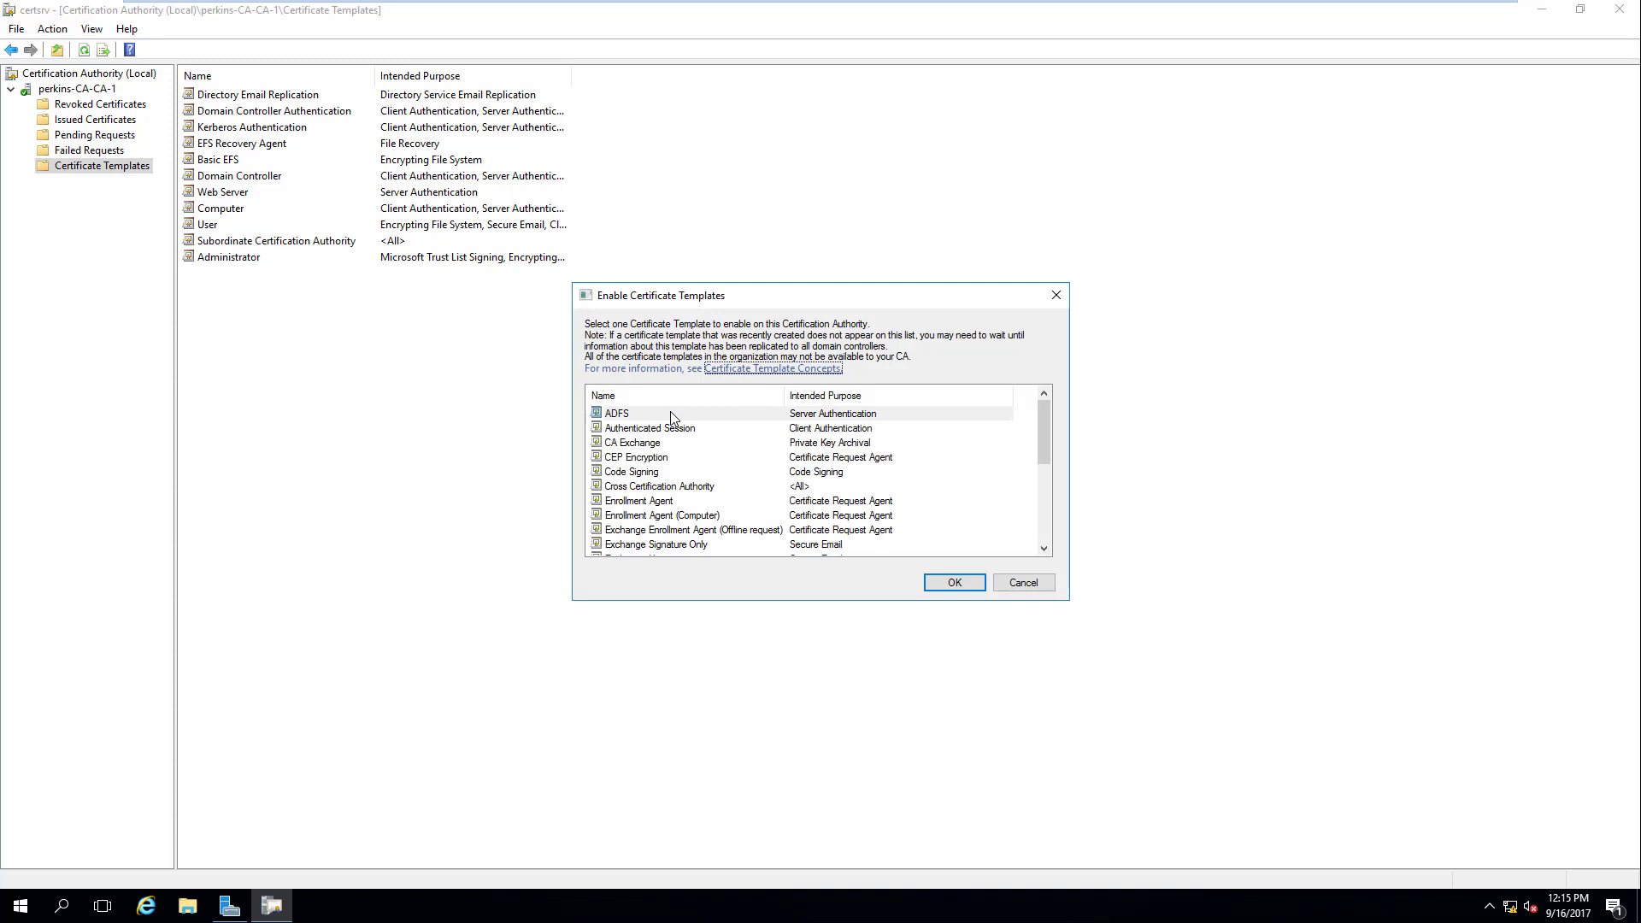
pyautogui.click(672, 415)
pyautogui.click(949, 584)
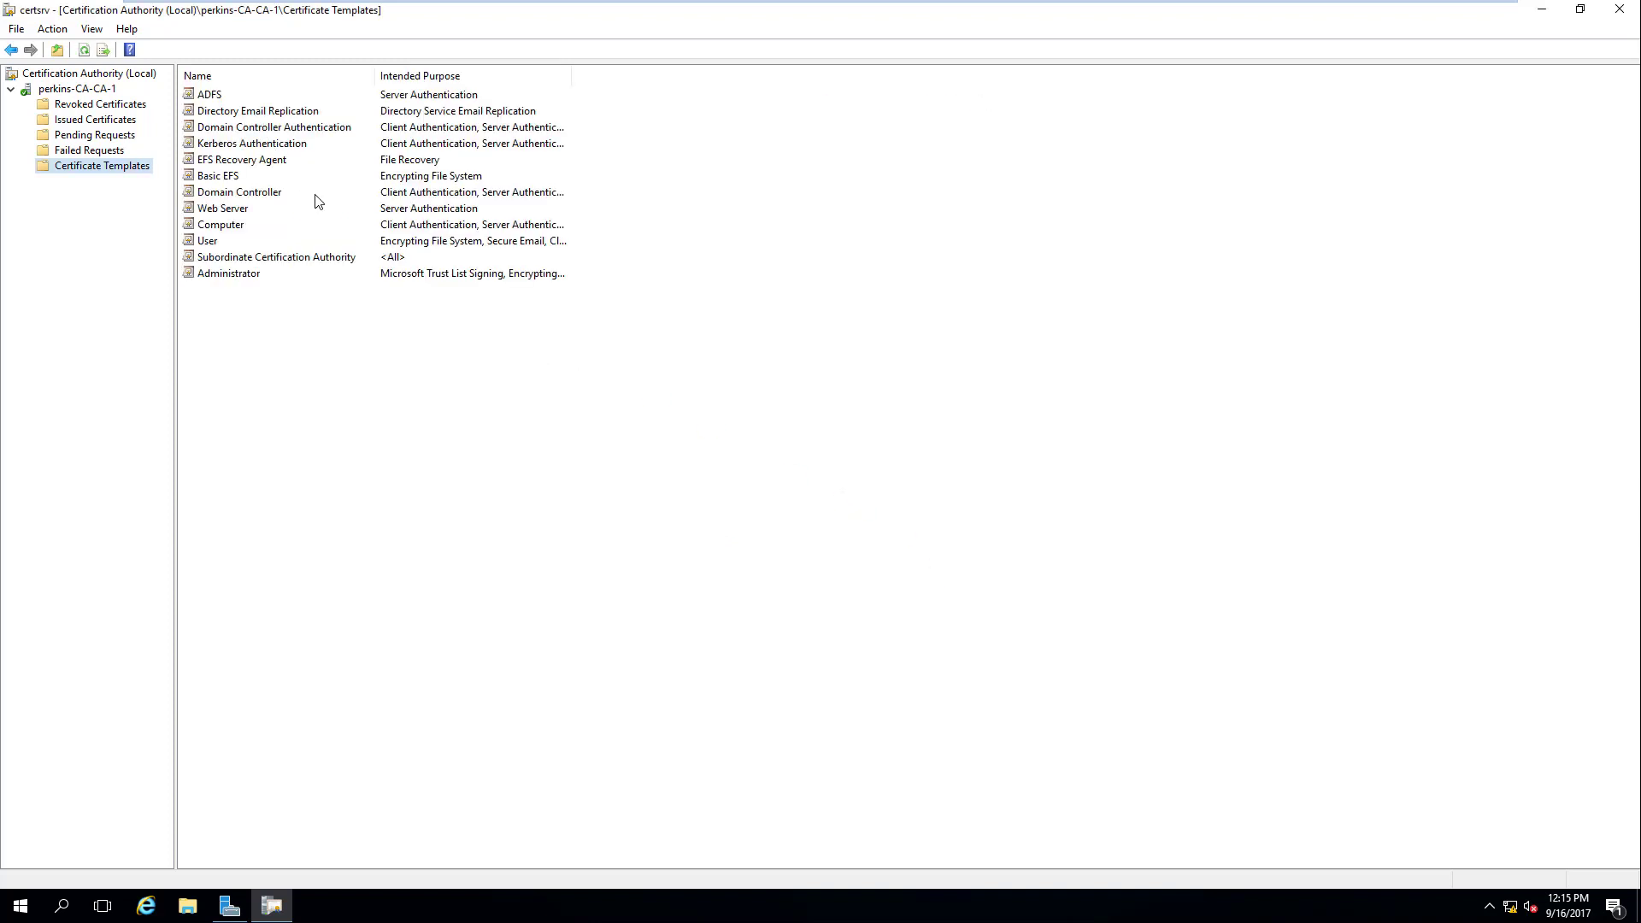
# Step: On the ADFS server, request and enroll an ADFS certificate into the Personal store via Active Directory Enrollment Policy
pyautogui.moveTo(1278, 4)
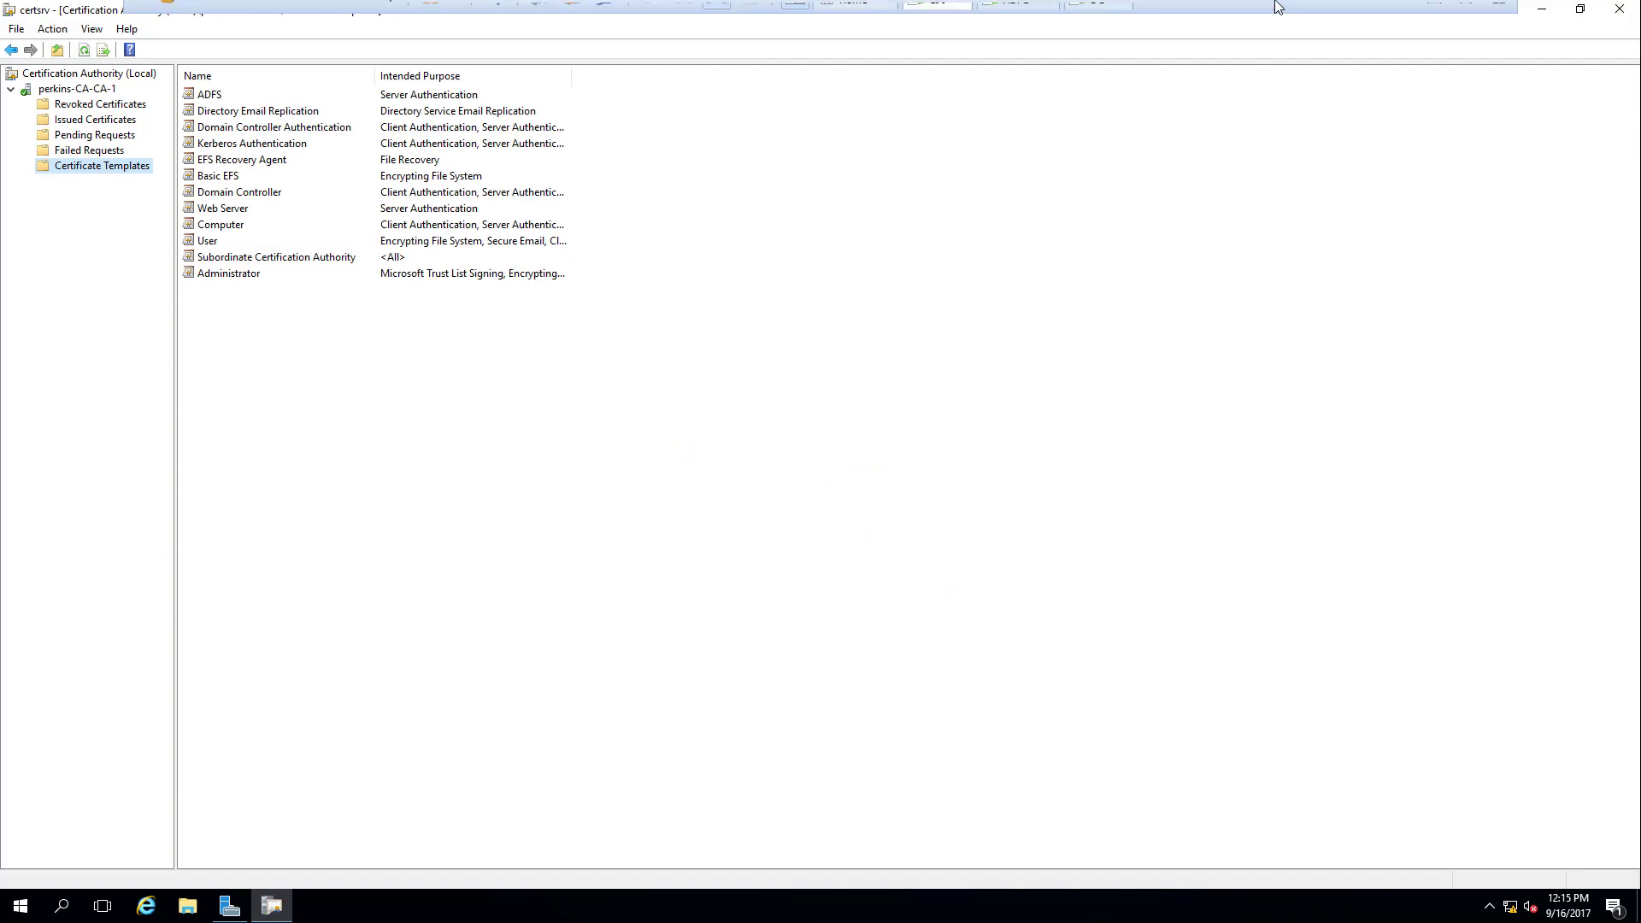
pyautogui.click(1022, 18)
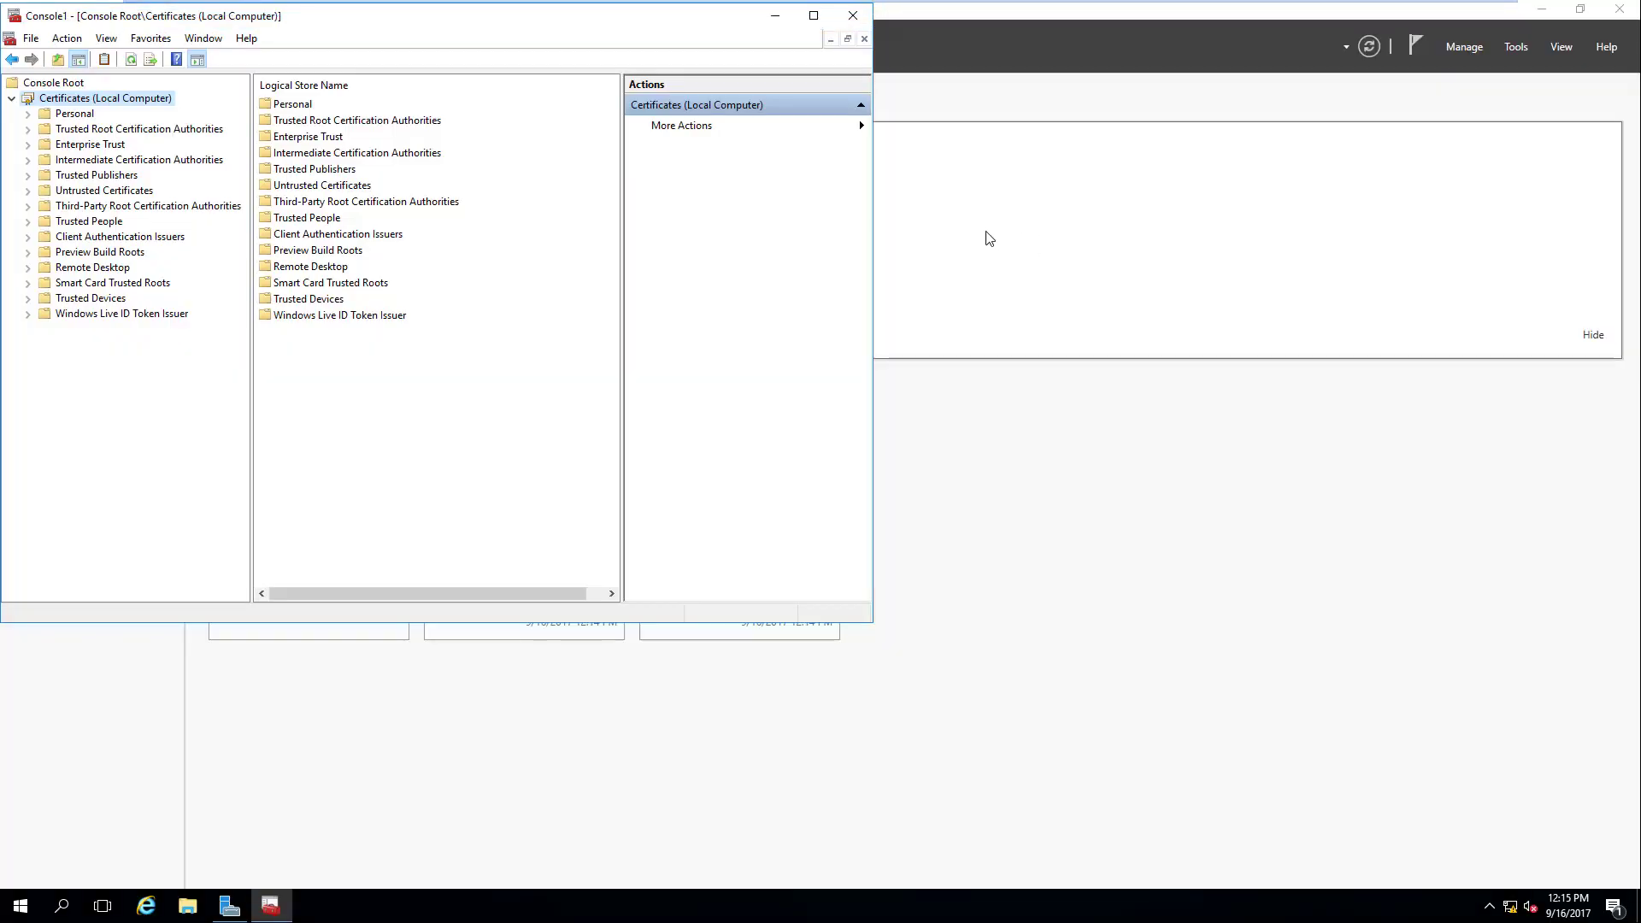
pyautogui.click(135, 58)
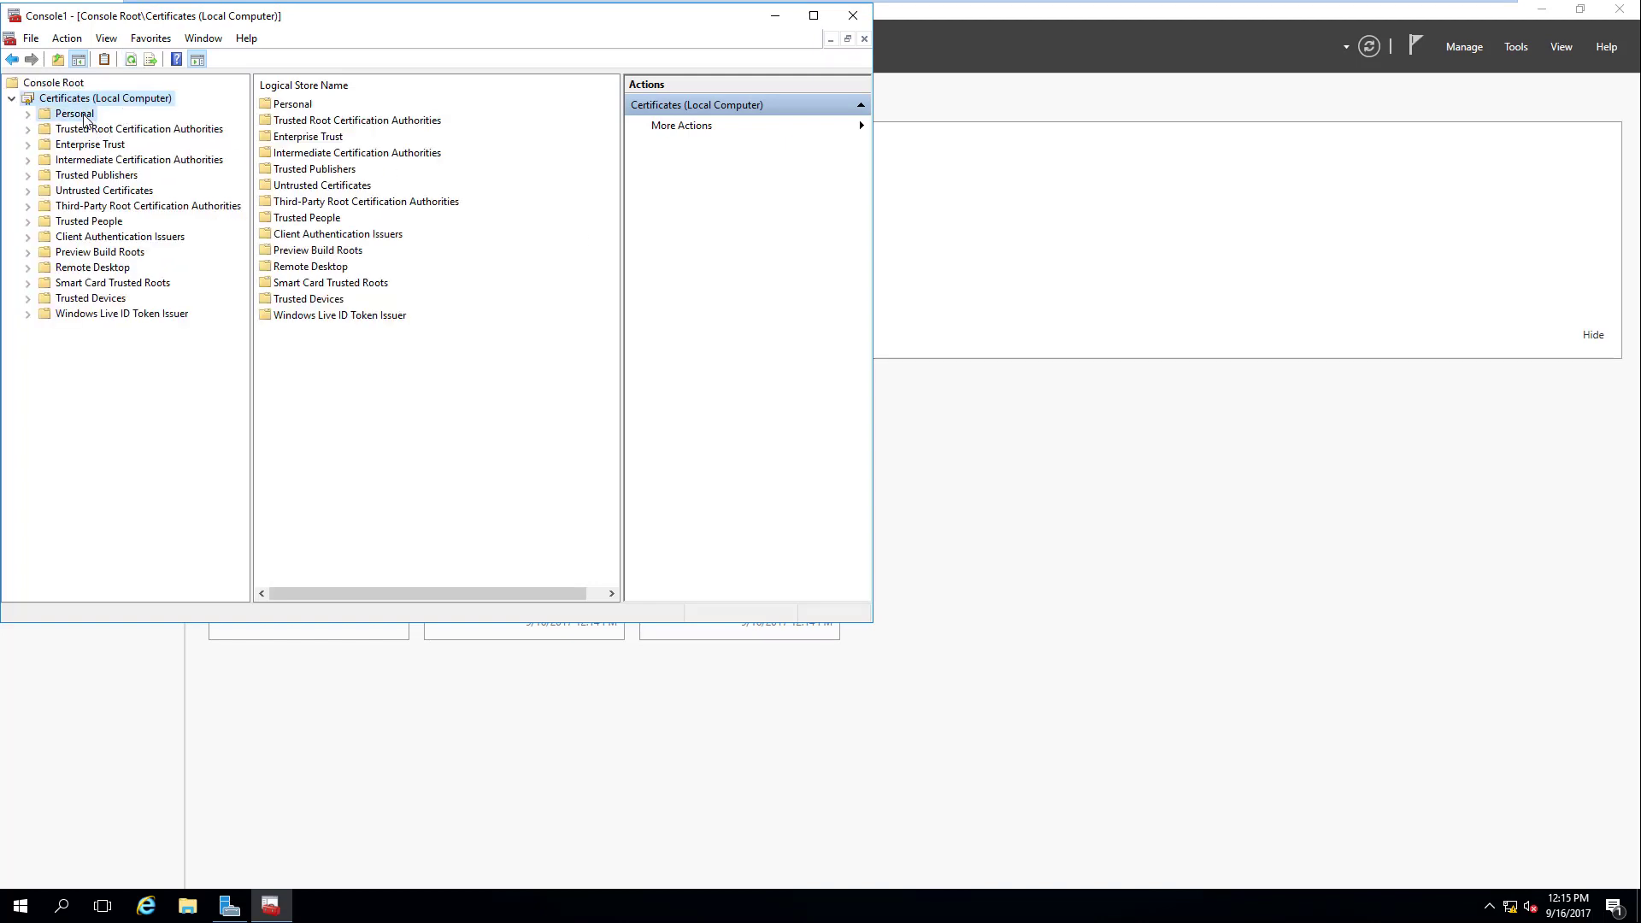
pyautogui.rightClick(94, 117)
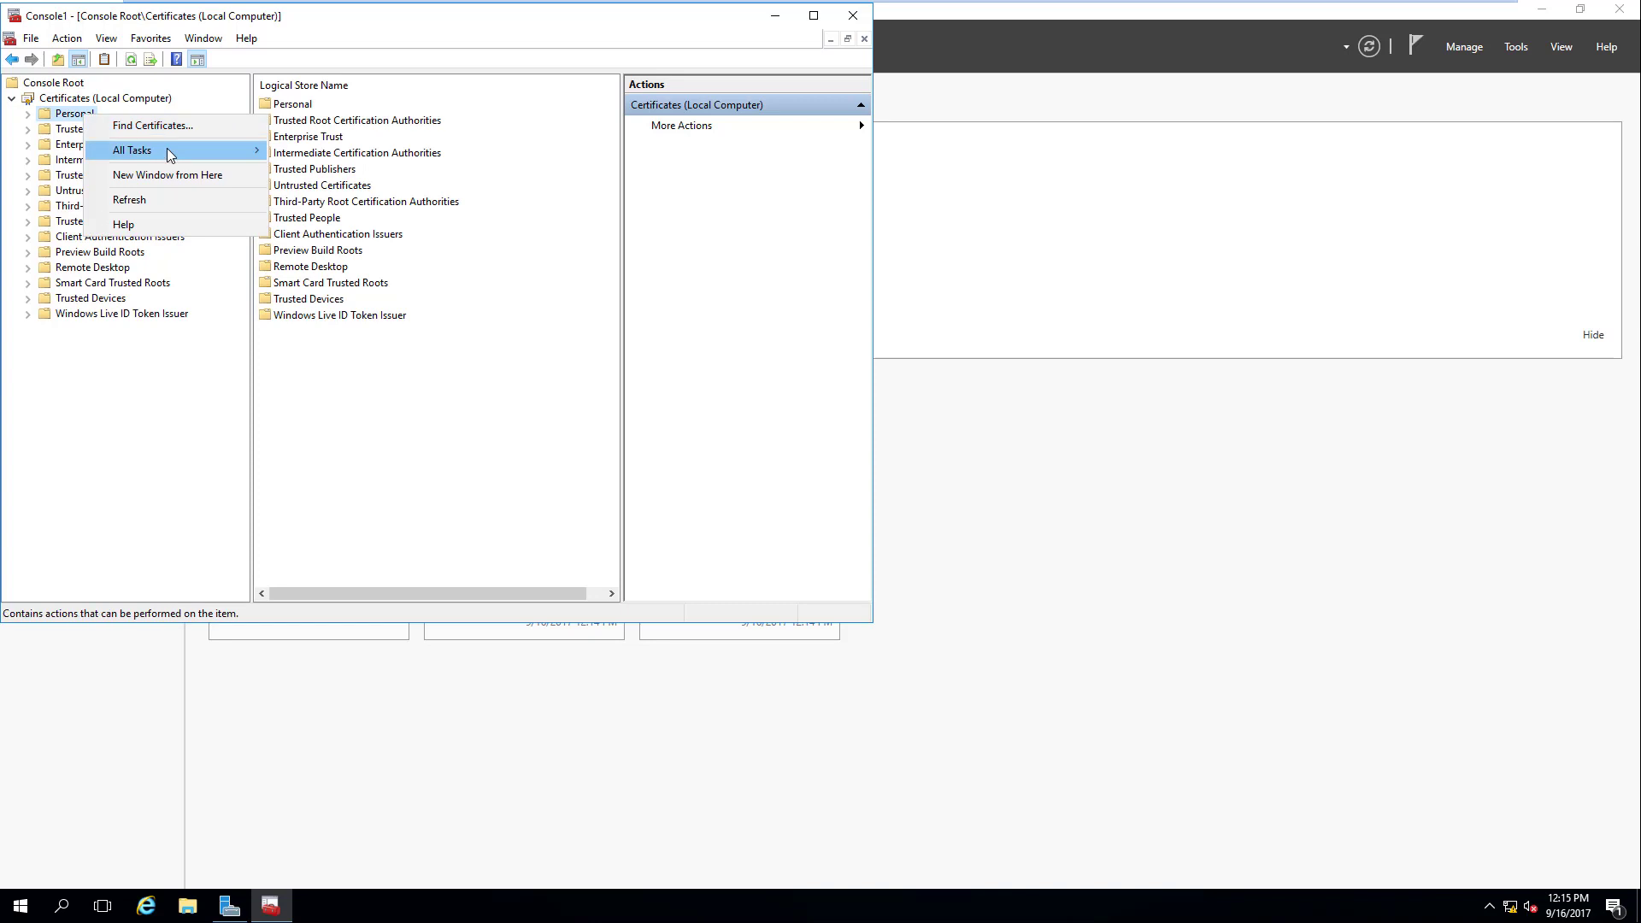
pyautogui.moveTo(173, 154)
pyautogui.click(351, 177)
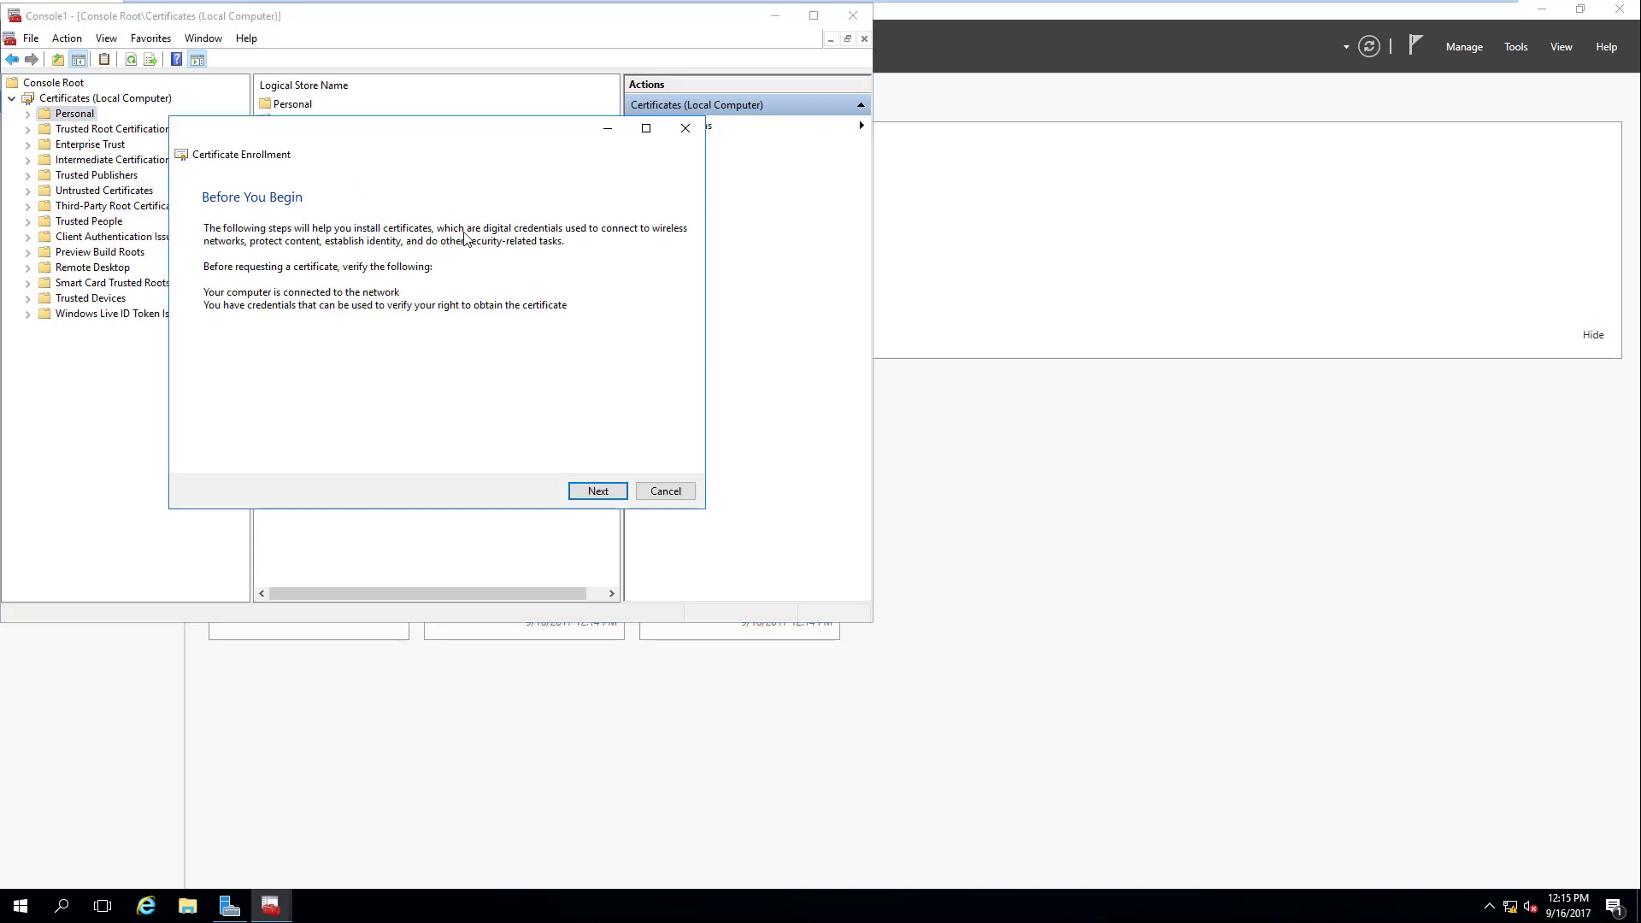
pyautogui.click(600, 496)
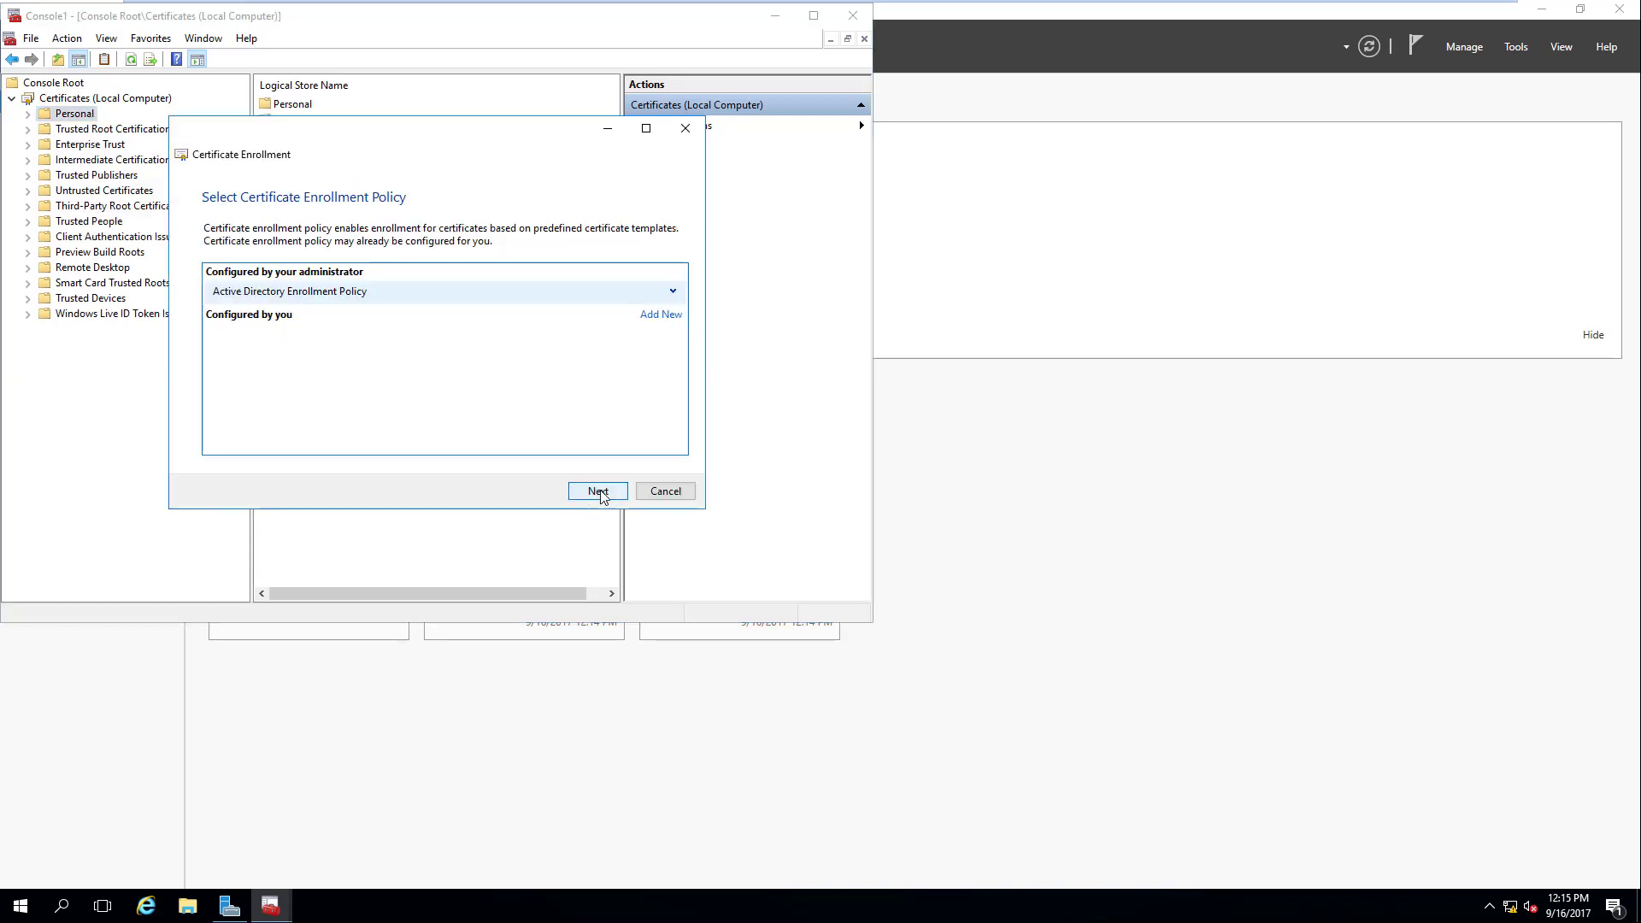
pyautogui.click(601, 493)
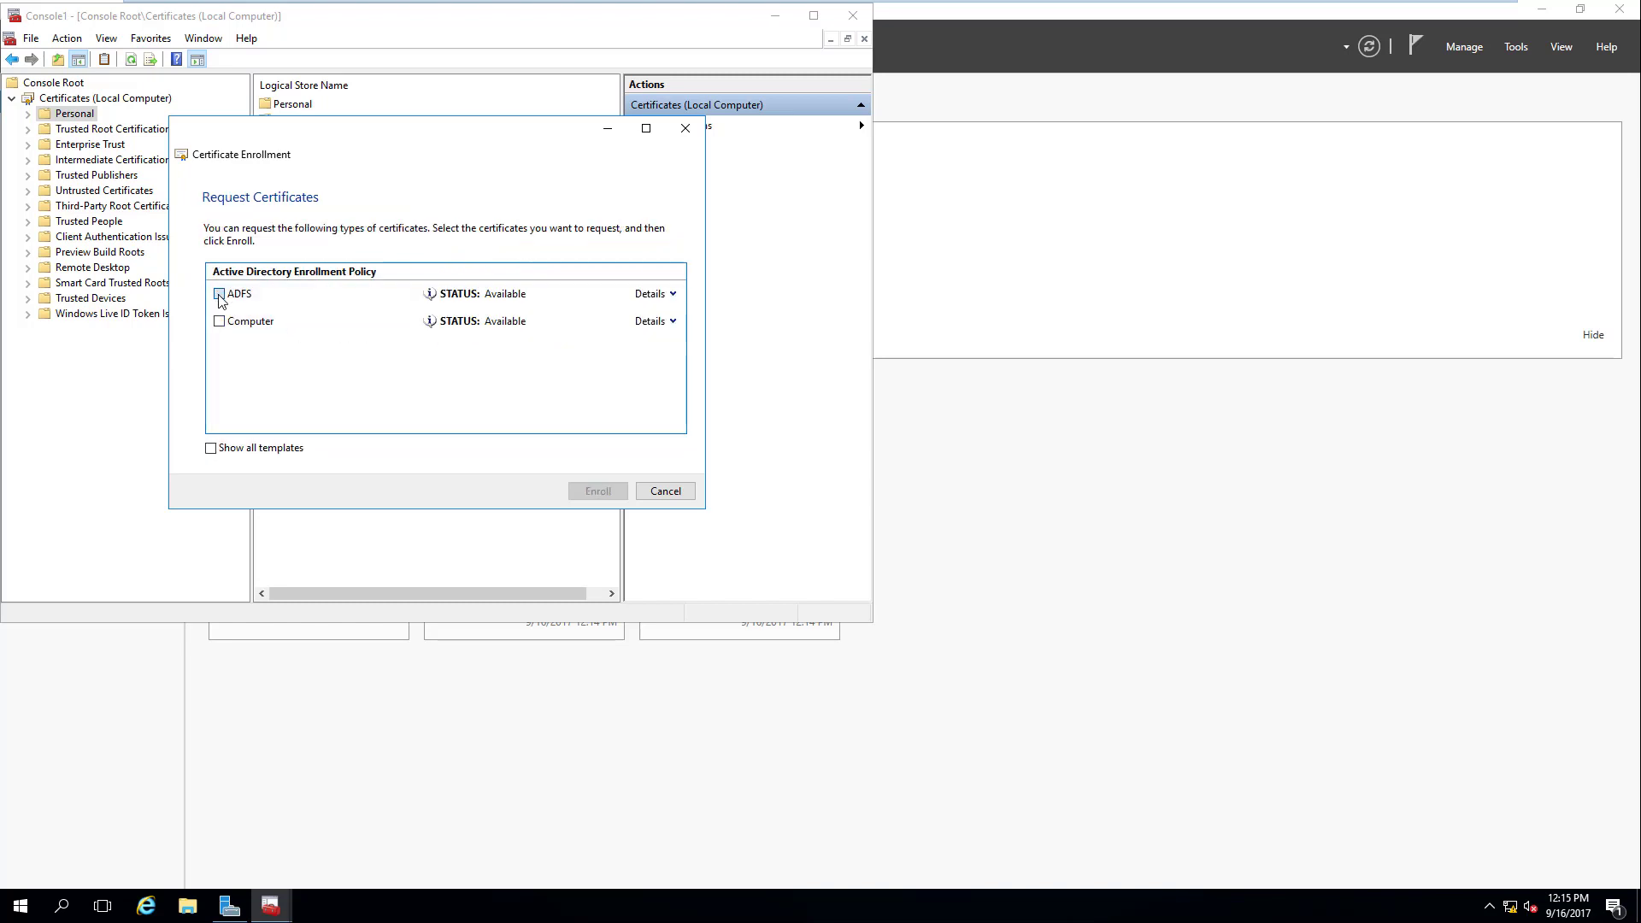
pyautogui.click(219, 294)
pyautogui.click(607, 492)
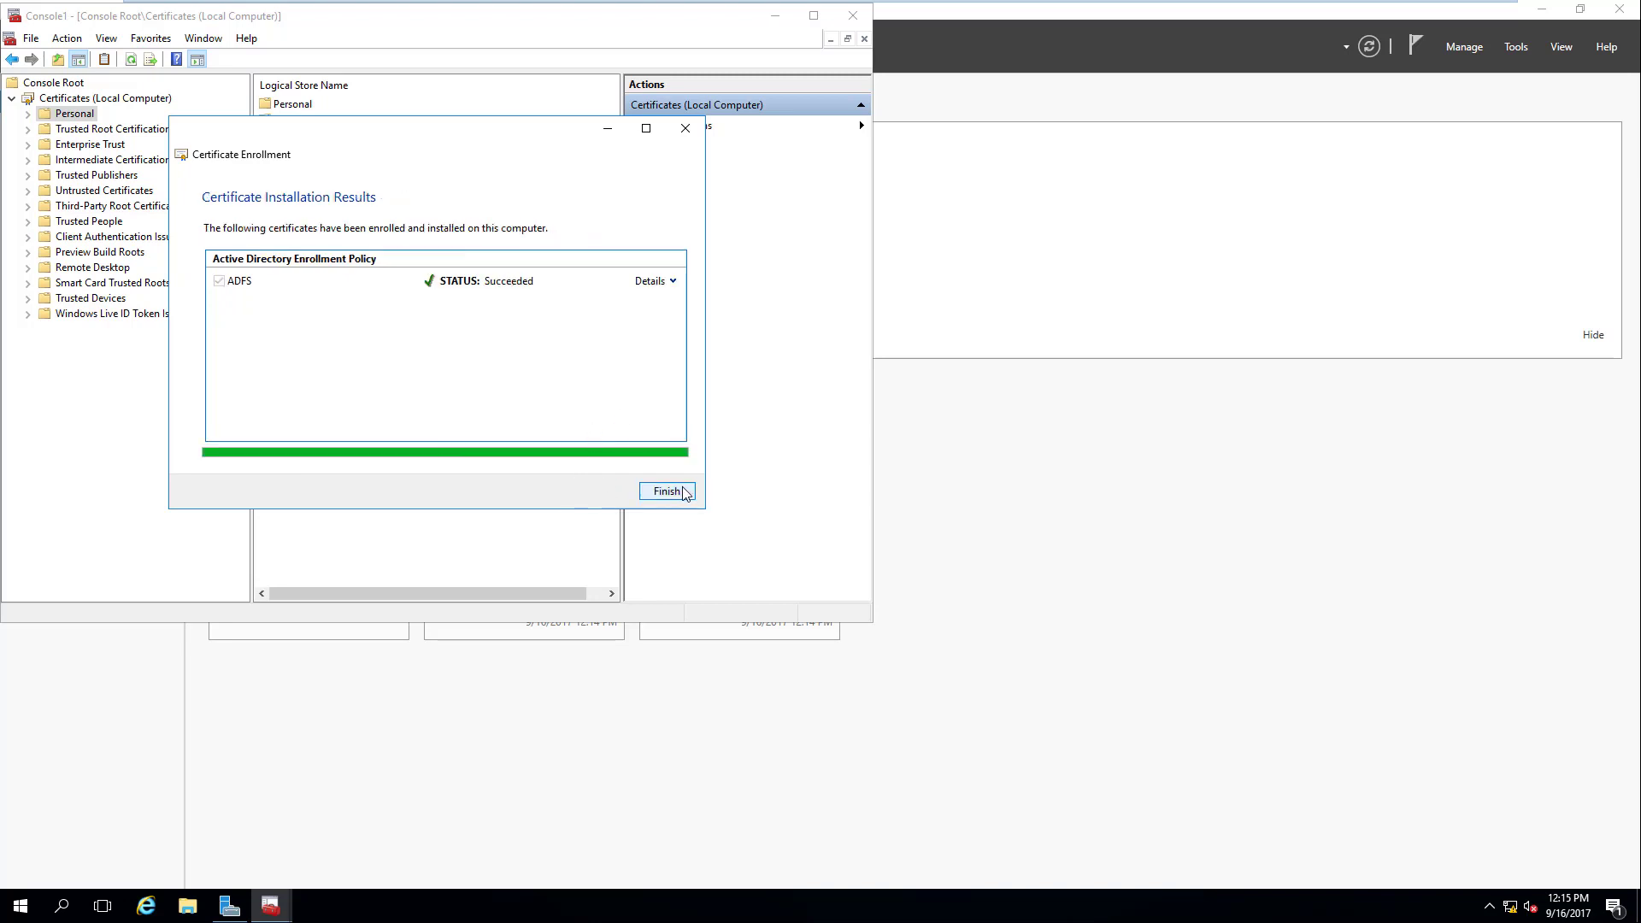
pyautogui.click(667, 492)
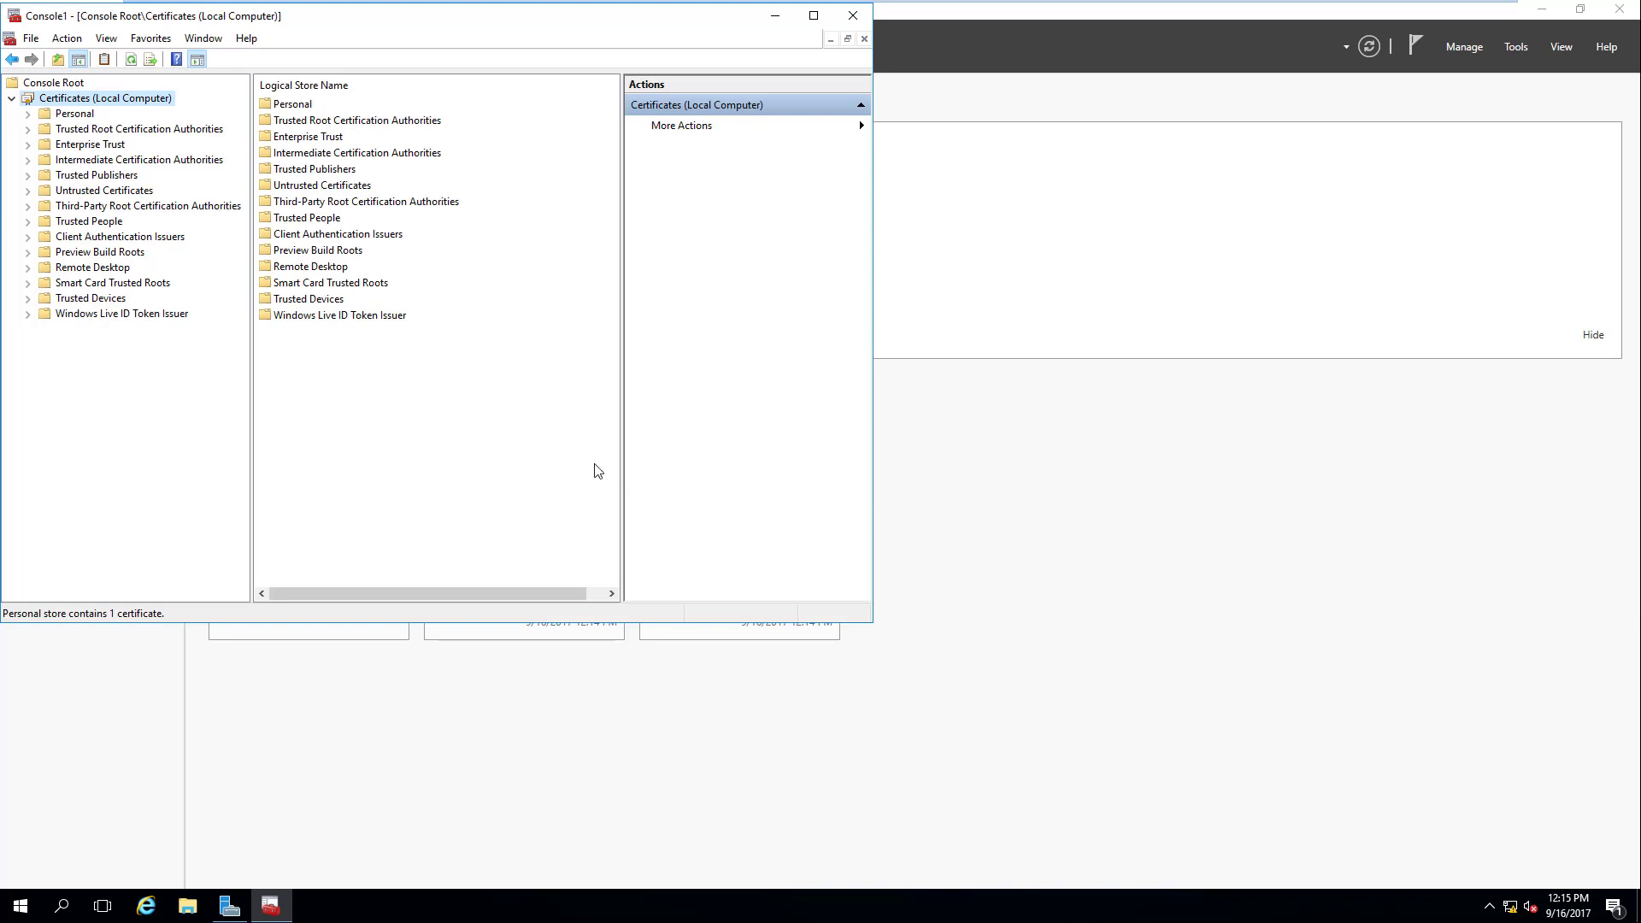
# Step: Expand the Personal store and list its certificates, widening the list to show more columns
pyautogui.click(72, 116)
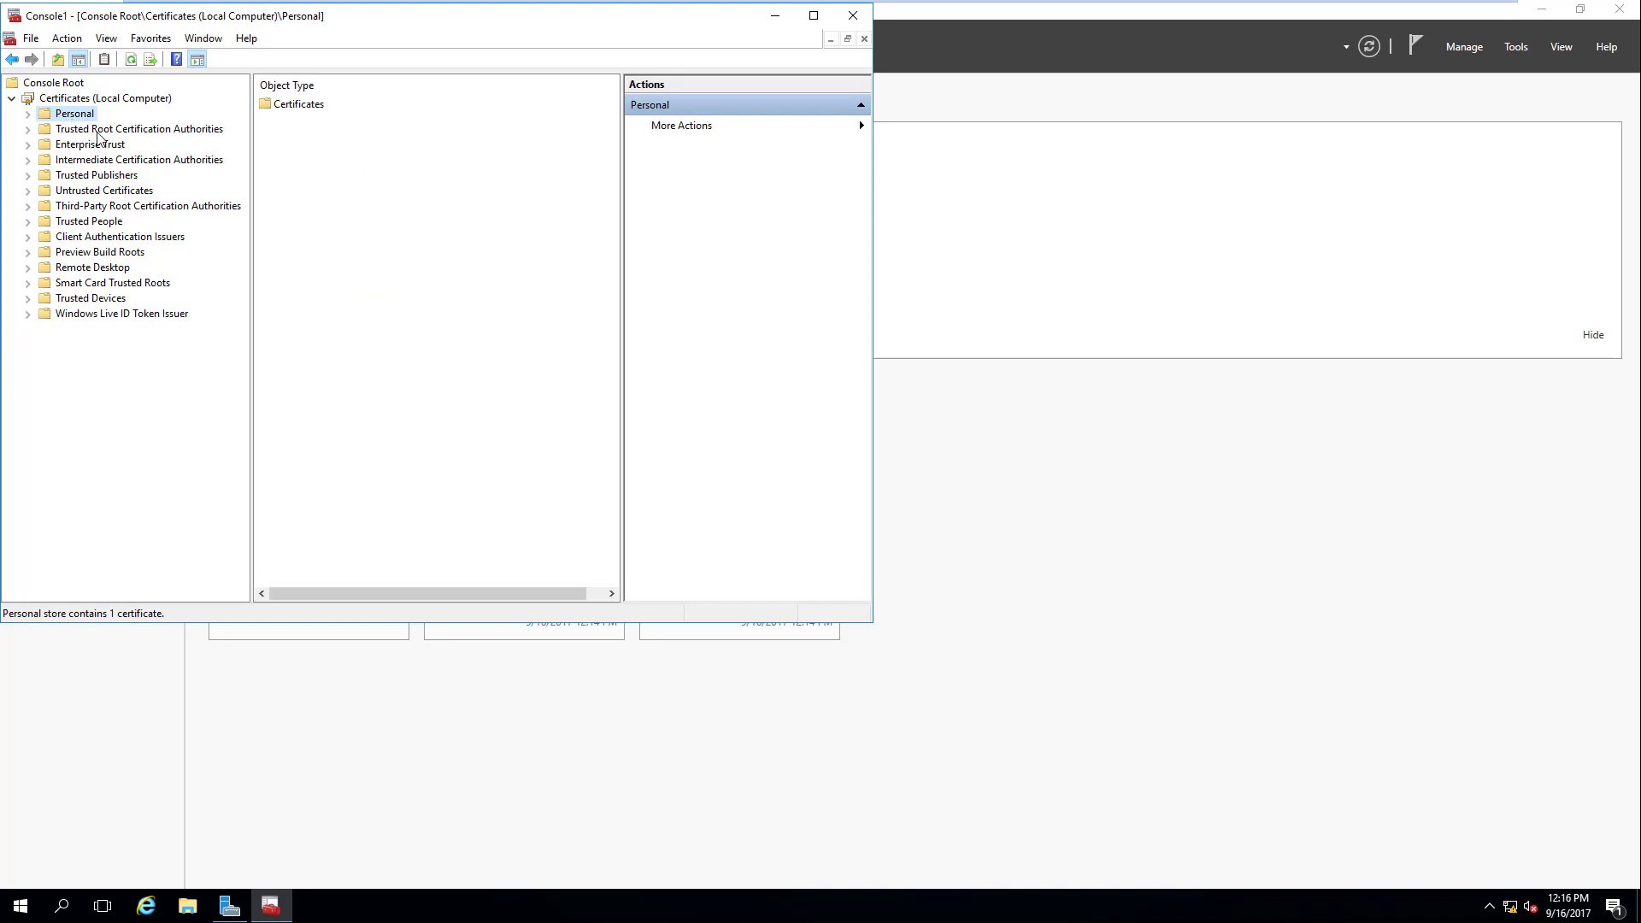
pyautogui.click(28, 114)
pyautogui.click(84, 132)
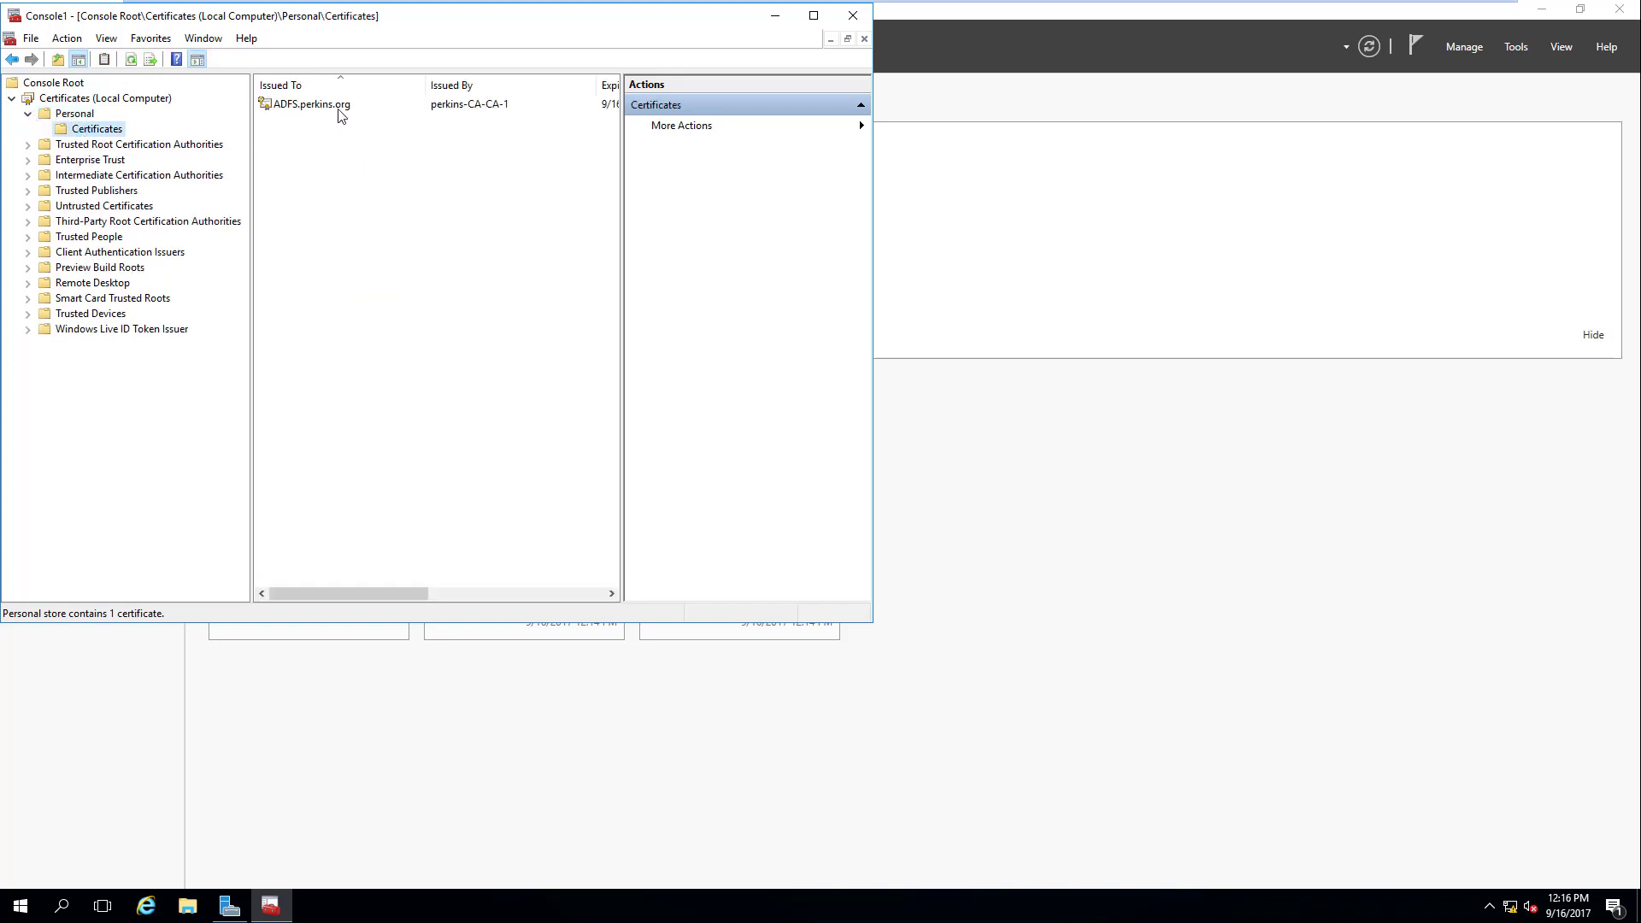
pyautogui.moveTo(622, 188); pyautogui.dragTo(727, 191)
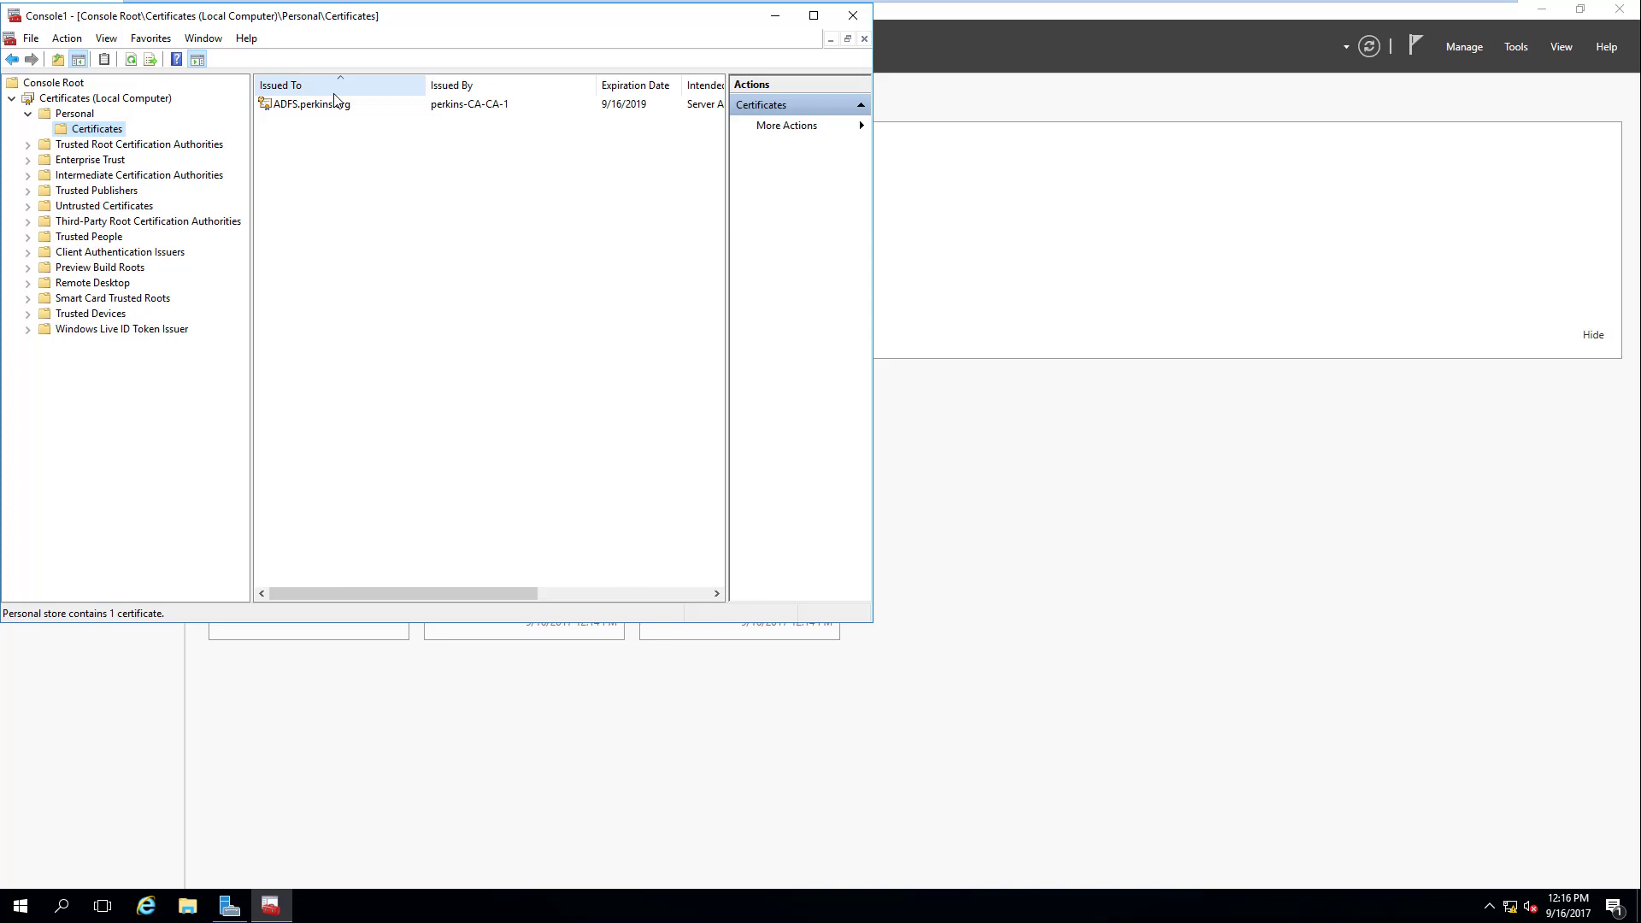
# Step: Open the ADFS.perkins.org certificate's details and start the Certificate Export Wizard
pyautogui.click(333, 111)
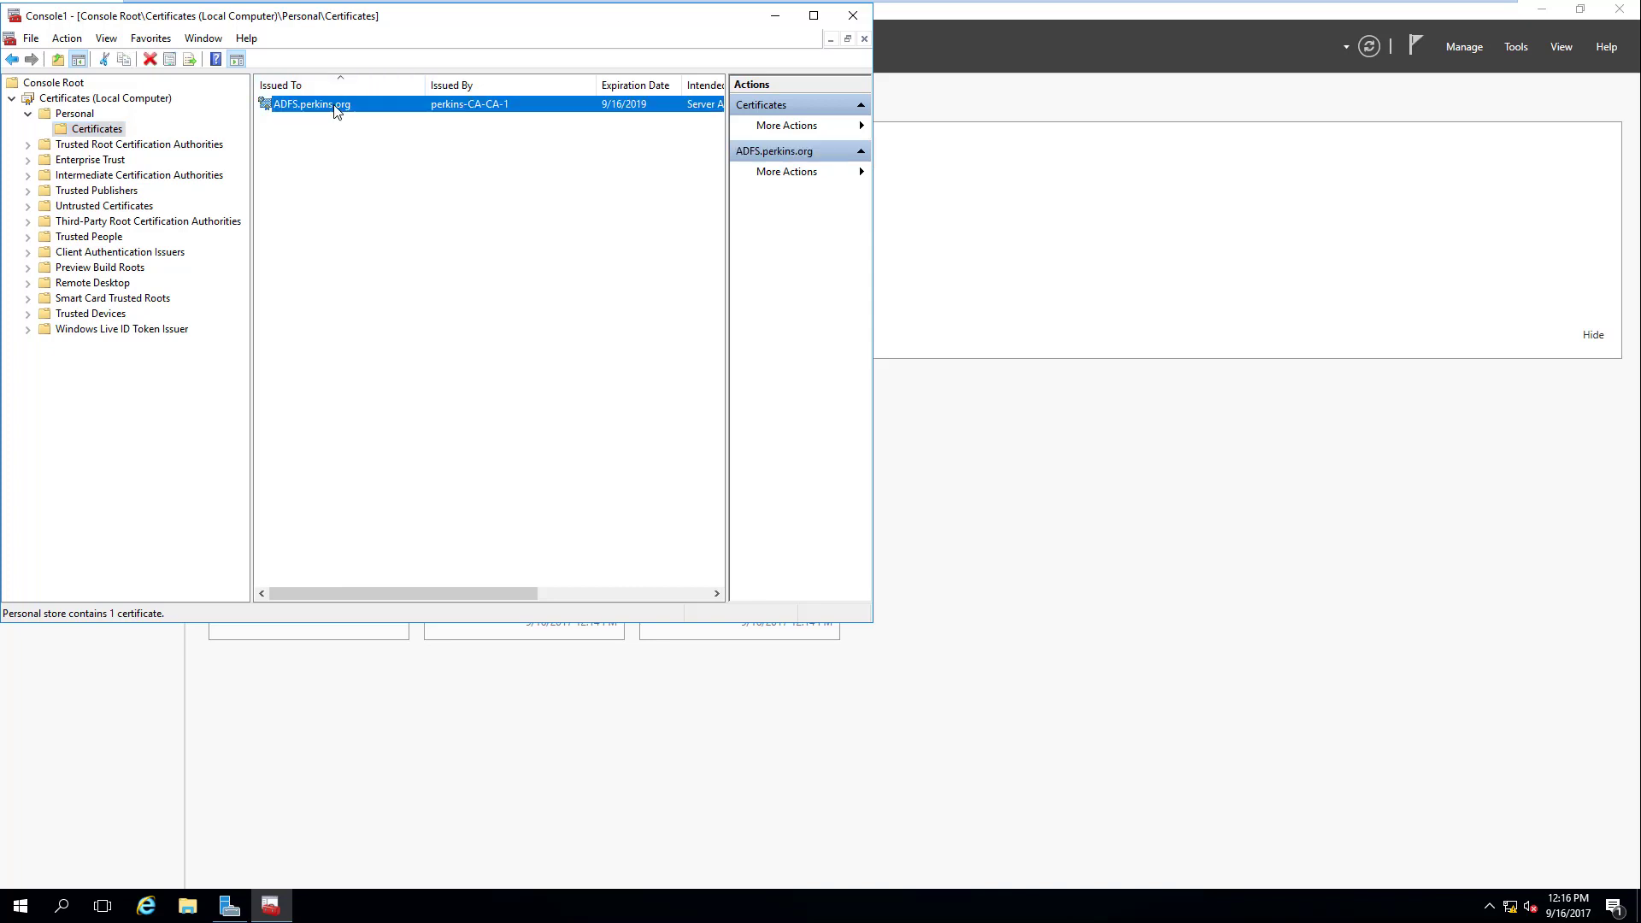
pyautogui.doubleClick(335, 112)
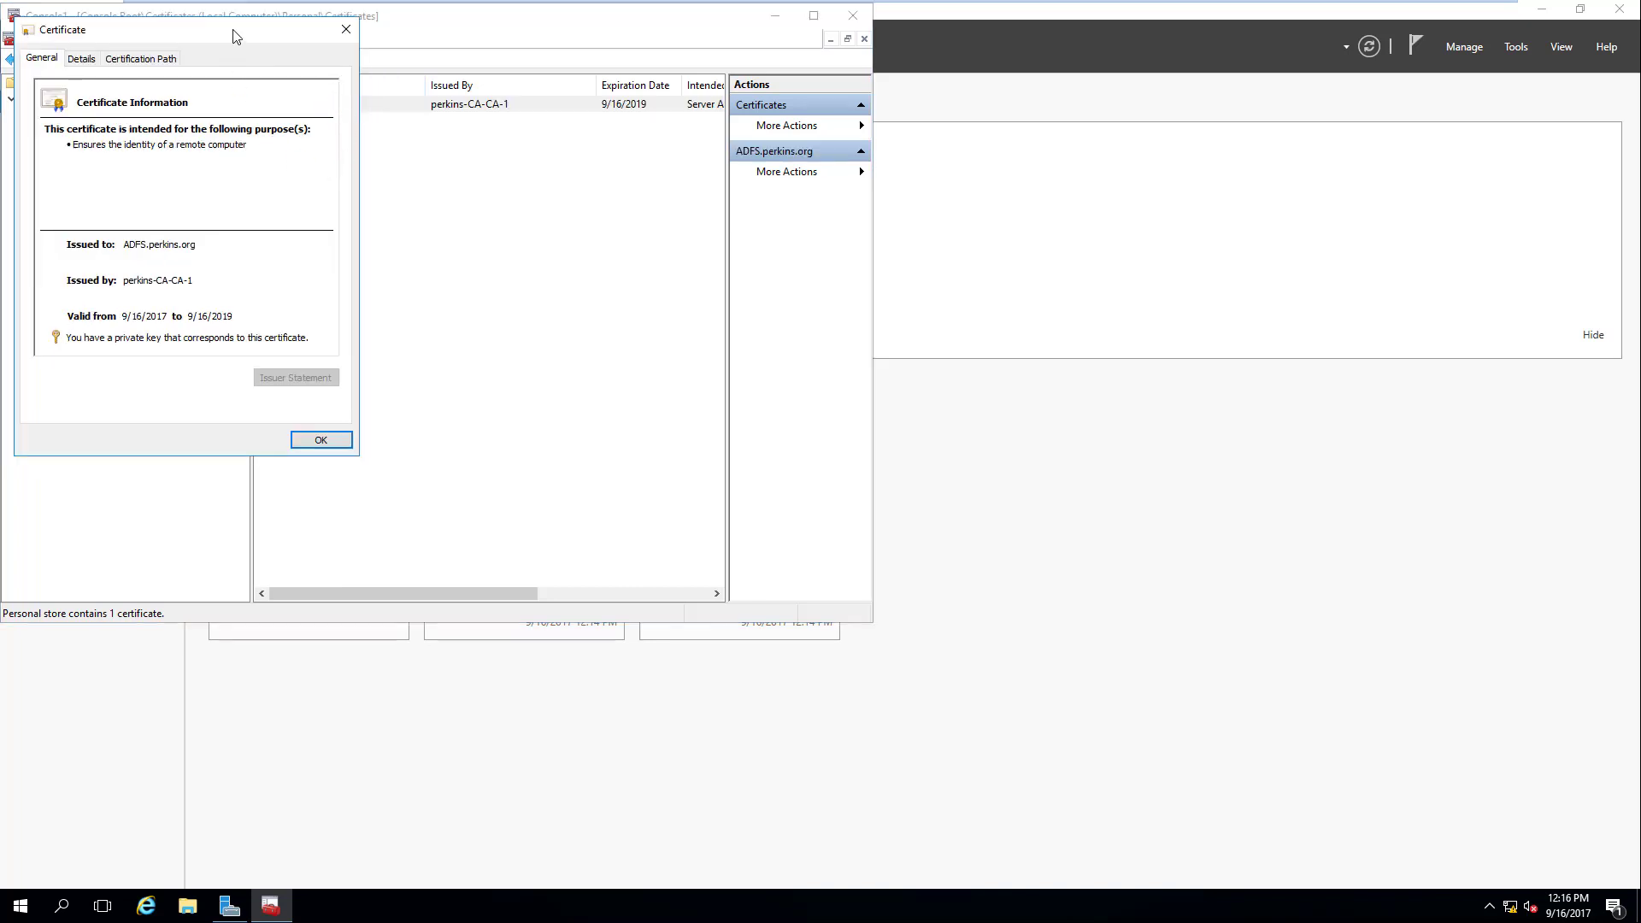
pyautogui.moveTo(236, 36); pyautogui.dragTo(638, 66)
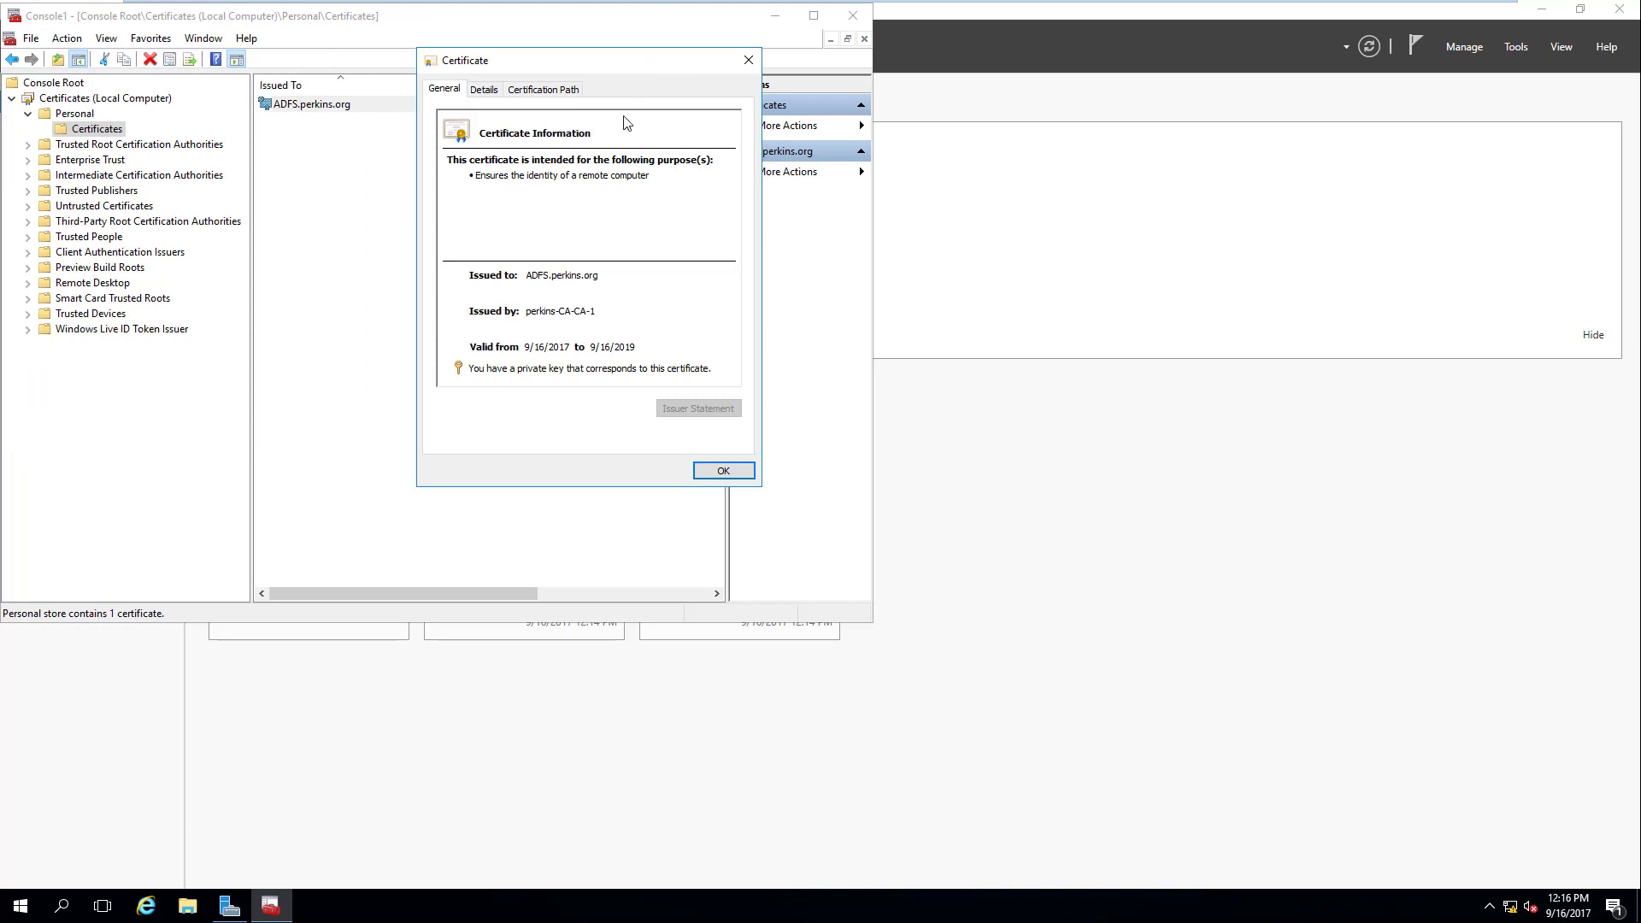
pyautogui.click(497, 99)
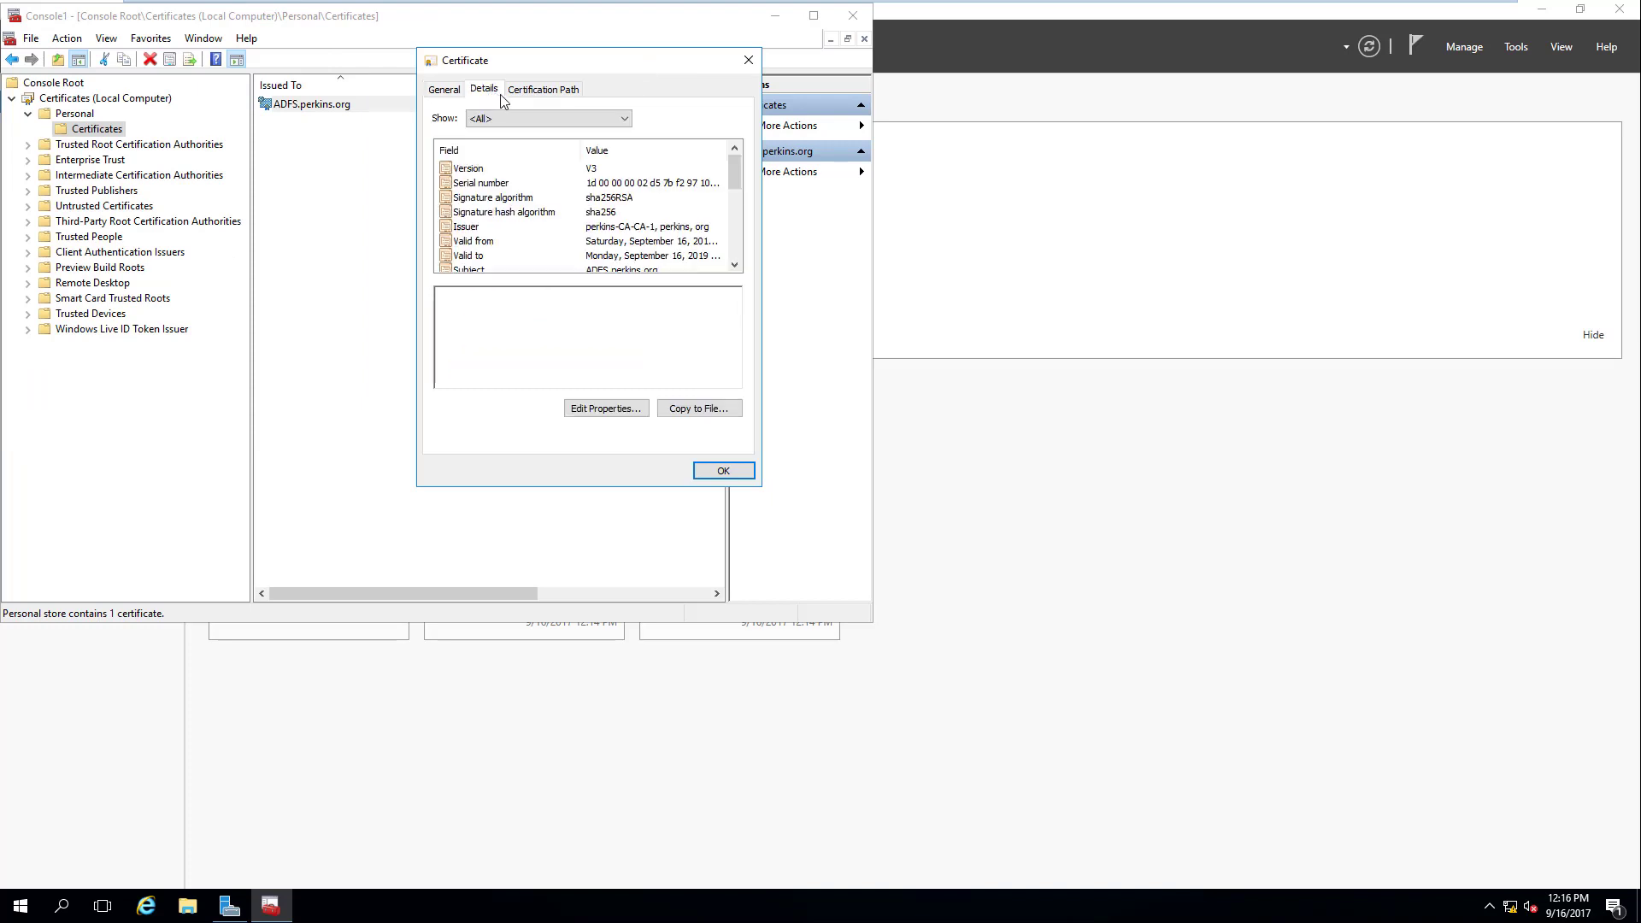
pyautogui.click(710, 413)
pyautogui.click(724, 478)
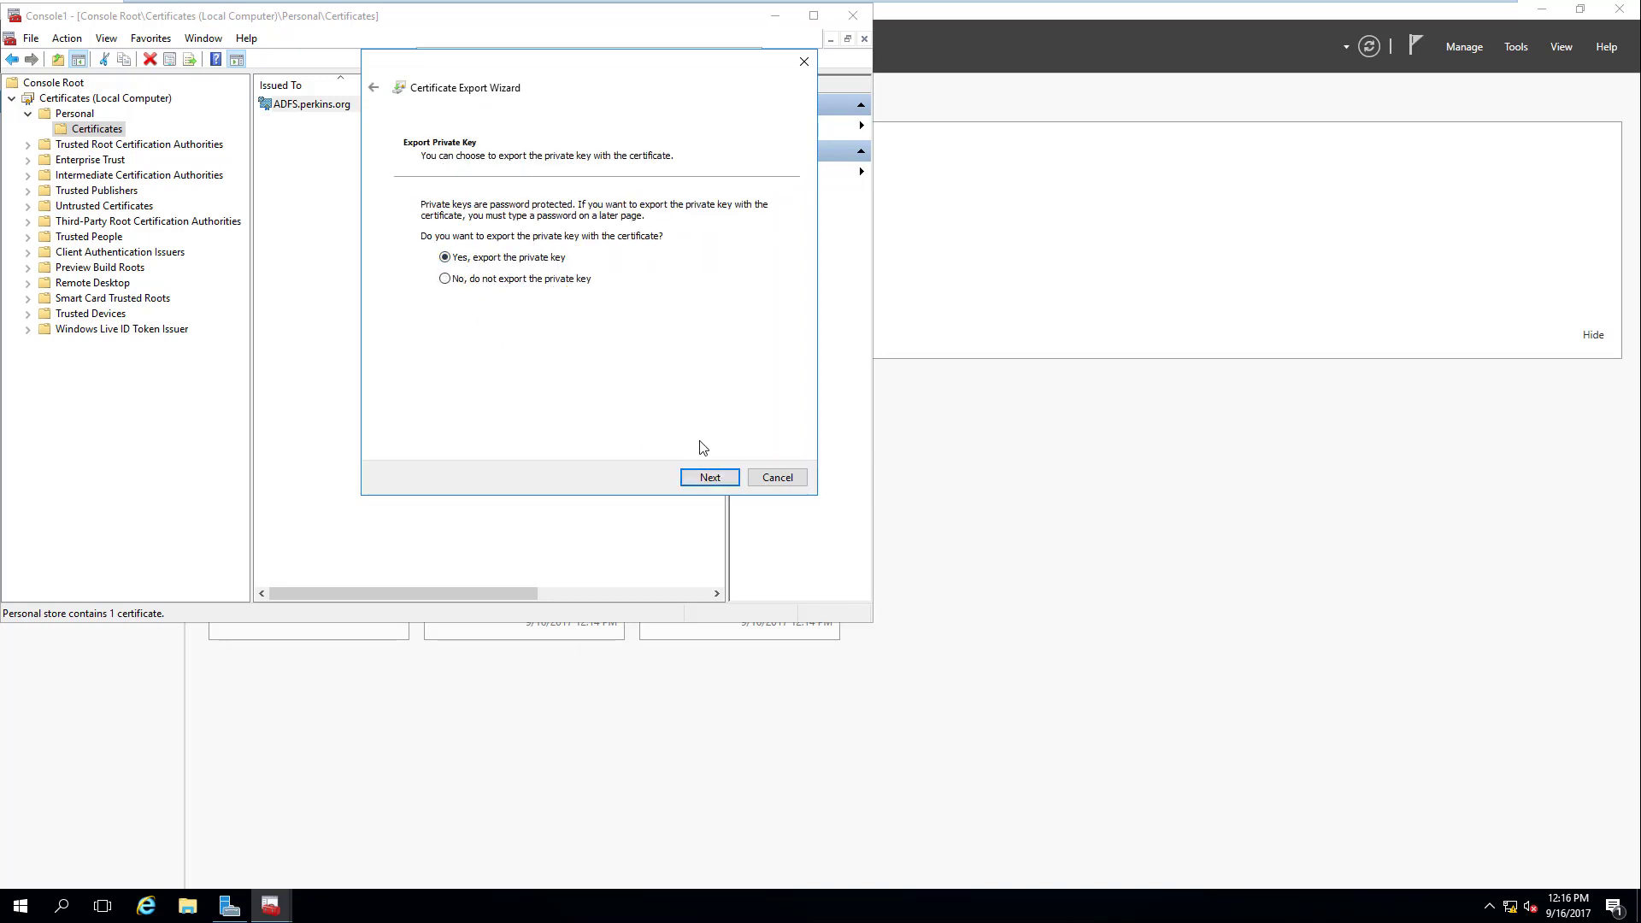
# Step: Export the private key in PFX format, protected by a password
pyautogui.click(716, 478)
pyautogui.click(717, 478)
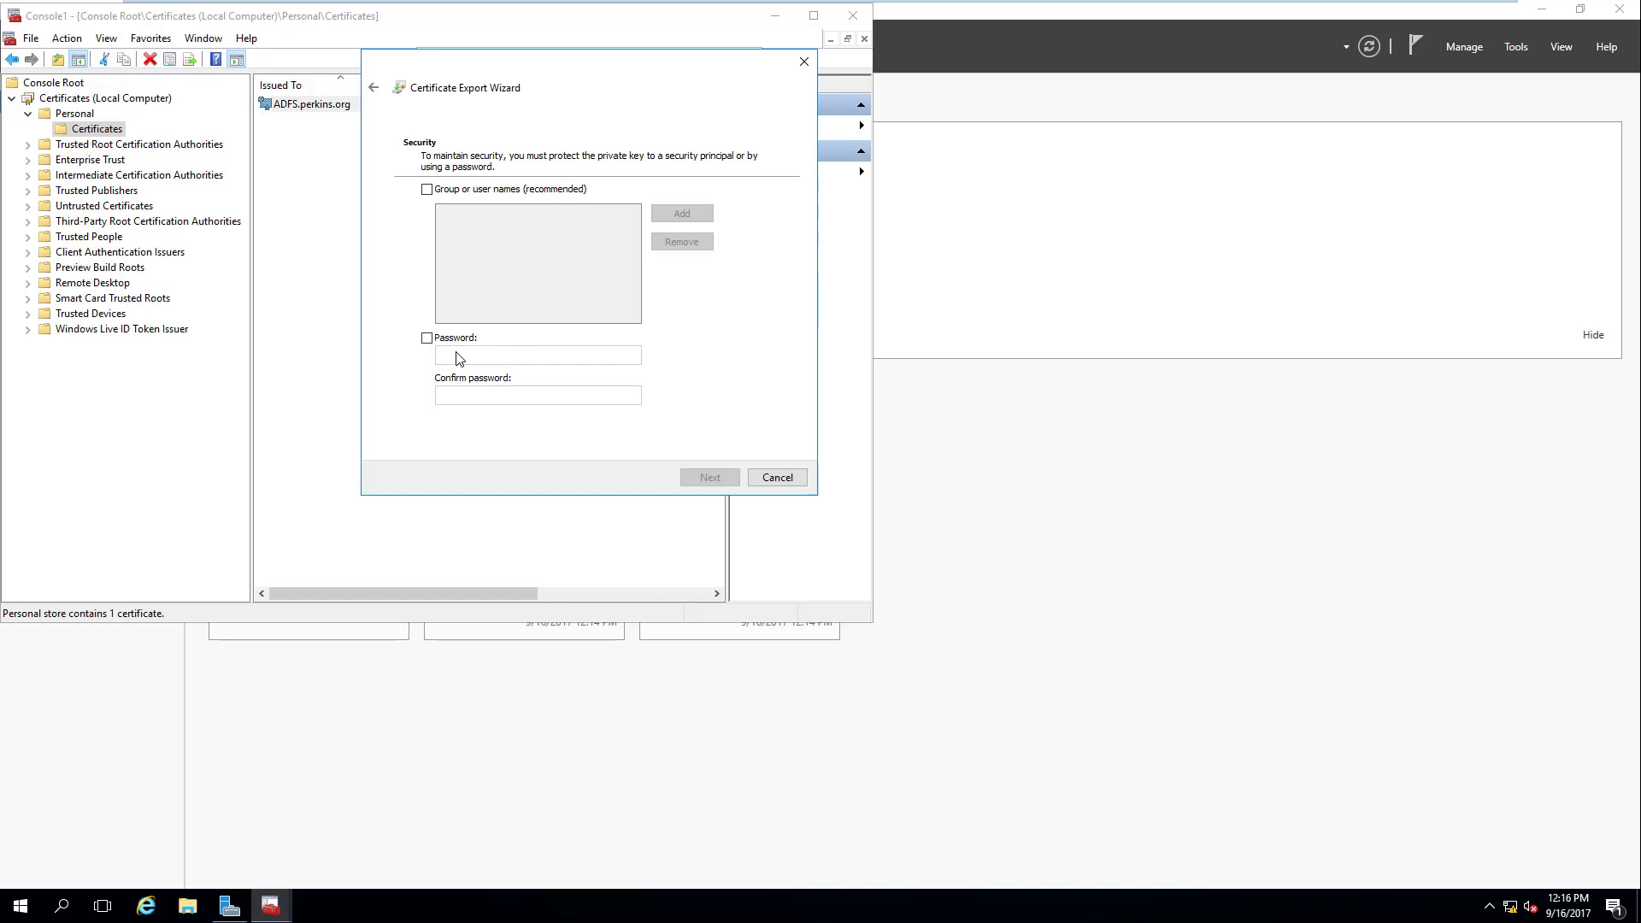
pyautogui.click(427, 338)
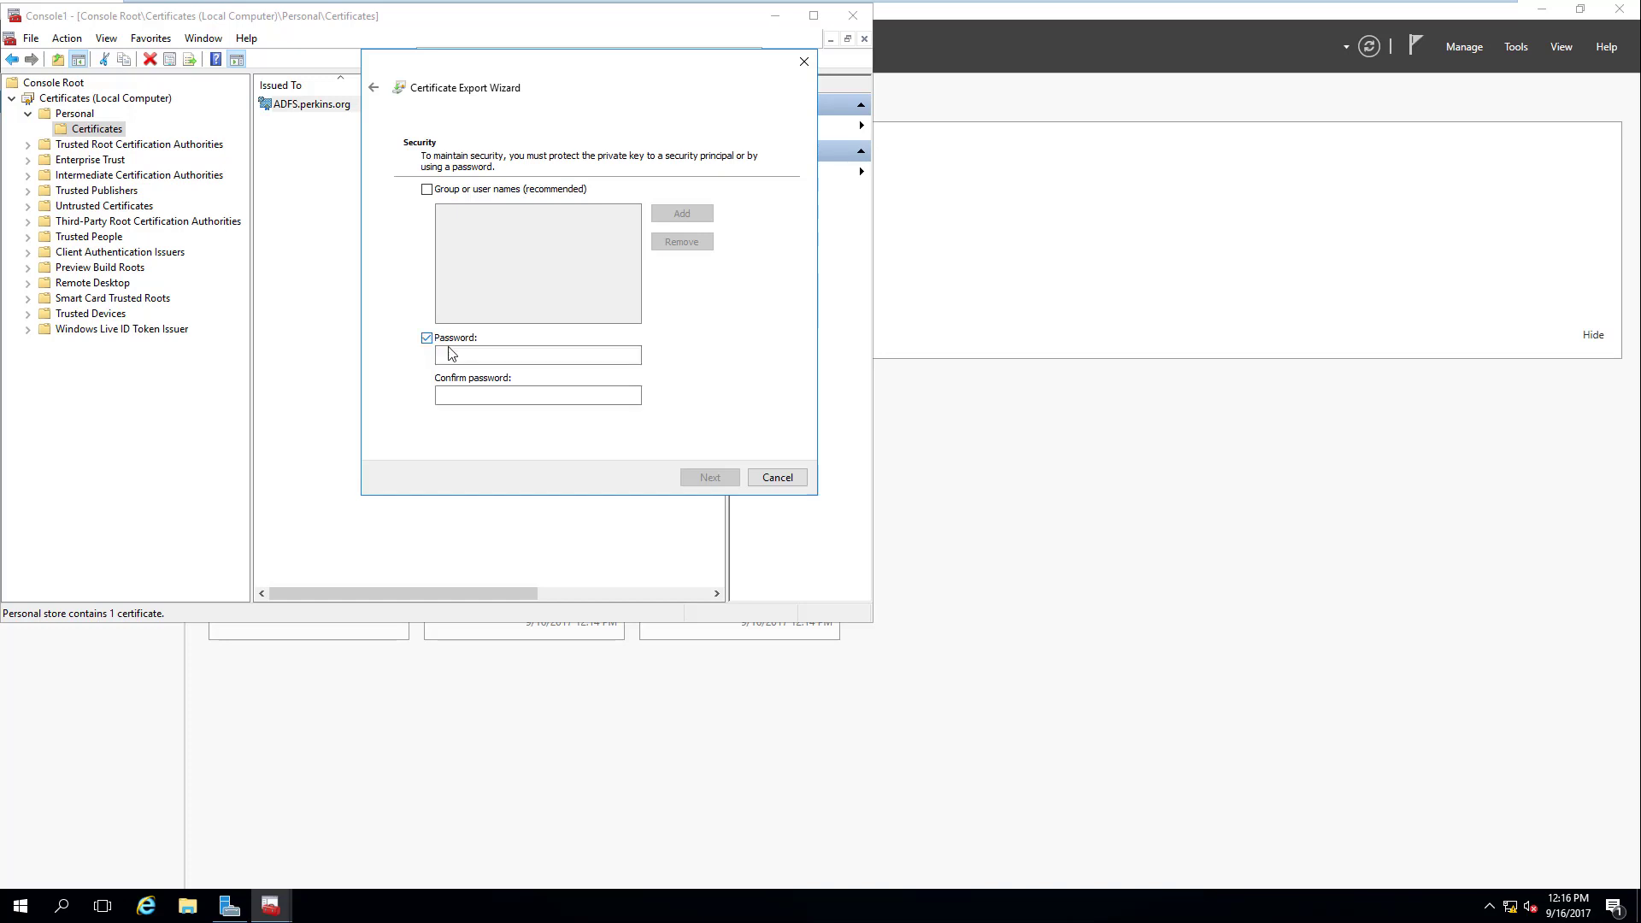
pyautogui.click(461, 354)
pyautogui.write('Pa')
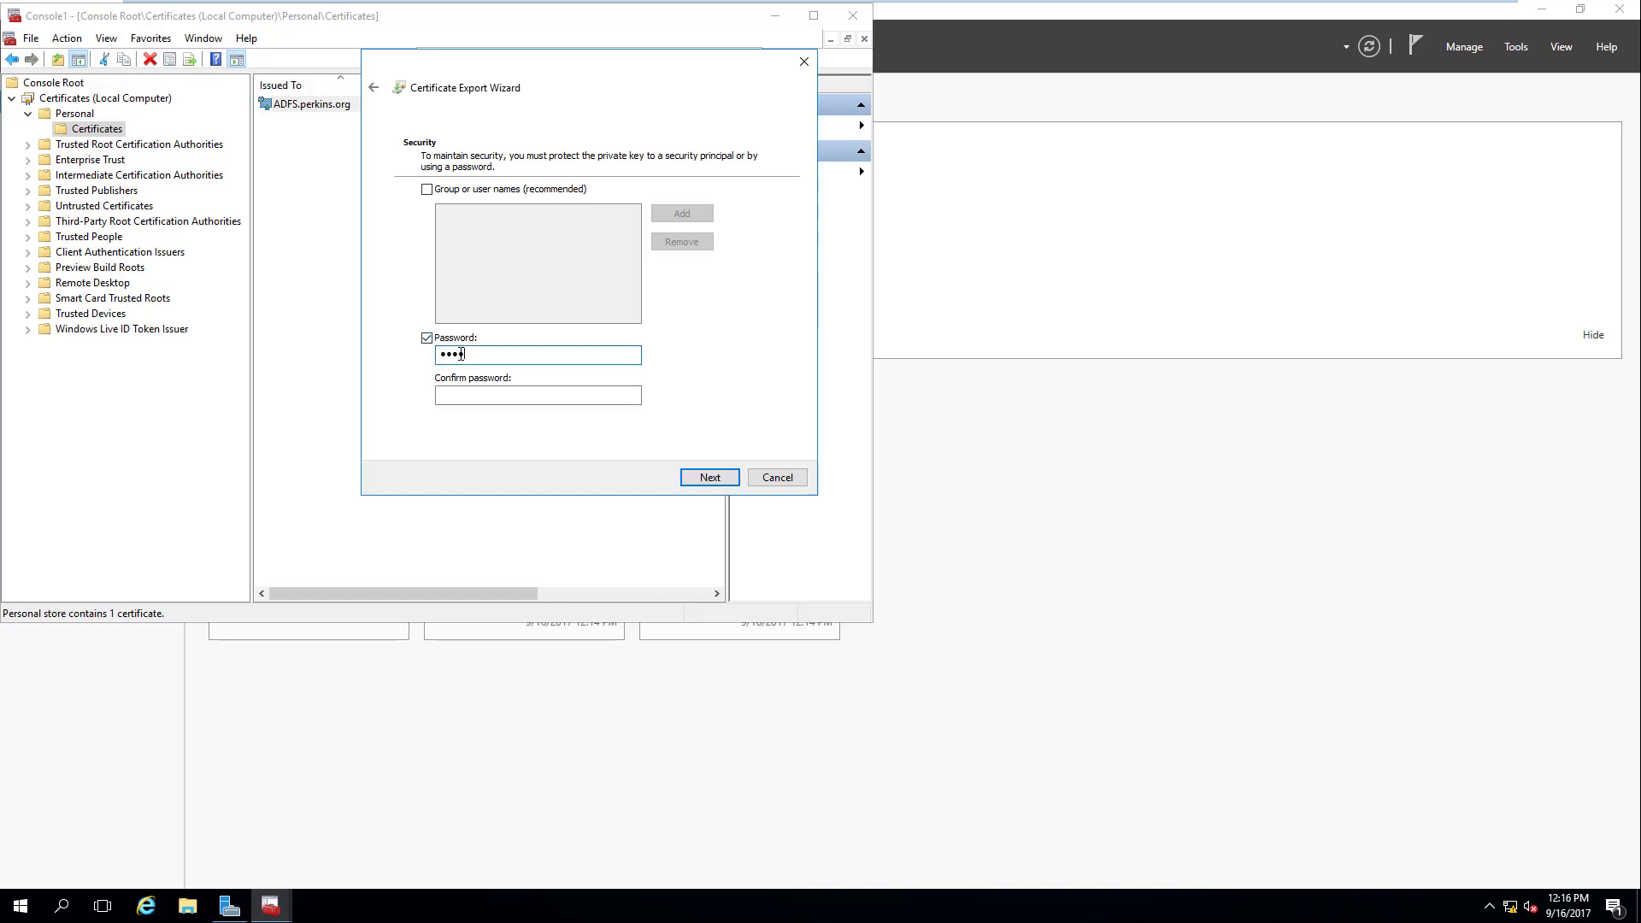
pyautogui.press('Tab')
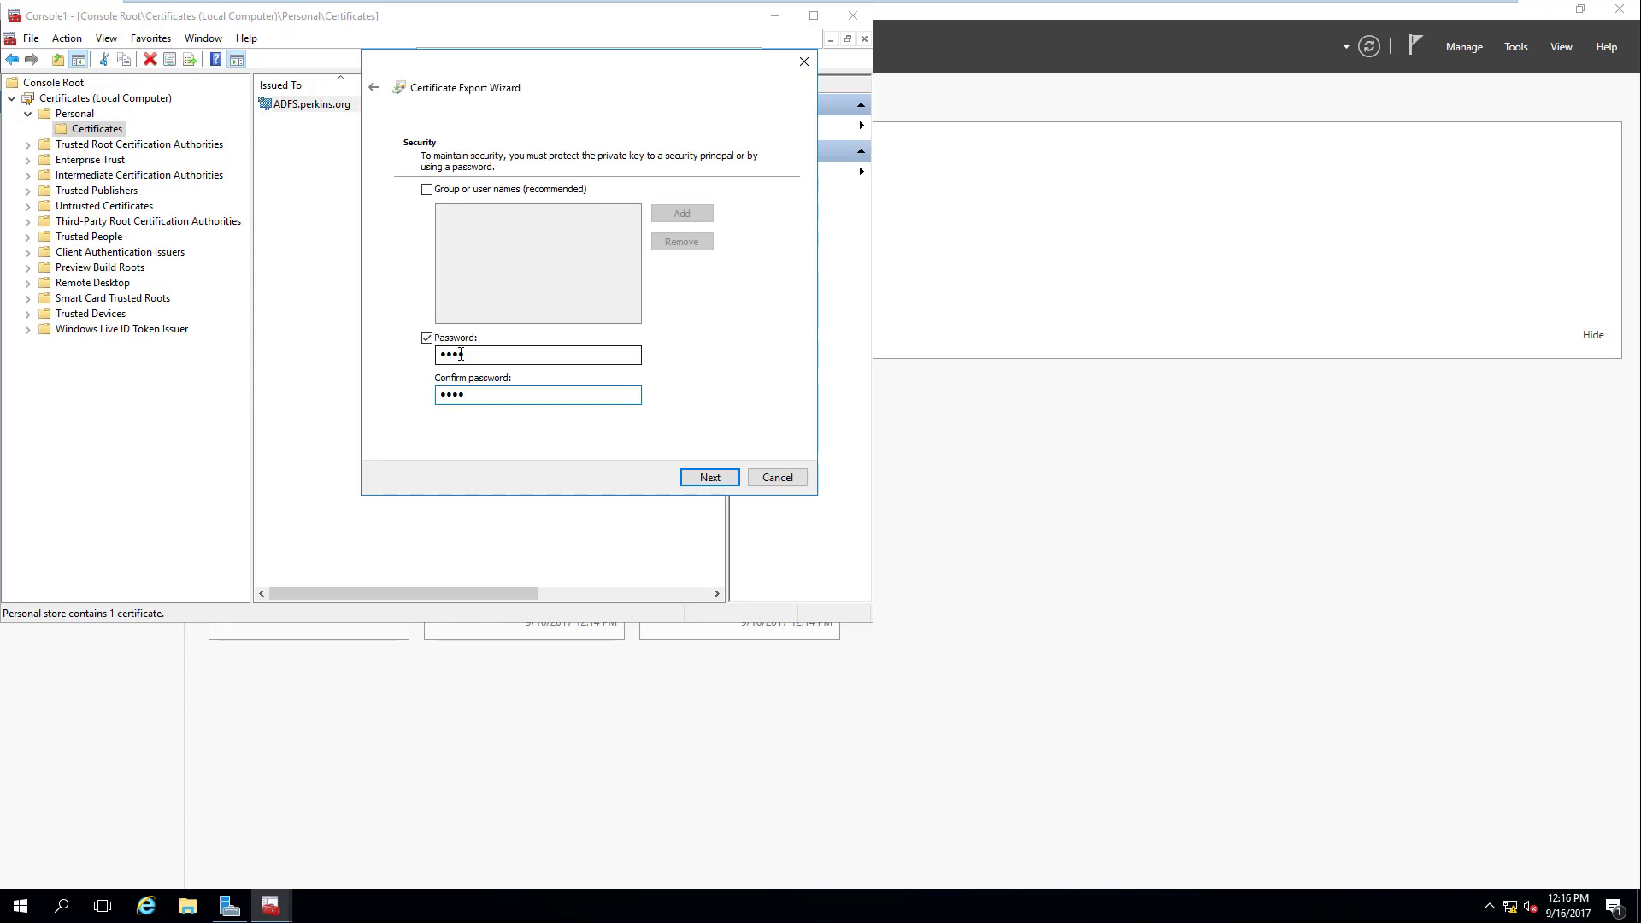
pyautogui.click(710, 477)
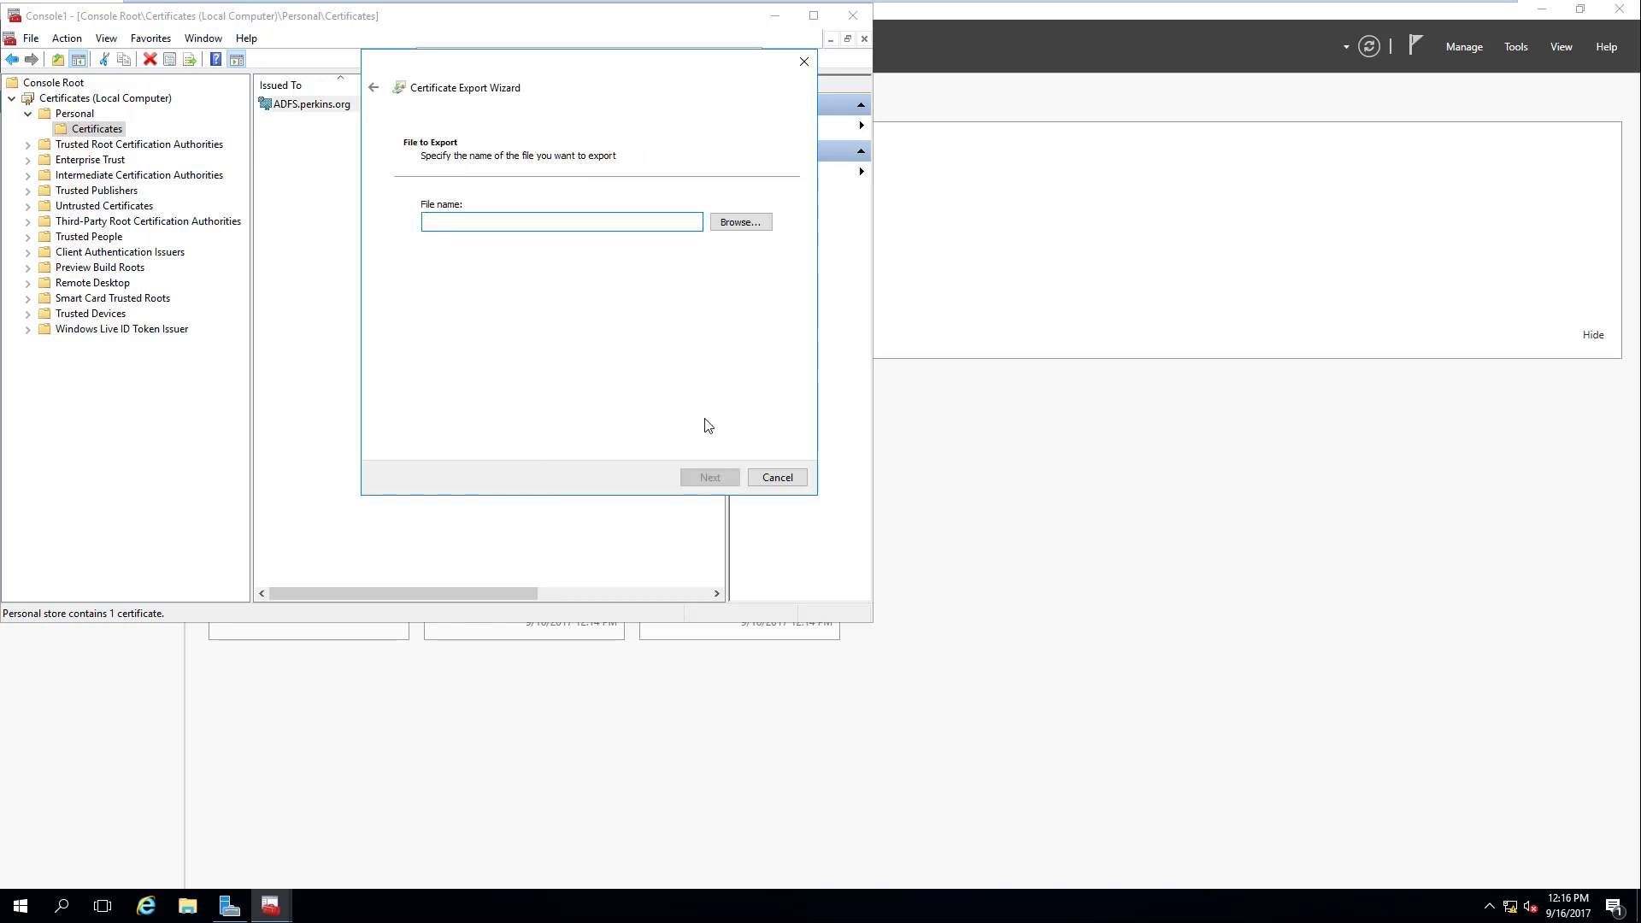
# Step: Save the export as adfs on the Desktop, finish it, and close the certificate
pyautogui.click(740, 224)
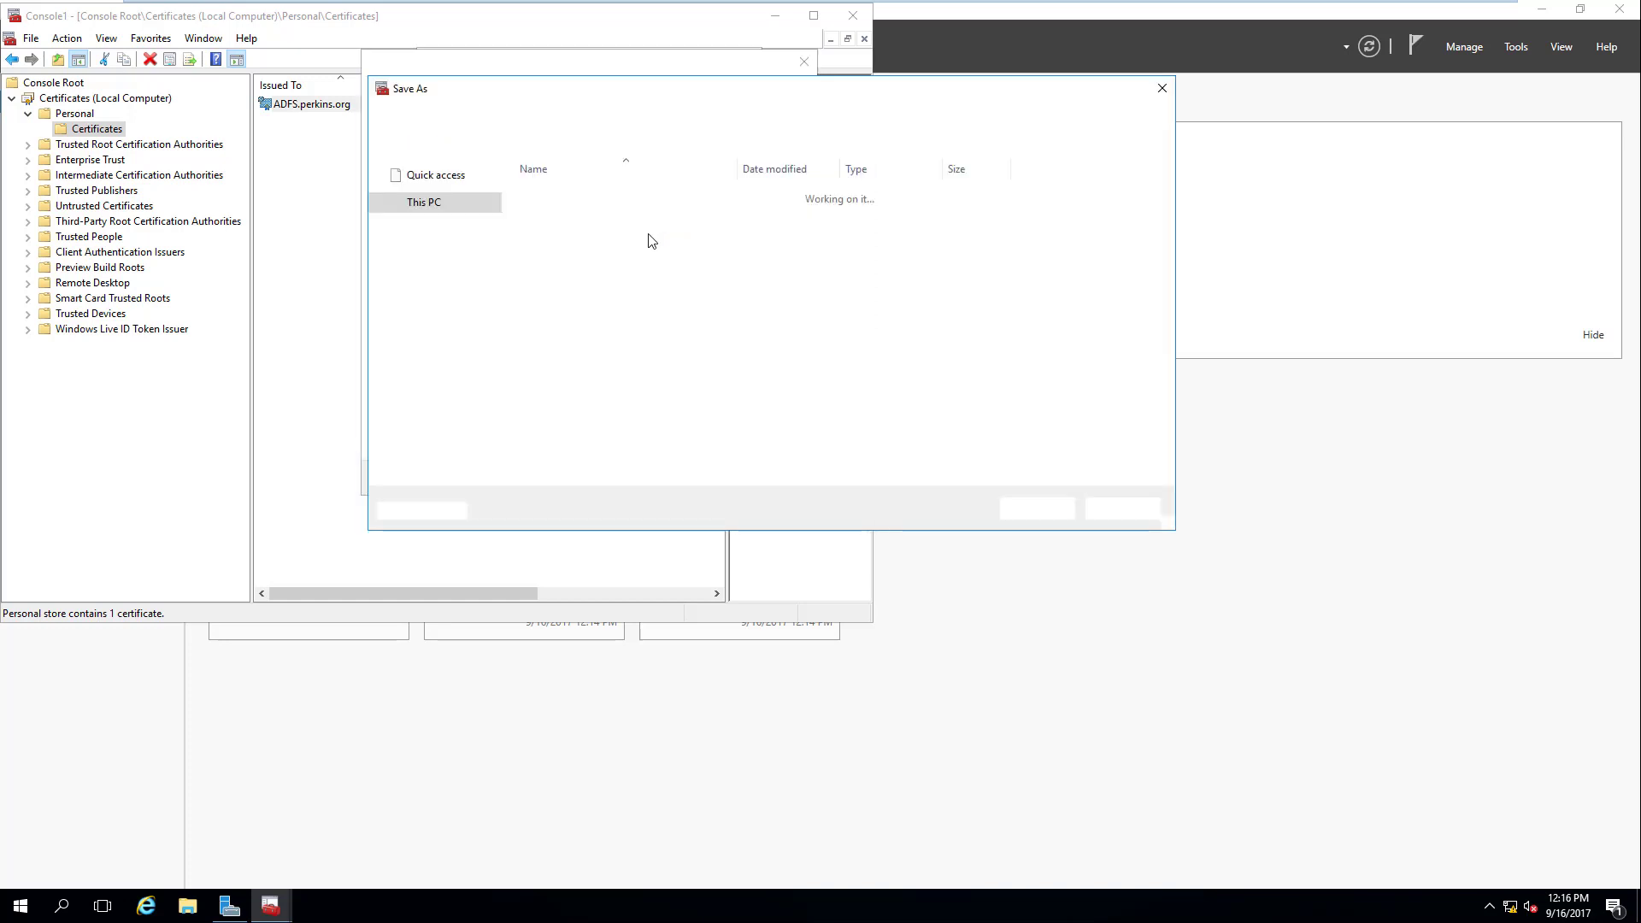
pyautogui.click(434, 203)
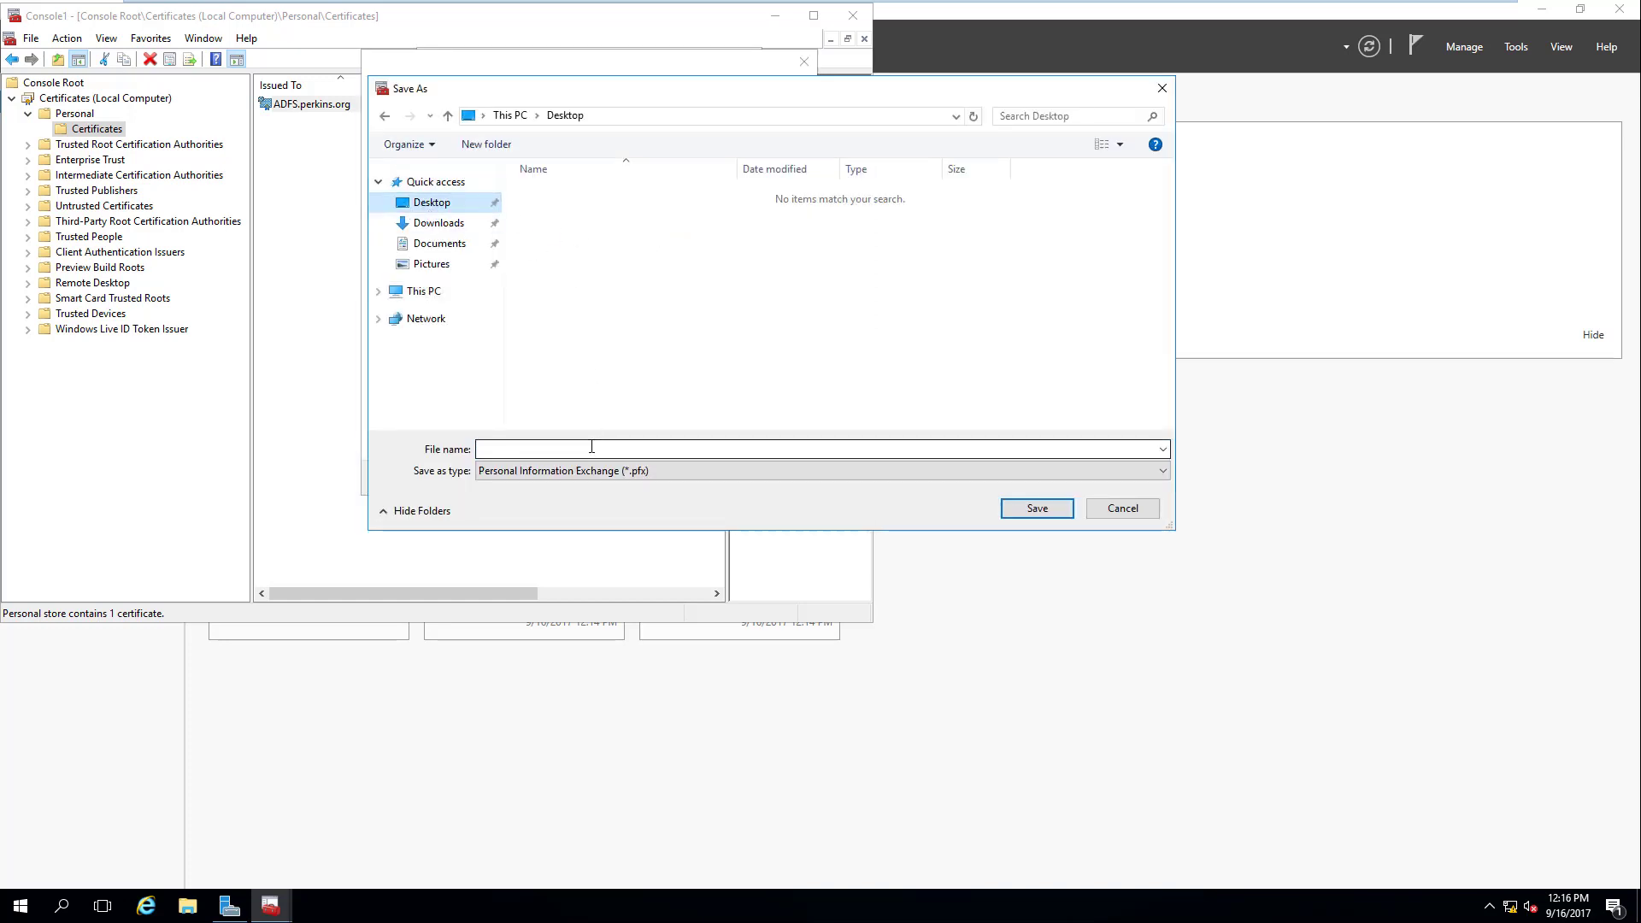
pyautogui.click(592, 449)
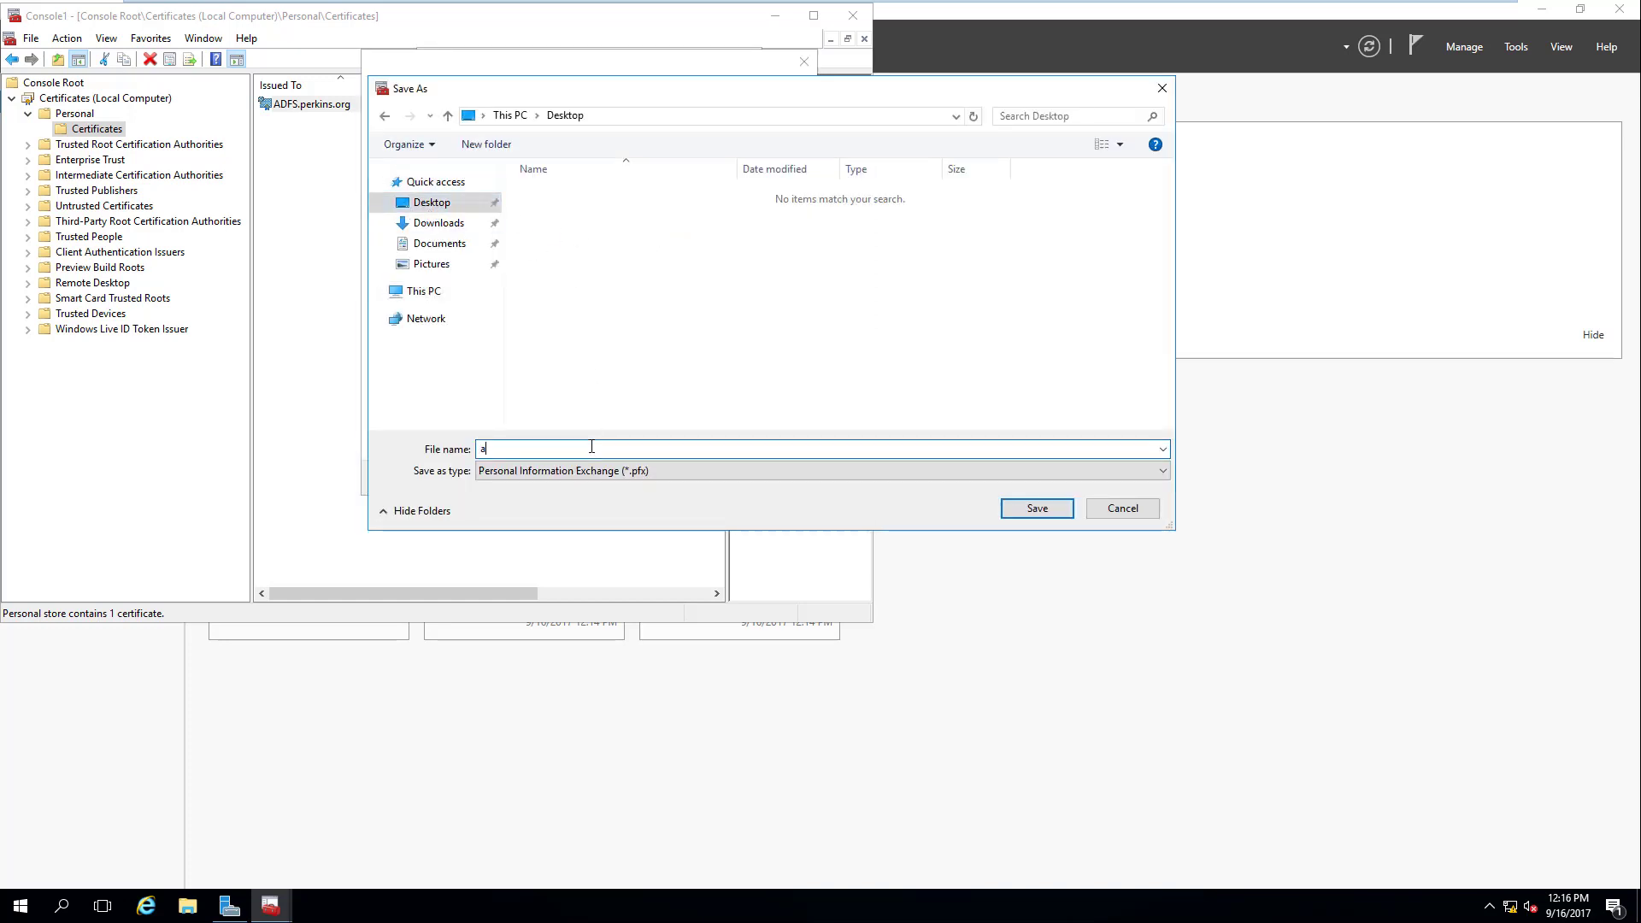
pyautogui.write('adfs')
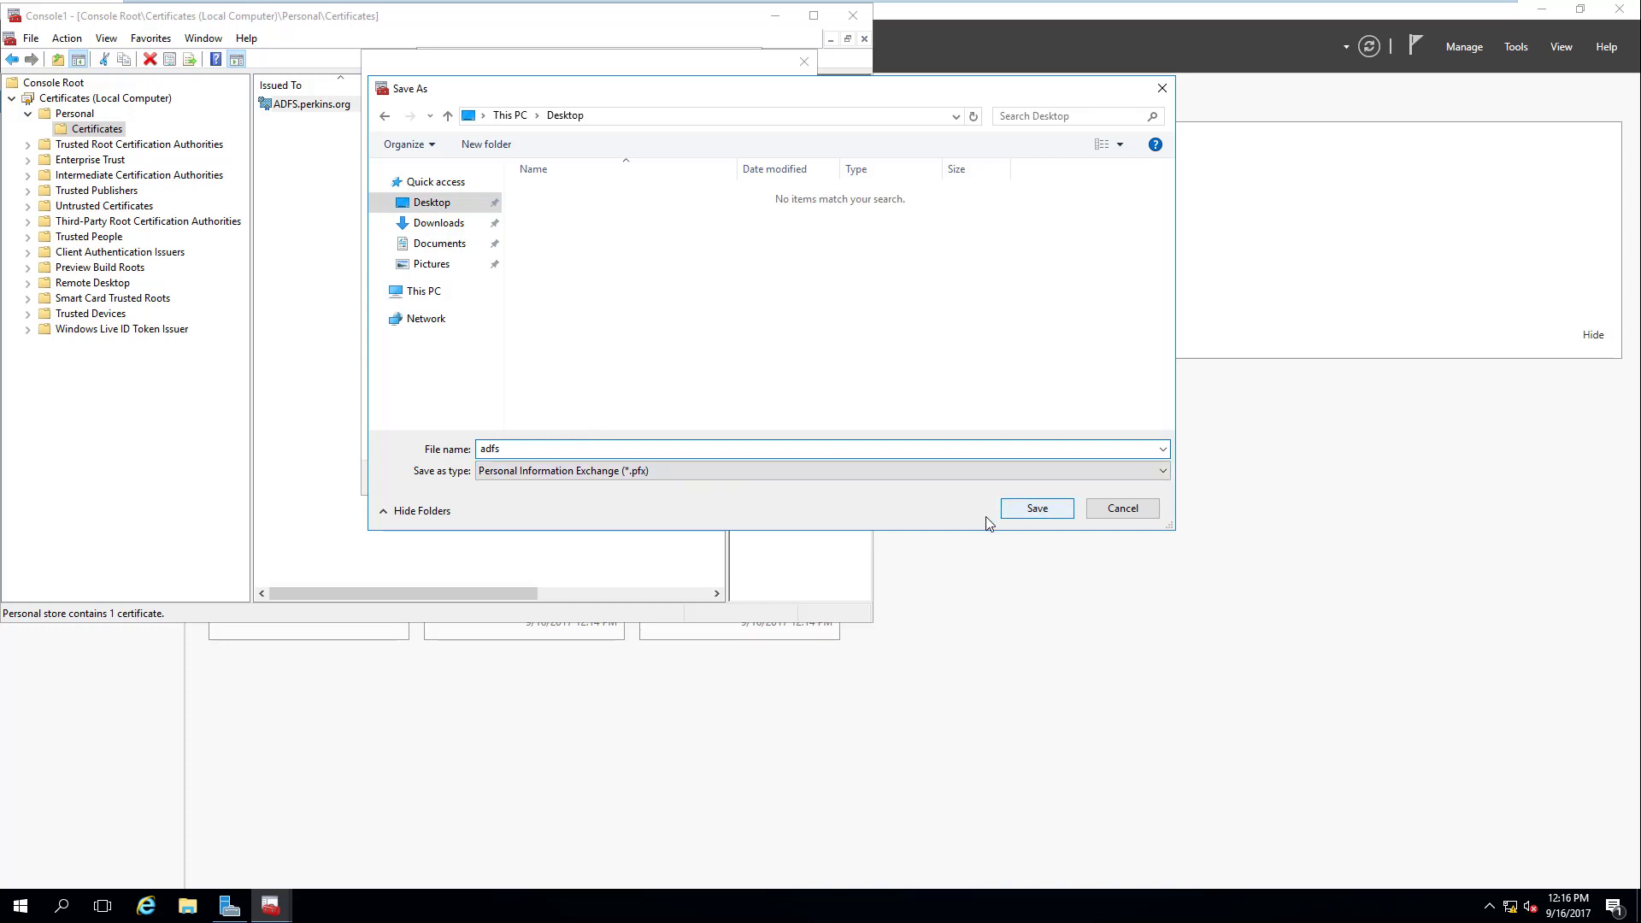
pyautogui.click(1036, 511)
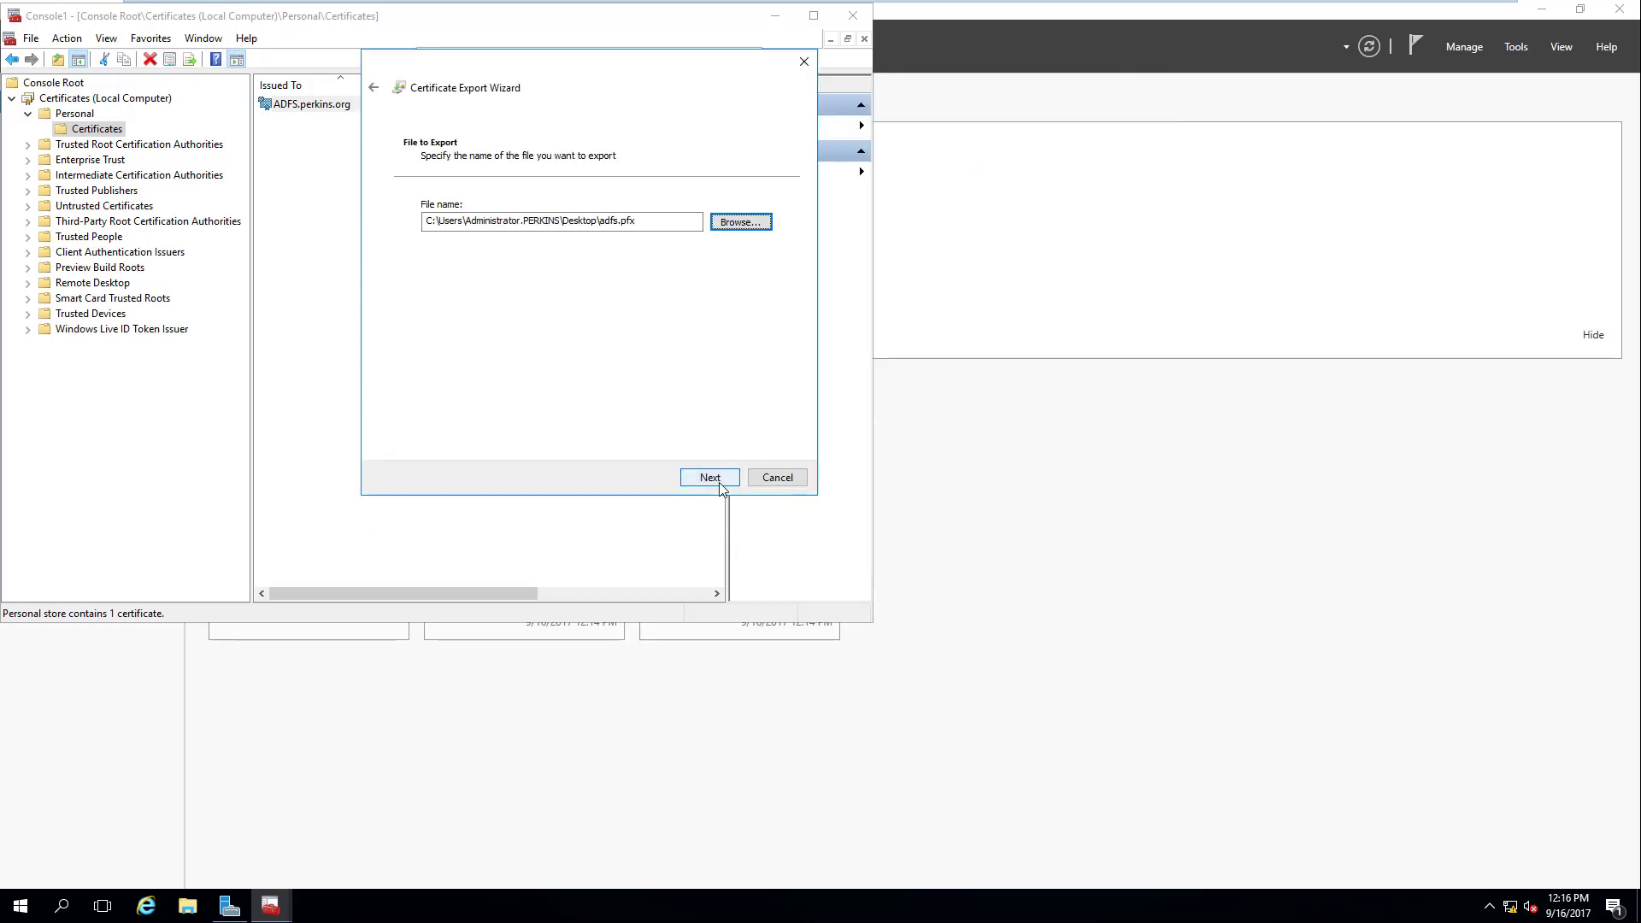
pyautogui.click(710, 477)
pyautogui.click(711, 477)
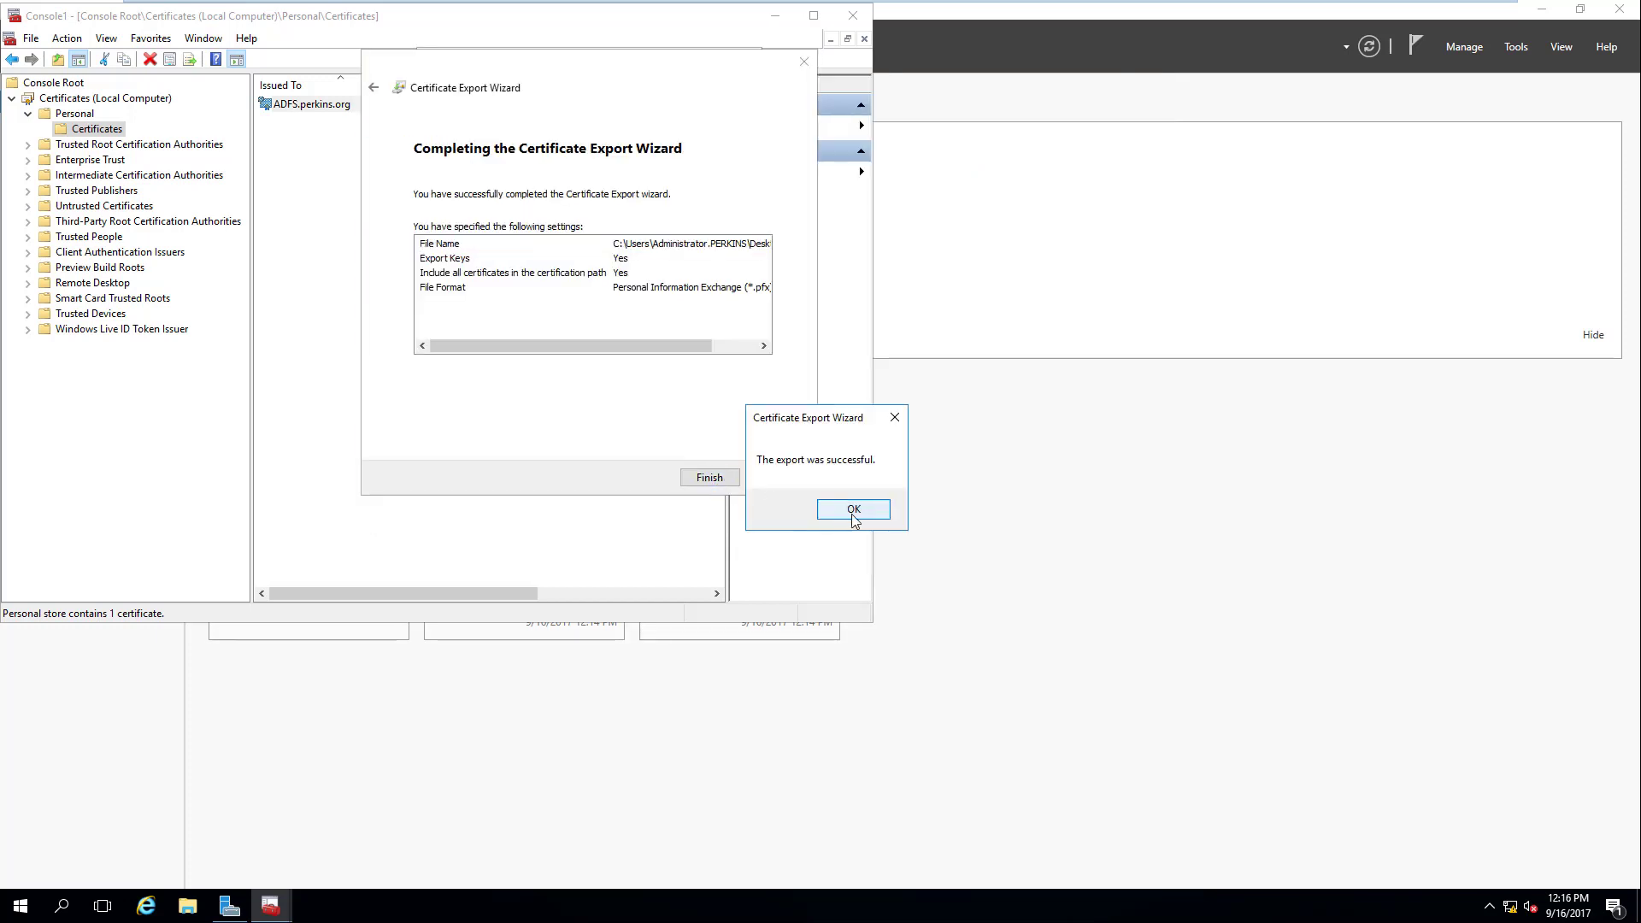
pyautogui.click(854, 510)
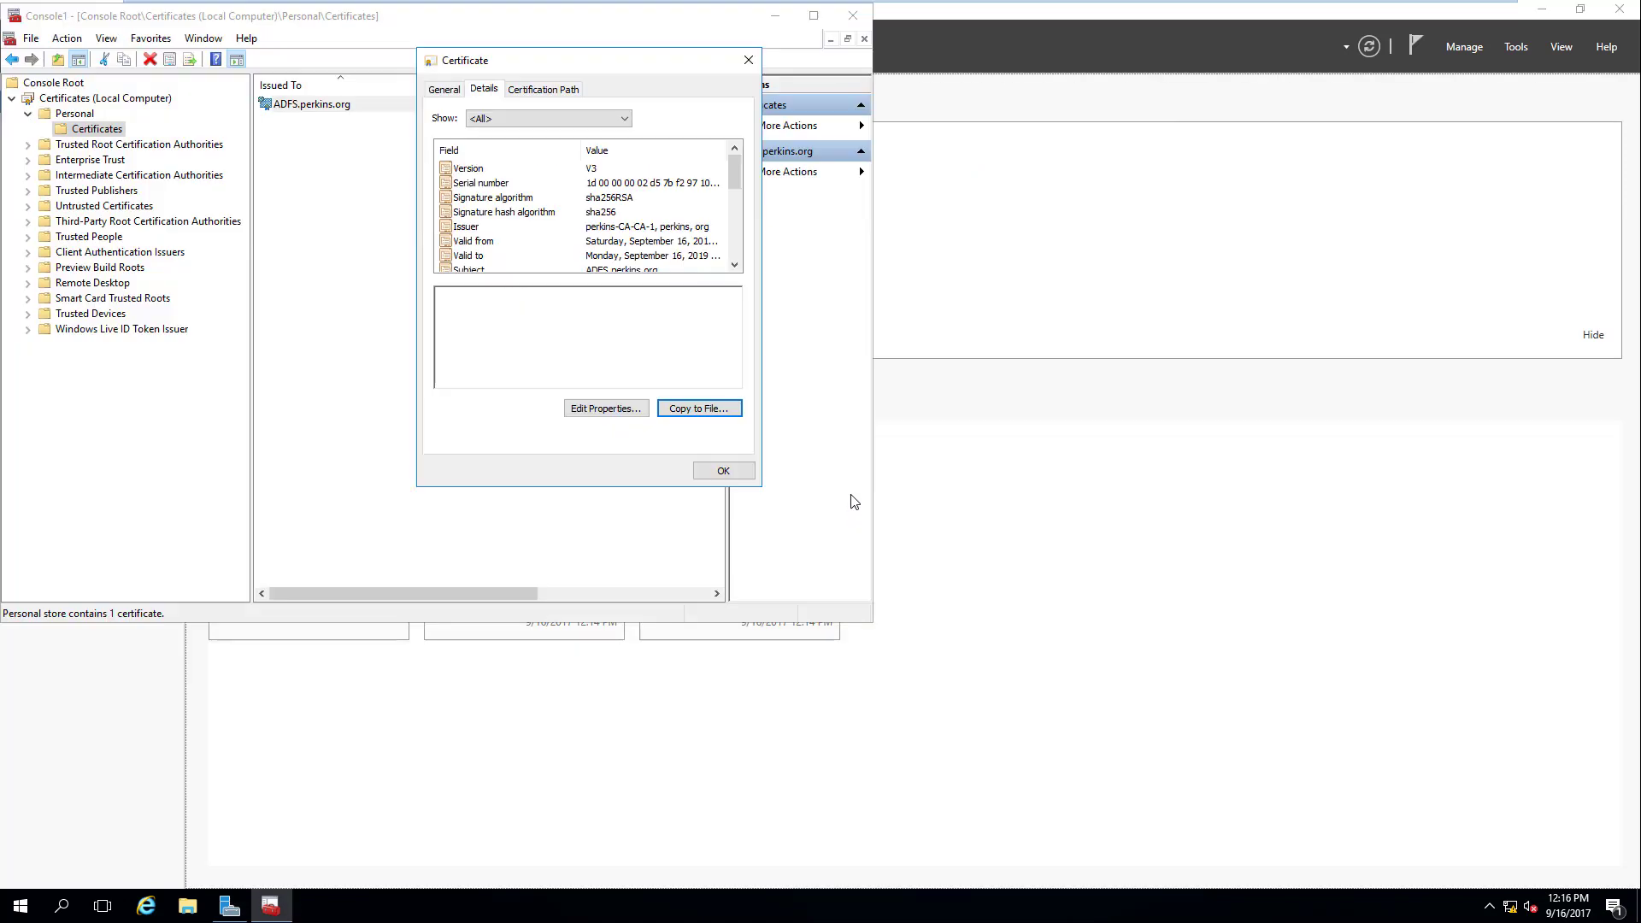
pyautogui.click(725, 471)
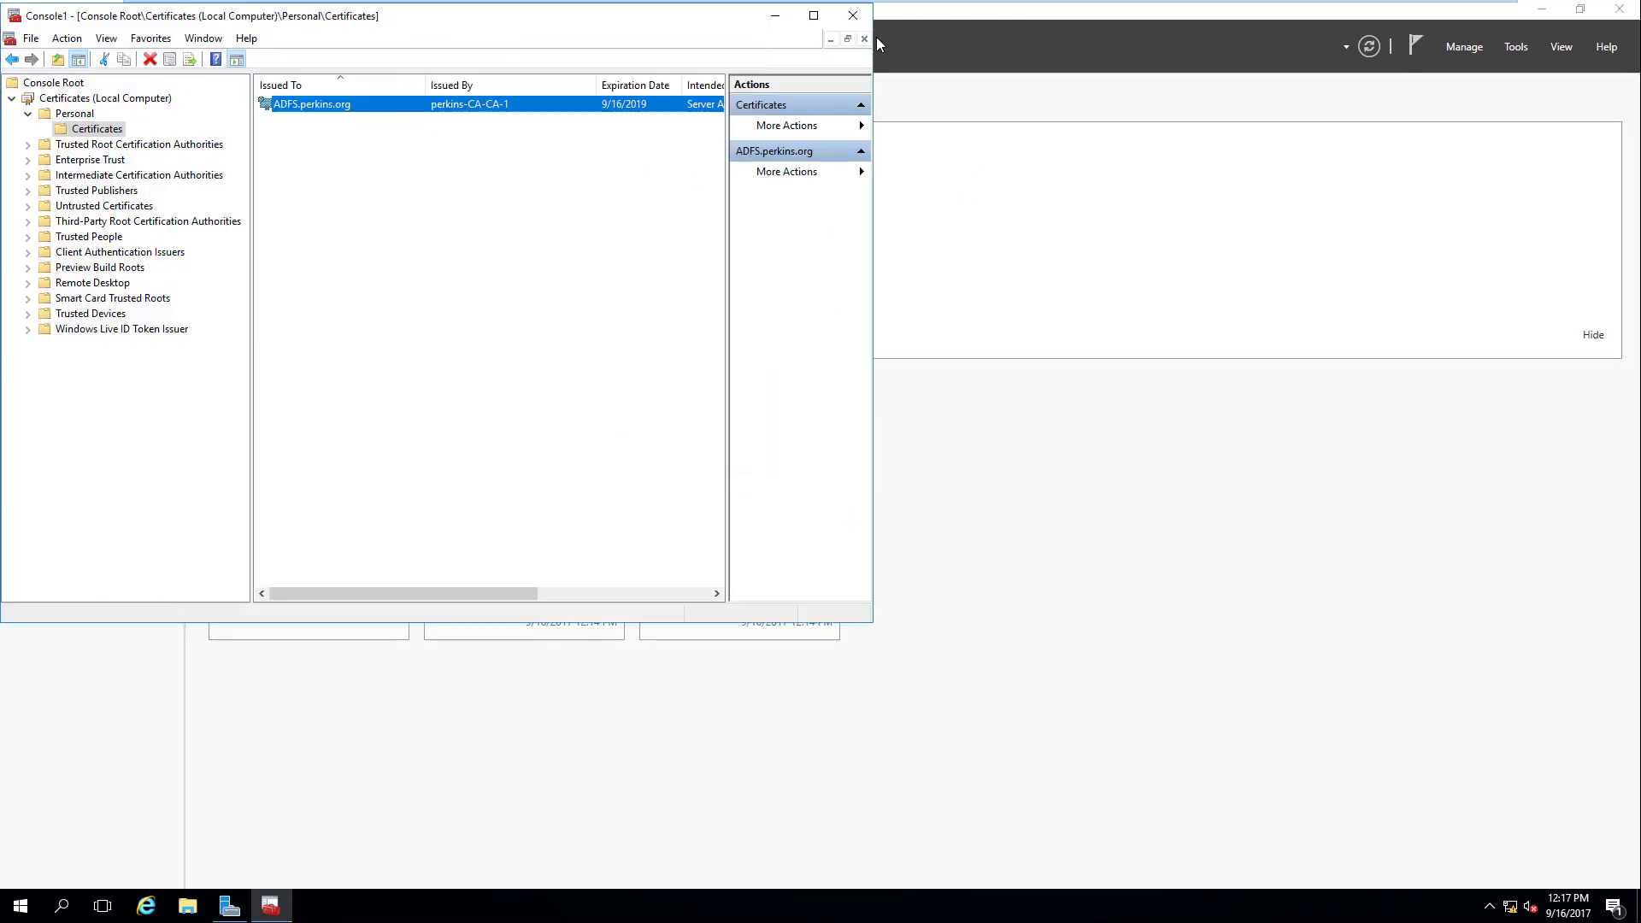
# Step: Minimize the certificate console and move the adfs file further onto the desktop
pyautogui.click(775, 17)
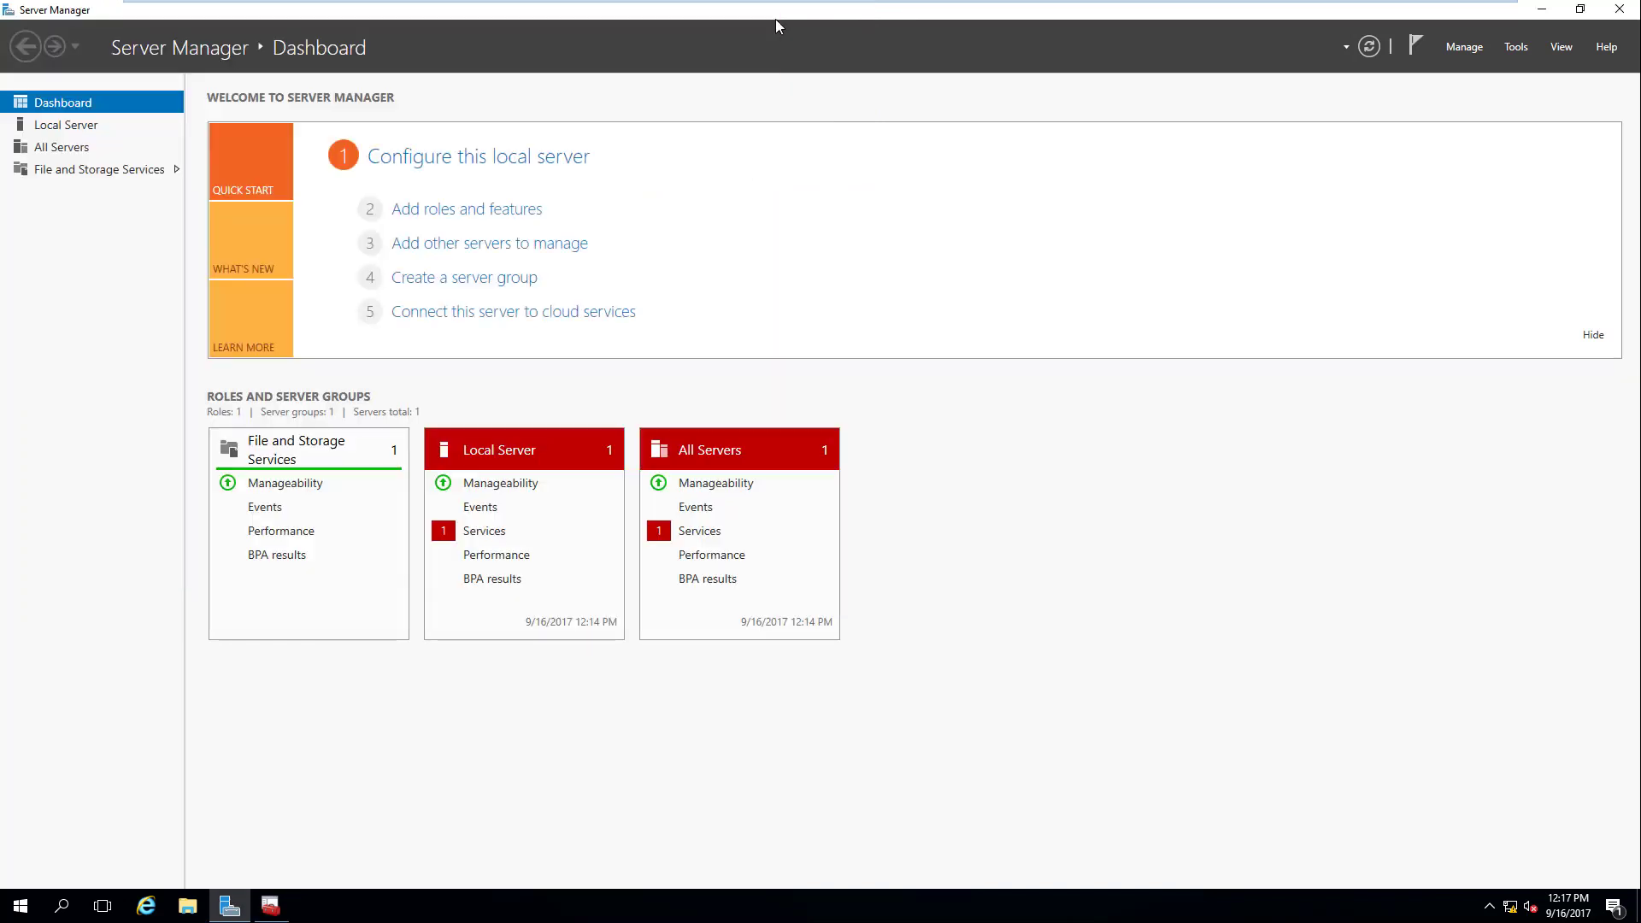
pyautogui.moveTo(1219, 111); pyautogui.dragTo(1373, 515)
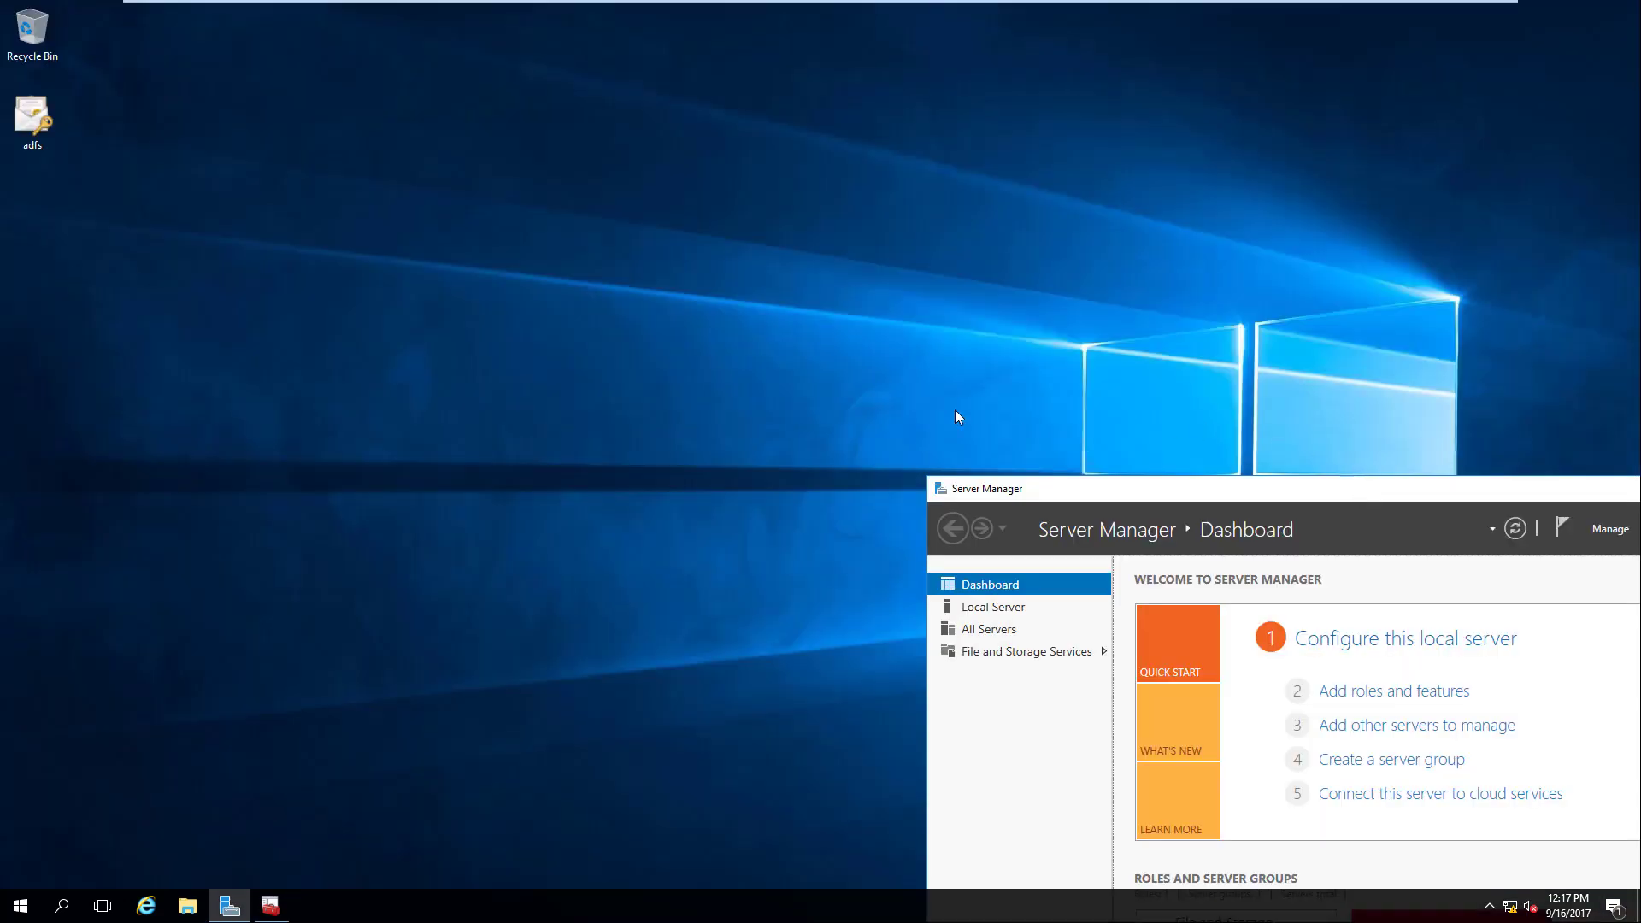
pyautogui.click(32, 120)
pyautogui.moveTo(32, 119); pyautogui.dragTo(357, 122)
pyautogui.click(485, 334)
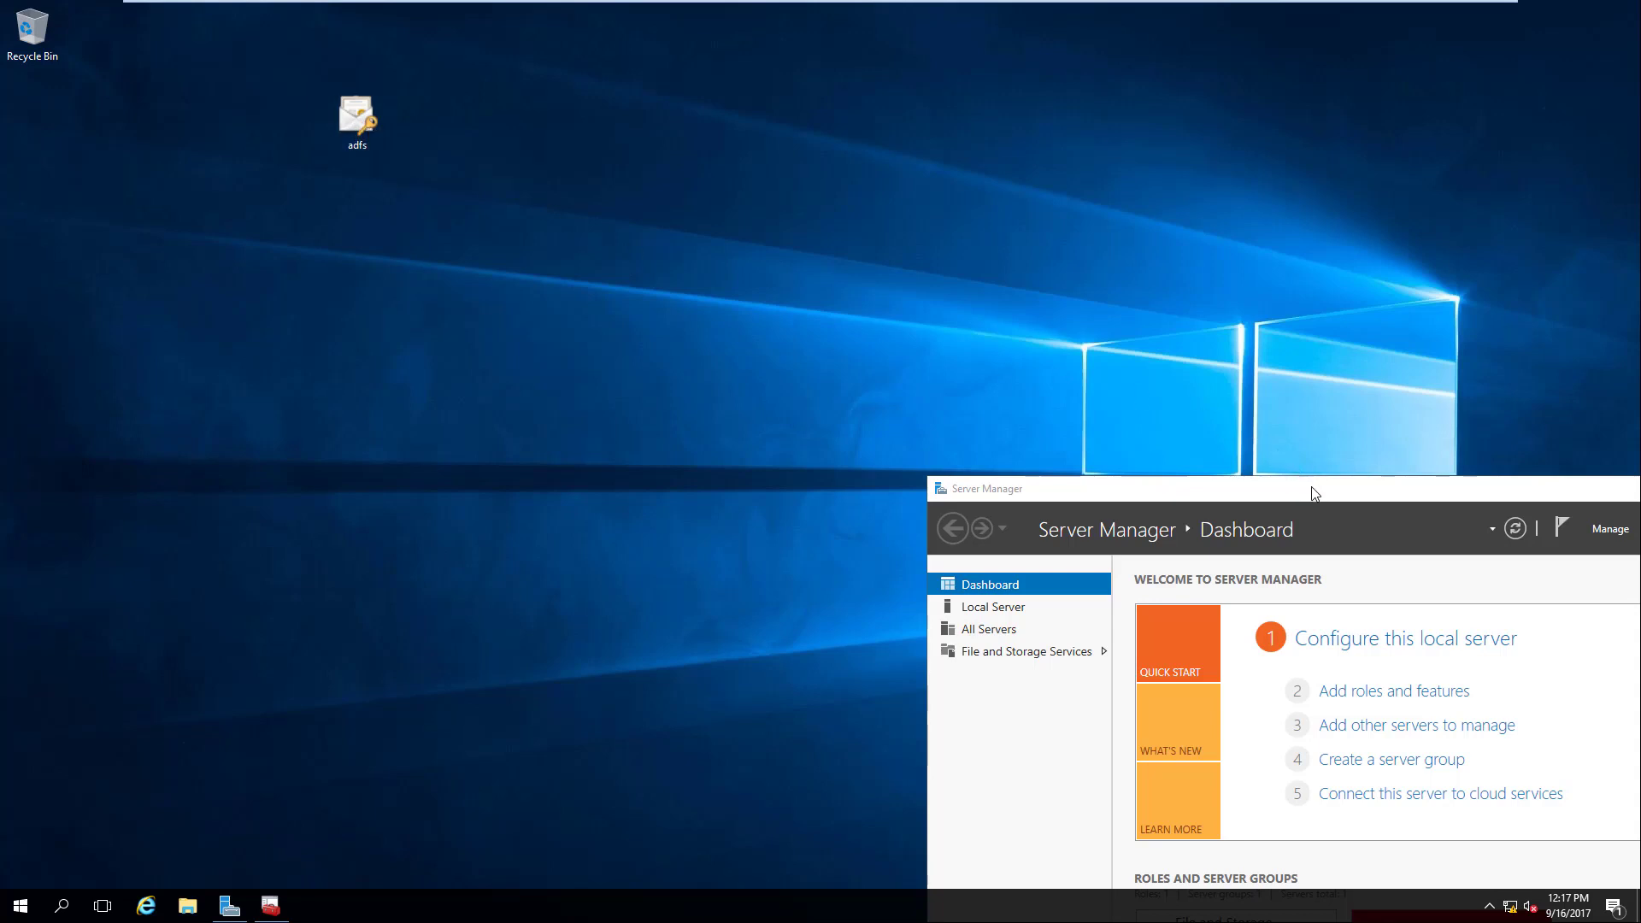
# Step: Maximize Server Manager and start the Add Roles and Features Wizard
pyautogui.moveTo(1315, 494); pyautogui.dragTo(598, 137)
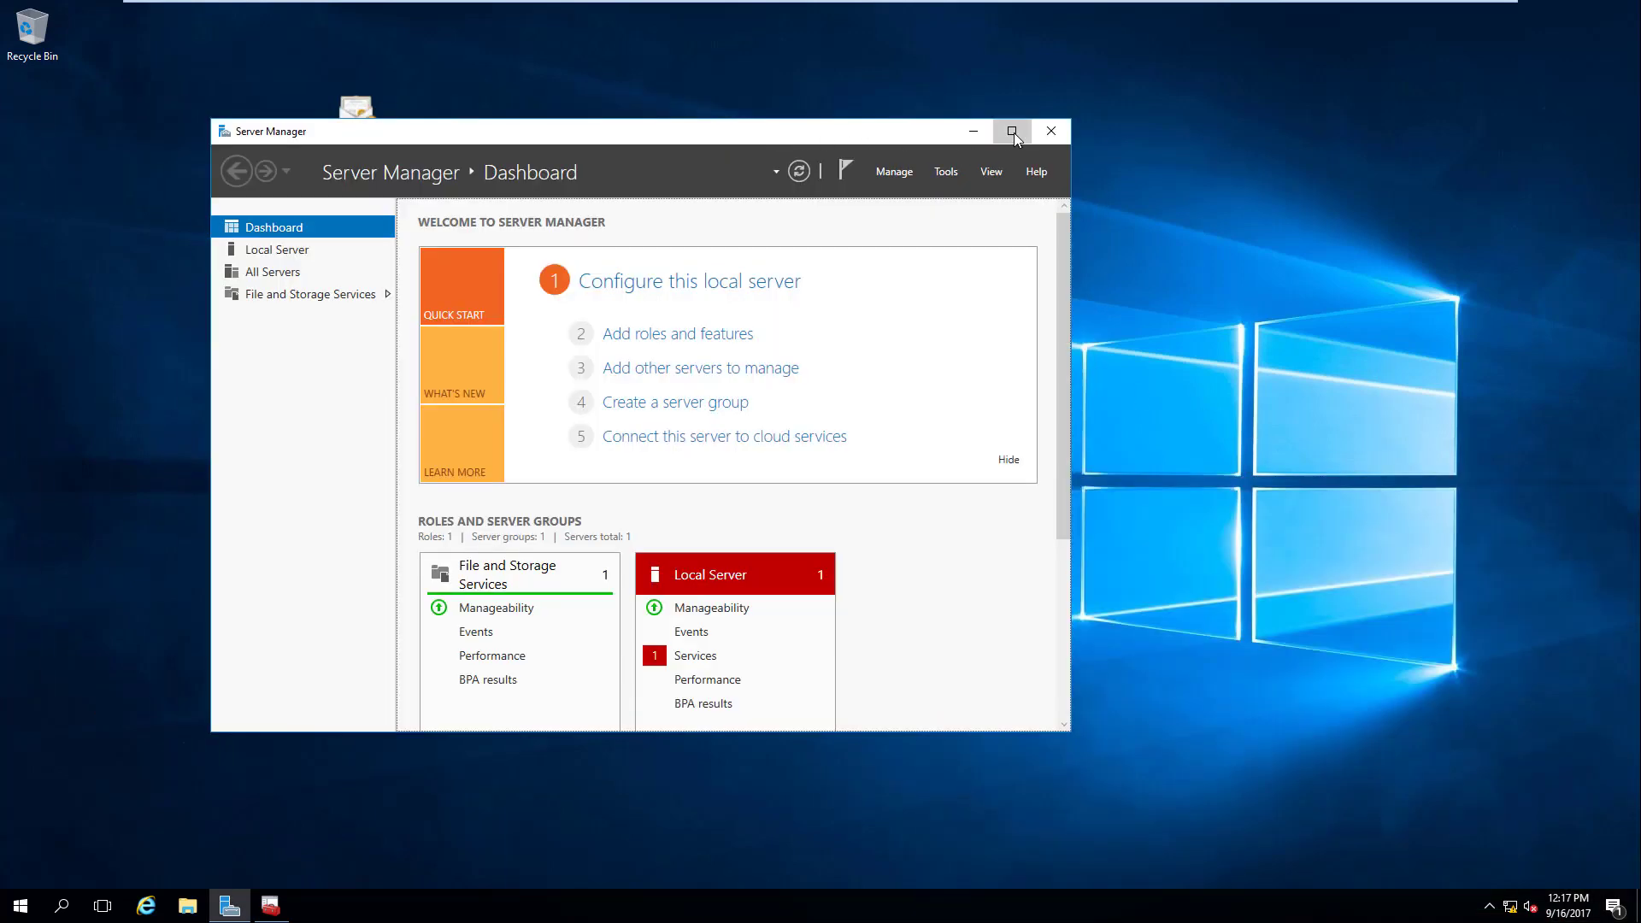
pyautogui.click(1012, 133)
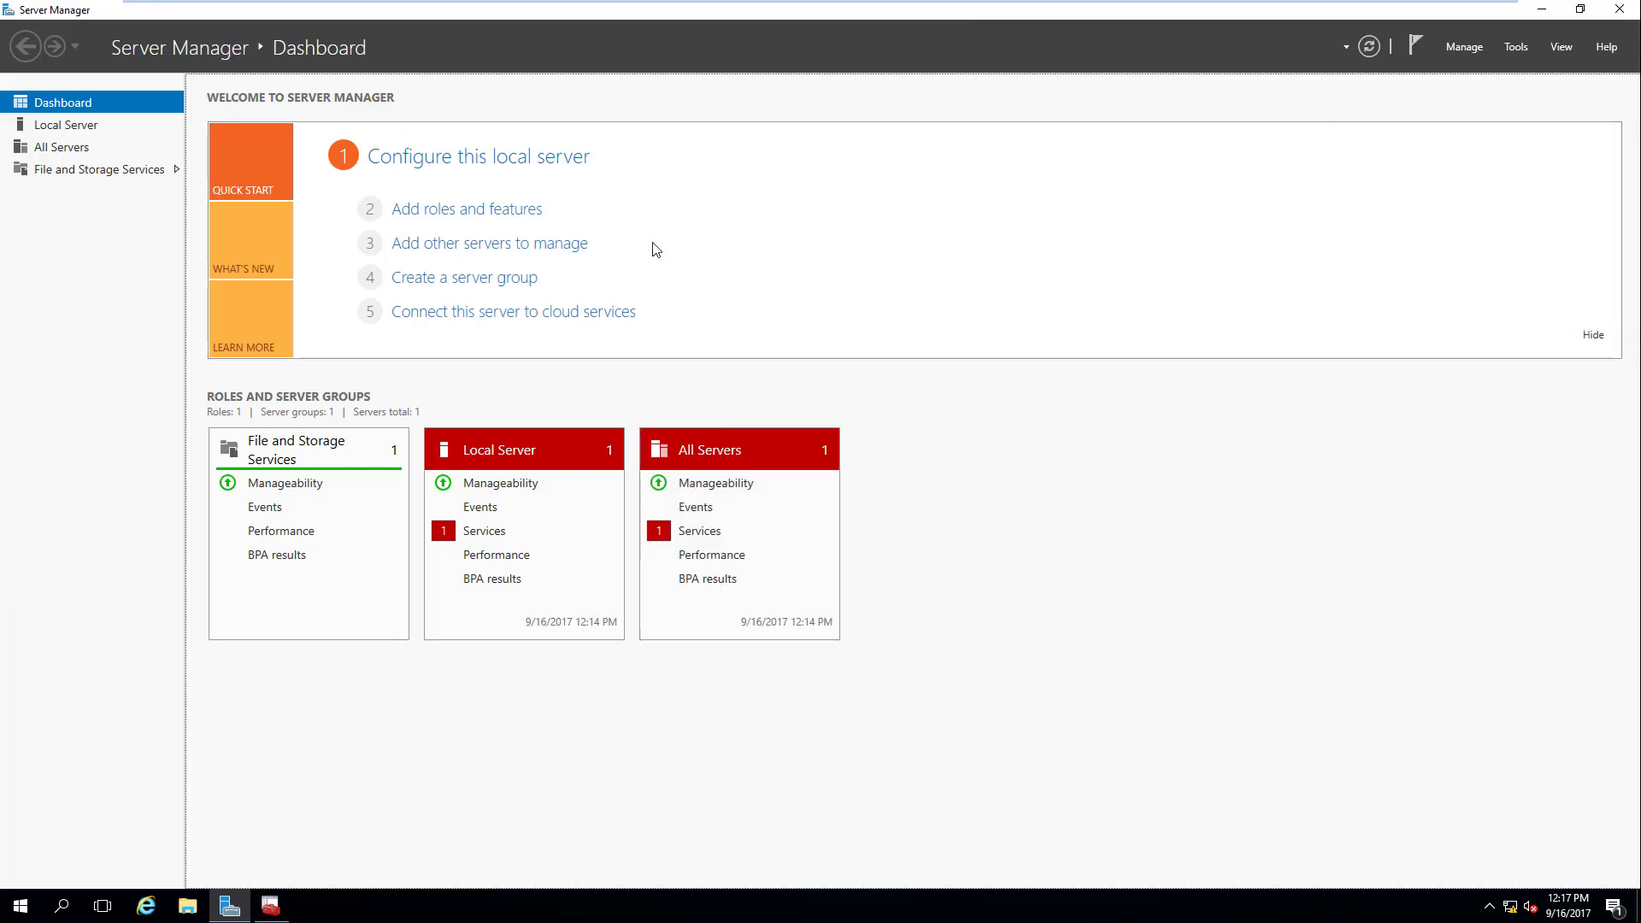
pyautogui.click(512, 210)
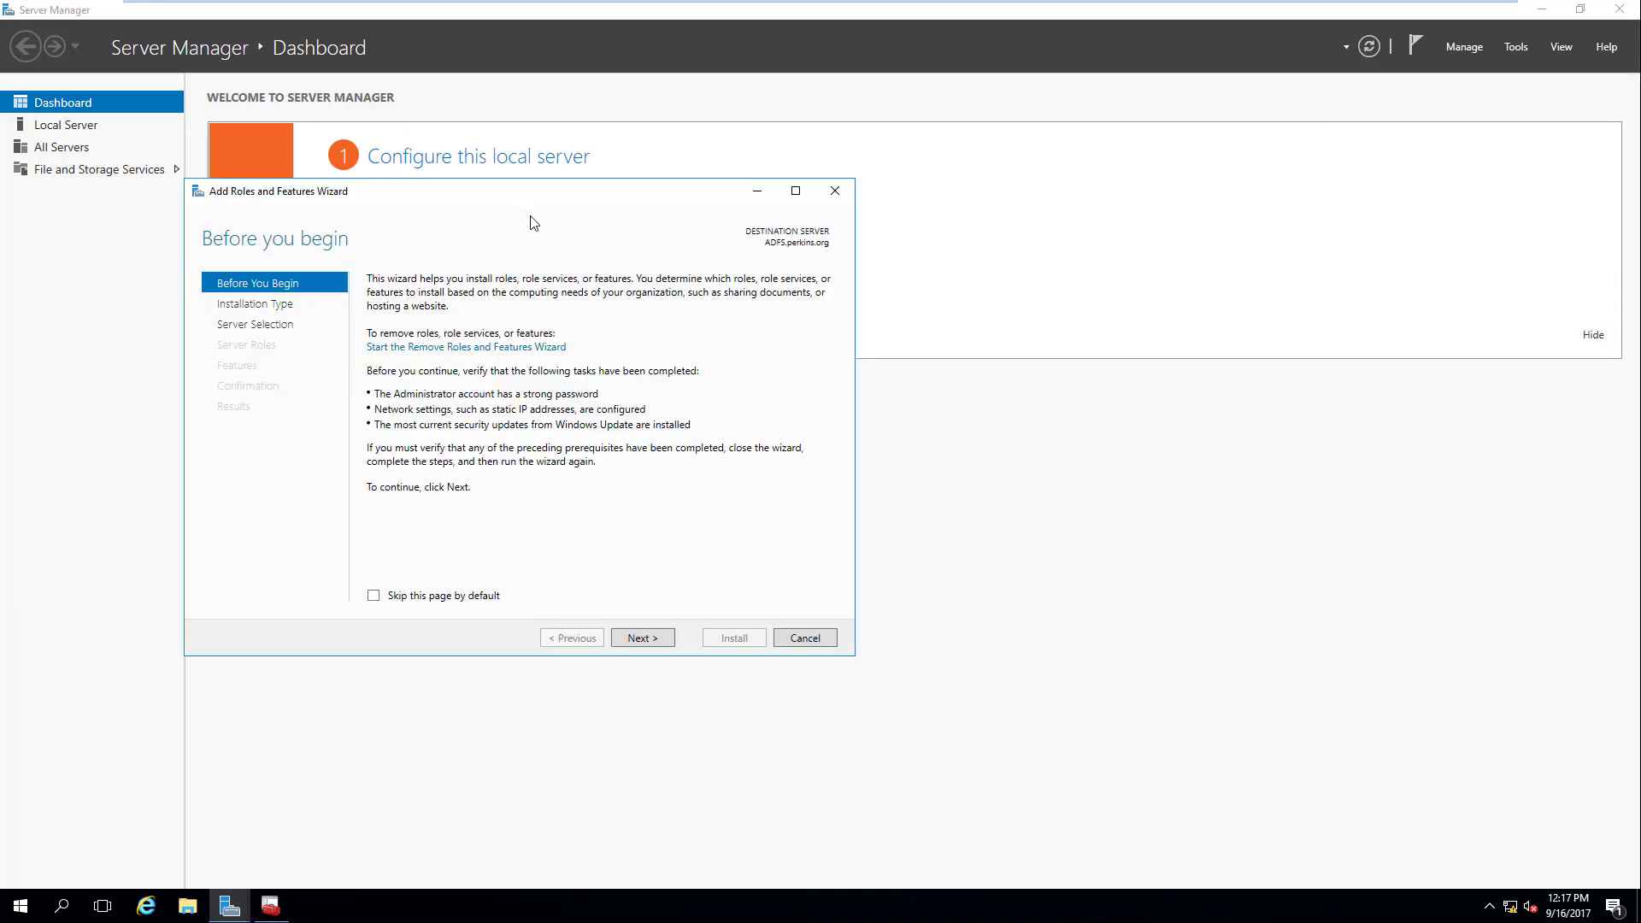
# Step: Keep role-based installation on this server, tick Active Directory Federation Services, and continue past Features
pyautogui.click(658, 645)
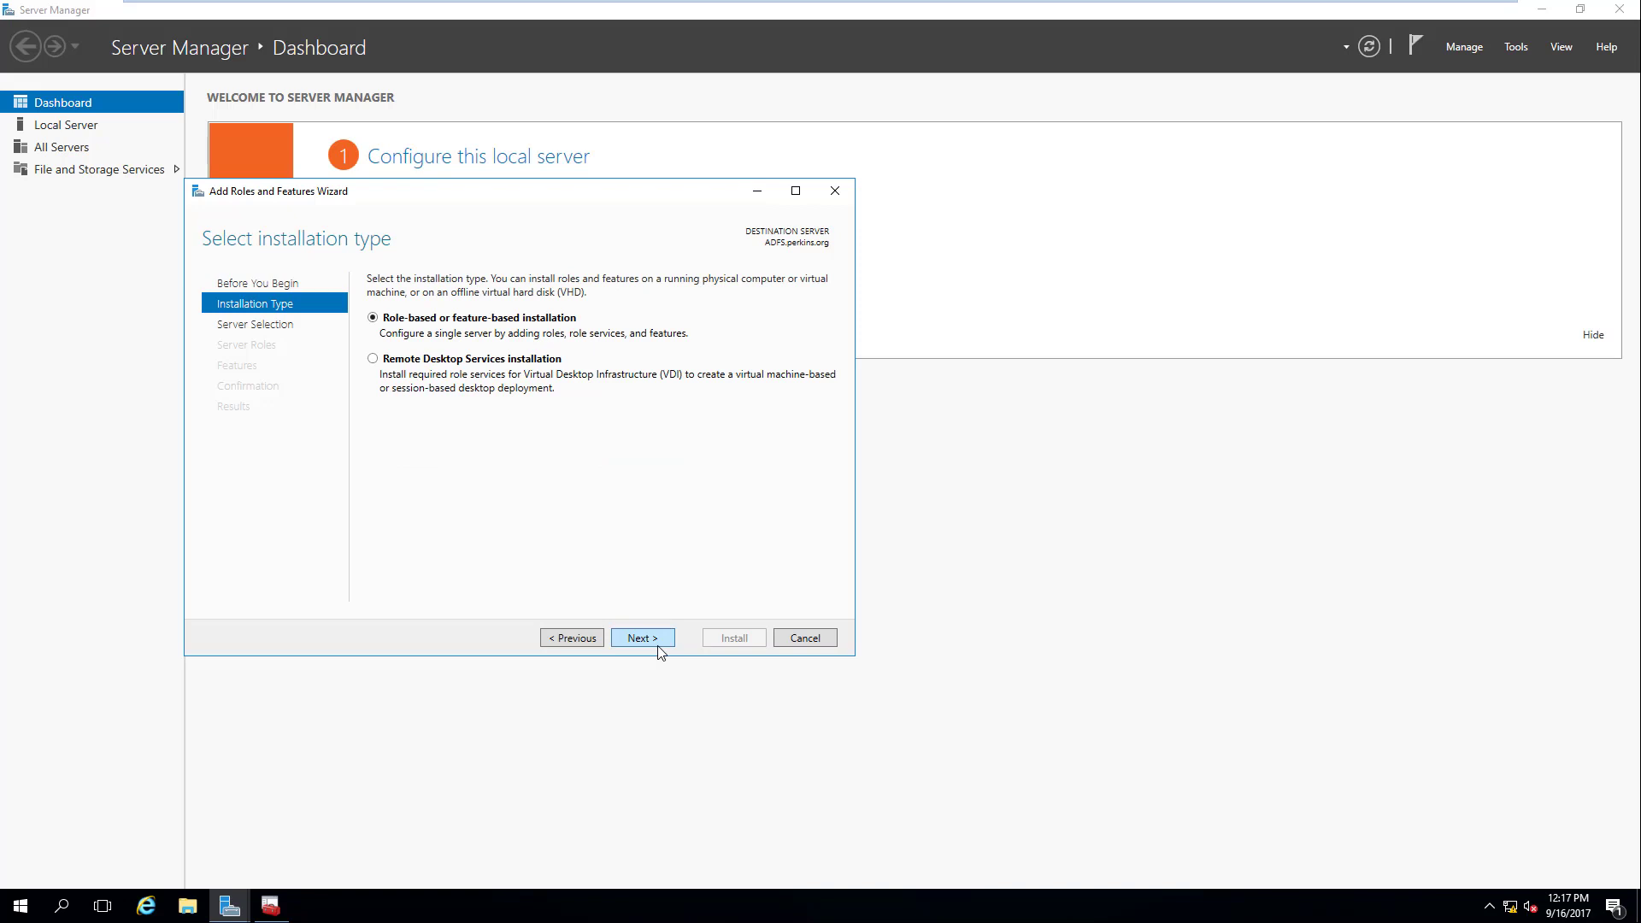
pyautogui.click(658, 647)
pyautogui.click(658, 647)
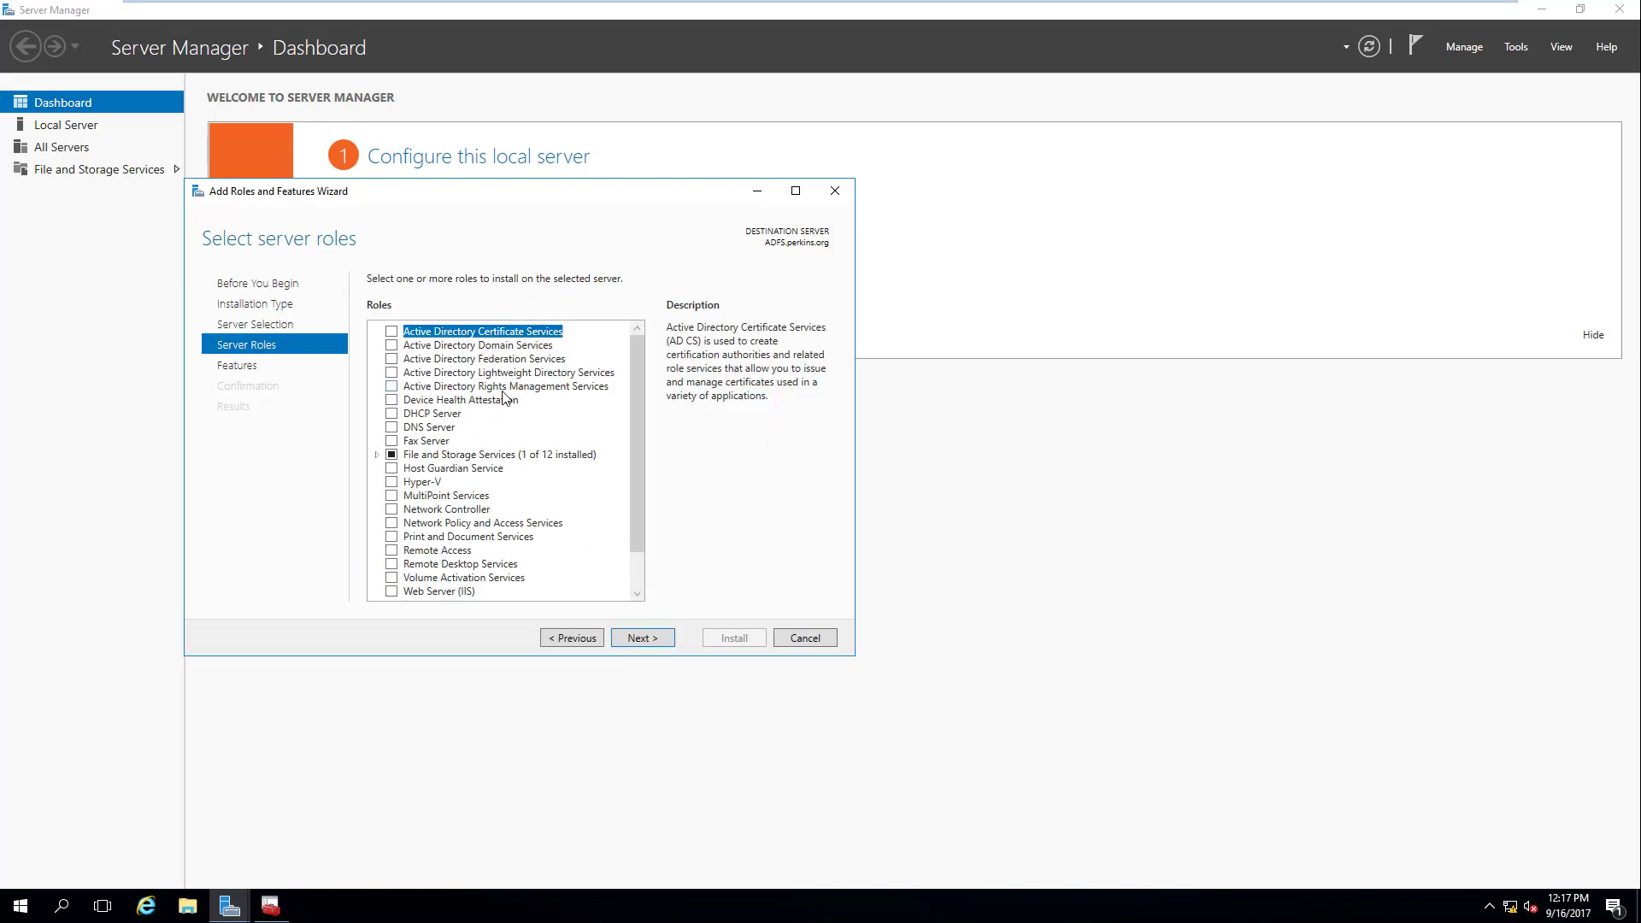
pyautogui.click(392, 360)
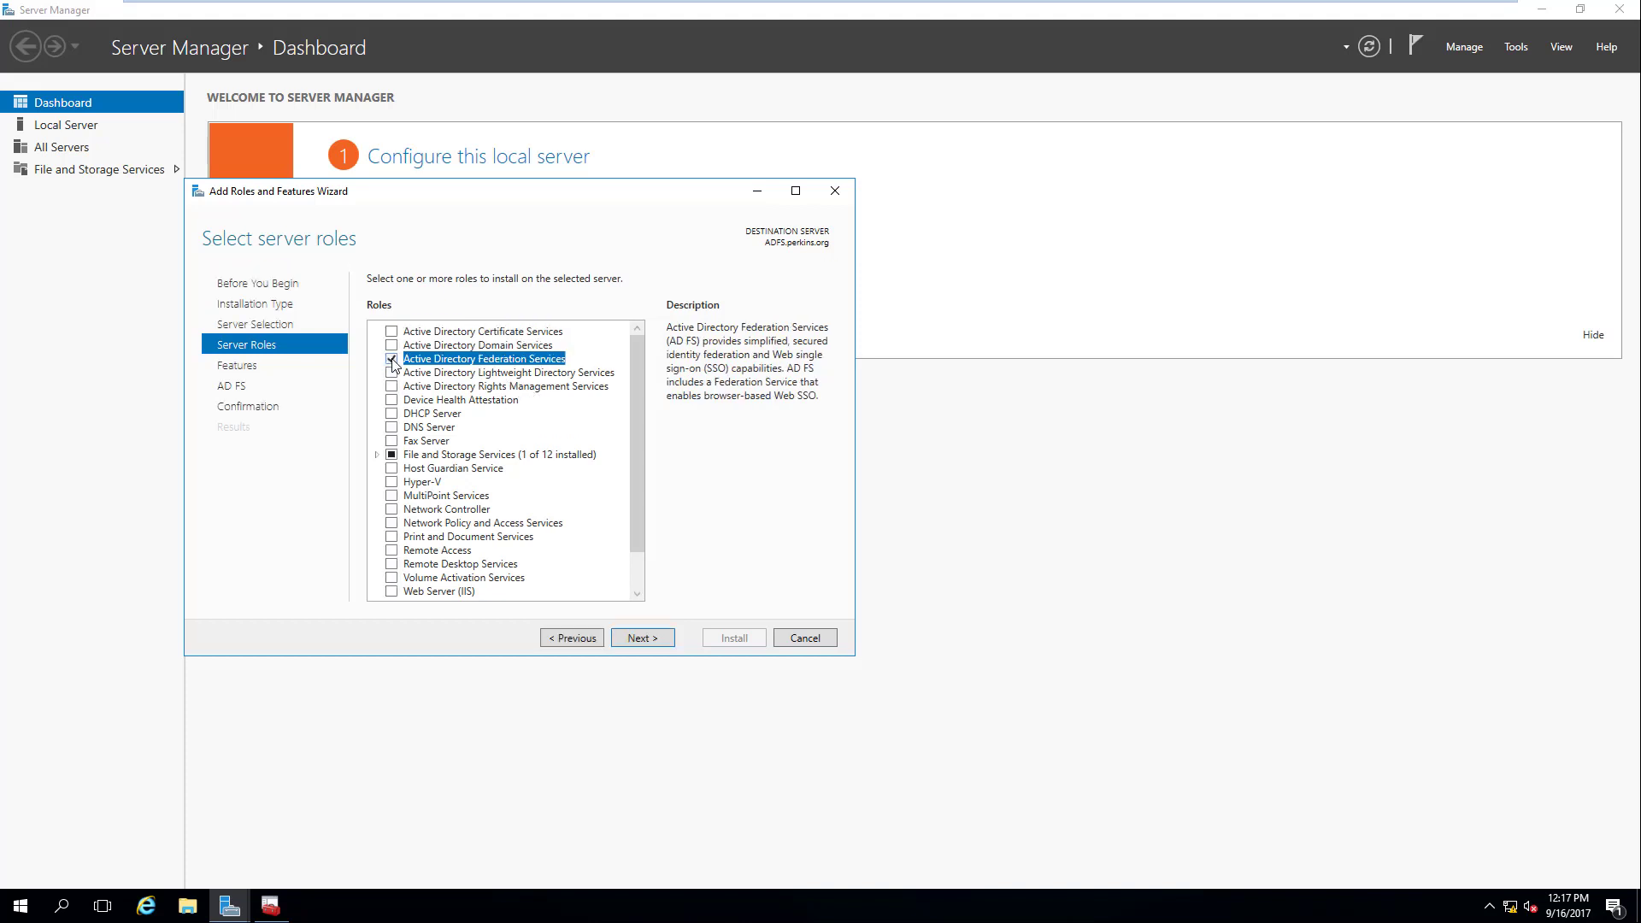
pyautogui.click(656, 642)
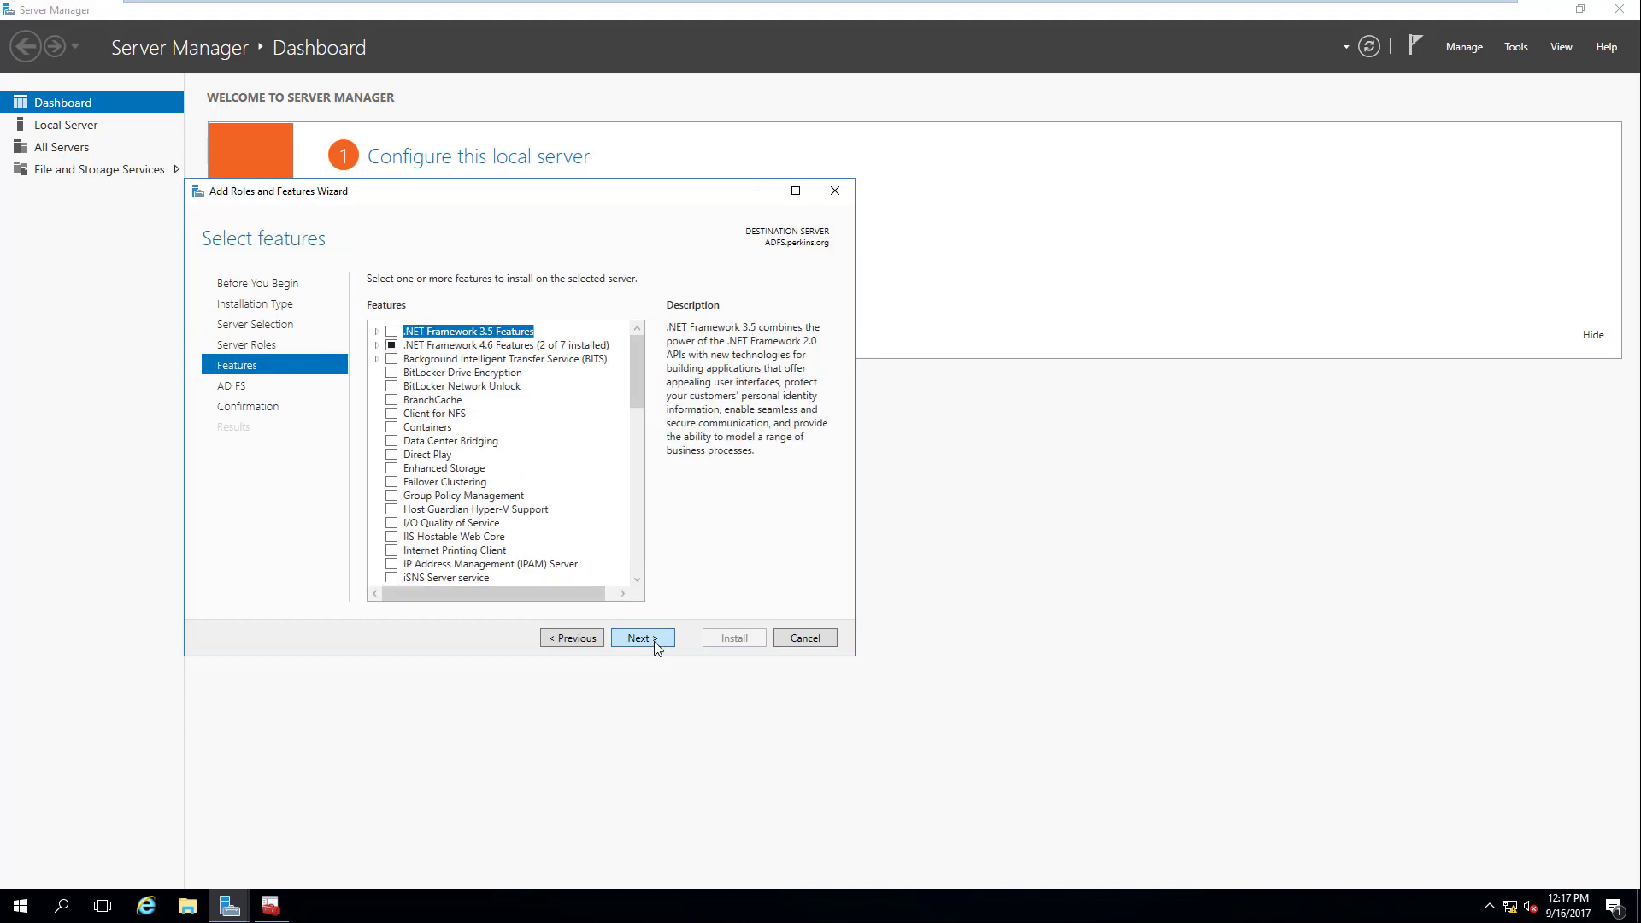
pyautogui.click(657, 643)
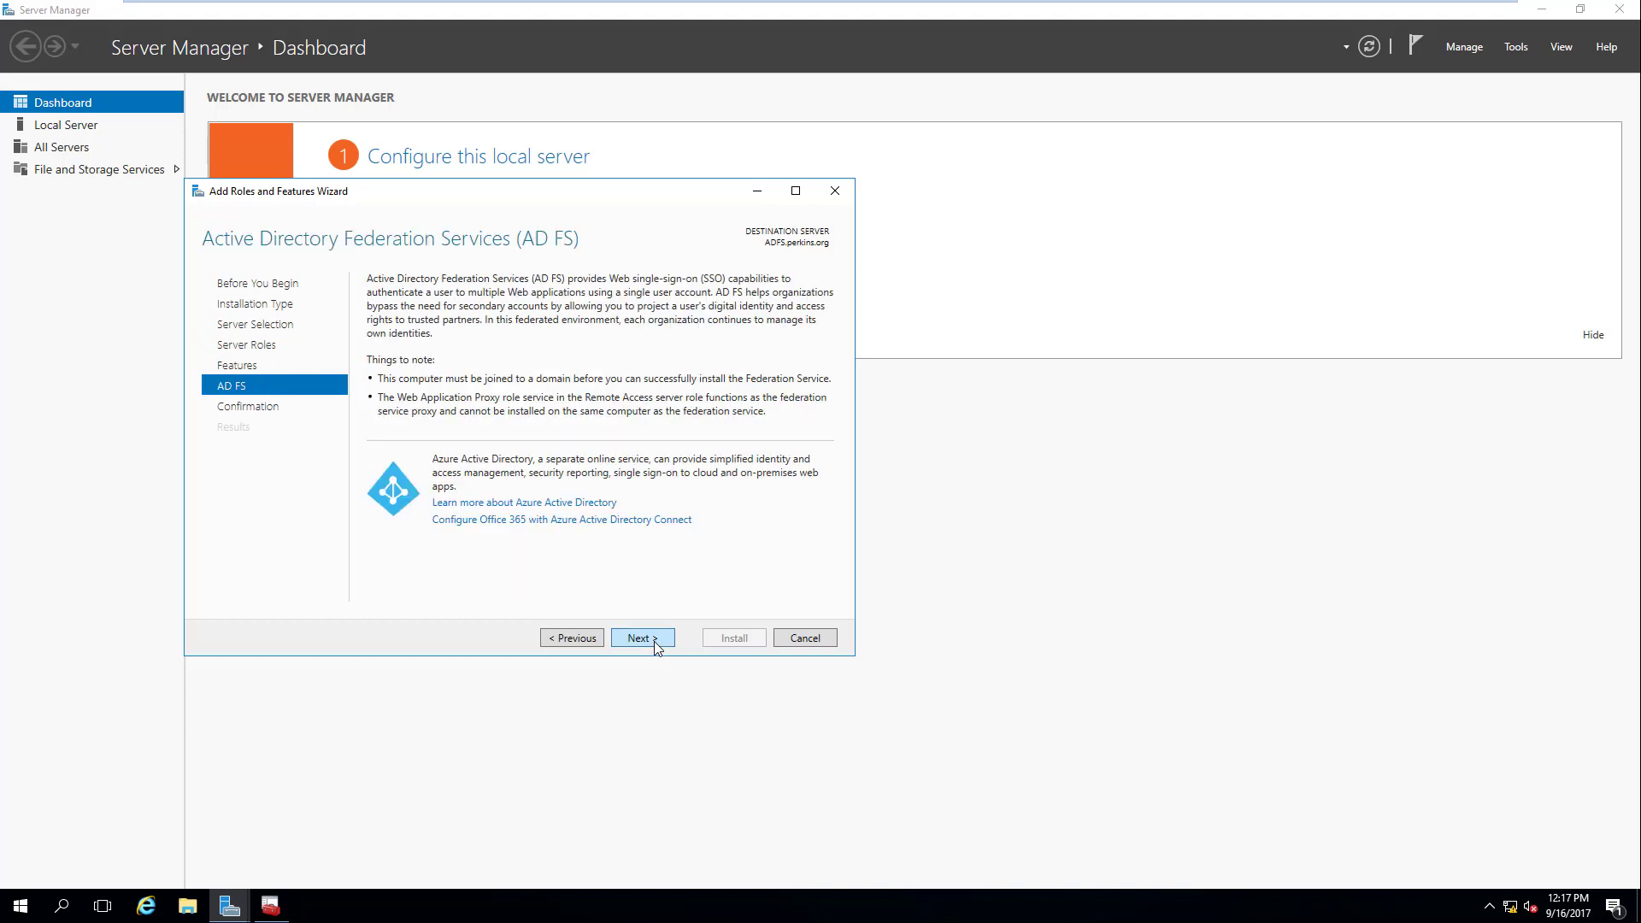
pyautogui.click(657, 643)
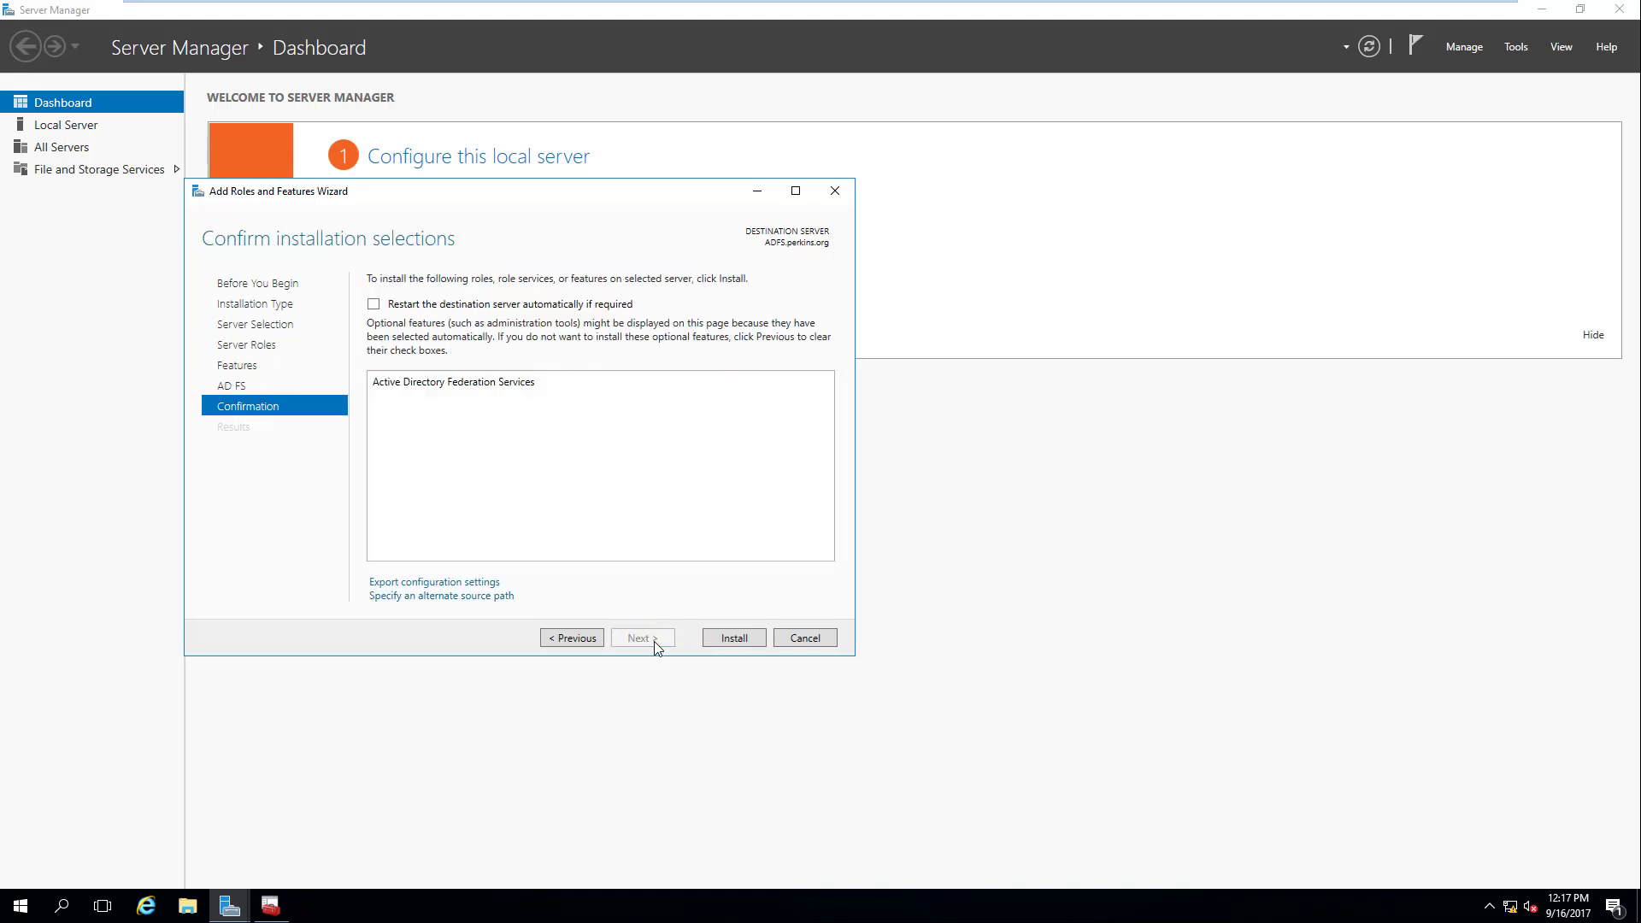
# Step: Install the Active Directory Federation Services role on ADFS.perkins.org
pyautogui.click(739, 640)
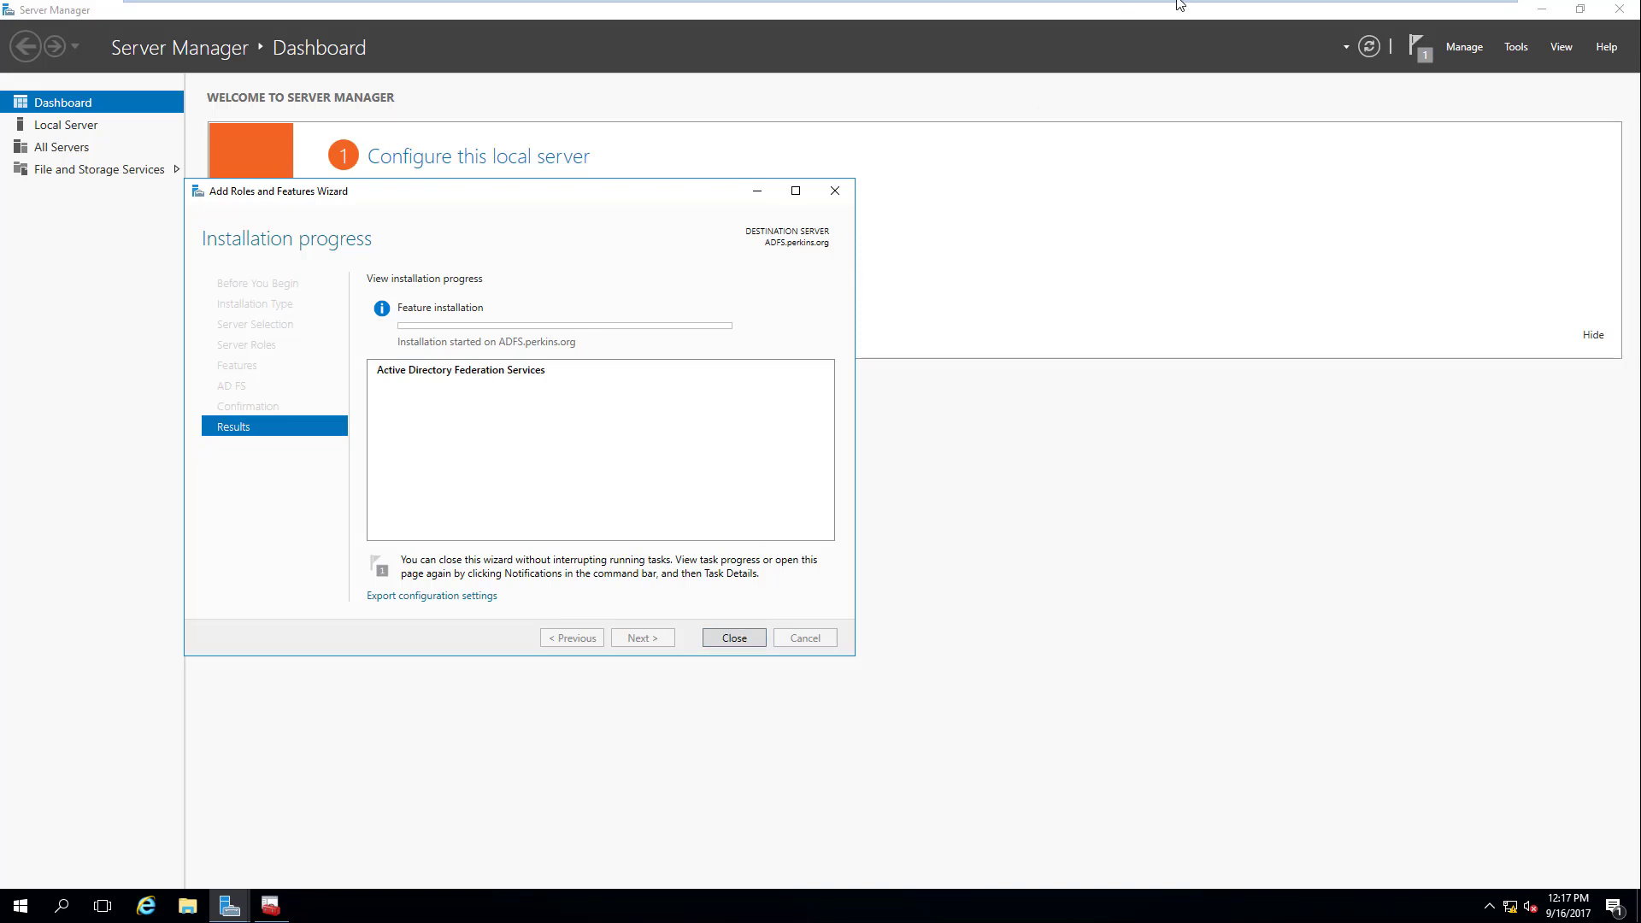
pyautogui.moveTo(1184, 4)
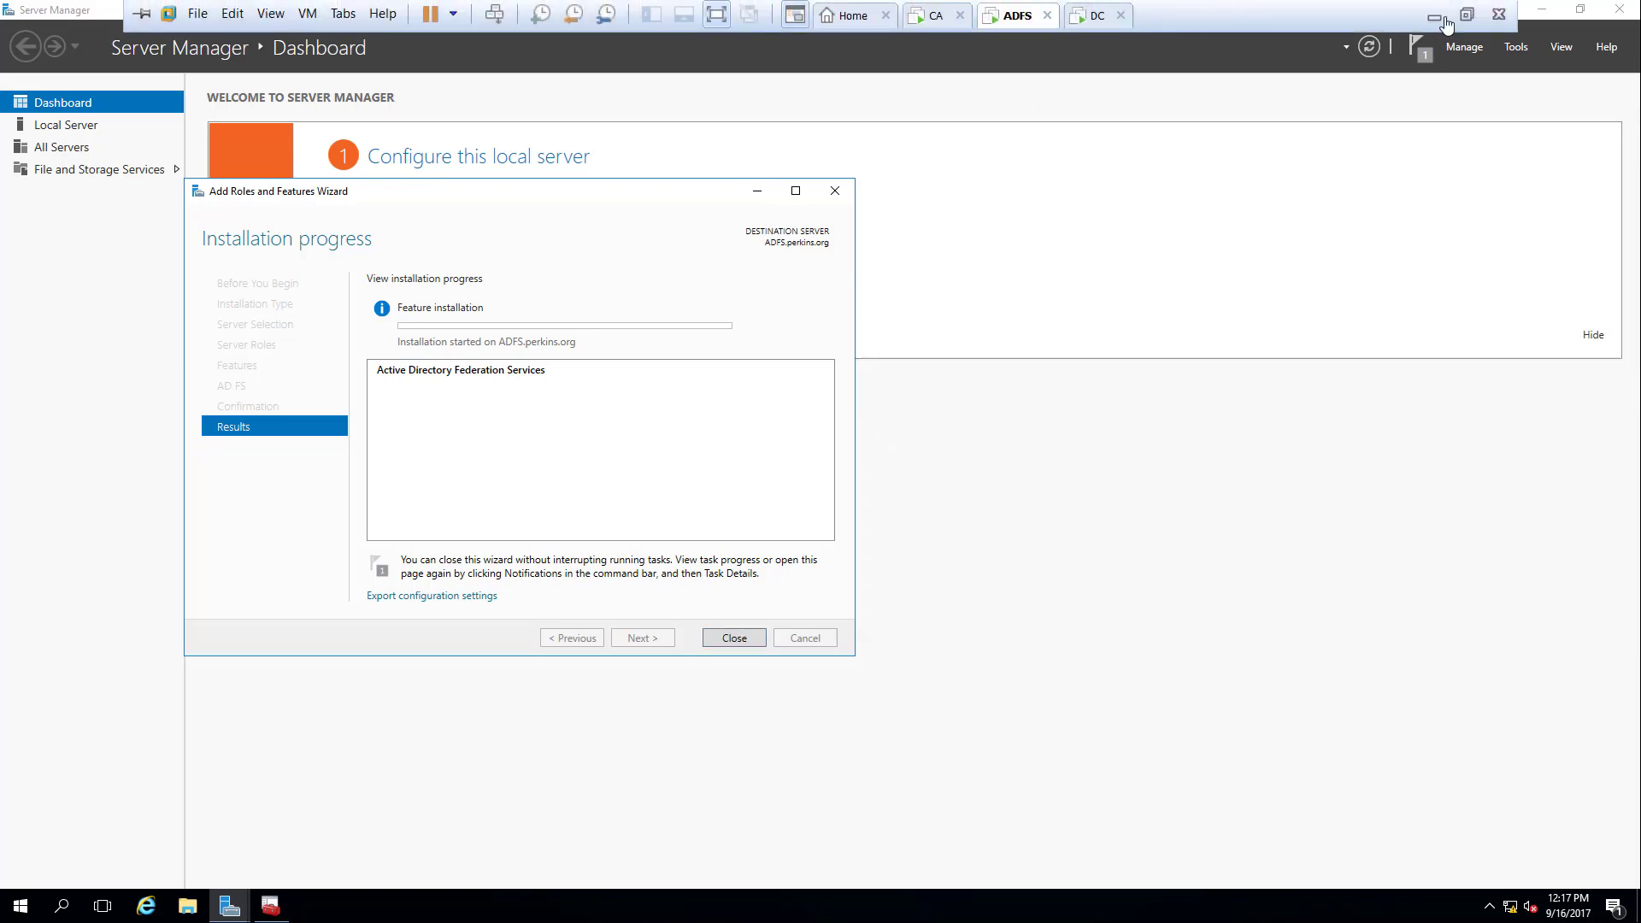
# Step: Exit VMware full screen, toggle the recording pause, then restore the VM to full screen
pyautogui.click(1468, 15)
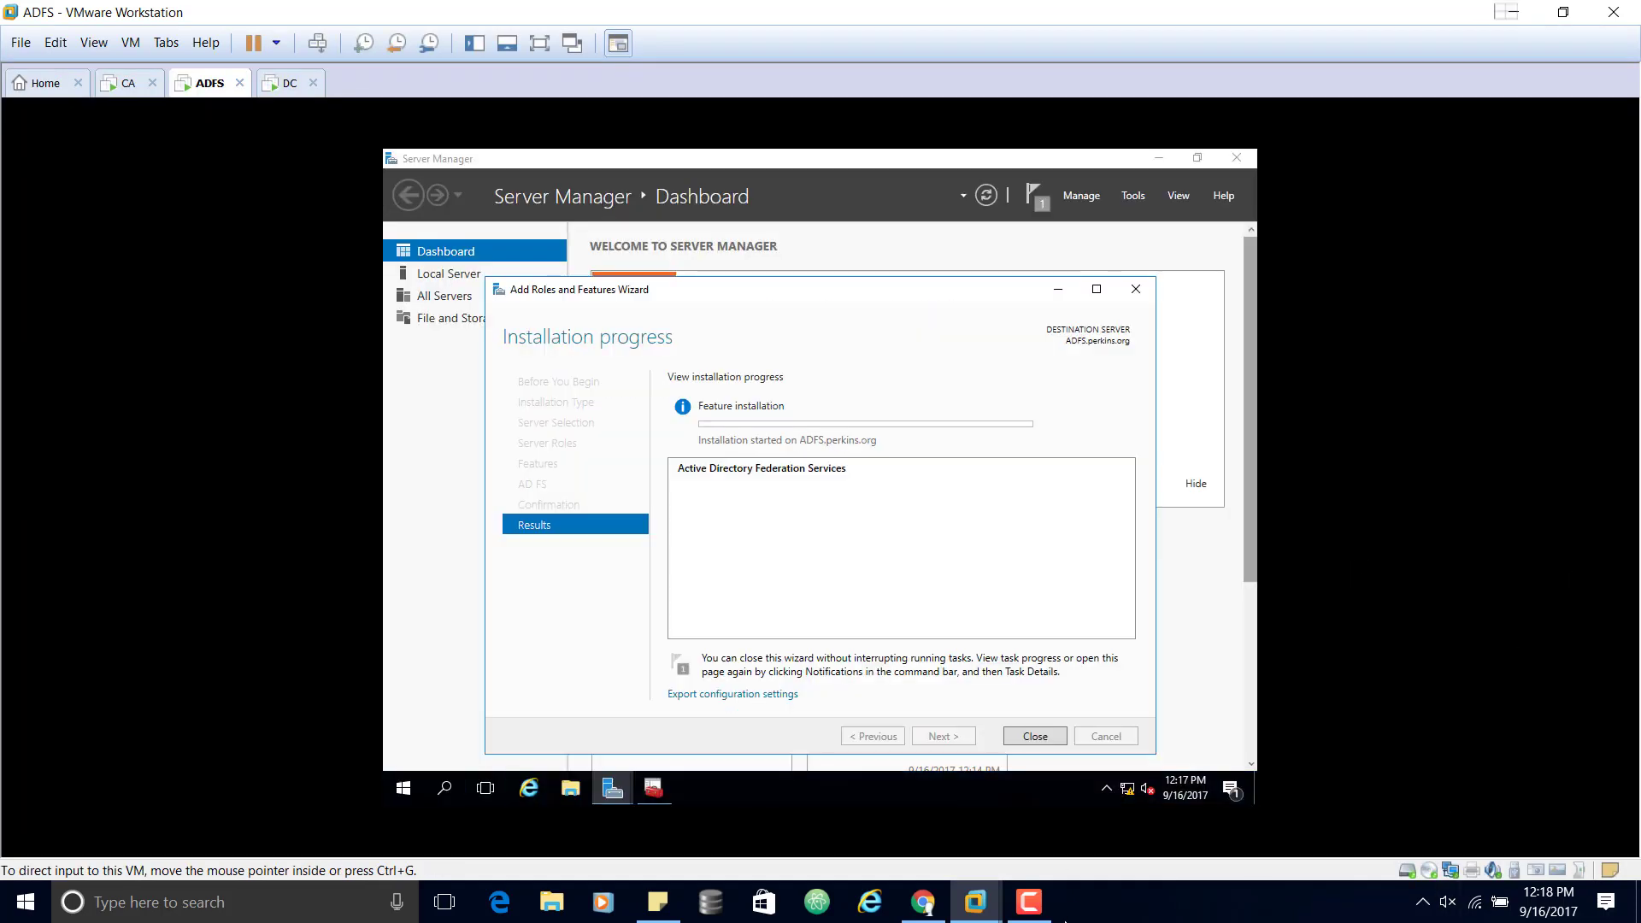
pyautogui.moveTo(1050, 904)
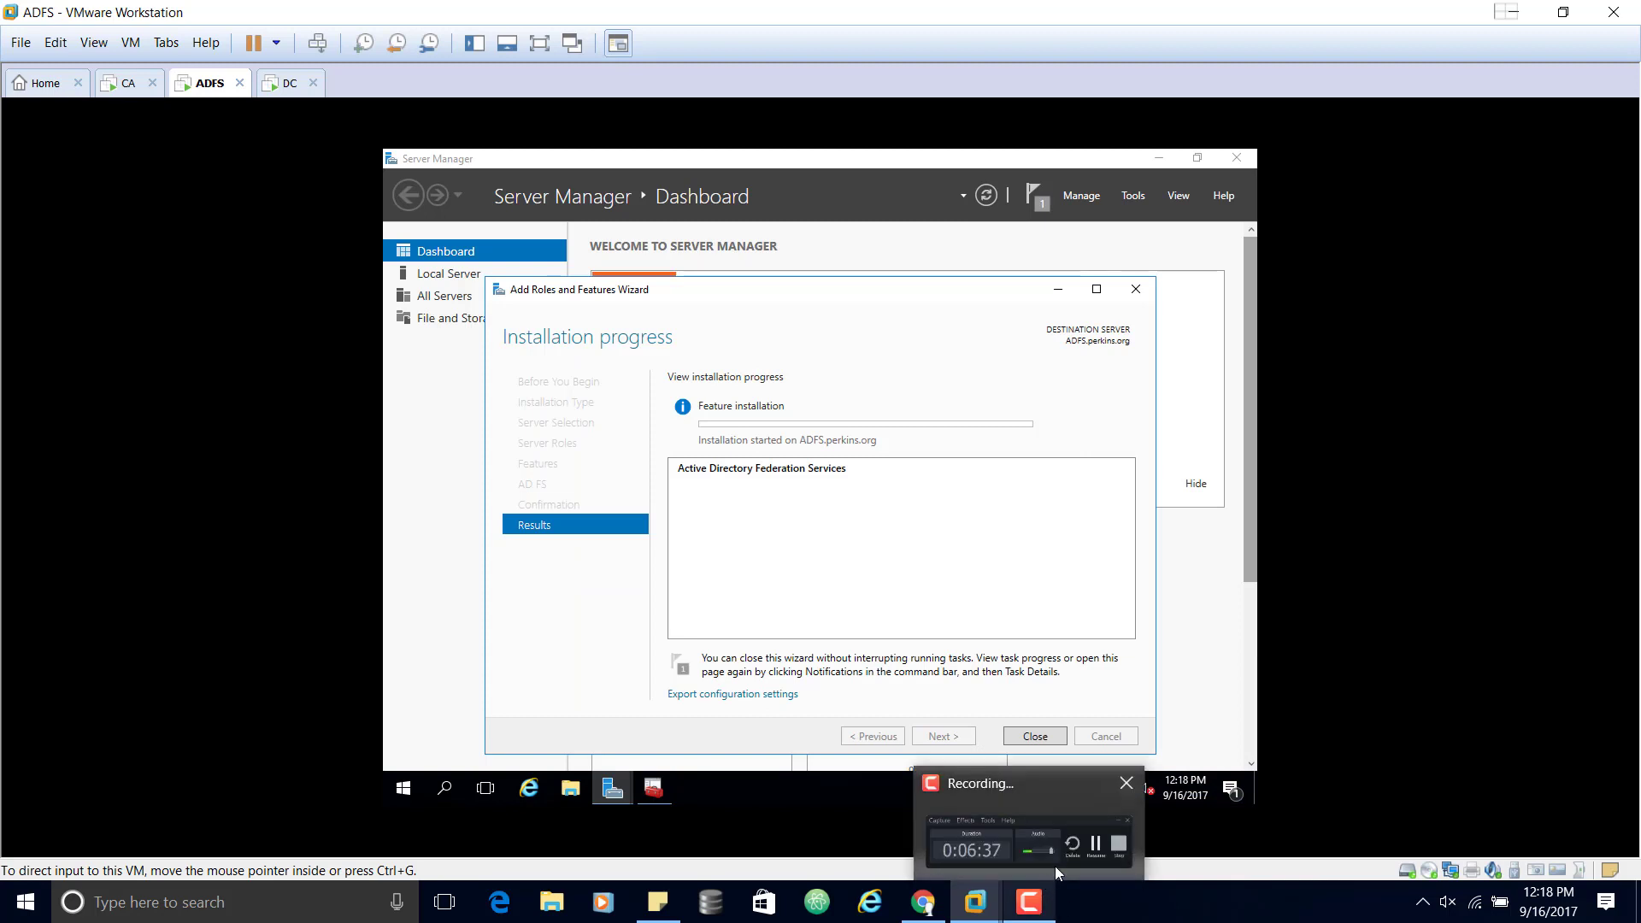
pyautogui.click(1054, 865)
pyautogui.click(1417, 733)
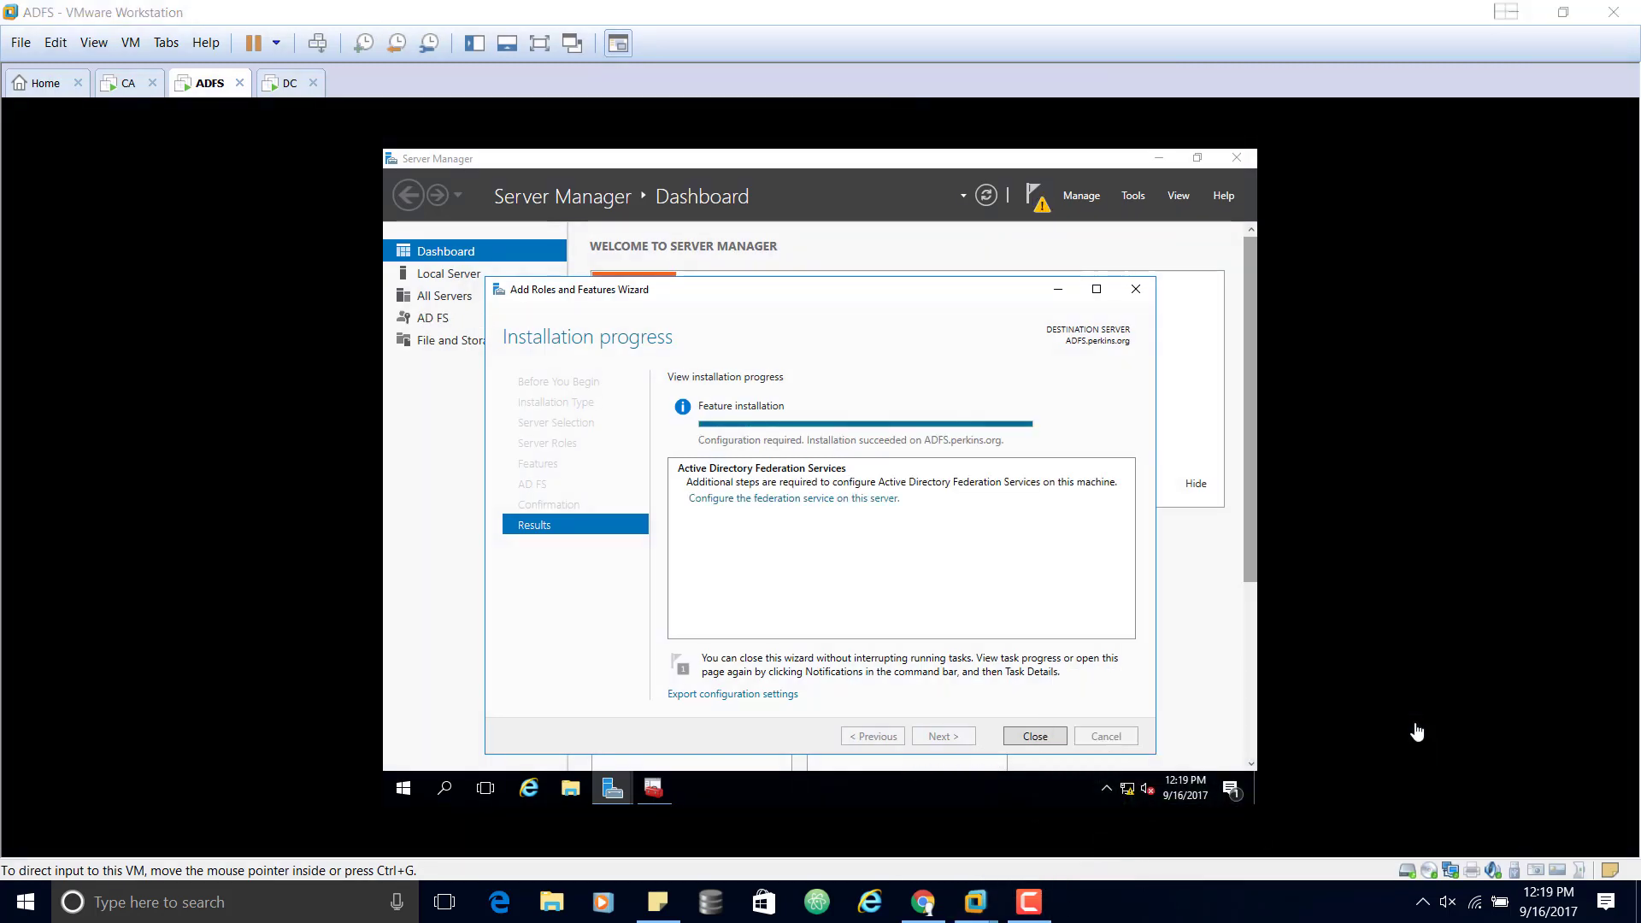
pyautogui.click(540, 43)
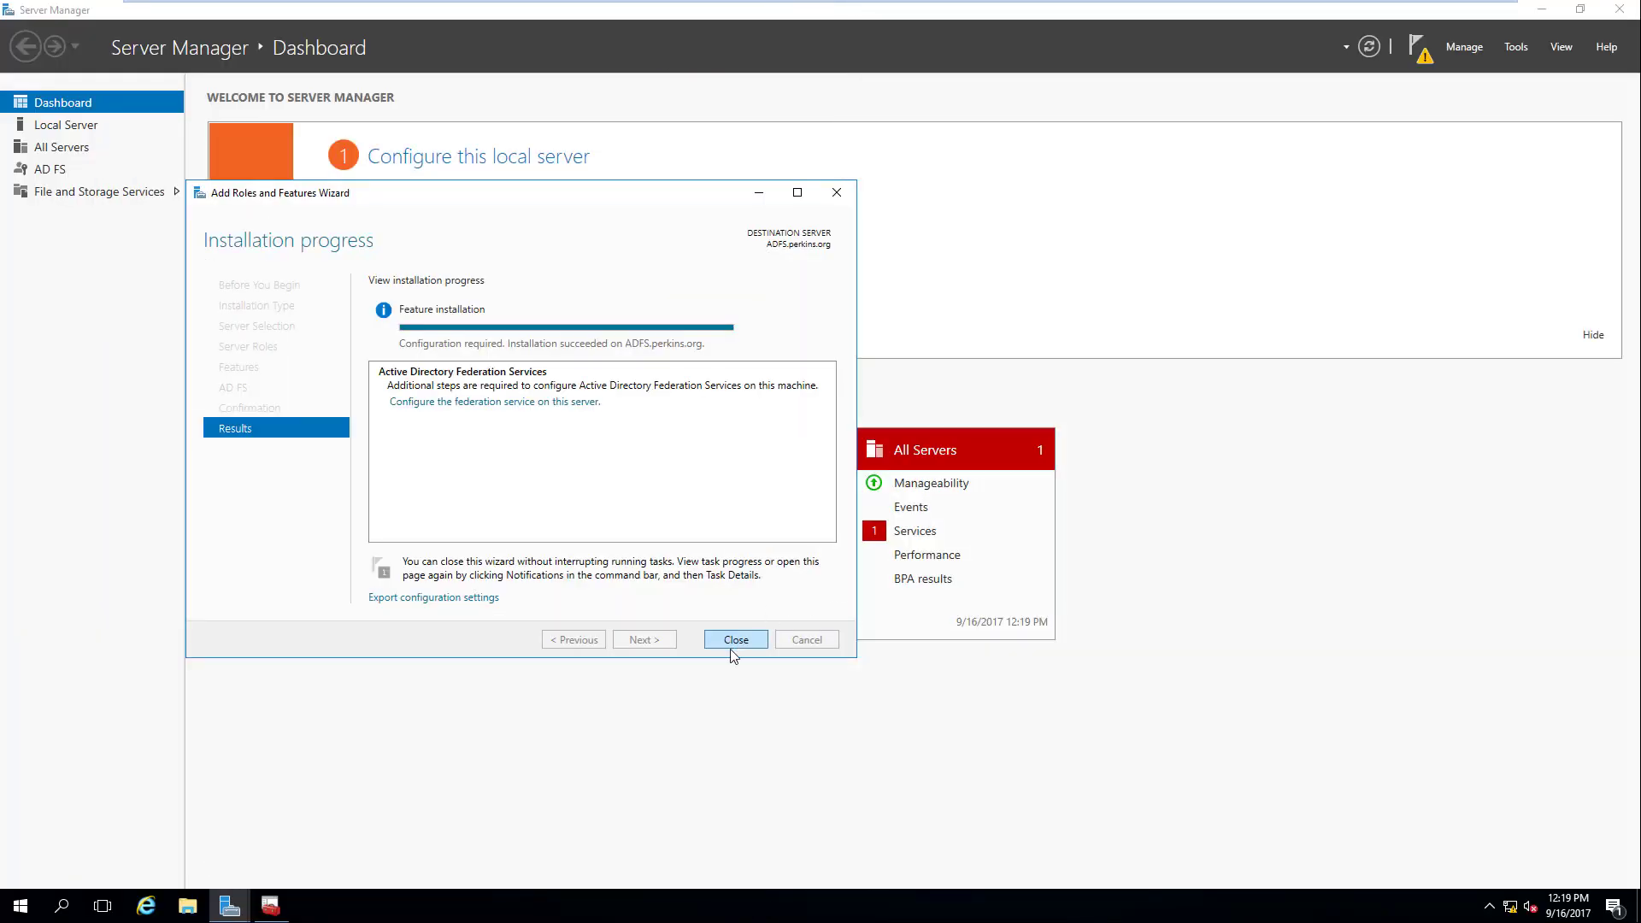
# Step: Close the finished installation wizard and launch the federation service configuration from notifications
pyautogui.click(732, 647)
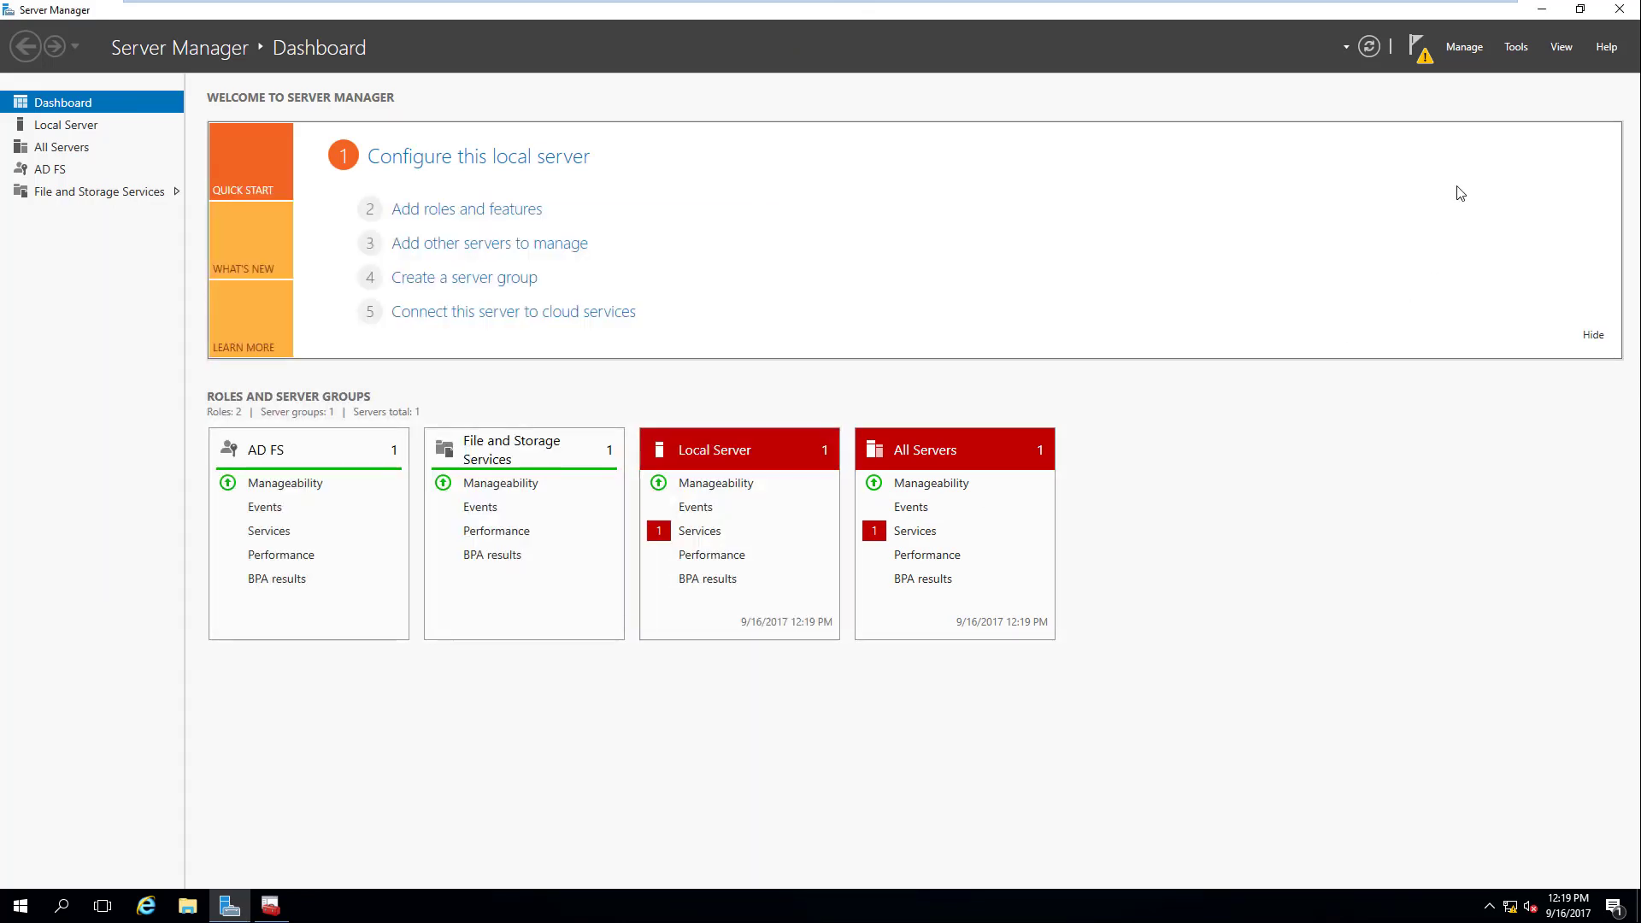
pyautogui.click(1421, 53)
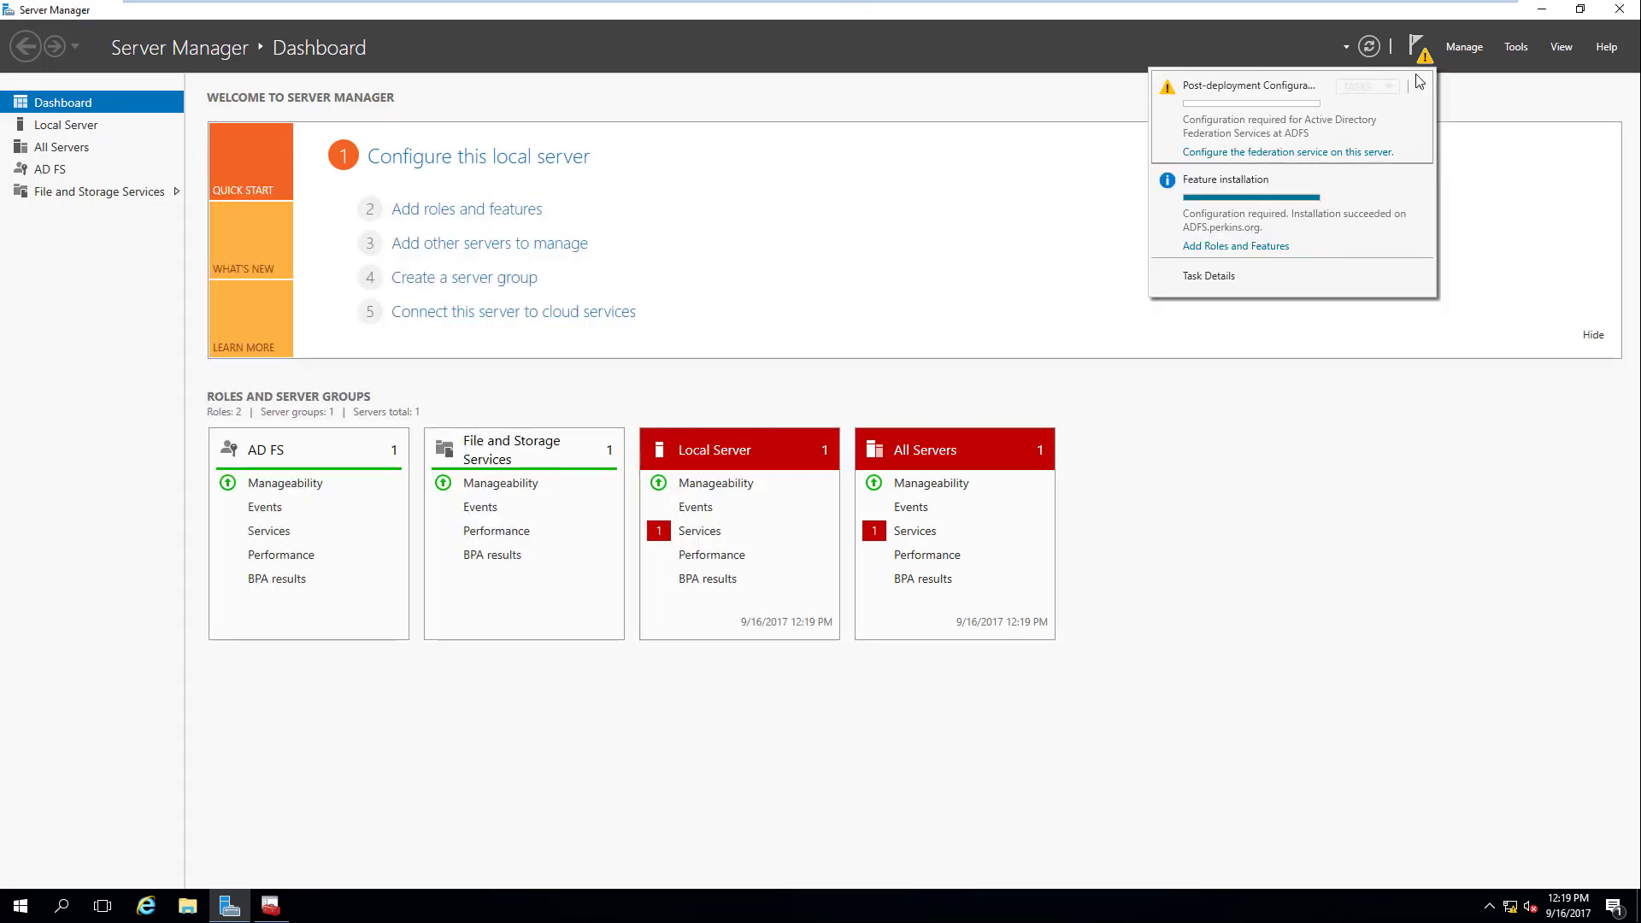
pyautogui.click(1289, 153)
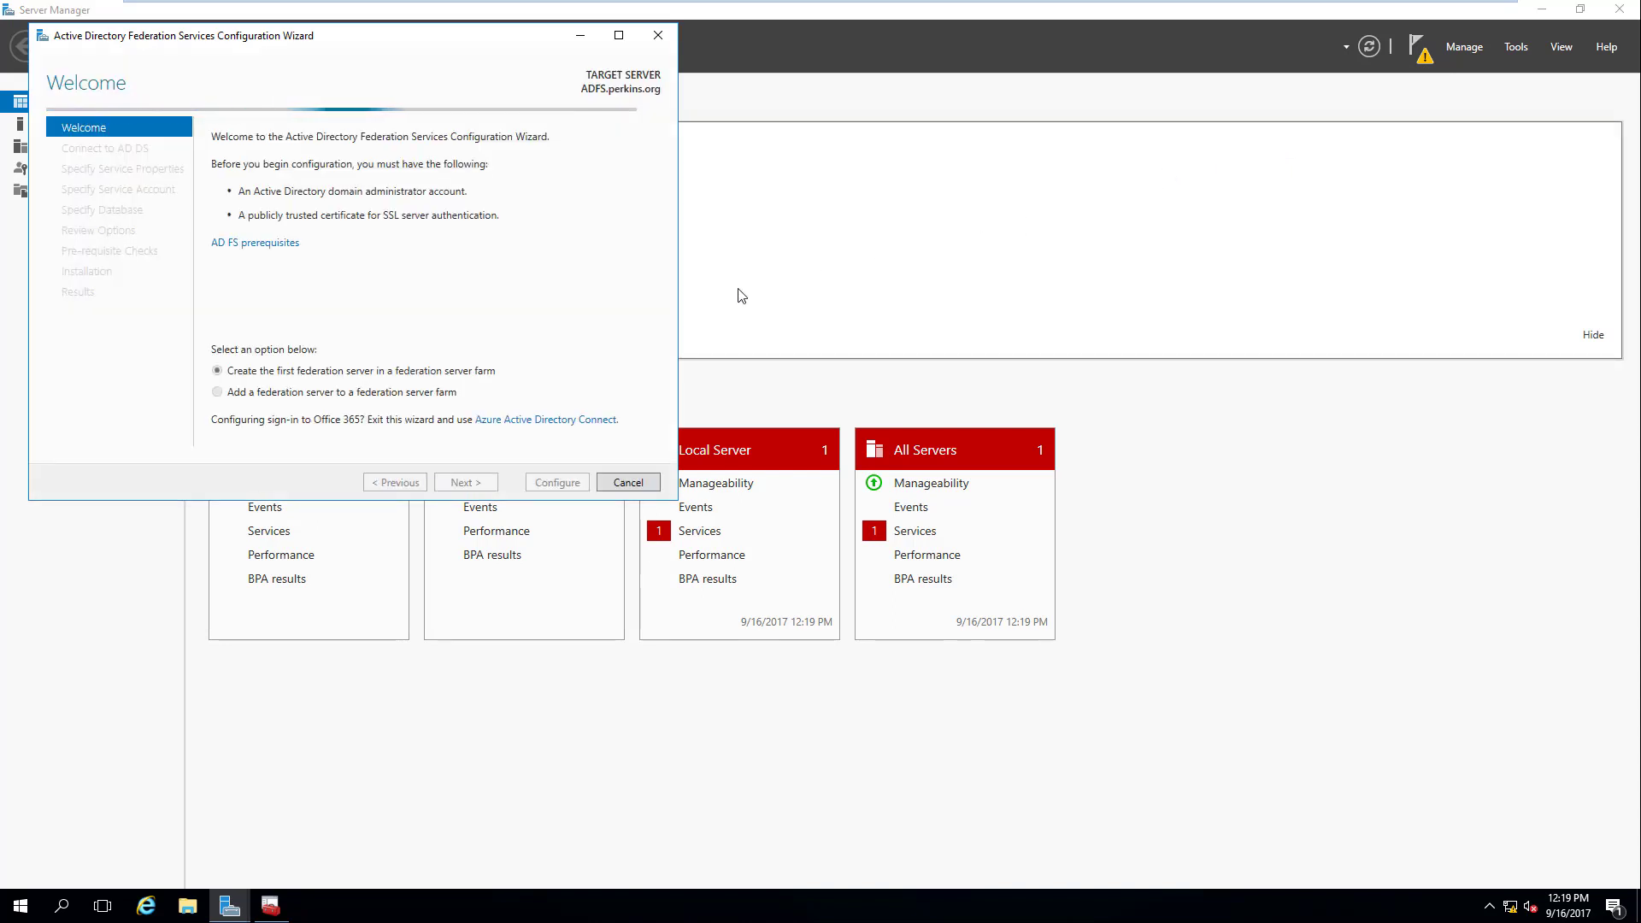
pyautogui.moveTo(341, 44); pyautogui.dragTo(680, 185)
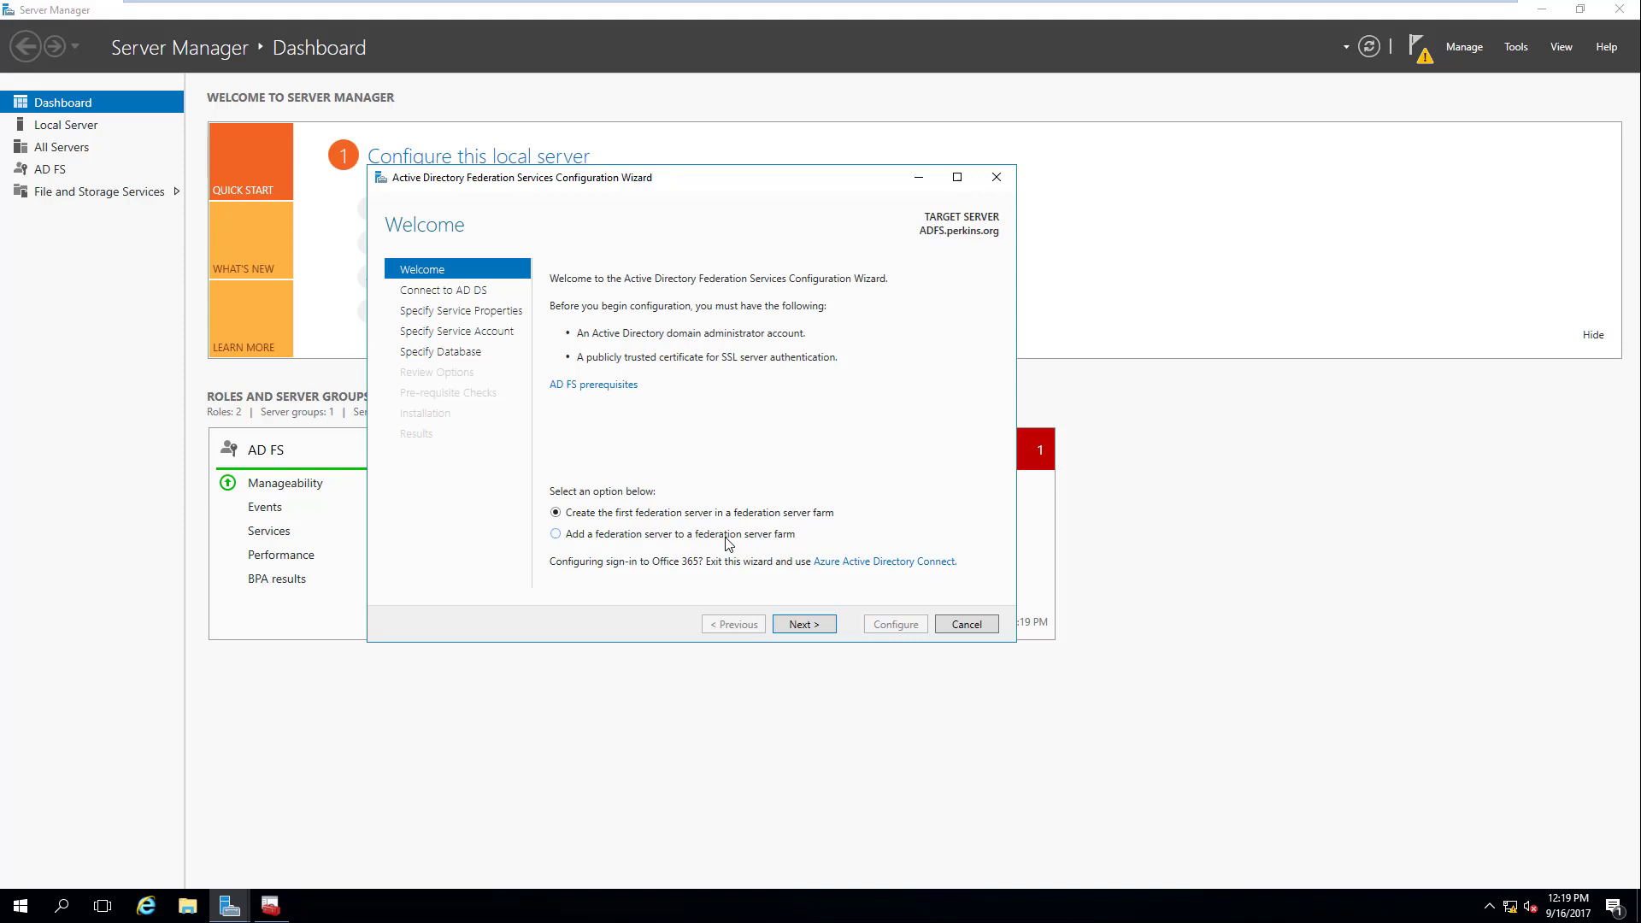
# Step: Choose creating the first federation server in a new farm and continue
pyautogui.click(557, 535)
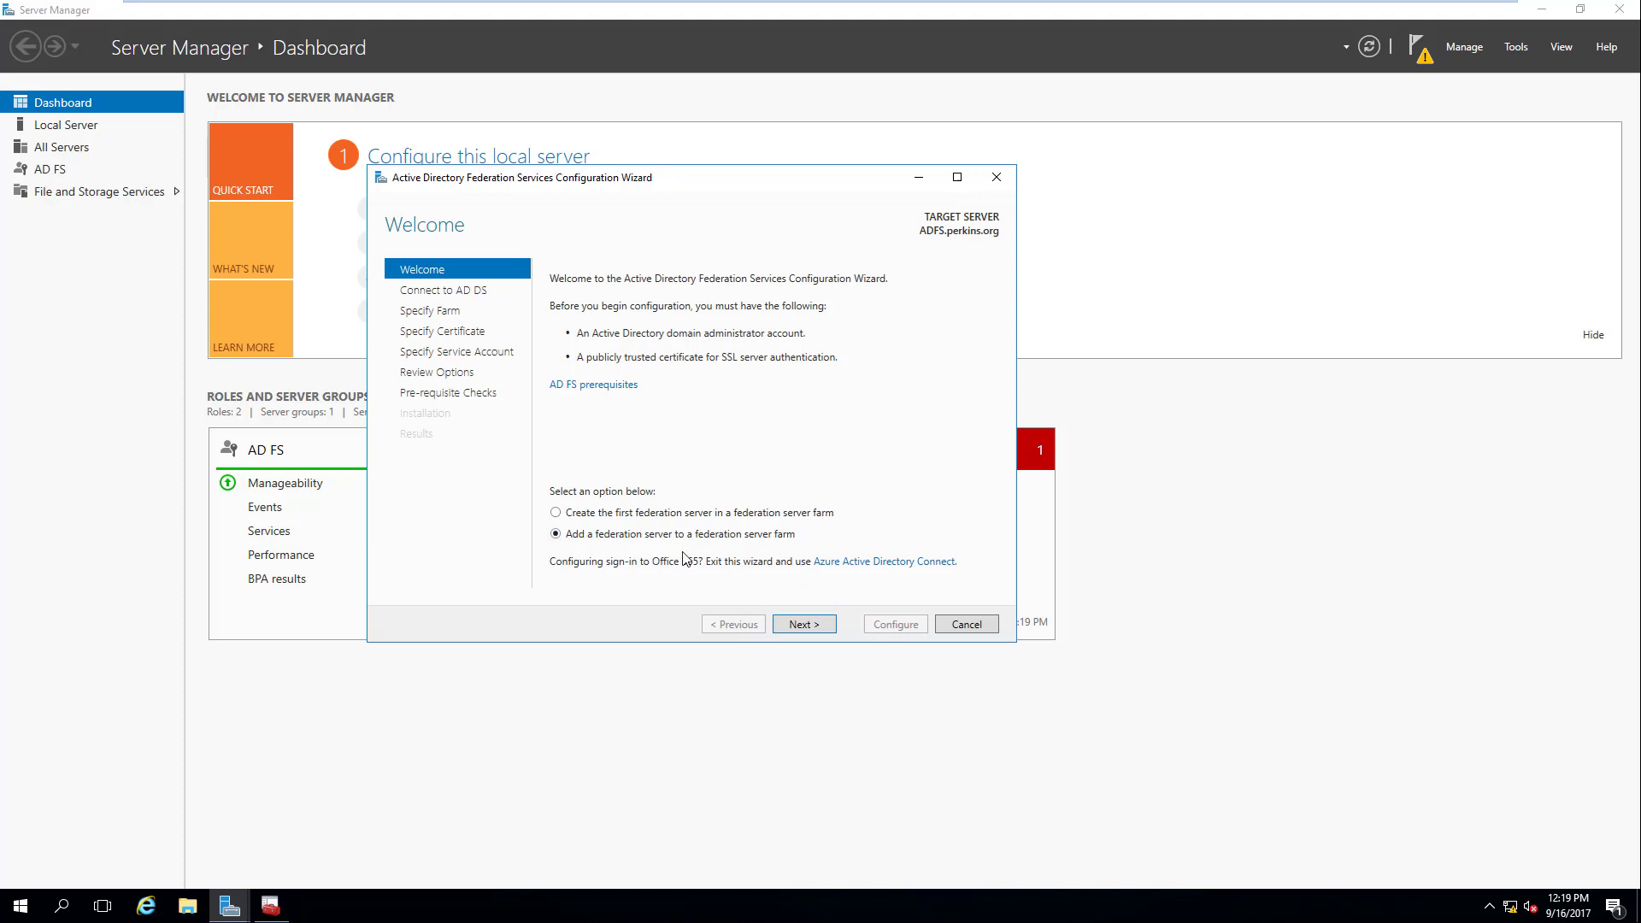
pyautogui.click(557, 513)
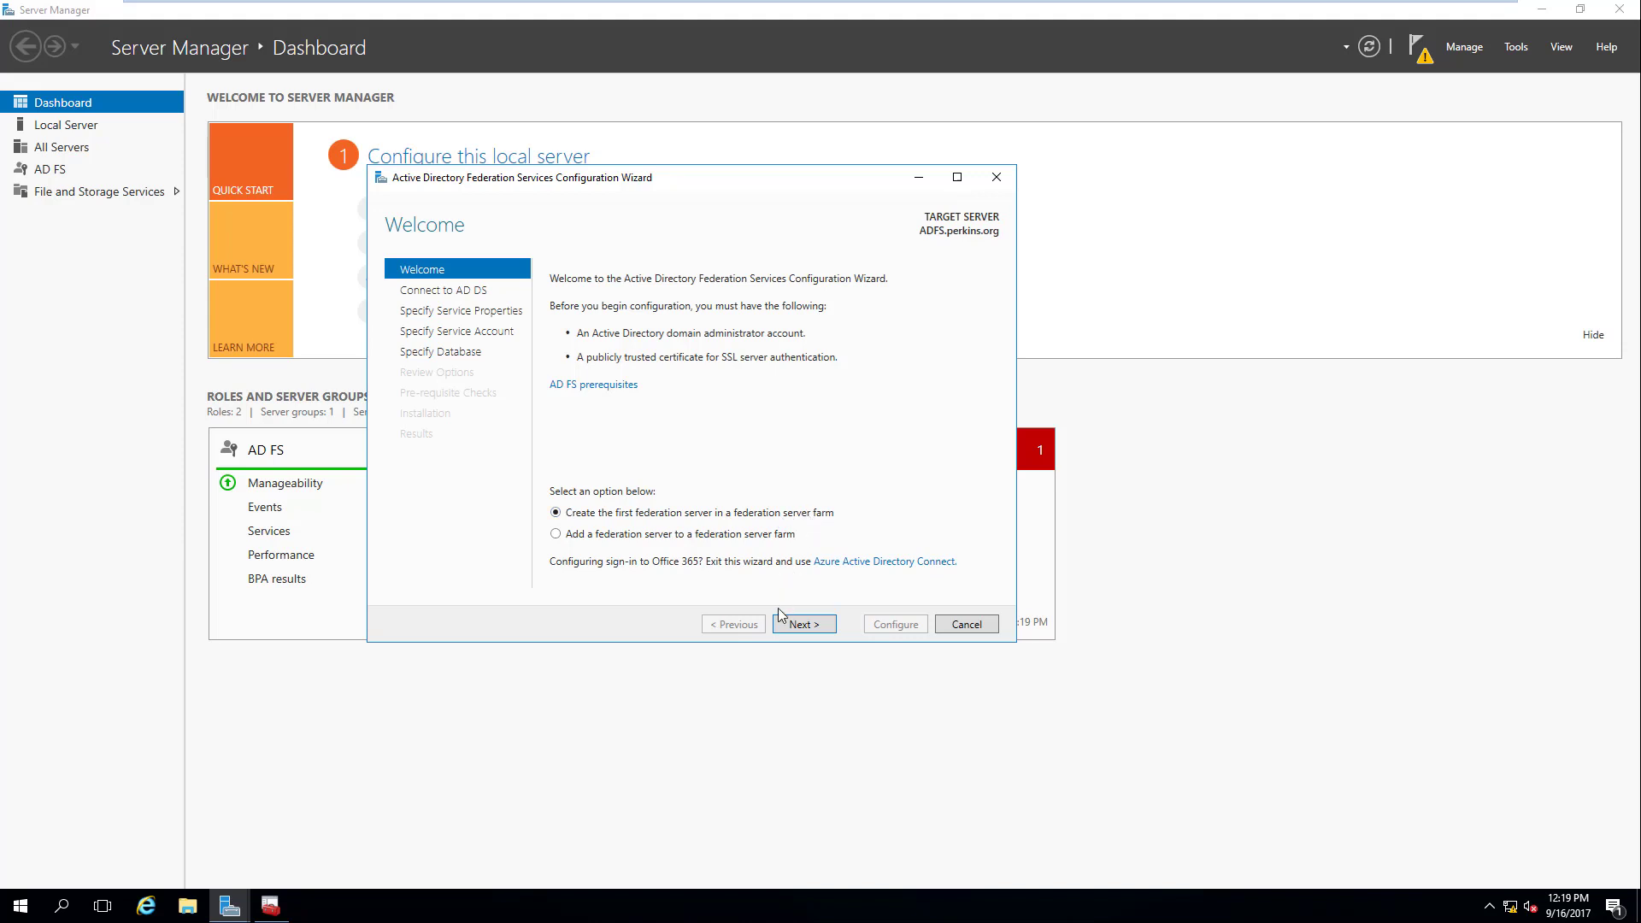
pyautogui.click(816, 624)
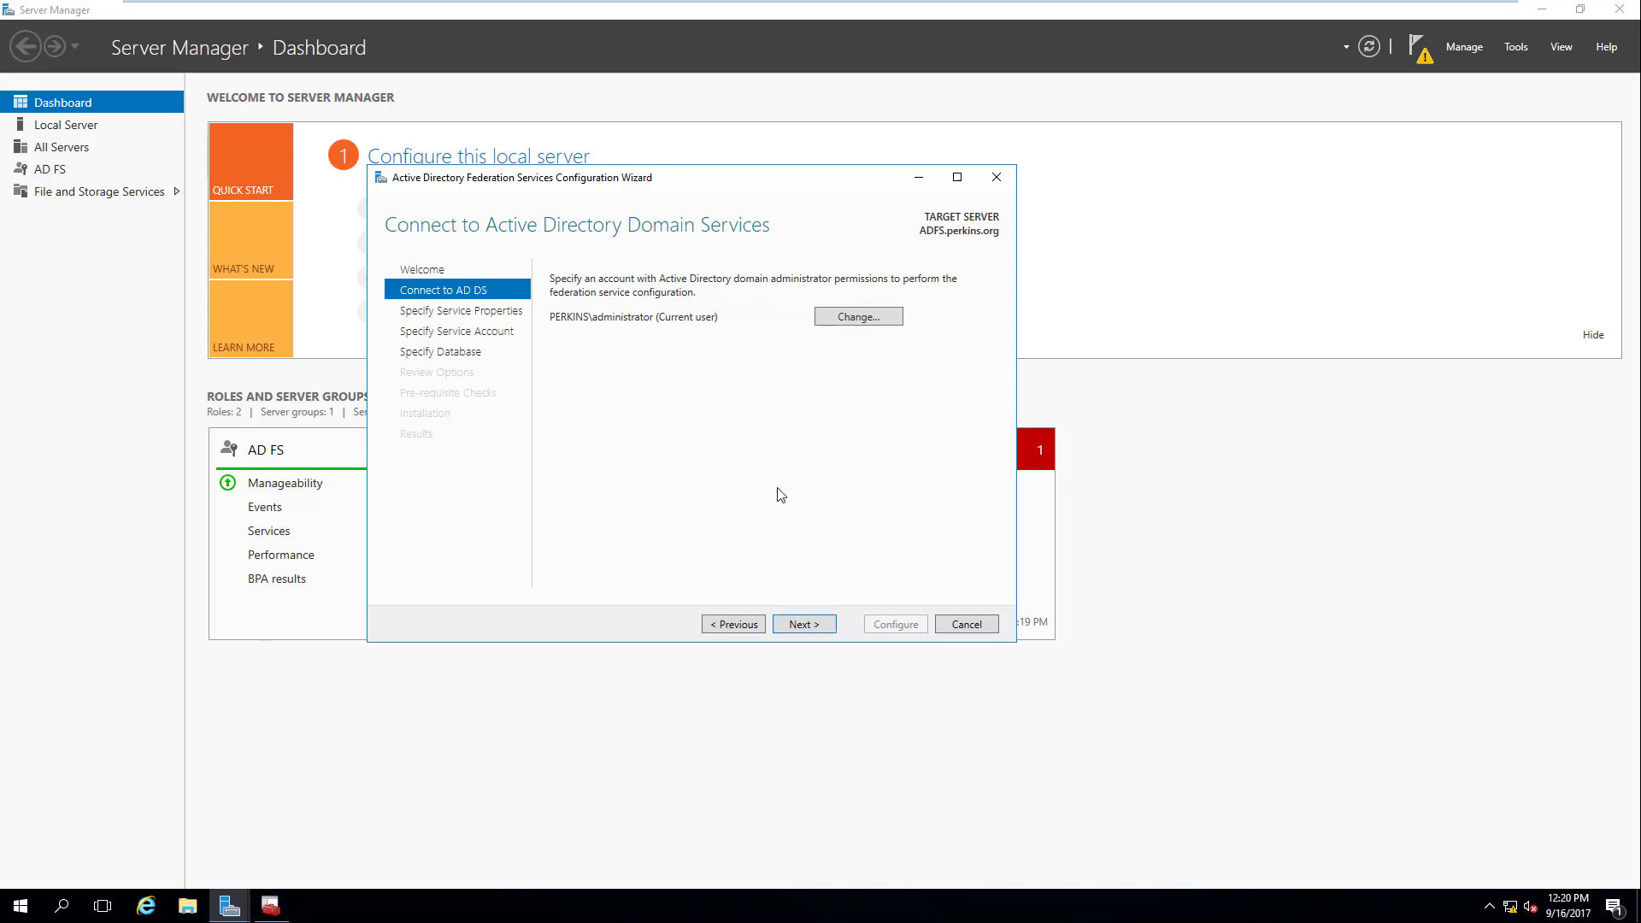
# Step: Pass Connect to AD DS and pick ADFS.perkins.org as the SSL certificate
pyautogui.click(800, 629)
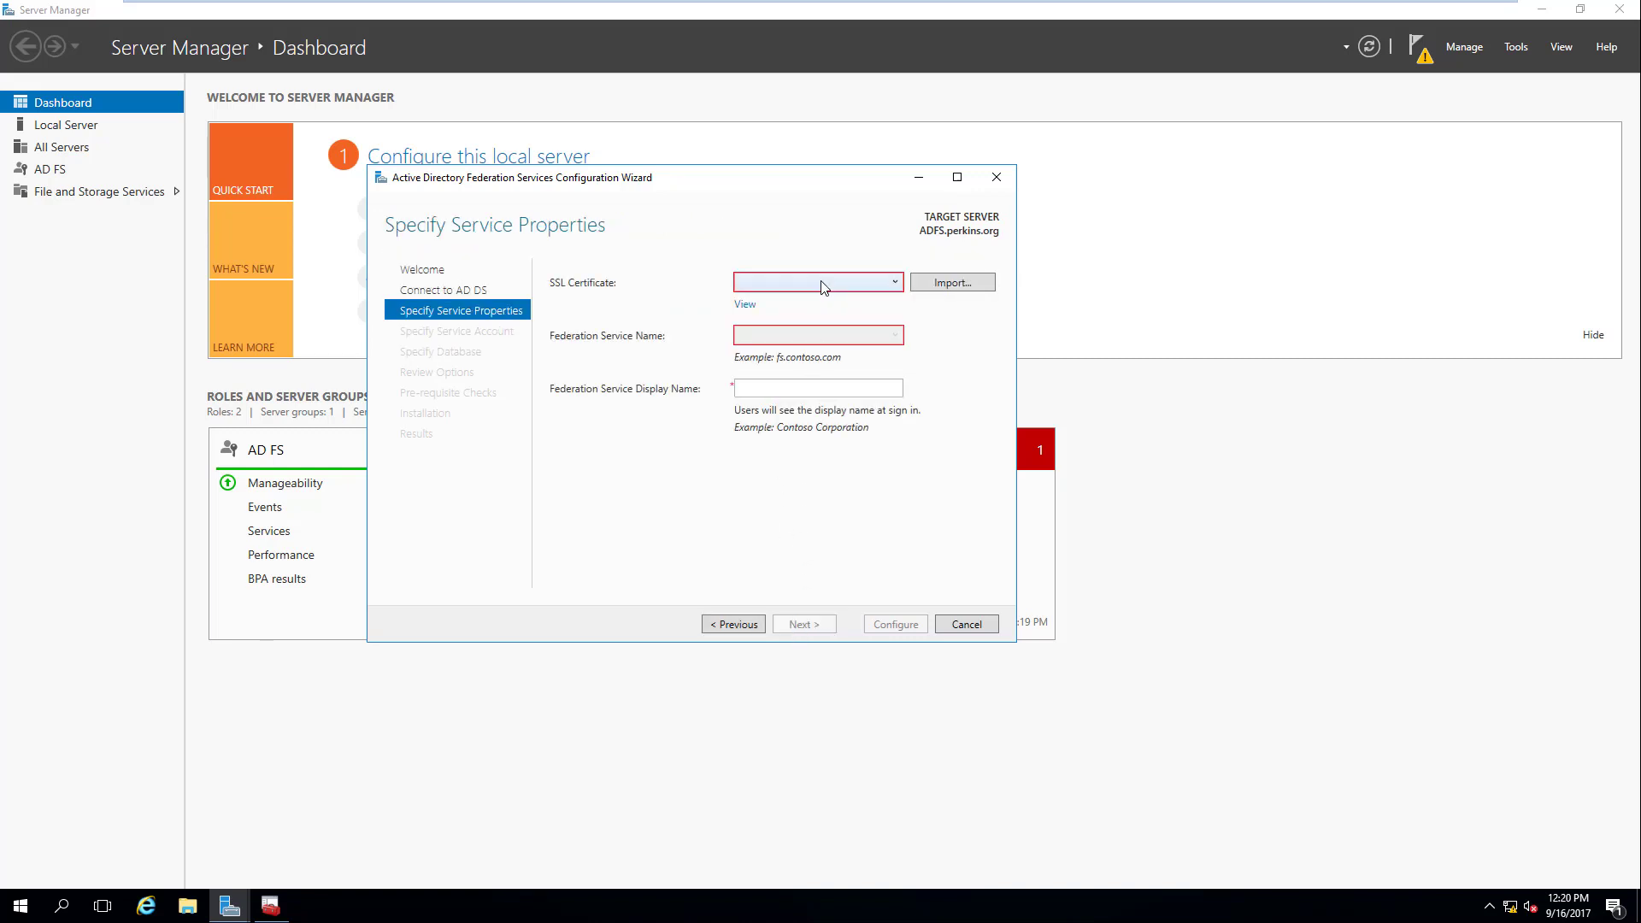
pyautogui.click(895, 282)
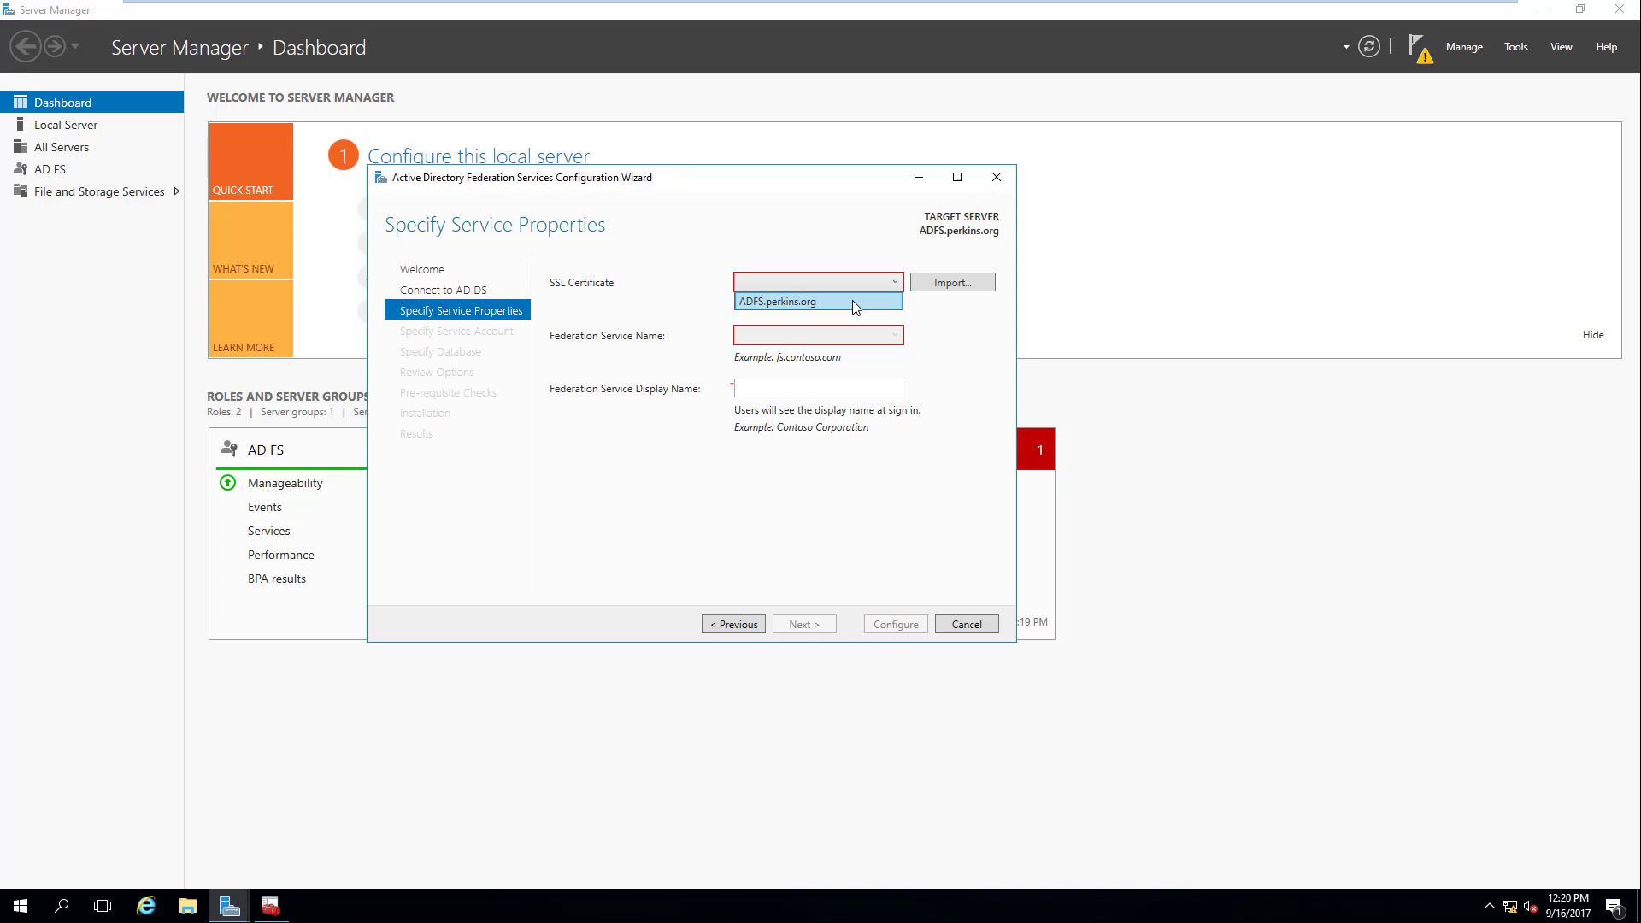
pyautogui.click(853, 303)
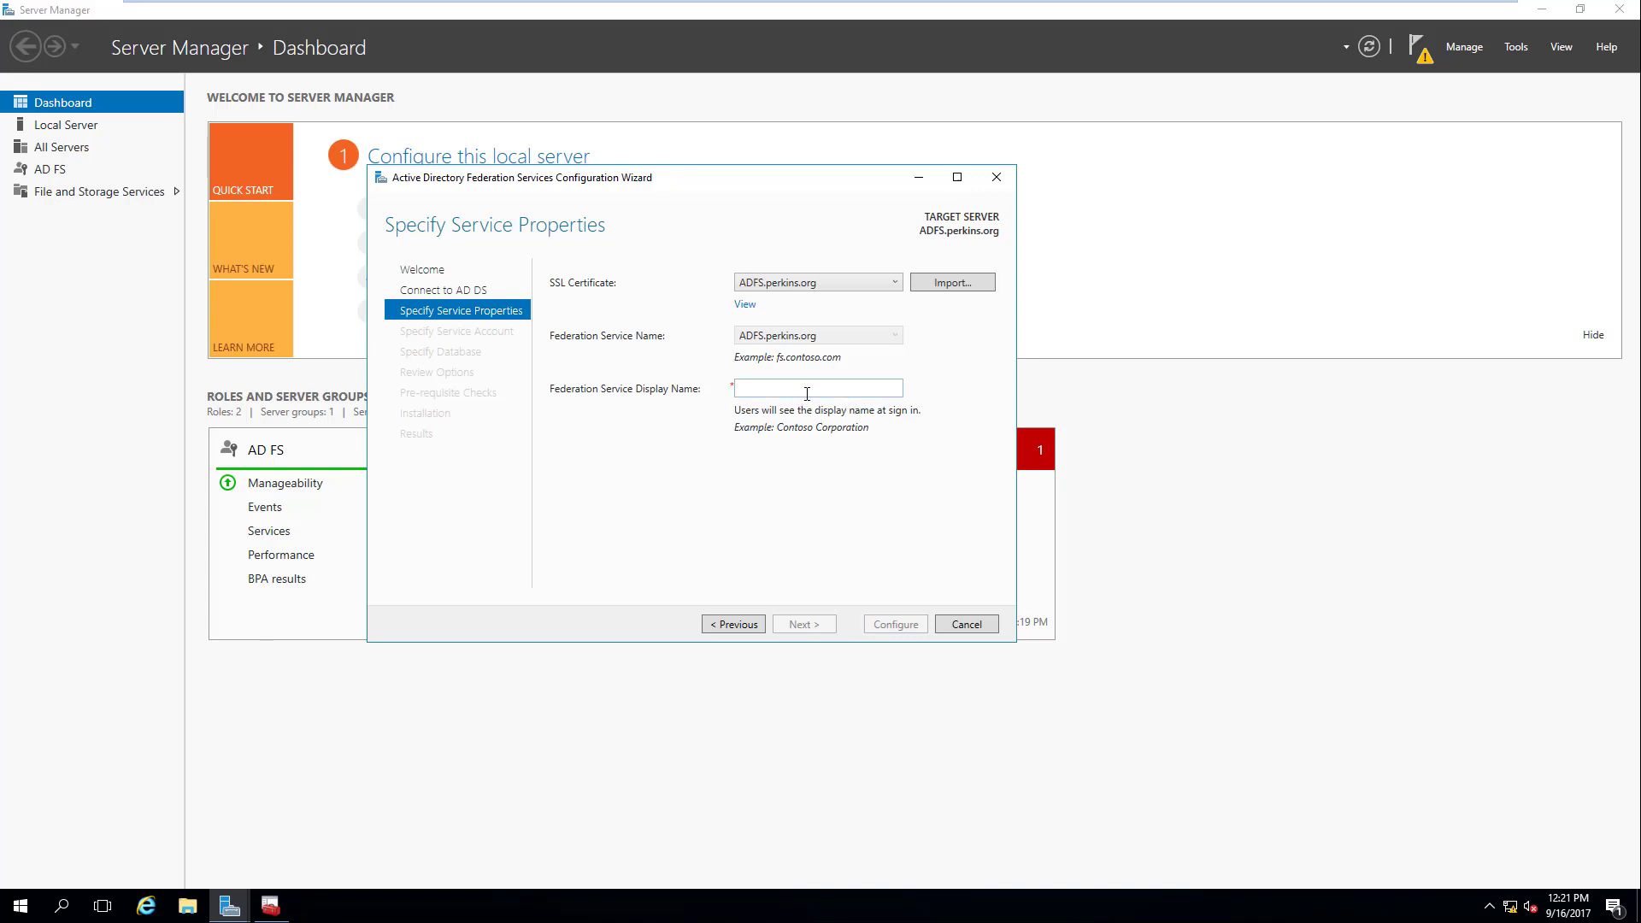
# Step: Enter Food Services as the federation service display name and continue
pyautogui.click(807, 394)
pyautogui.click(807, 392)
pyautogui.write('IT Services')
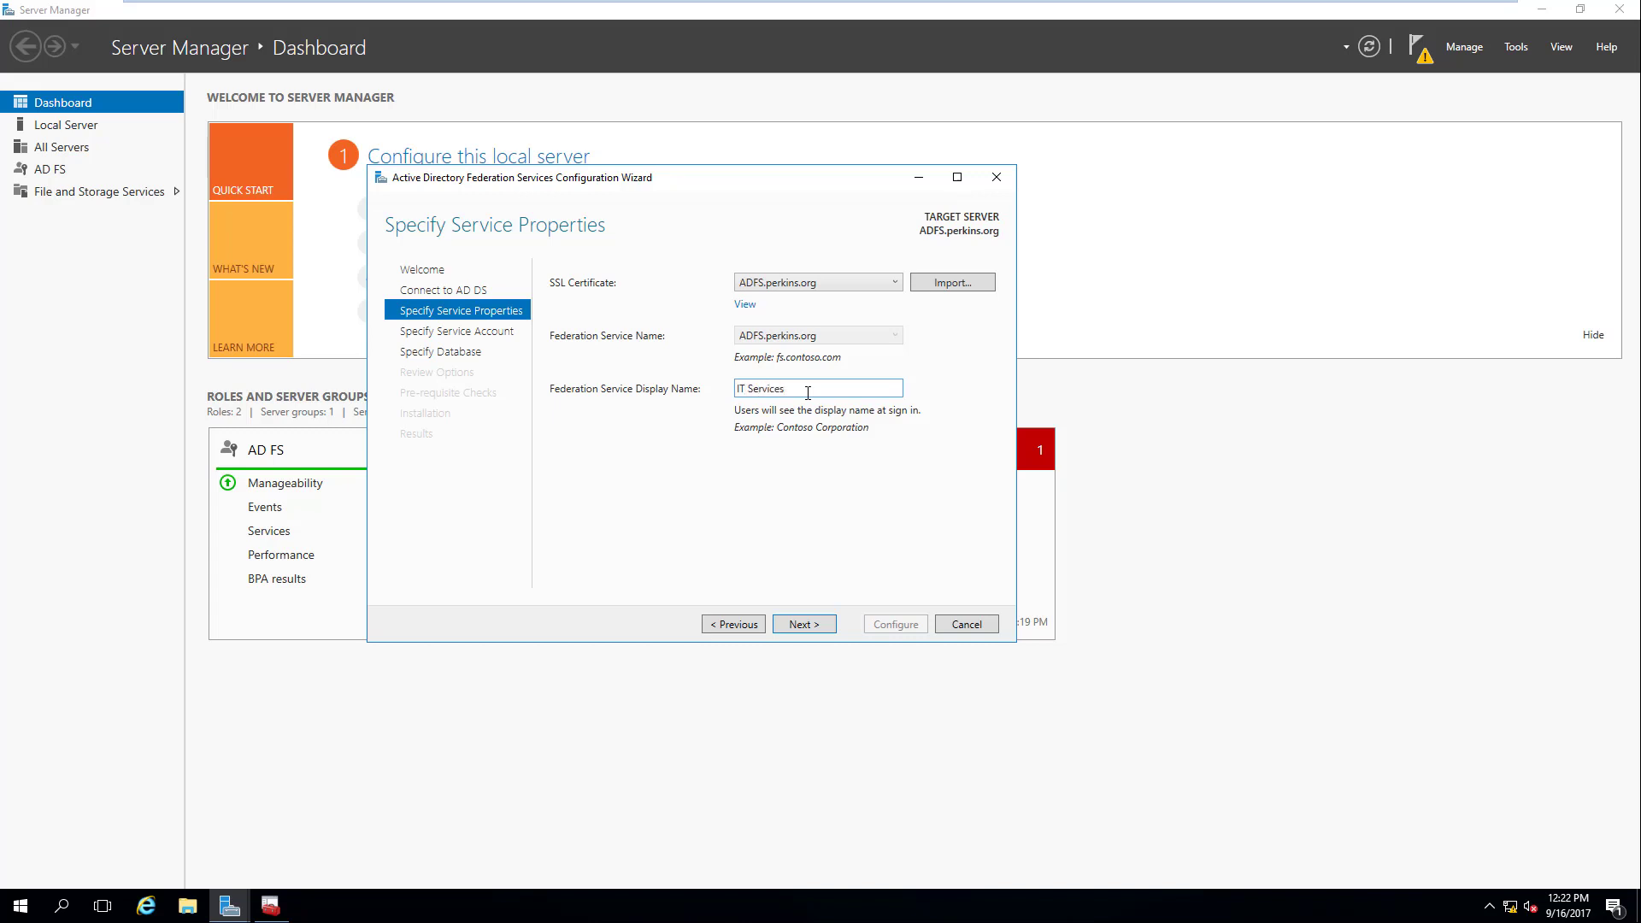
pyautogui.press('BackSpace')
pyautogui.press('BackSpace')
pyautogui.press('BackSpace')
pyautogui.press('BackSpace')
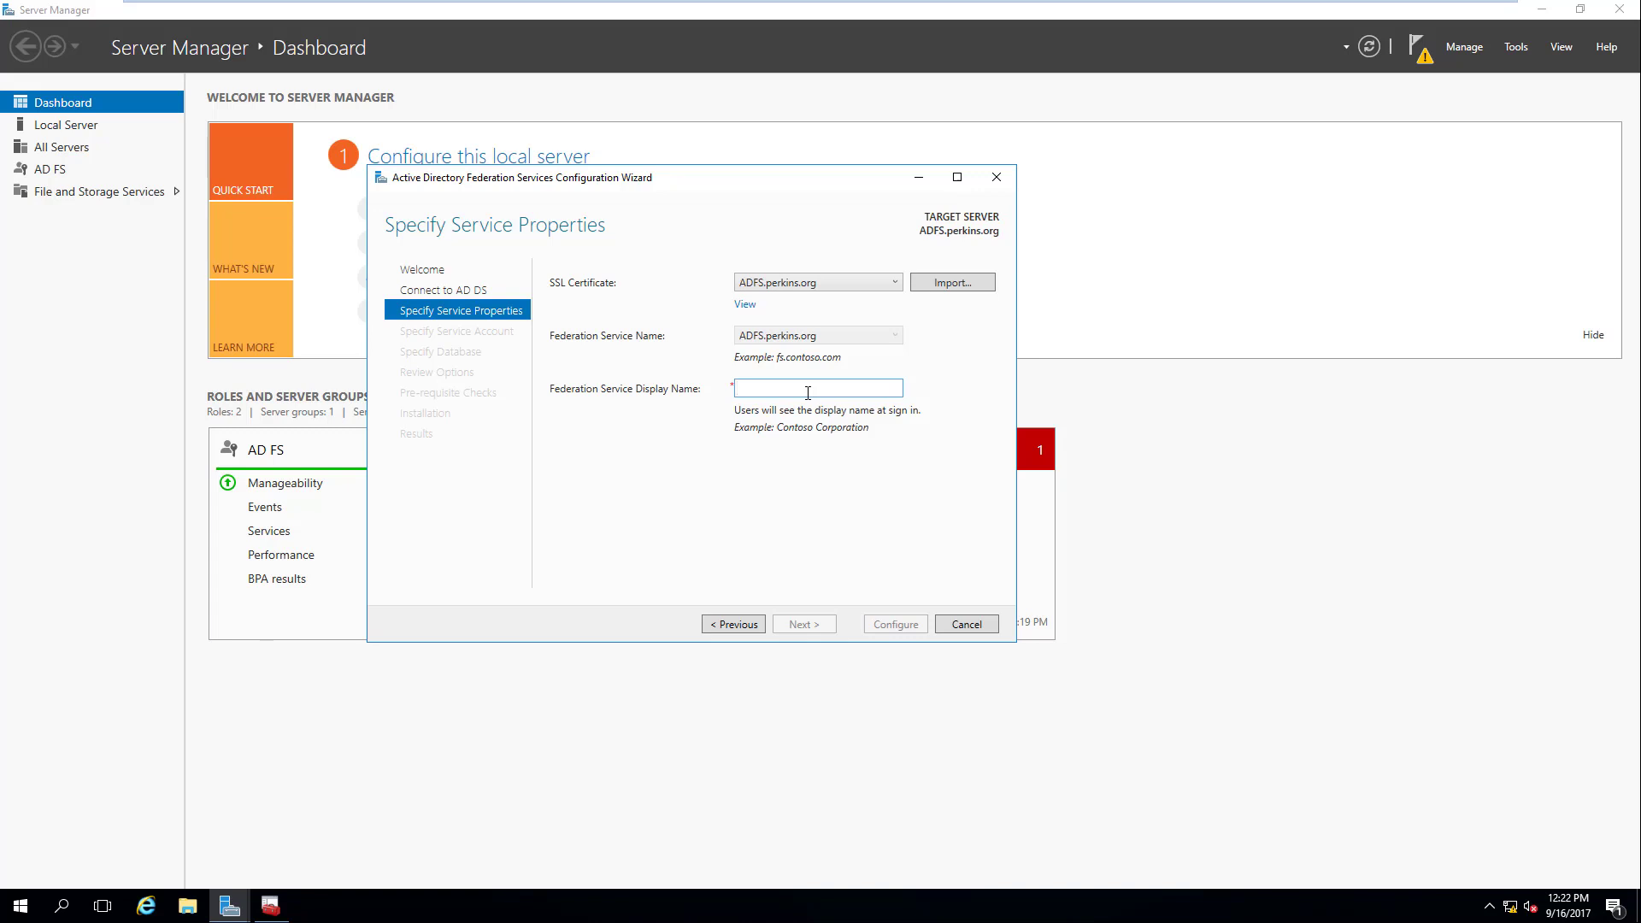
pyautogui.write('Food Services')
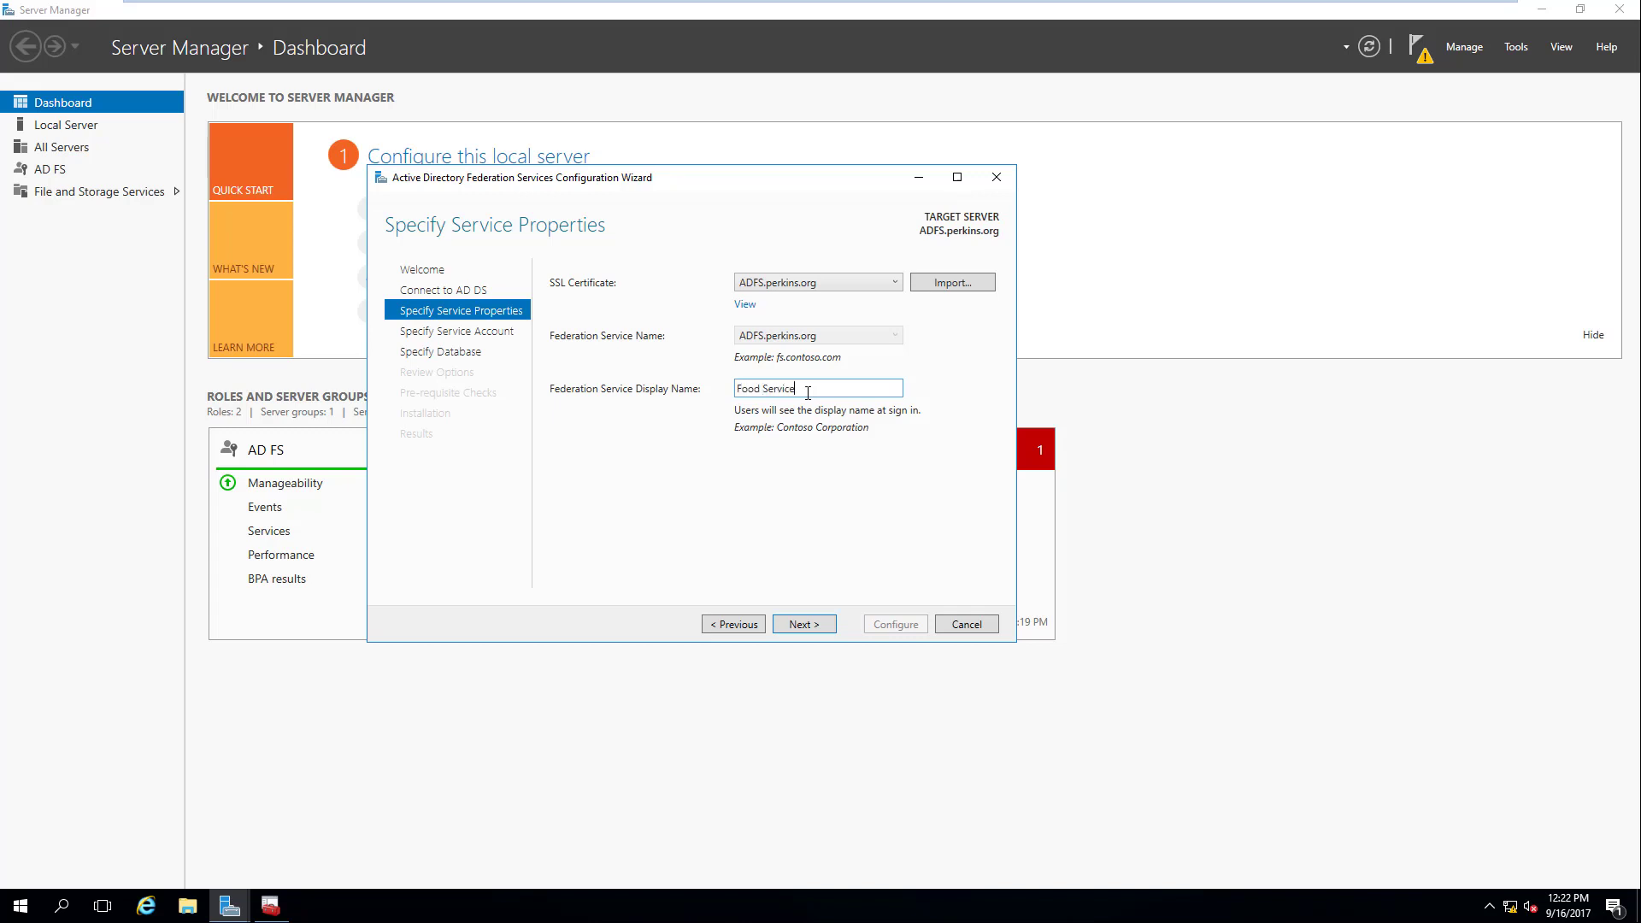
pyautogui.click(819, 626)
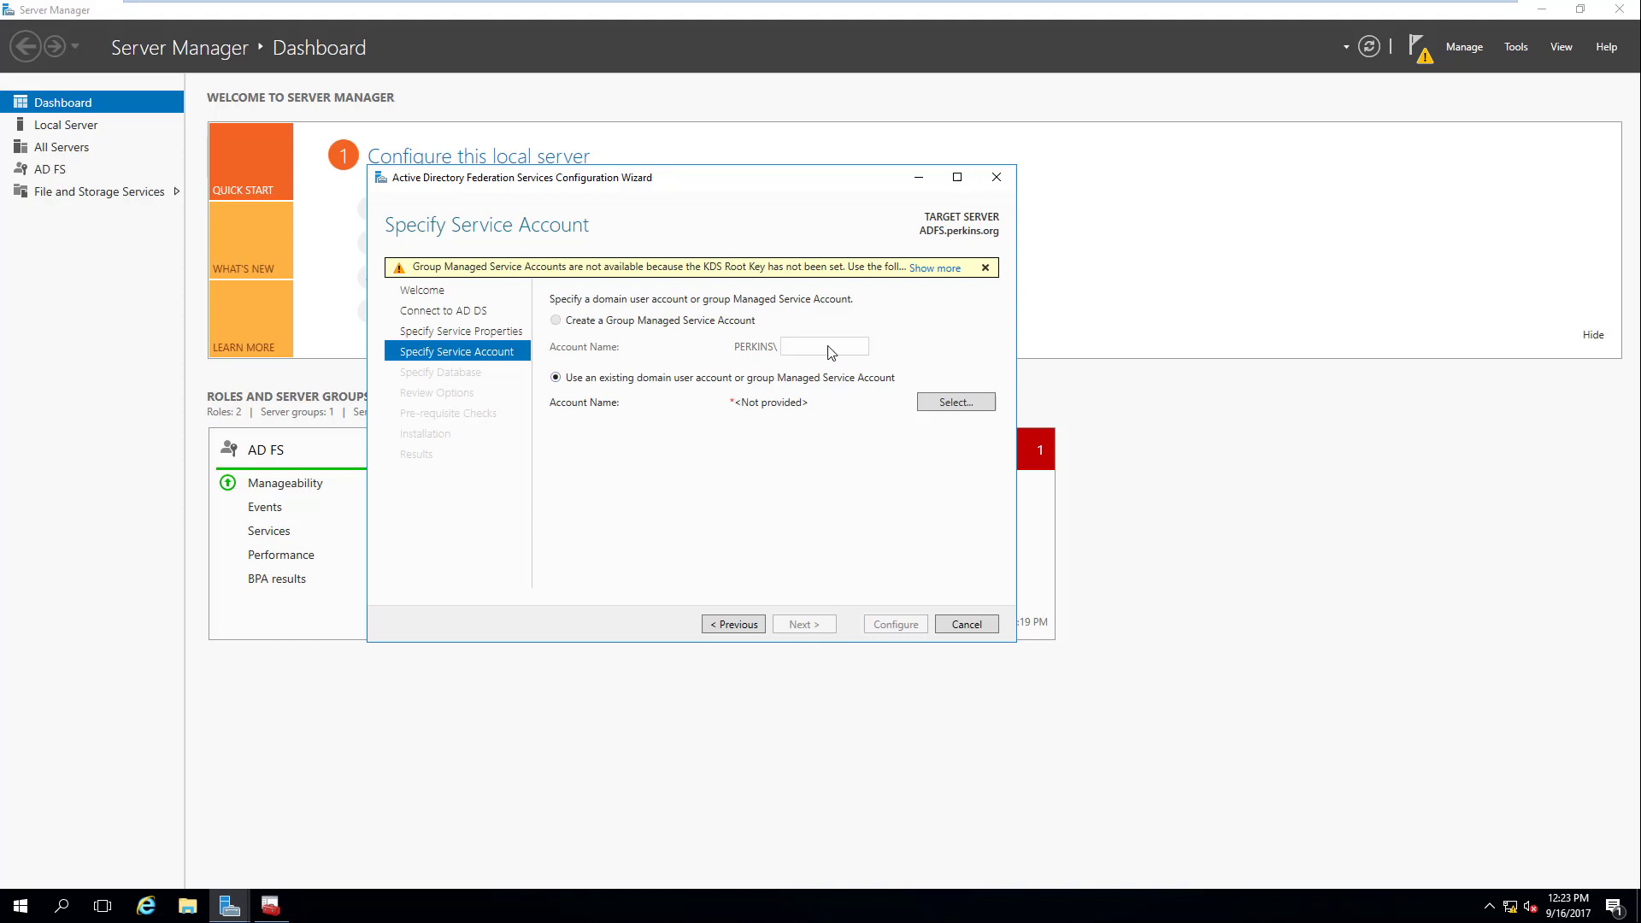
# Step: Dismiss the KDS root key warning and select the domain Administrator as service account
pyautogui.click(942, 270)
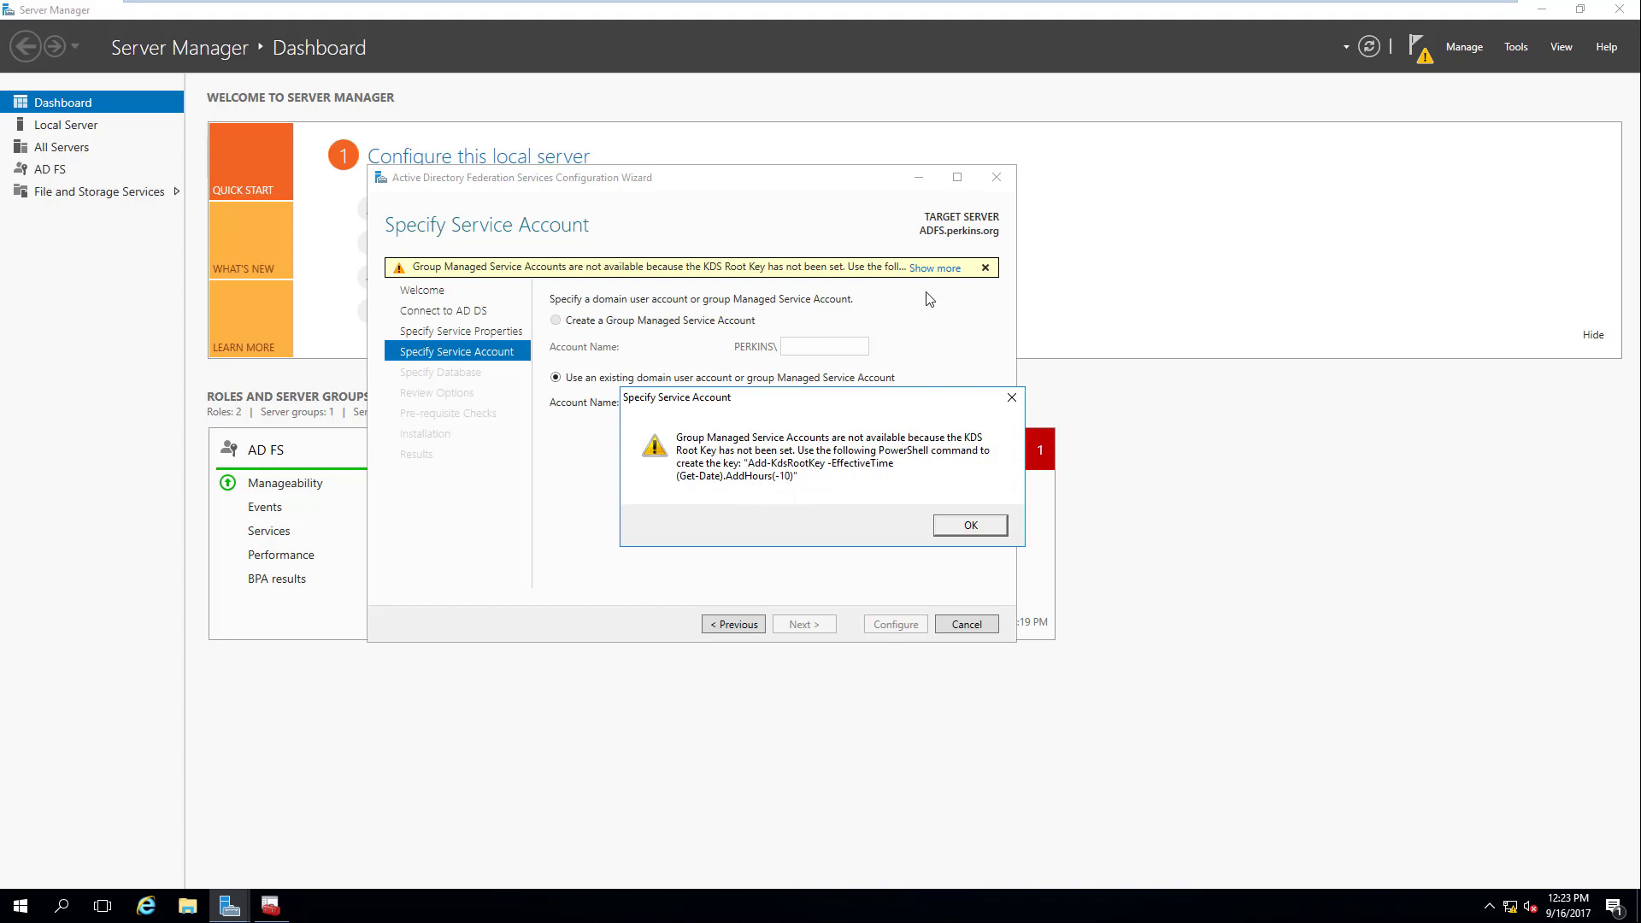
pyautogui.click(972, 526)
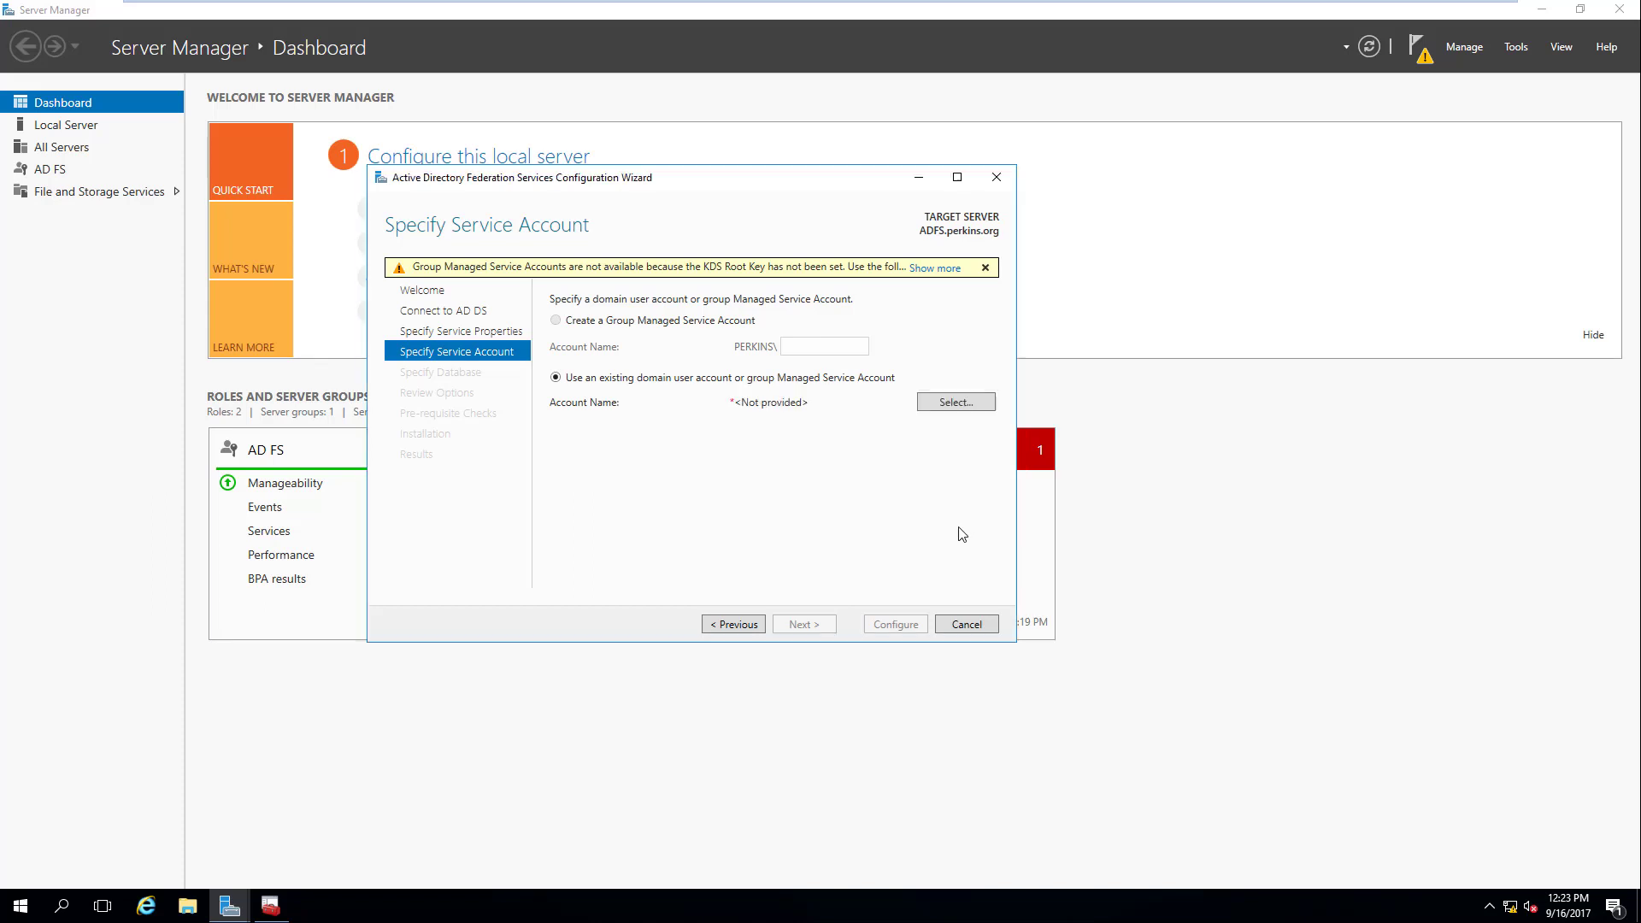
pyautogui.click(957, 403)
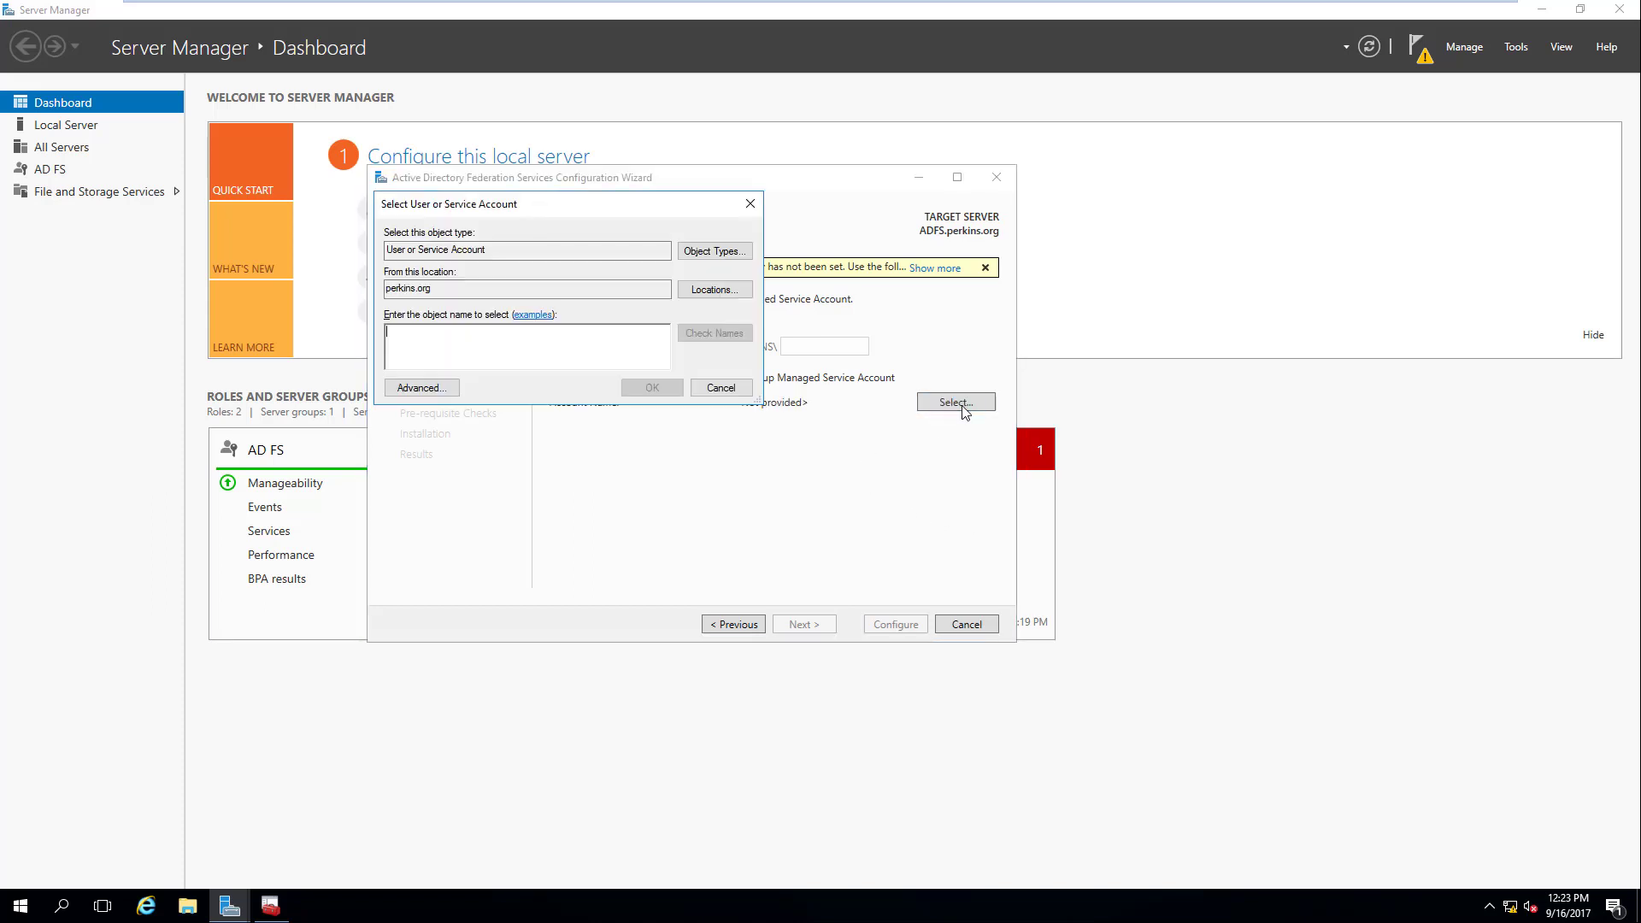
pyautogui.click(423, 388)
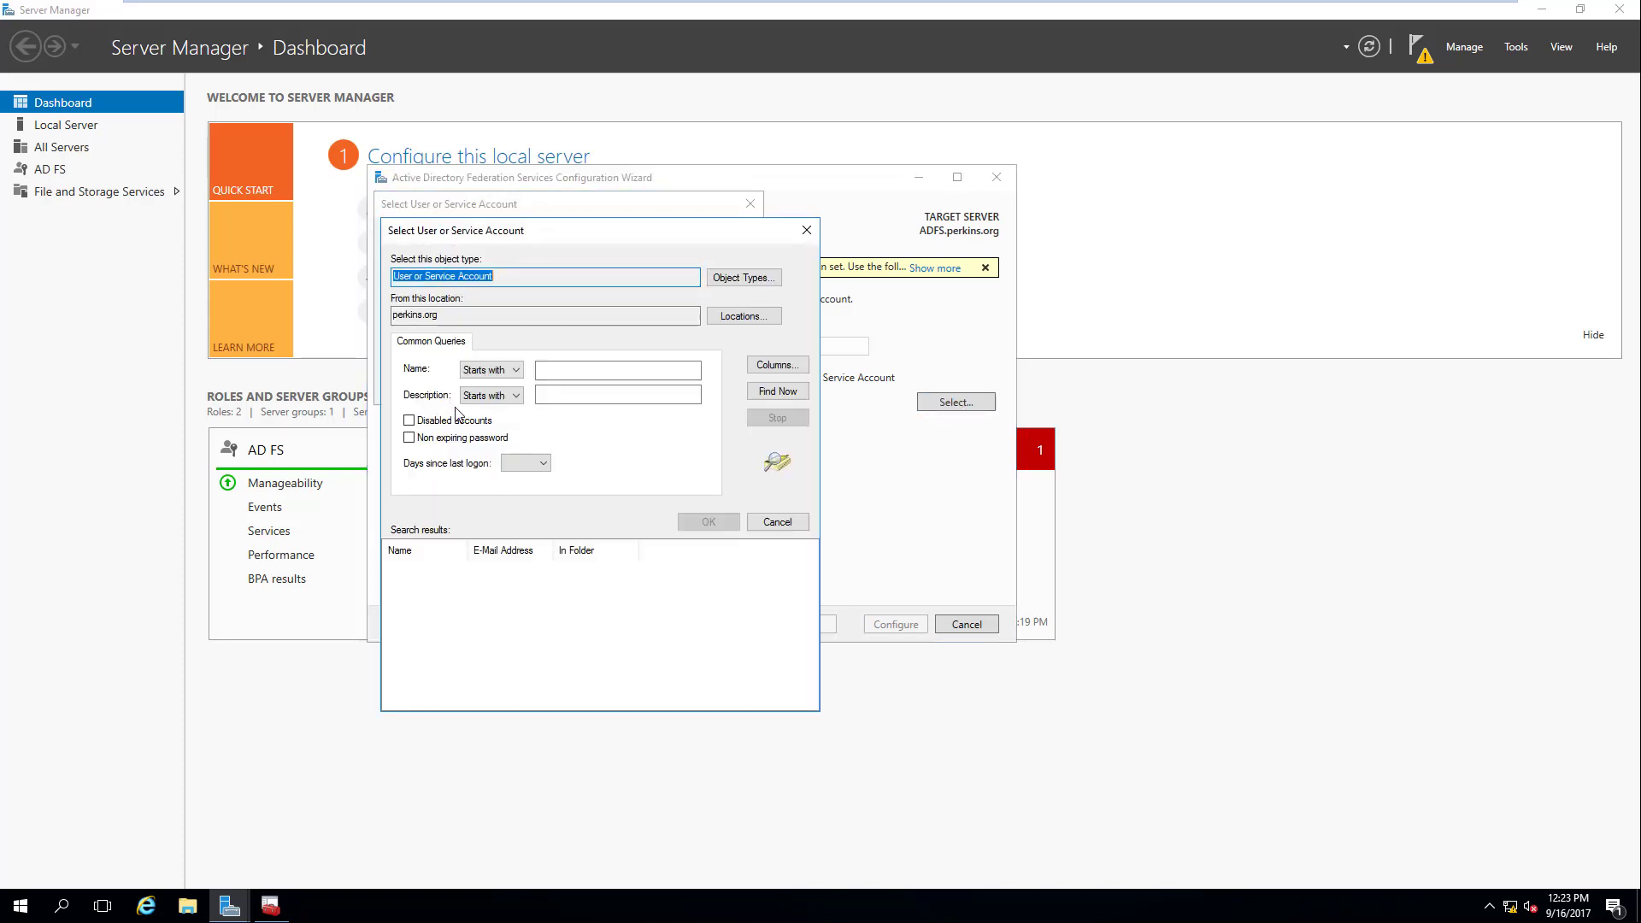
pyautogui.click(790, 393)
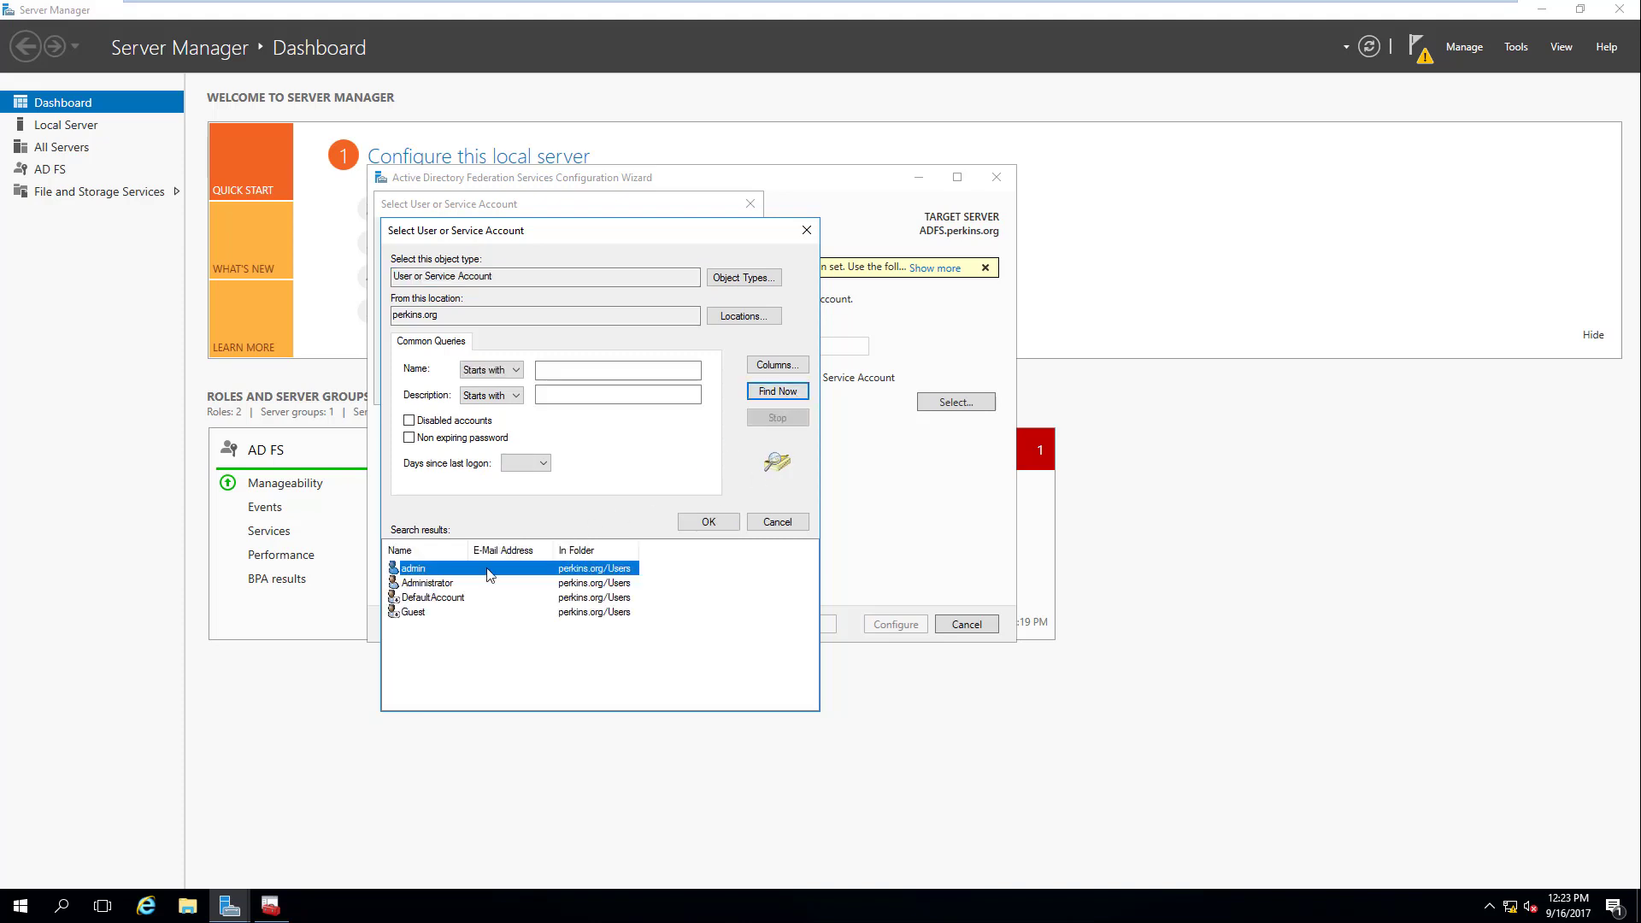
pyautogui.click(451, 583)
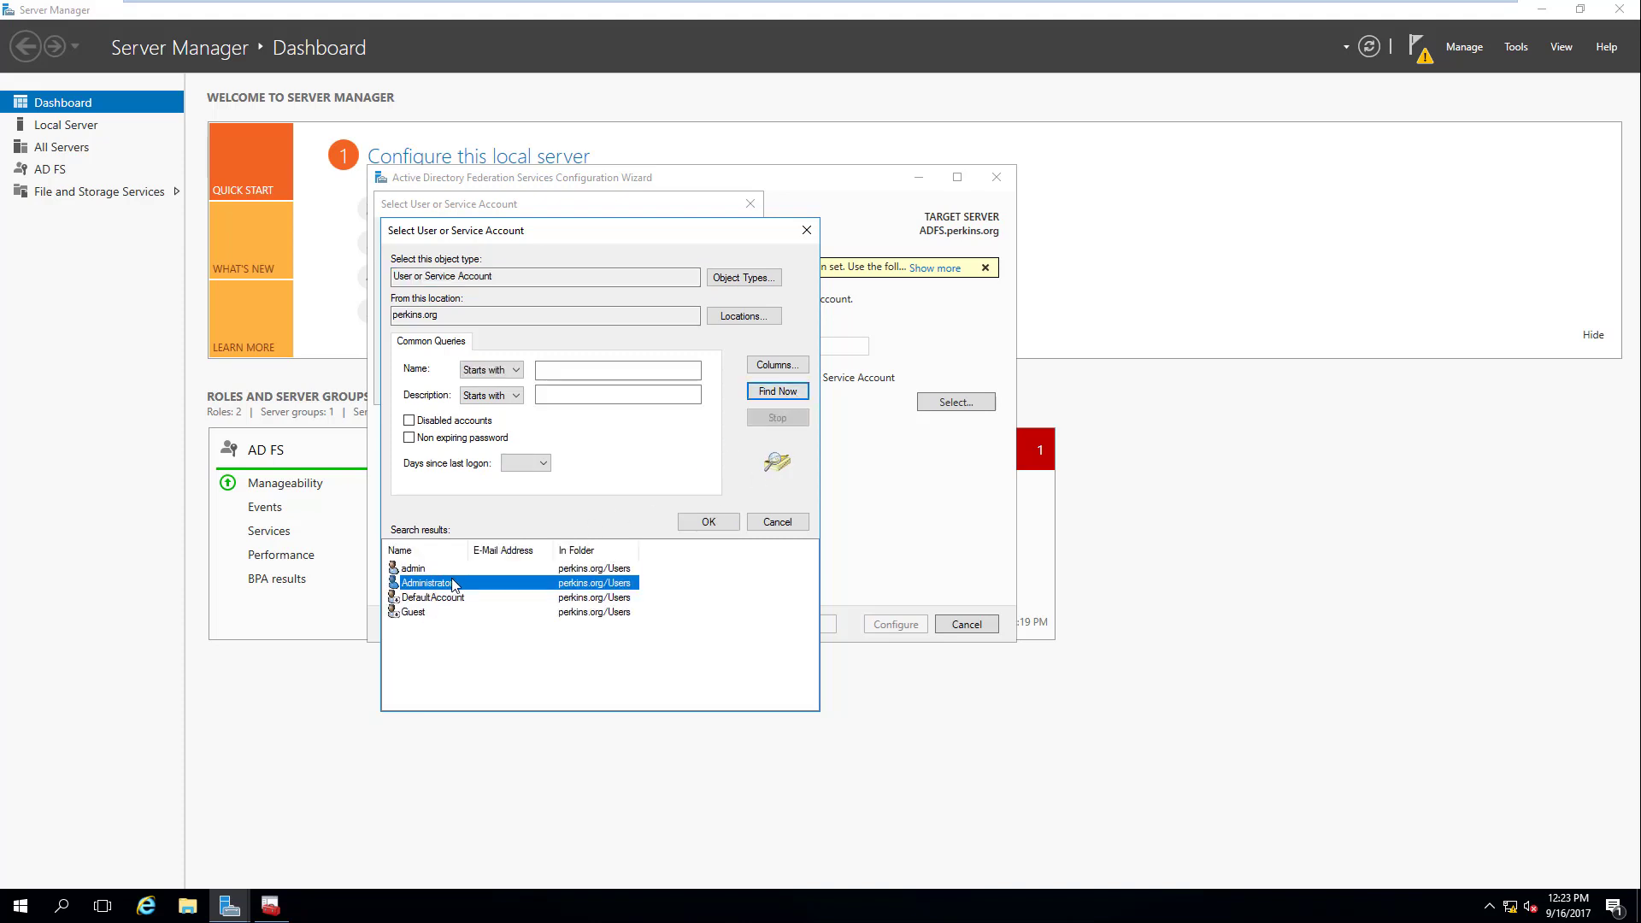
pyautogui.click(706, 522)
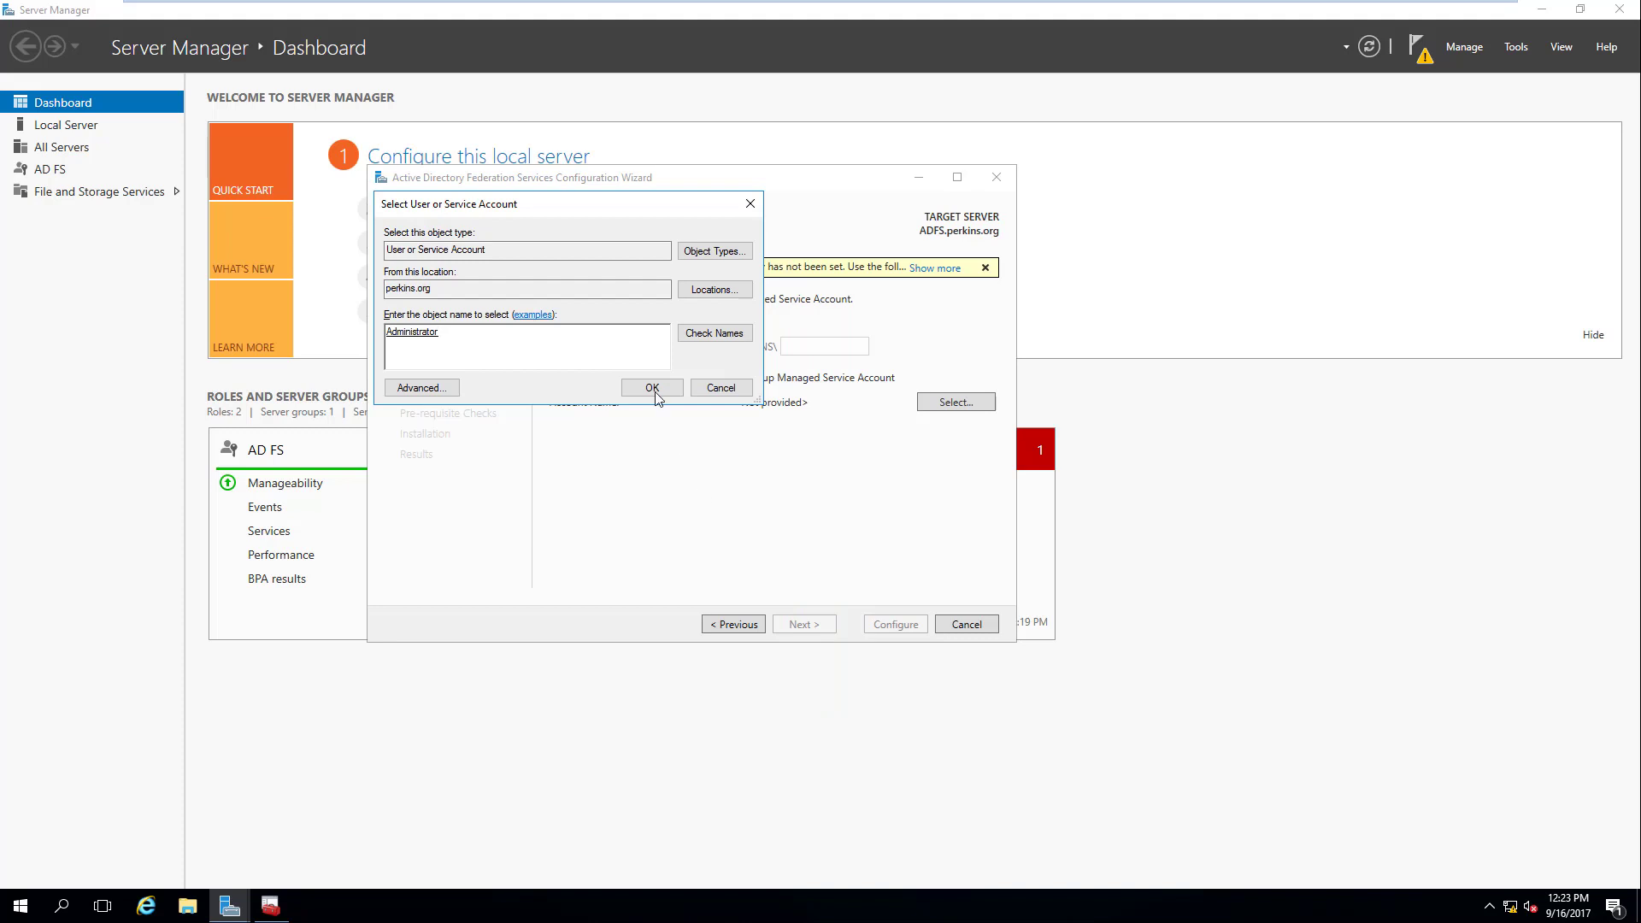
pyautogui.click(652, 387)
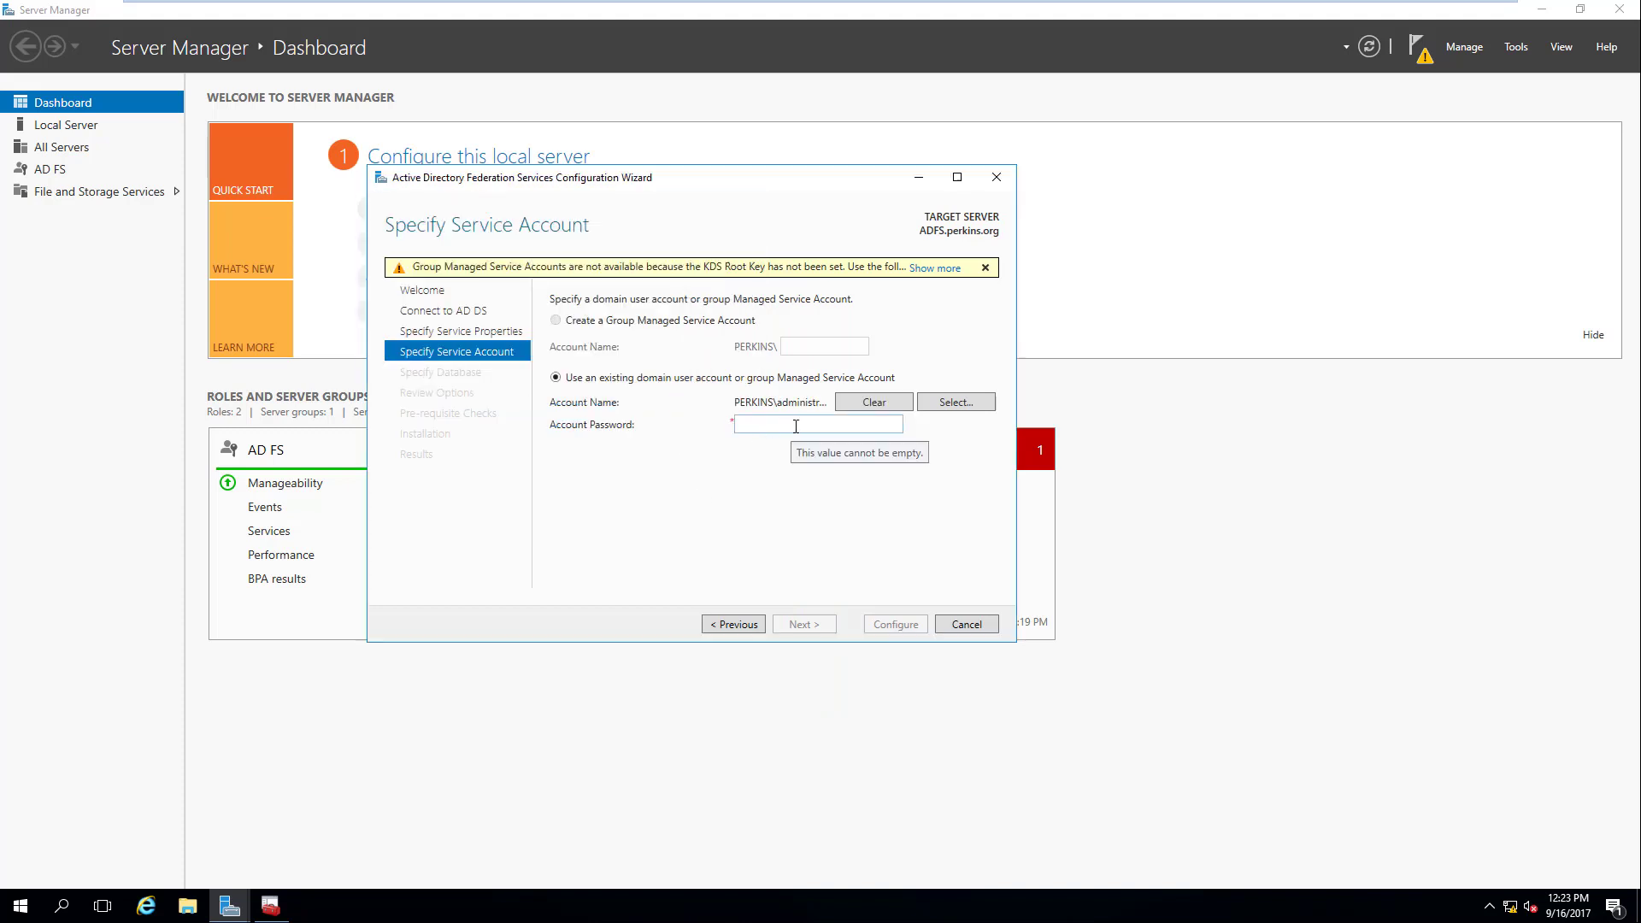
# Step: Enter the Administrator account password and continue to the configuration database step
pyautogui.click(795, 425)
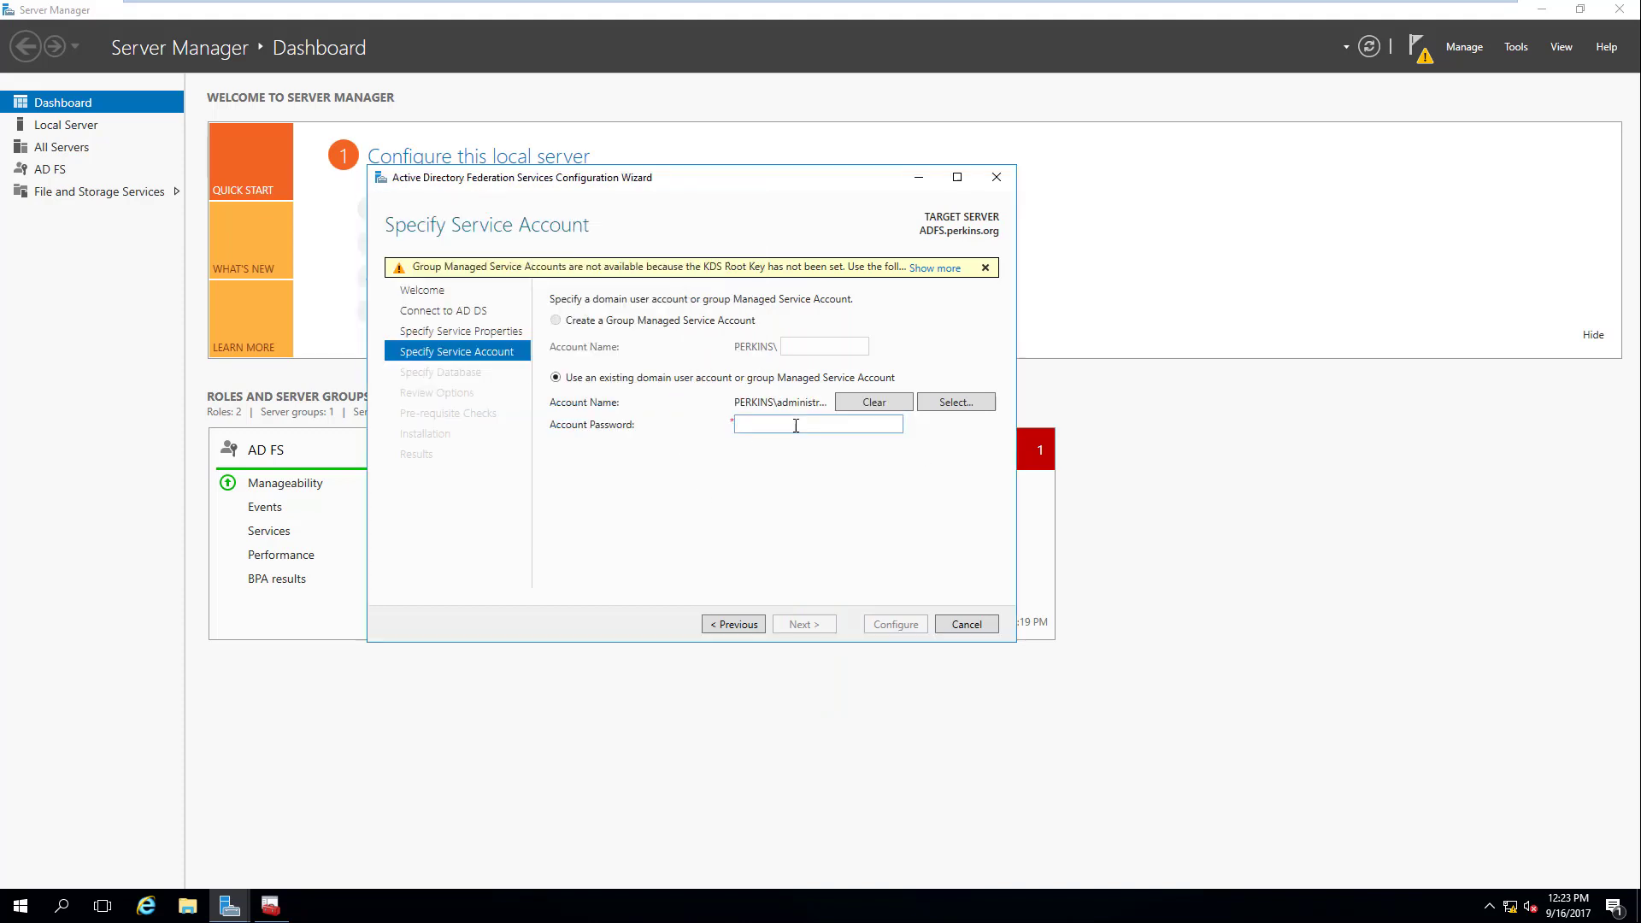
pyautogui.write('P')
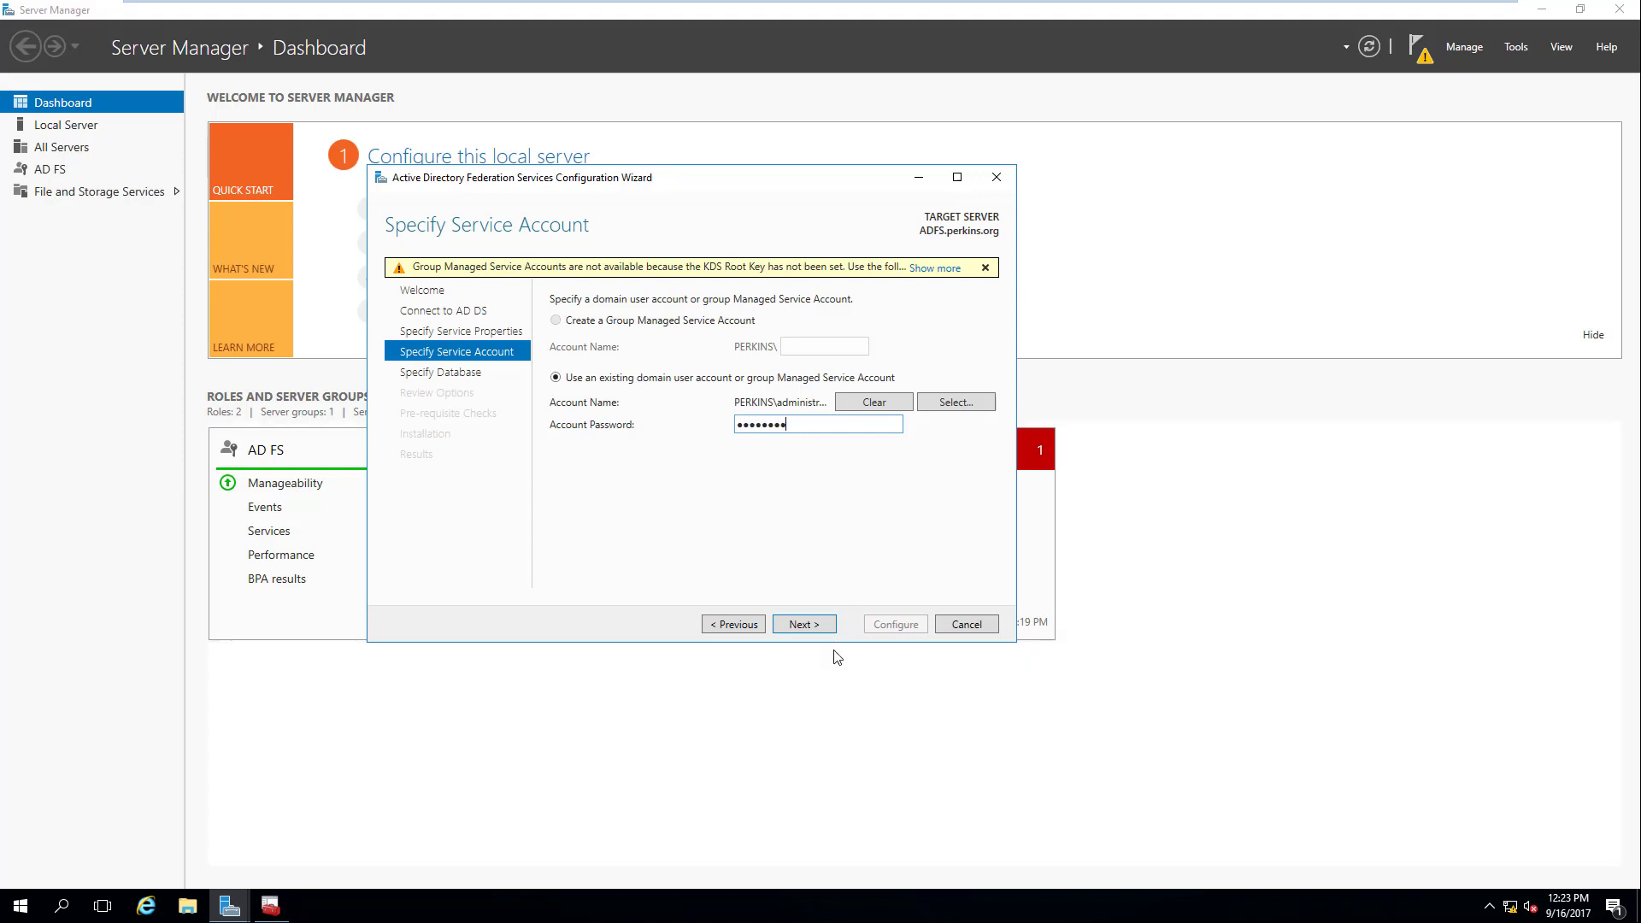
pyautogui.click(824, 625)
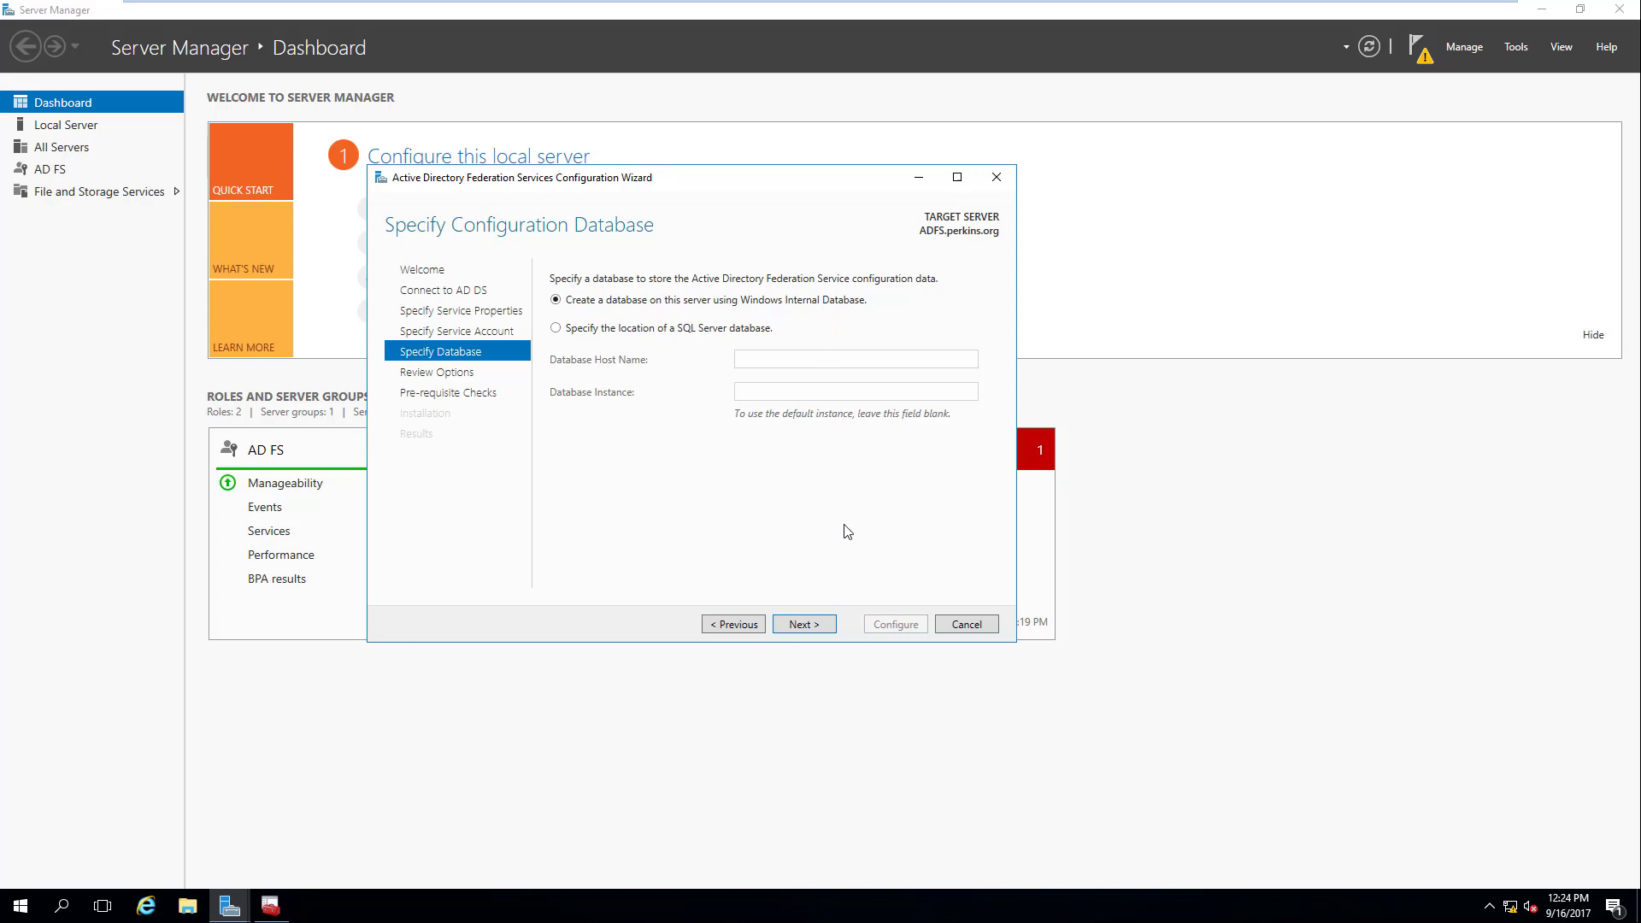
# Step: Keep the Windows Internal Database and advance past Review Options until all prerequisite checks pass
pyautogui.click(811, 628)
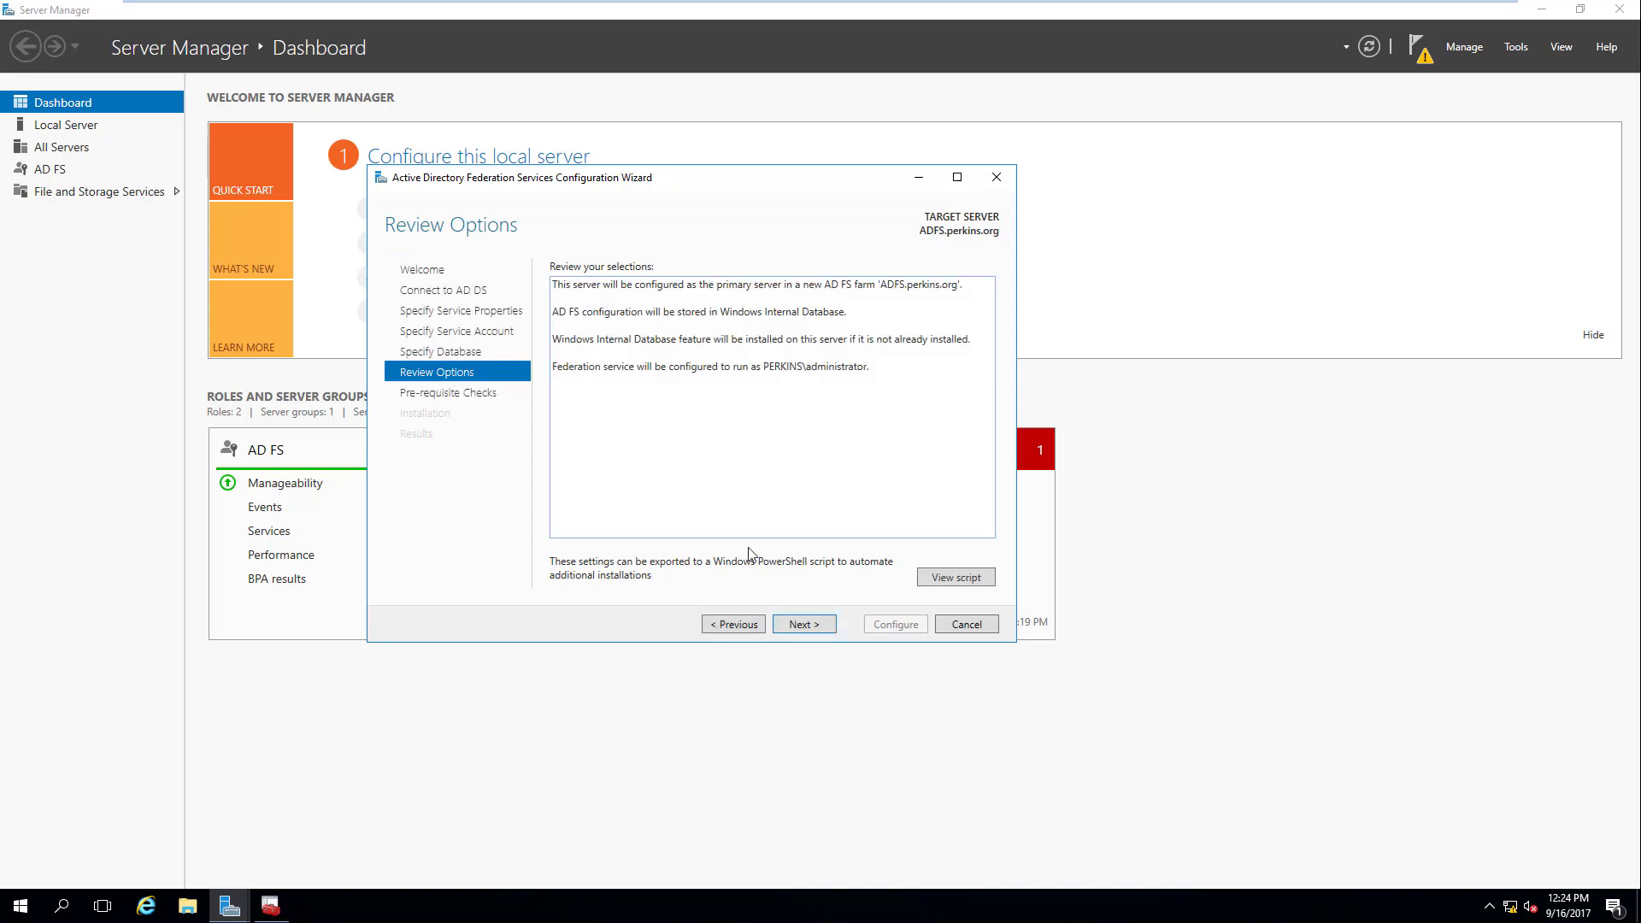
pyautogui.click(804, 625)
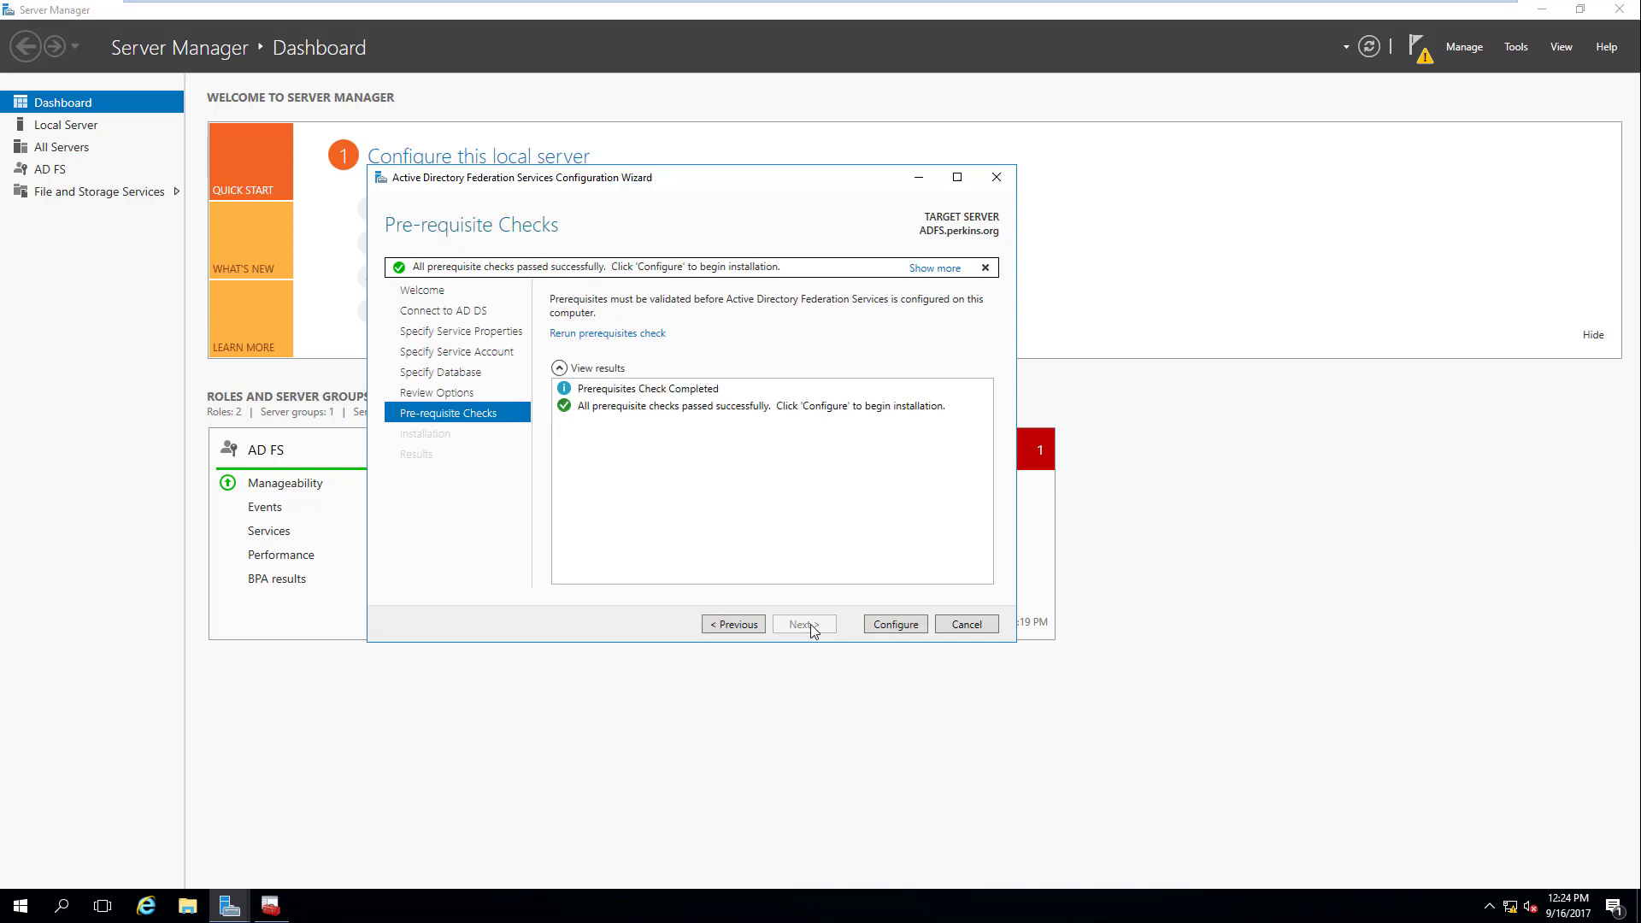
# Step: Launch configuration of the ADFS.perkins.org farm and let it initialize the SQL database
pyautogui.click(895, 624)
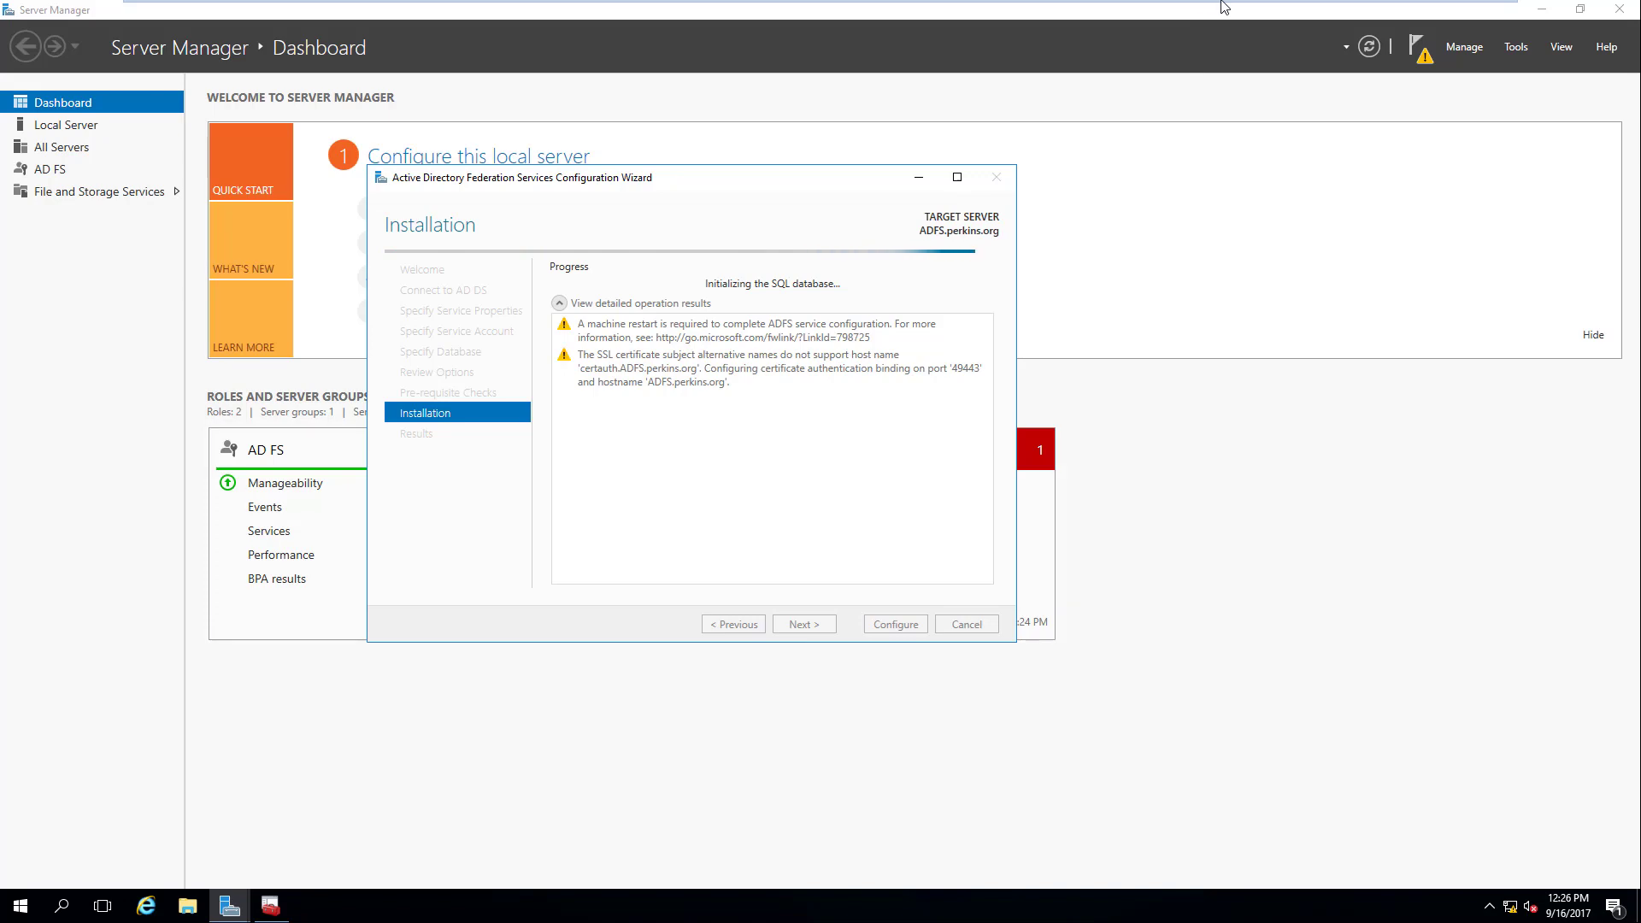
# Step: Exit full screen to the VMware Workstation window and pause recording while configuration completes
pyautogui.moveTo(1224, 7)
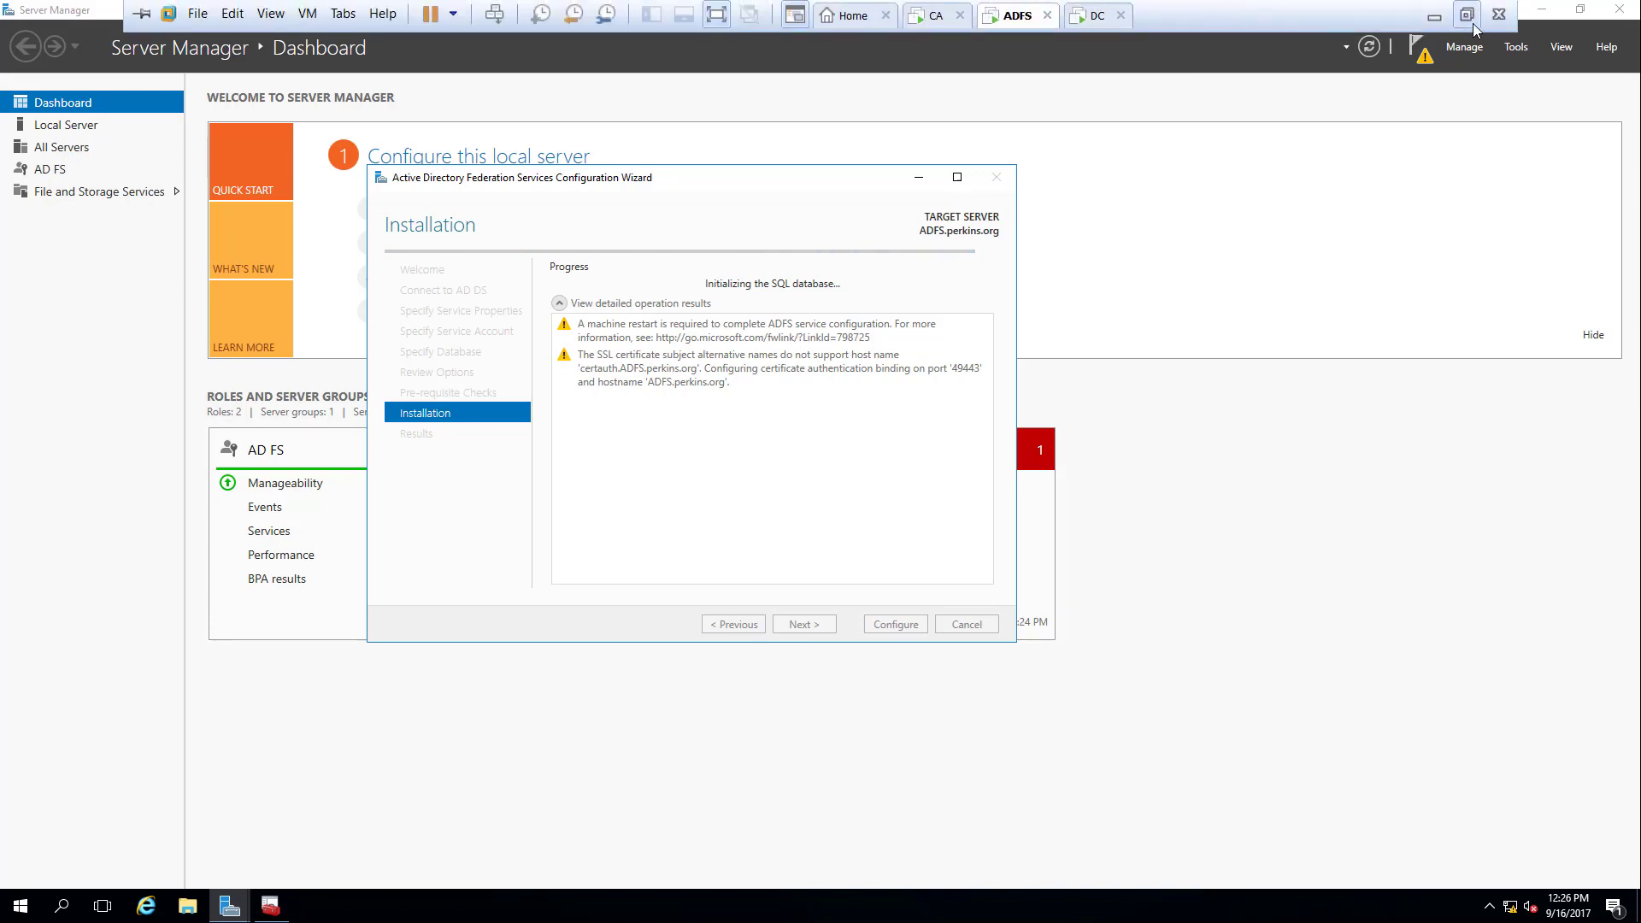
pyautogui.click(1466, 14)
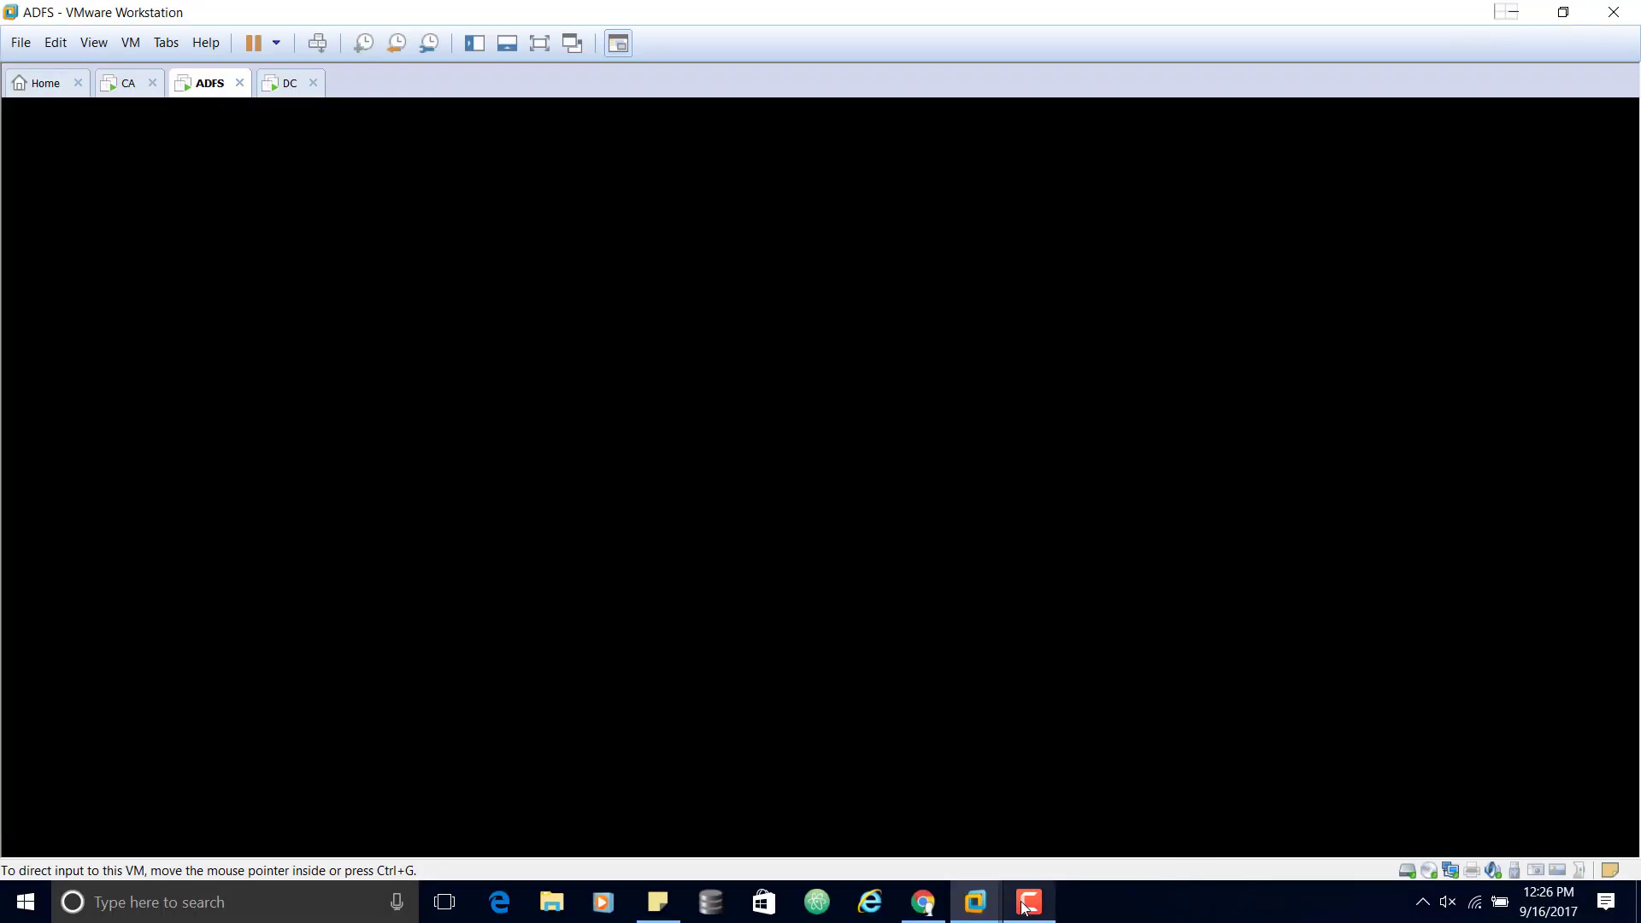
pyautogui.moveTo(1026, 906)
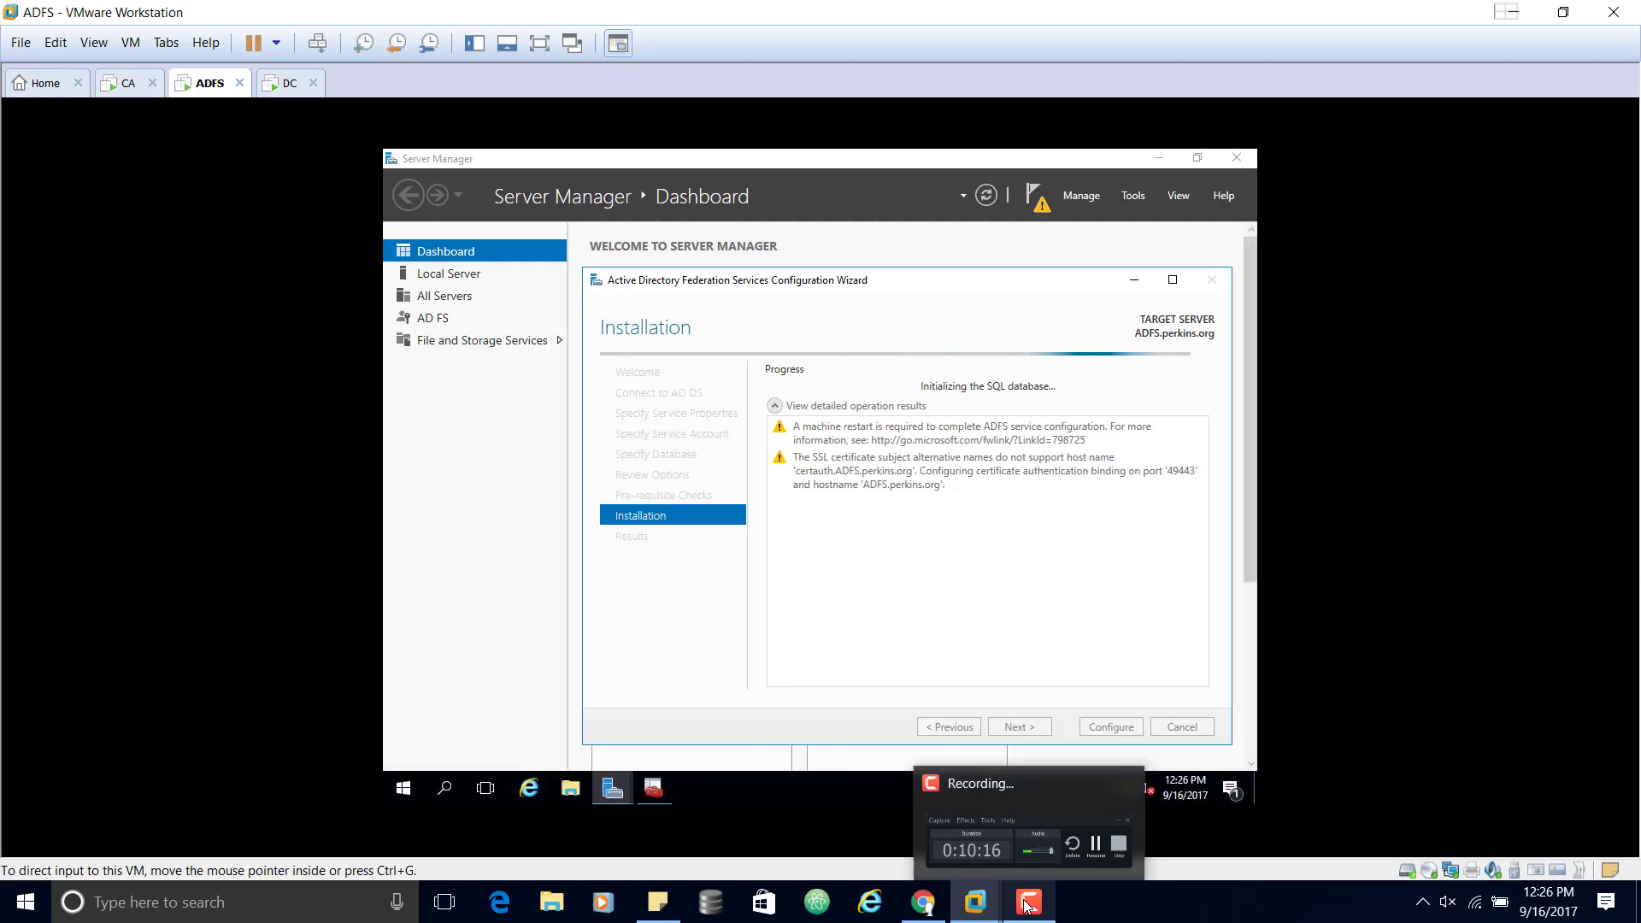
pyautogui.click(1045, 898)
pyautogui.click(1407, 733)
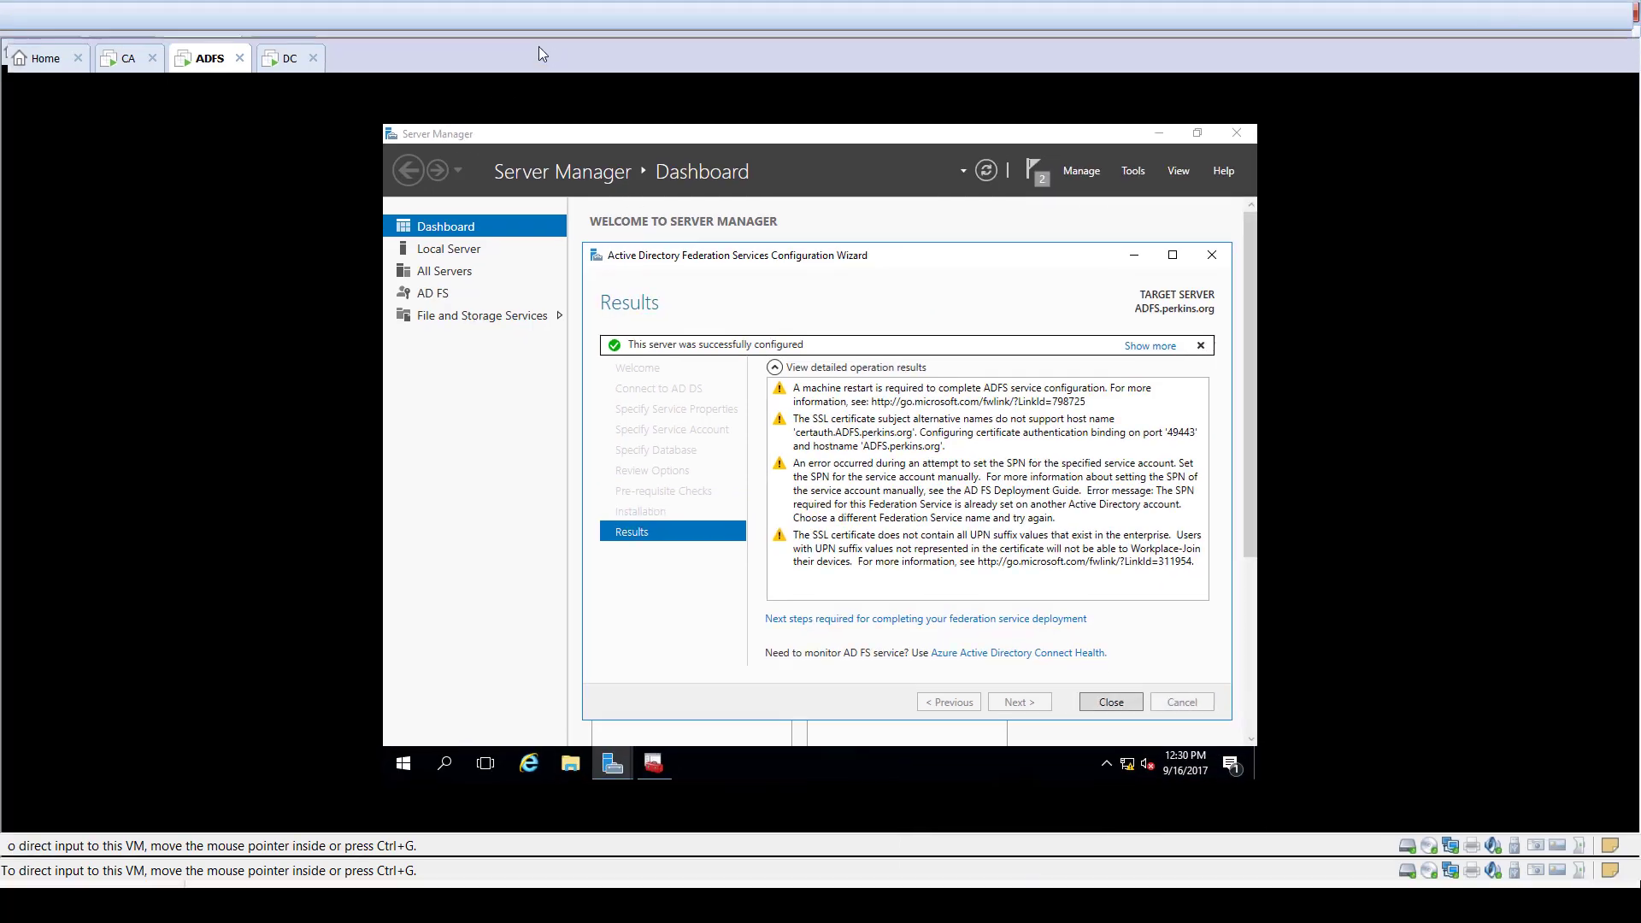
# Step: Back in full screen, close the finished AD FS wizard and refresh the Server Manager dashboard
pyautogui.click(539, 45)
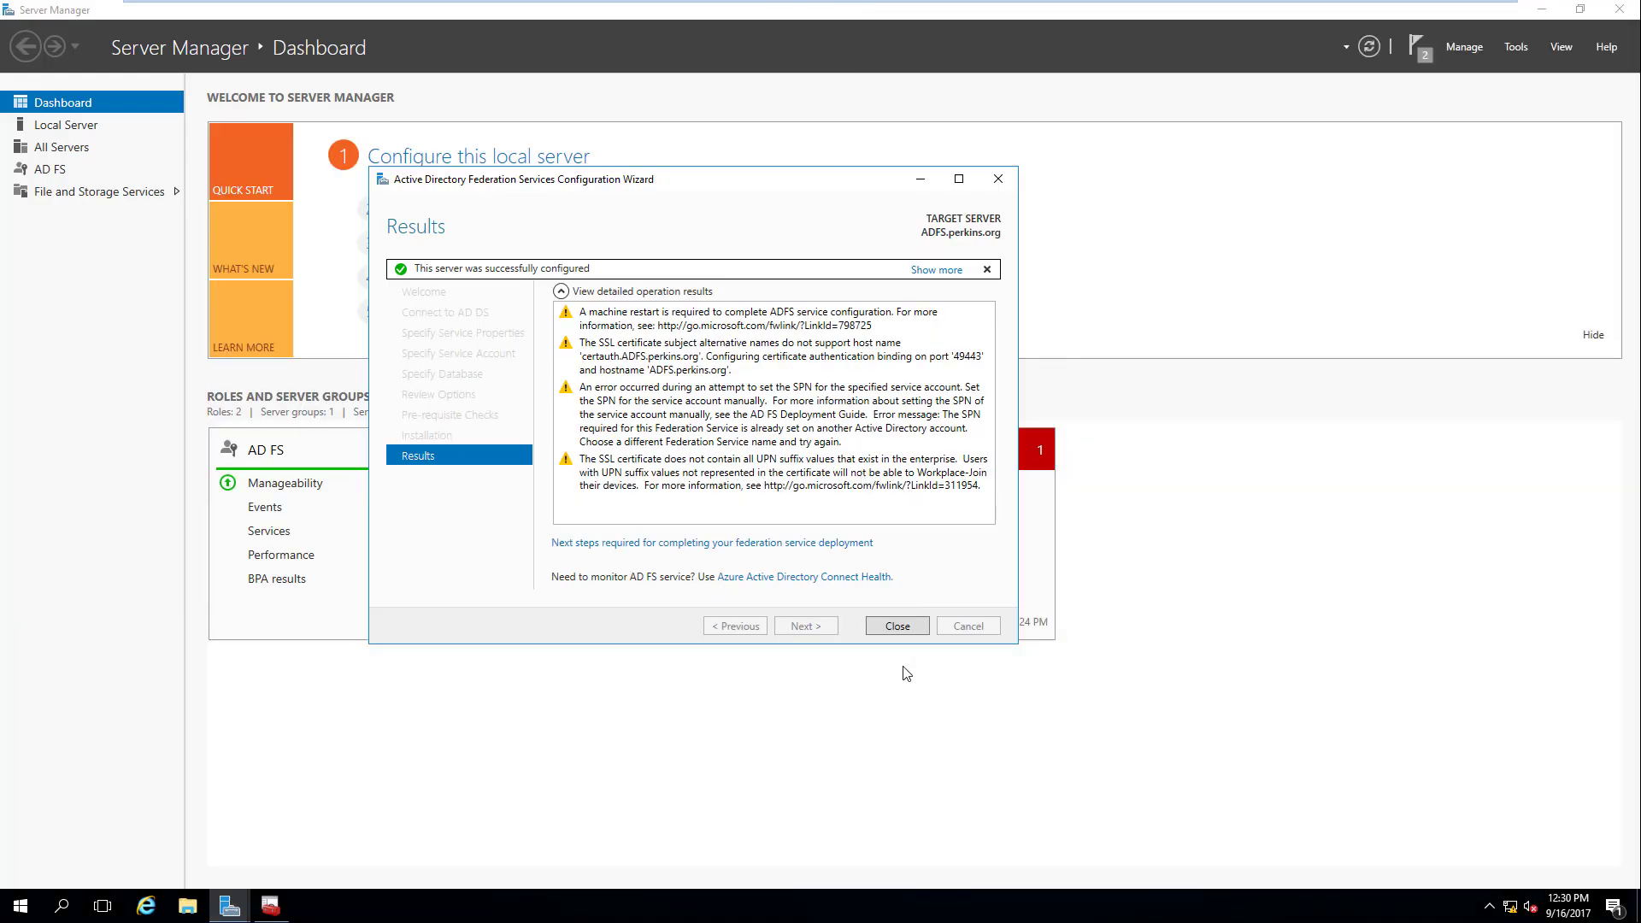
pyautogui.click(893, 627)
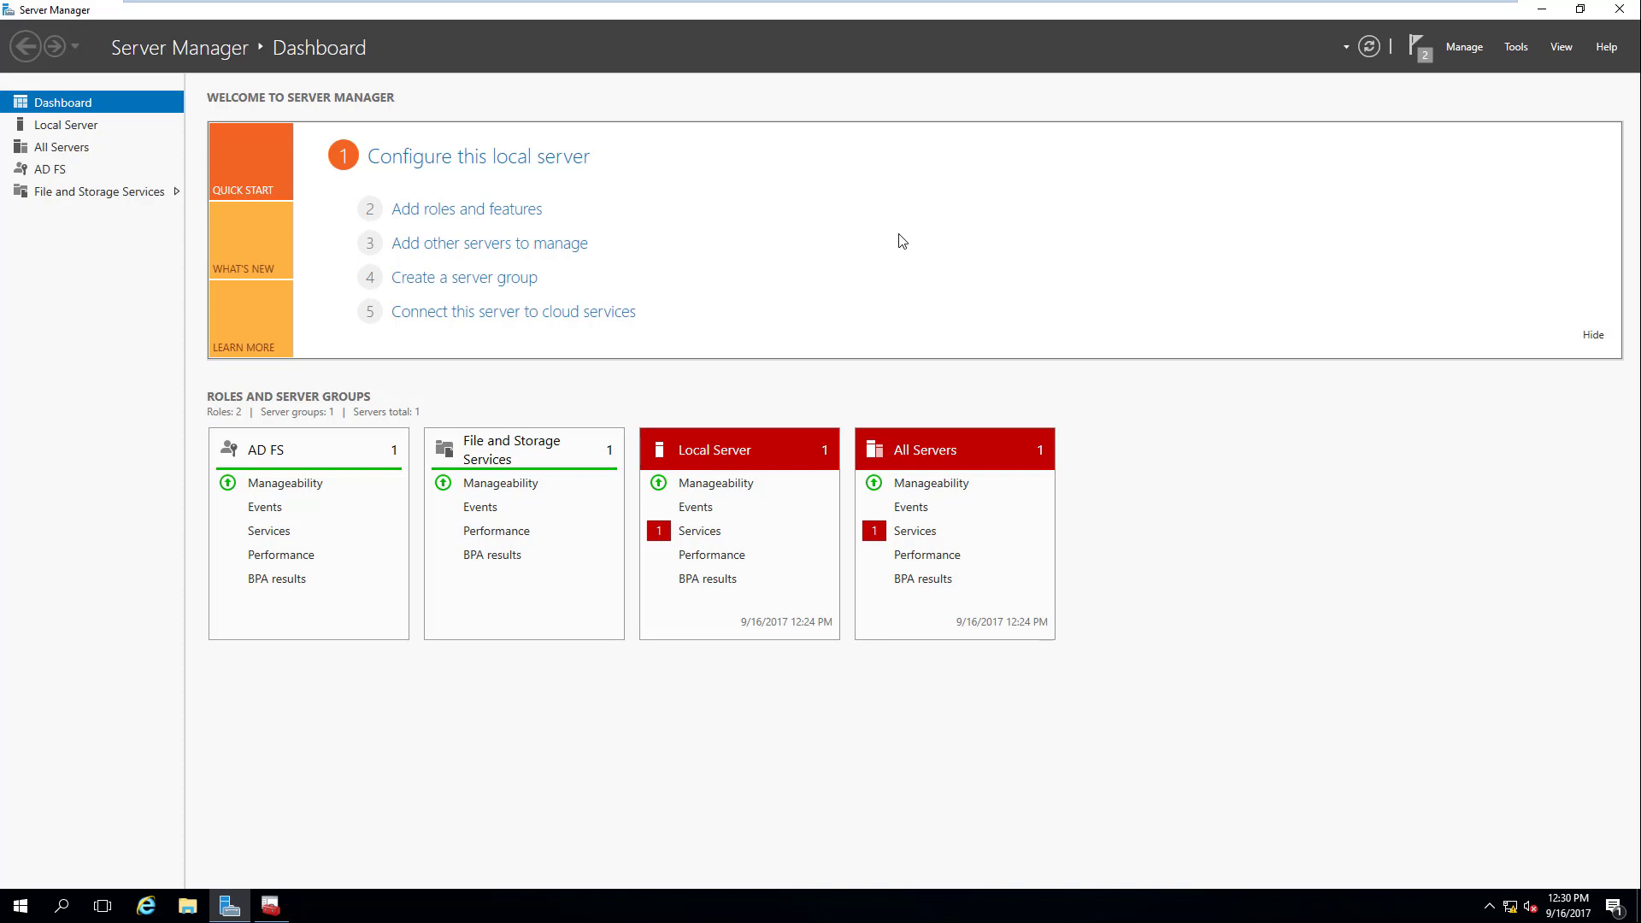
pyautogui.click(1368, 49)
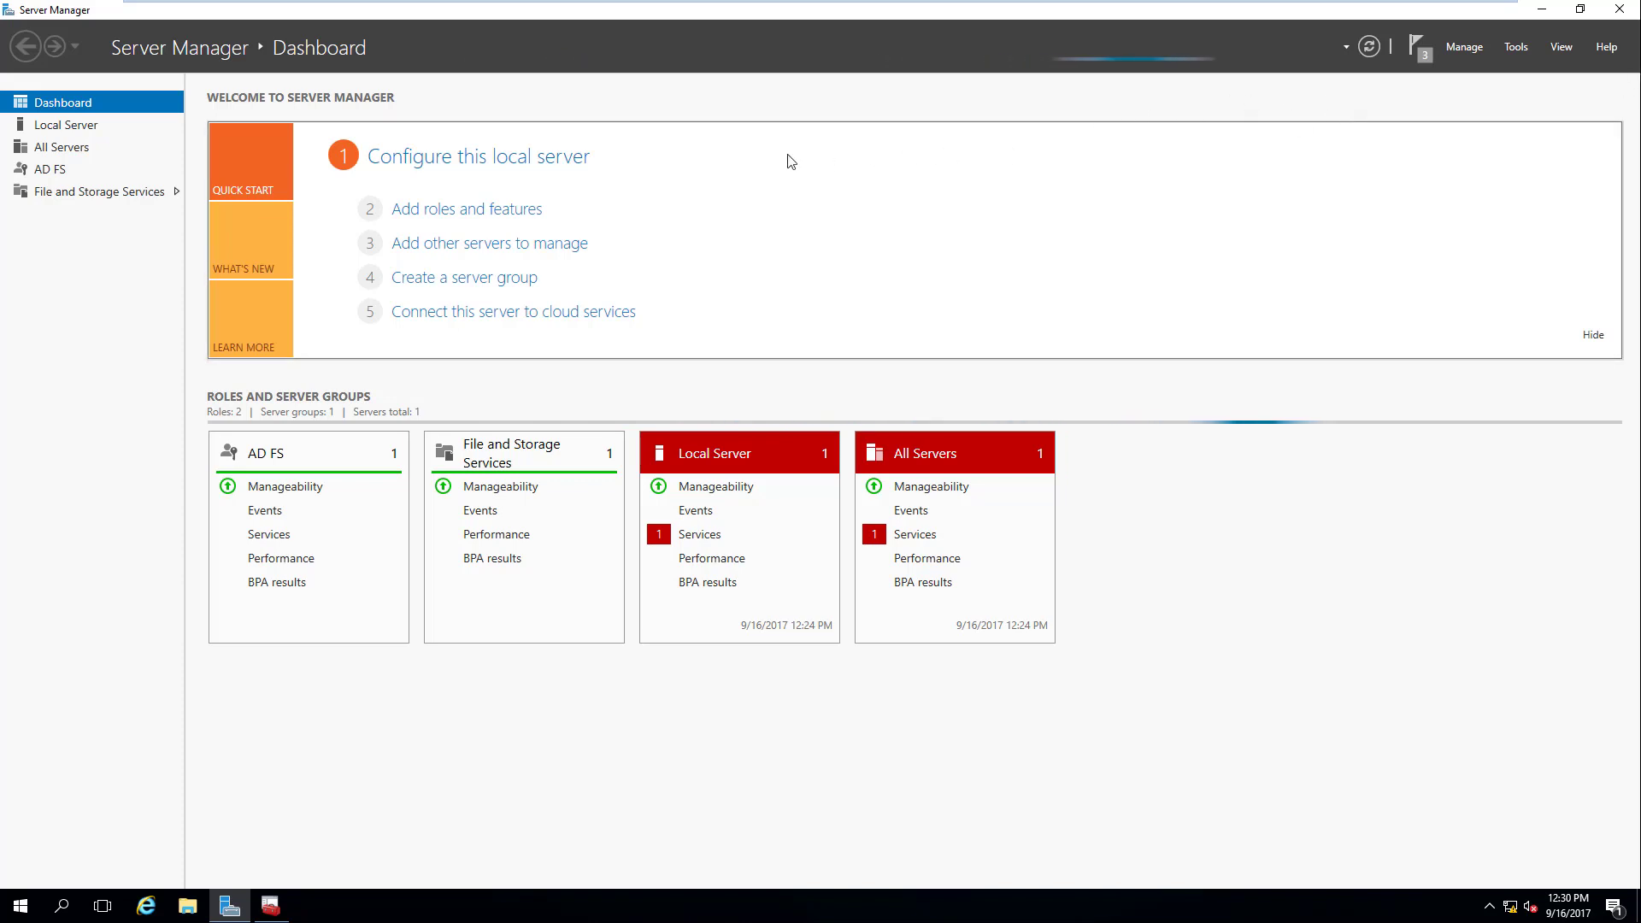
pyautogui.click(1622, 15)
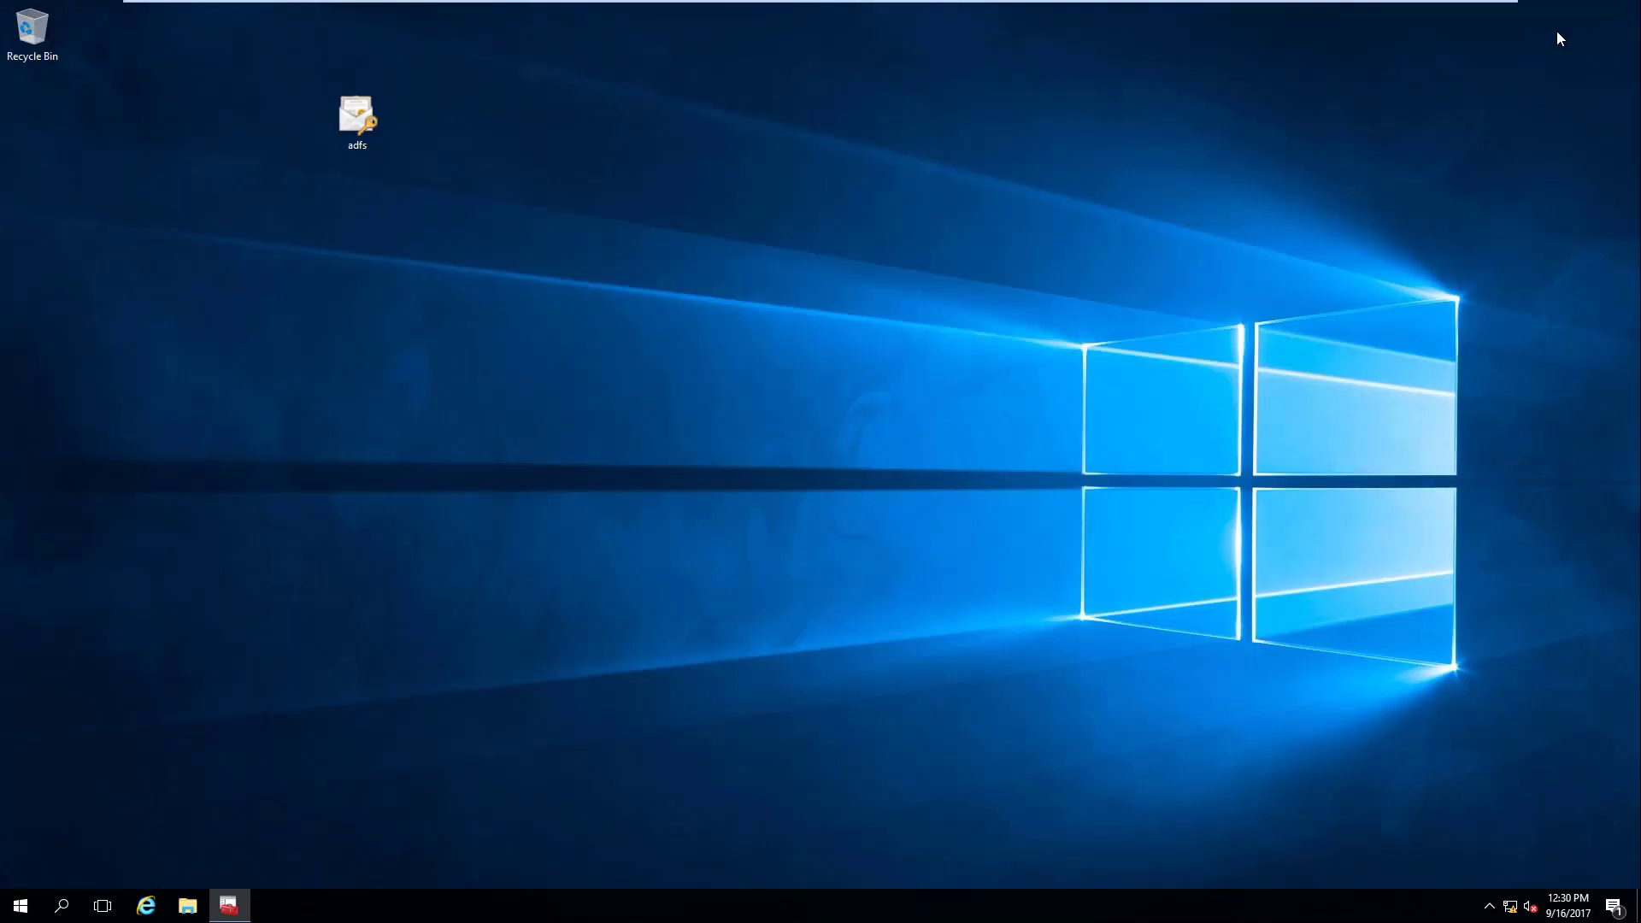
pyautogui.click(19, 906)
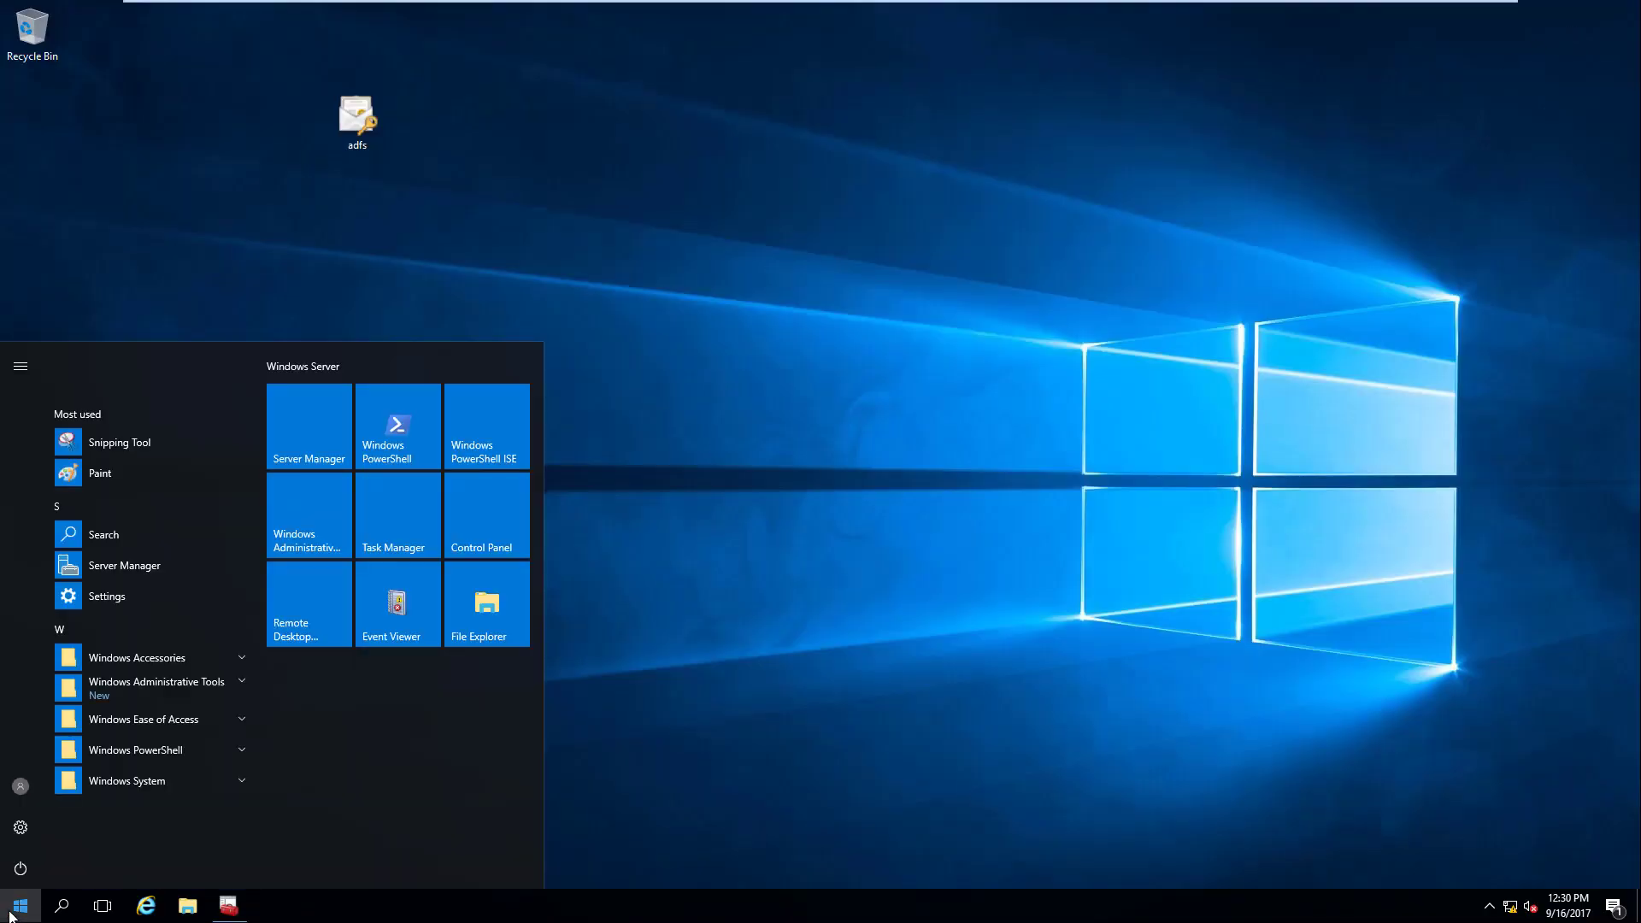
pyautogui.click(20, 869)
pyautogui.click(51, 826)
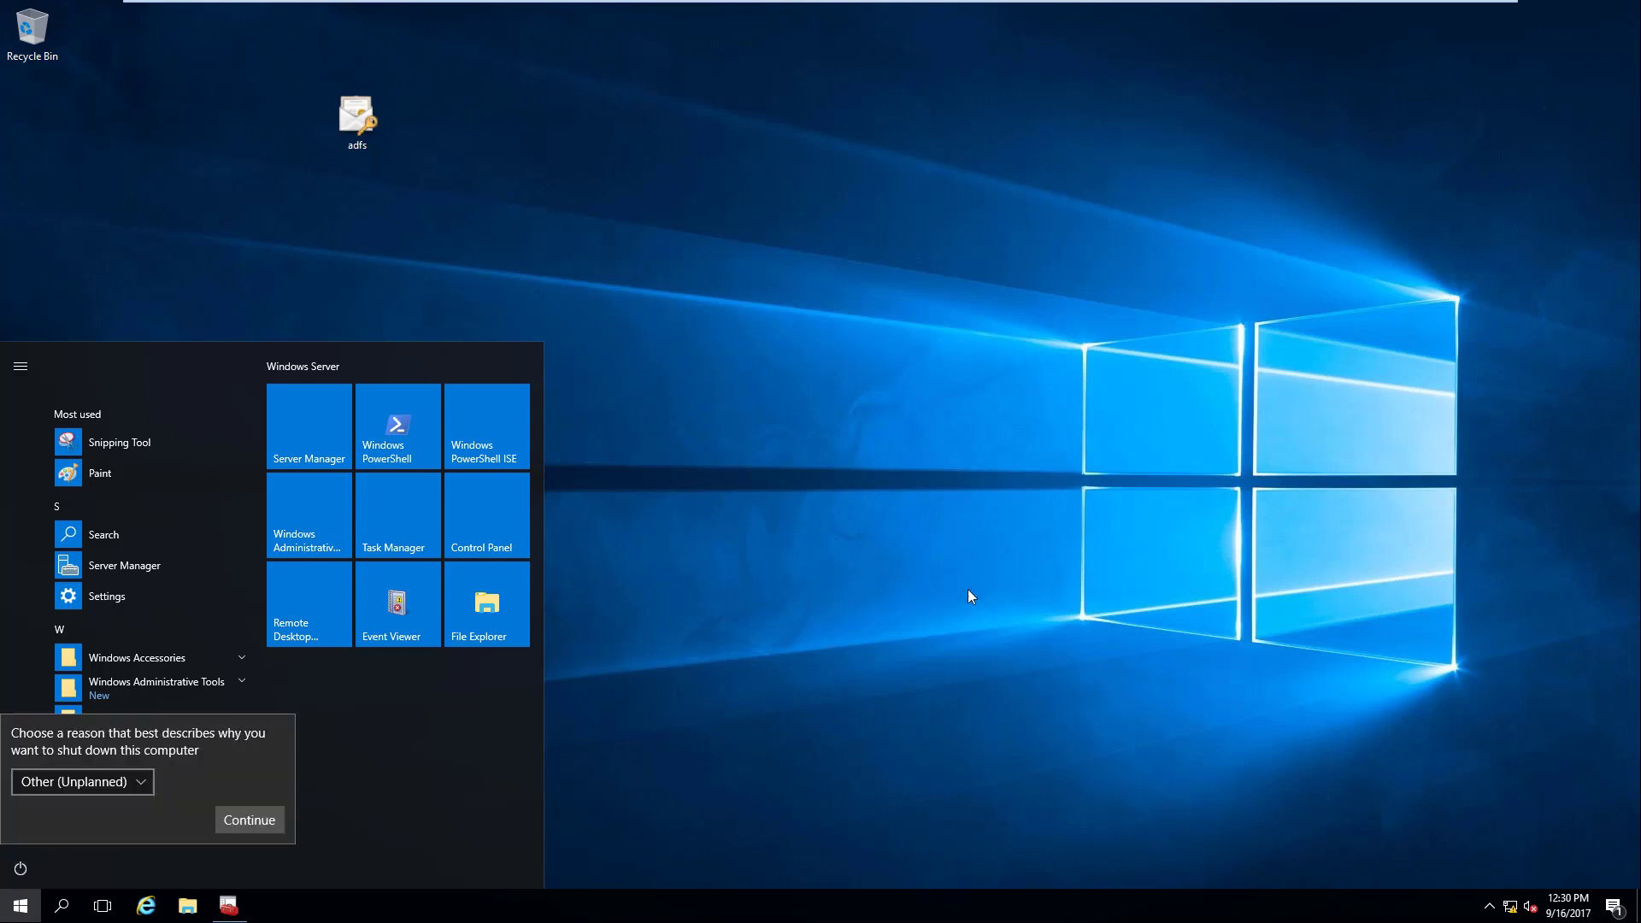
pyautogui.click(114, 792)
pyautogui.click(854, 727)
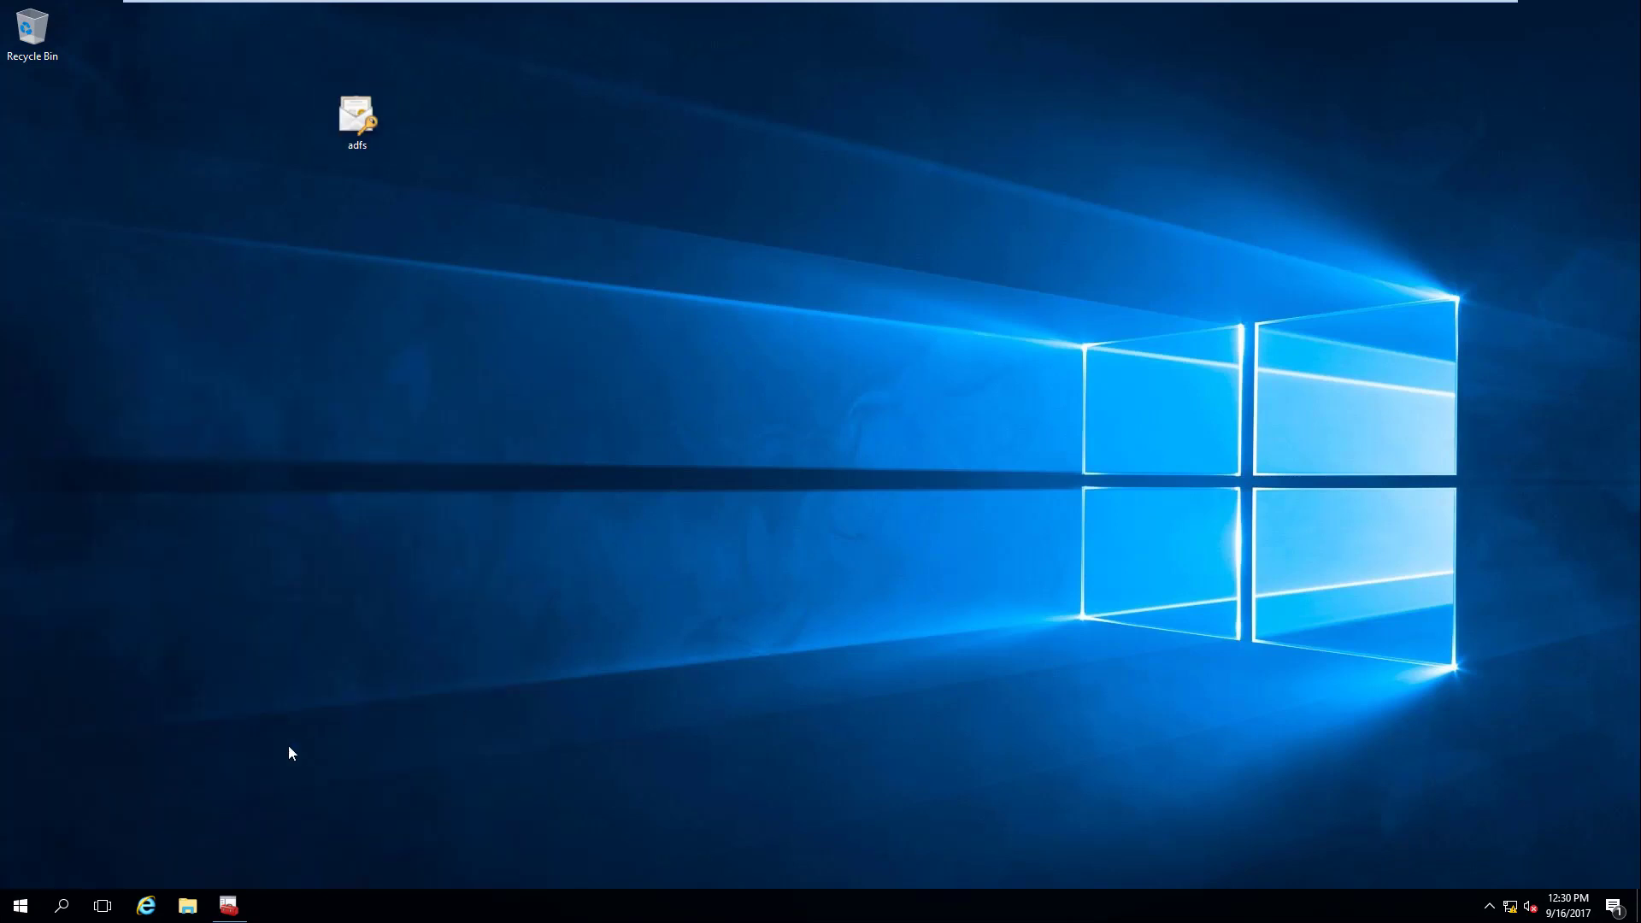
pyautogui.click(10, 905)
pyautogui.click(26, 869)
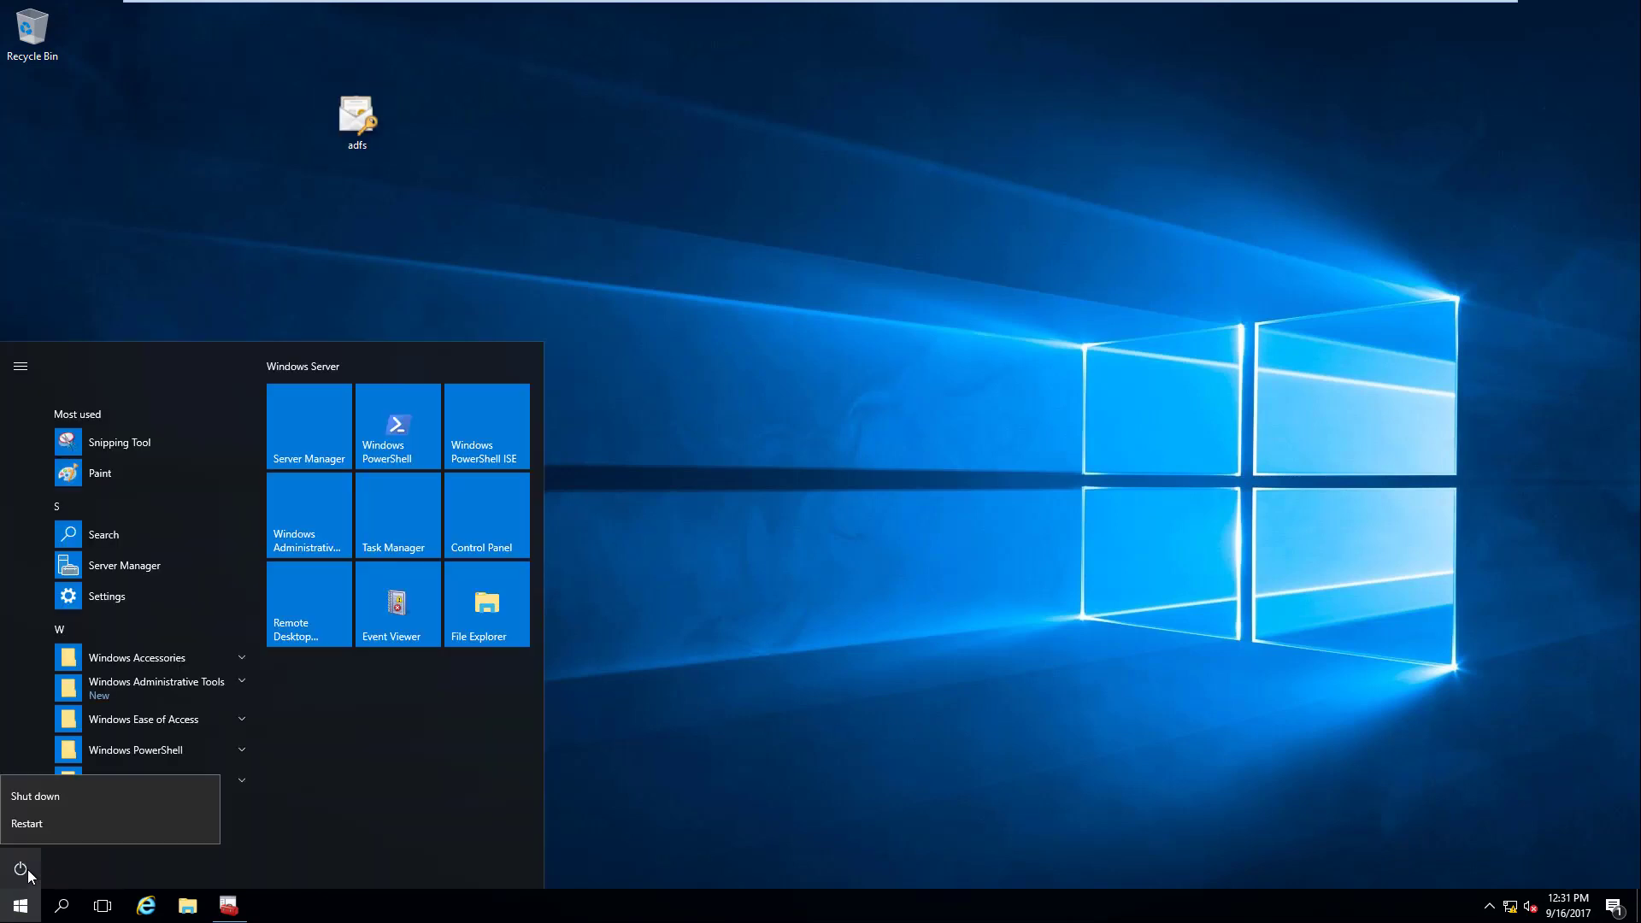
pyautogui.click(44, 829)
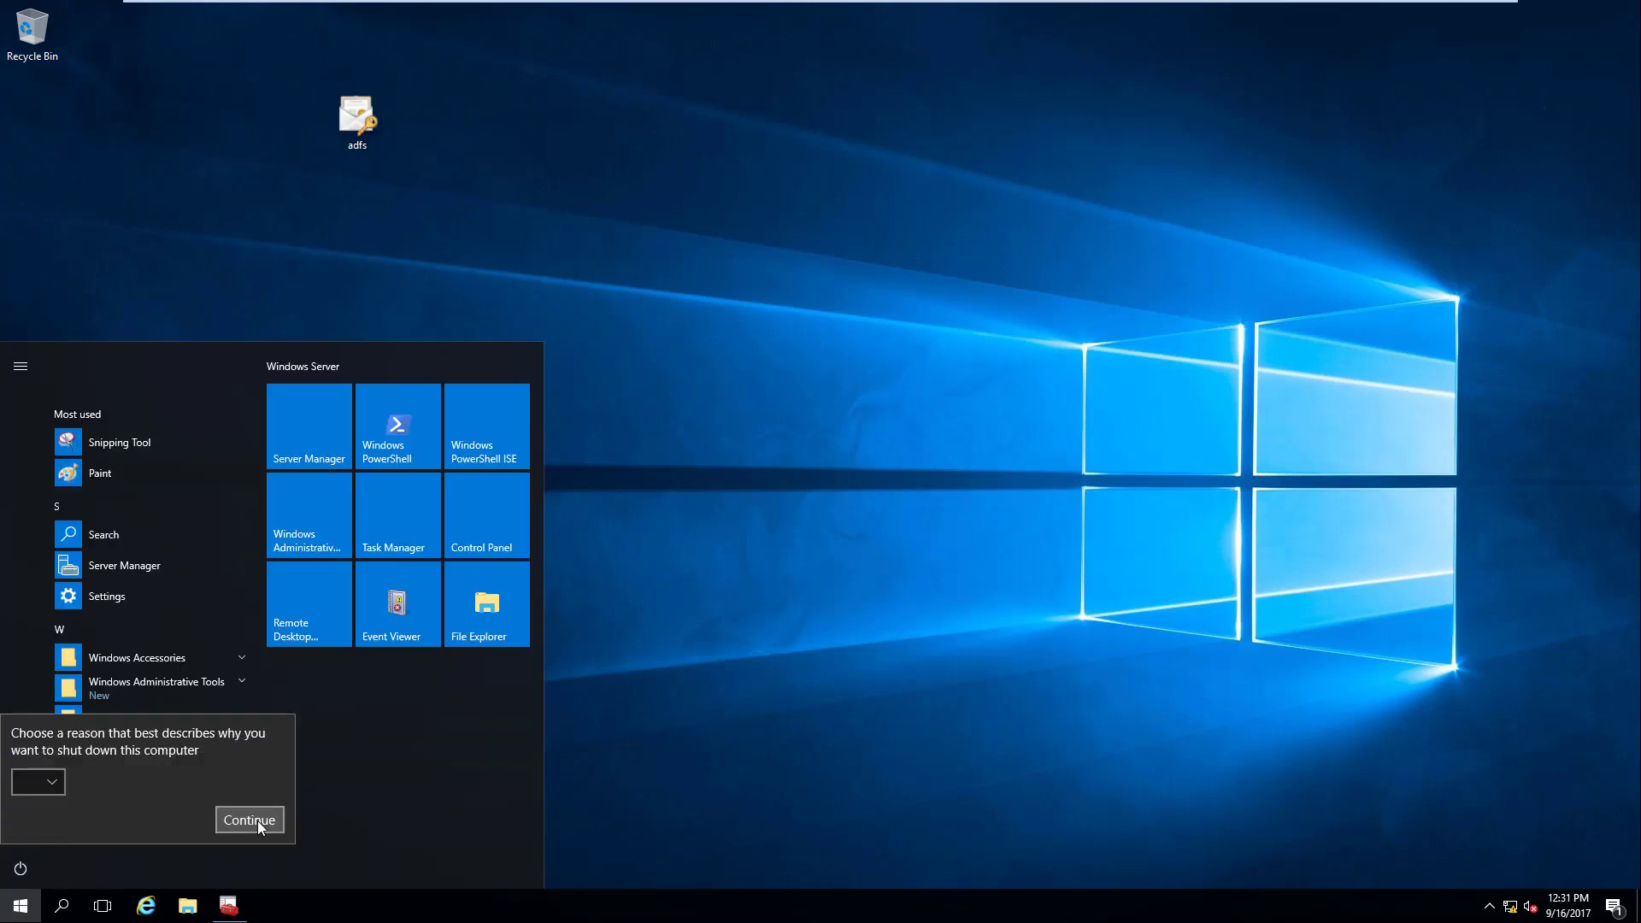
pyautogui.click(883, 684)
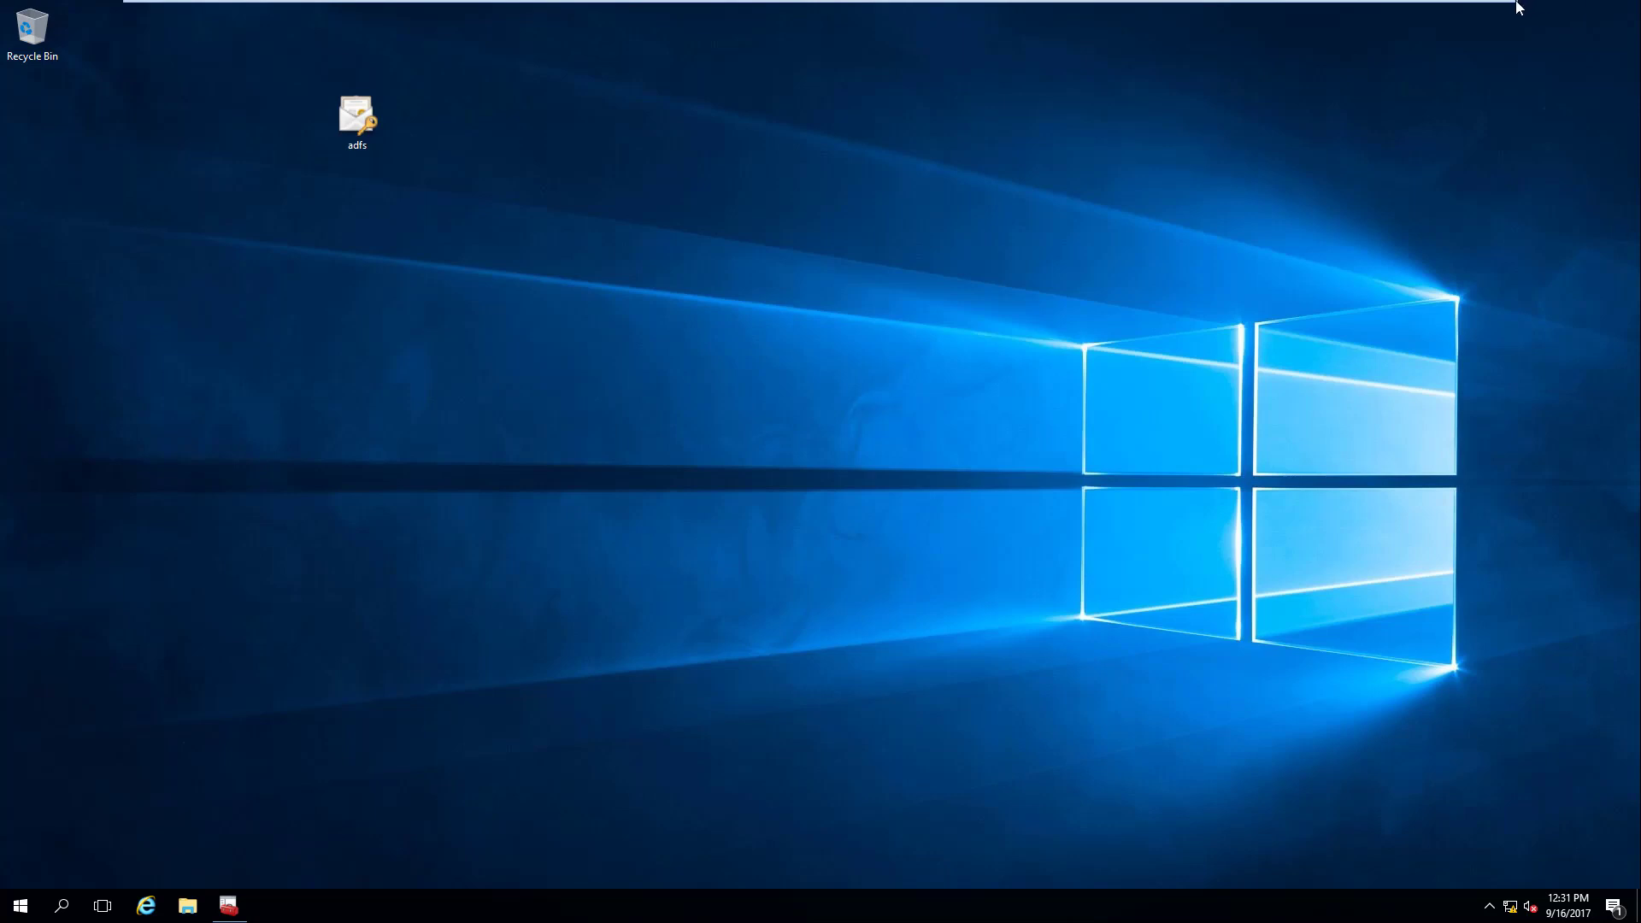
# Step: Exit full screen, resize the VMware window and restart the ADFS guest via VM > Power > Restart Guest
pyautogui.click(1462, 5)
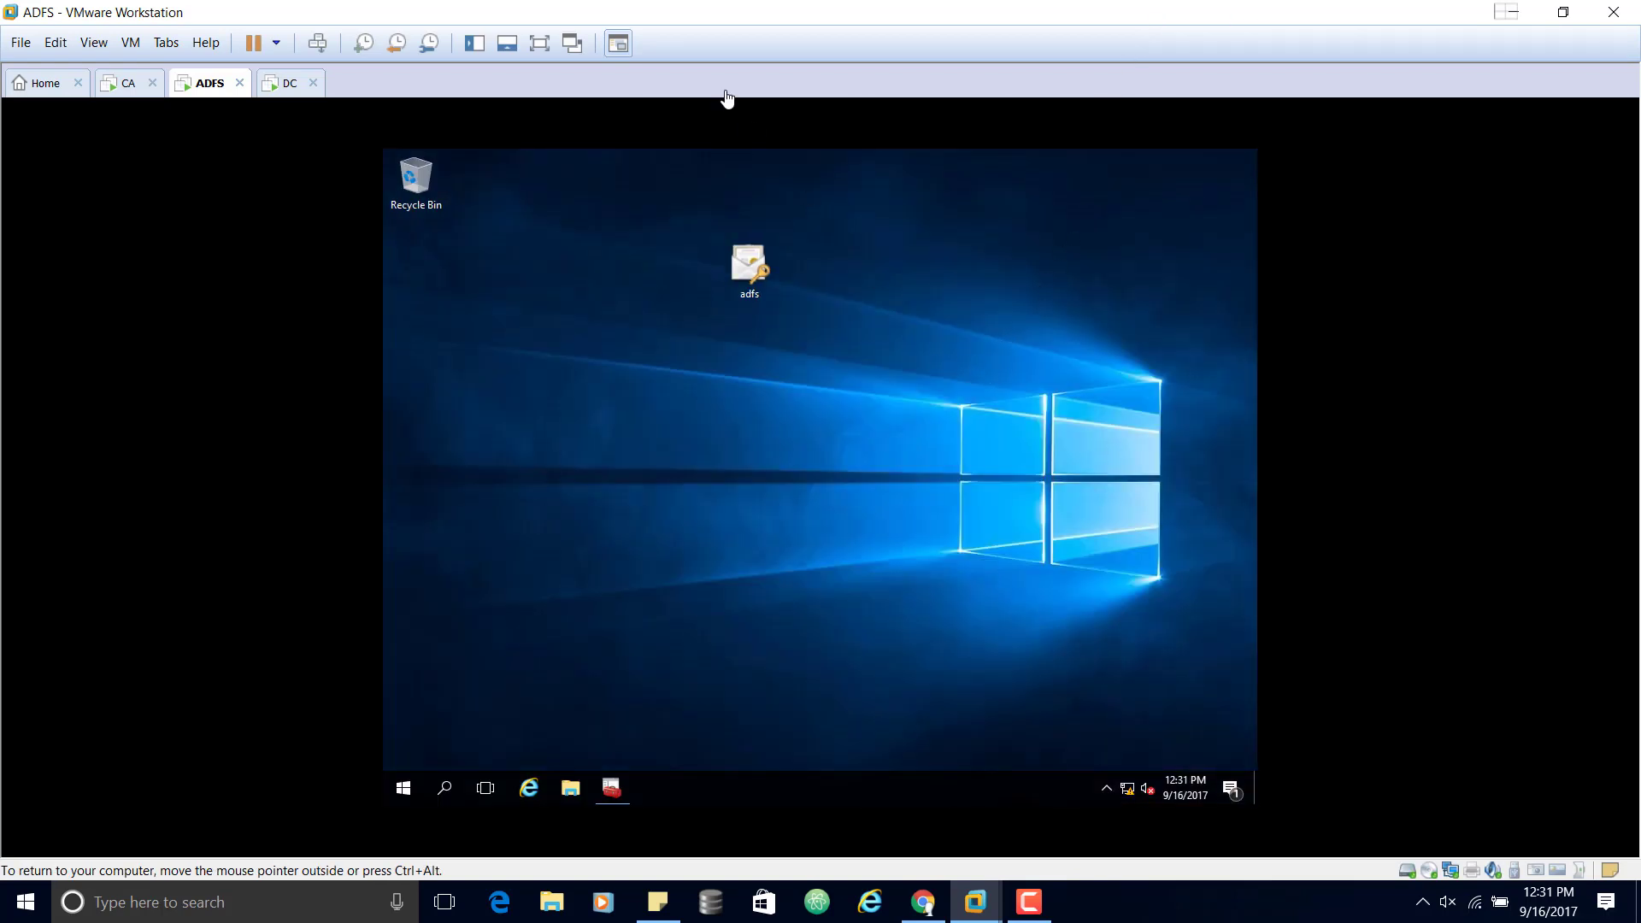
pyautogui.moveTo(726, 7); pyautogui.dragTo(763, 53)
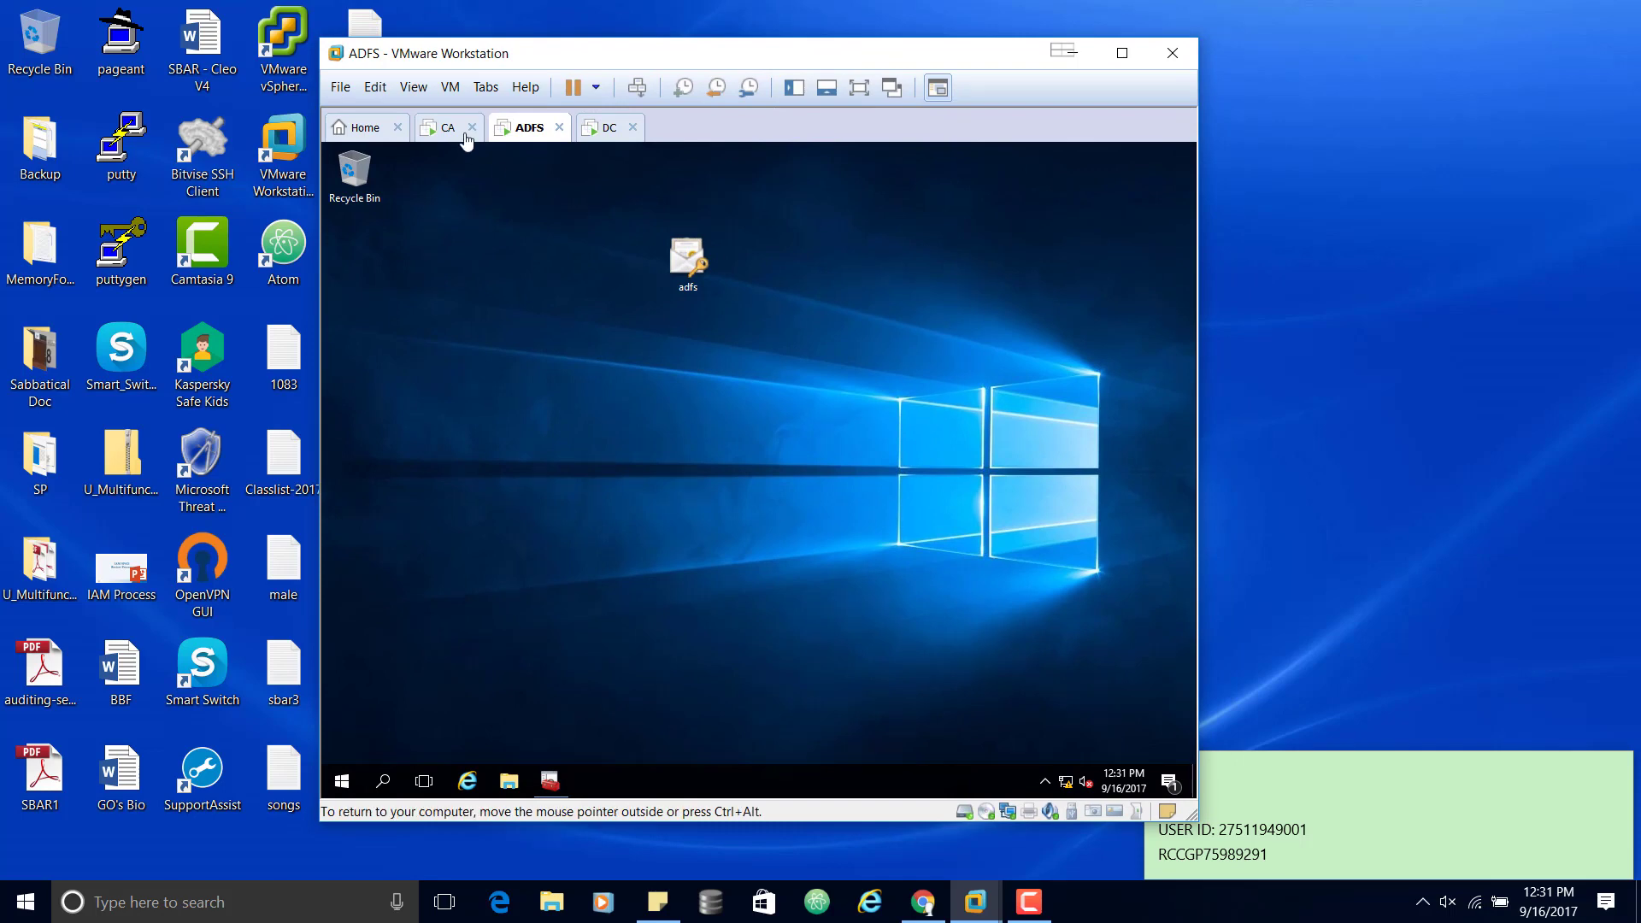
pyautogui.click(450, 87)
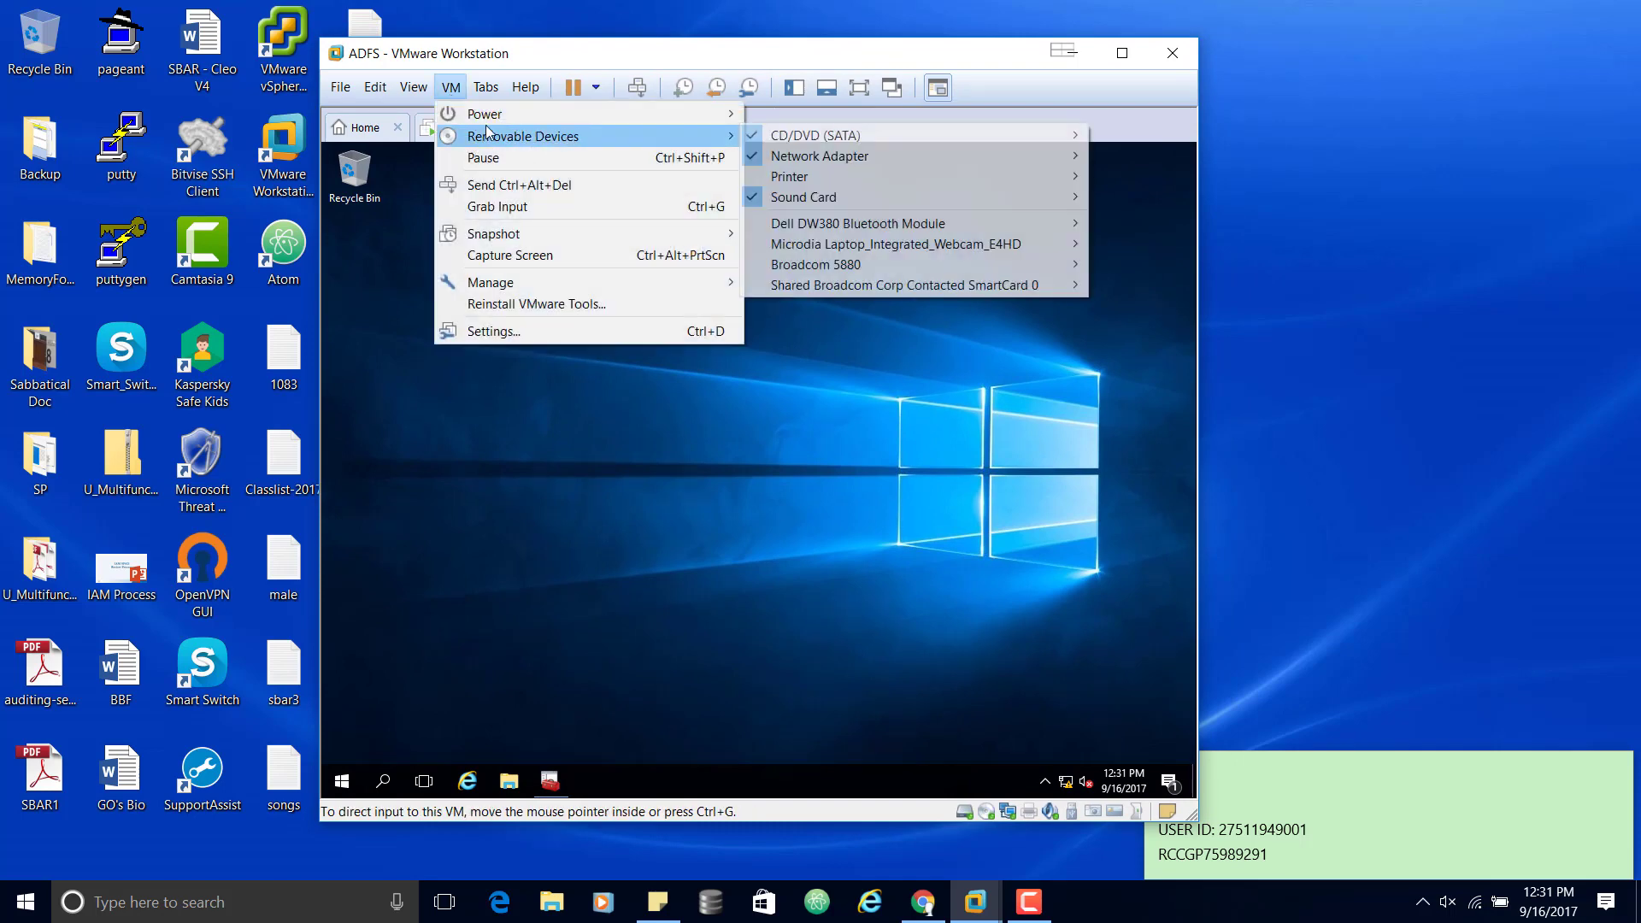
pyautogui.moveTo(513, 113)
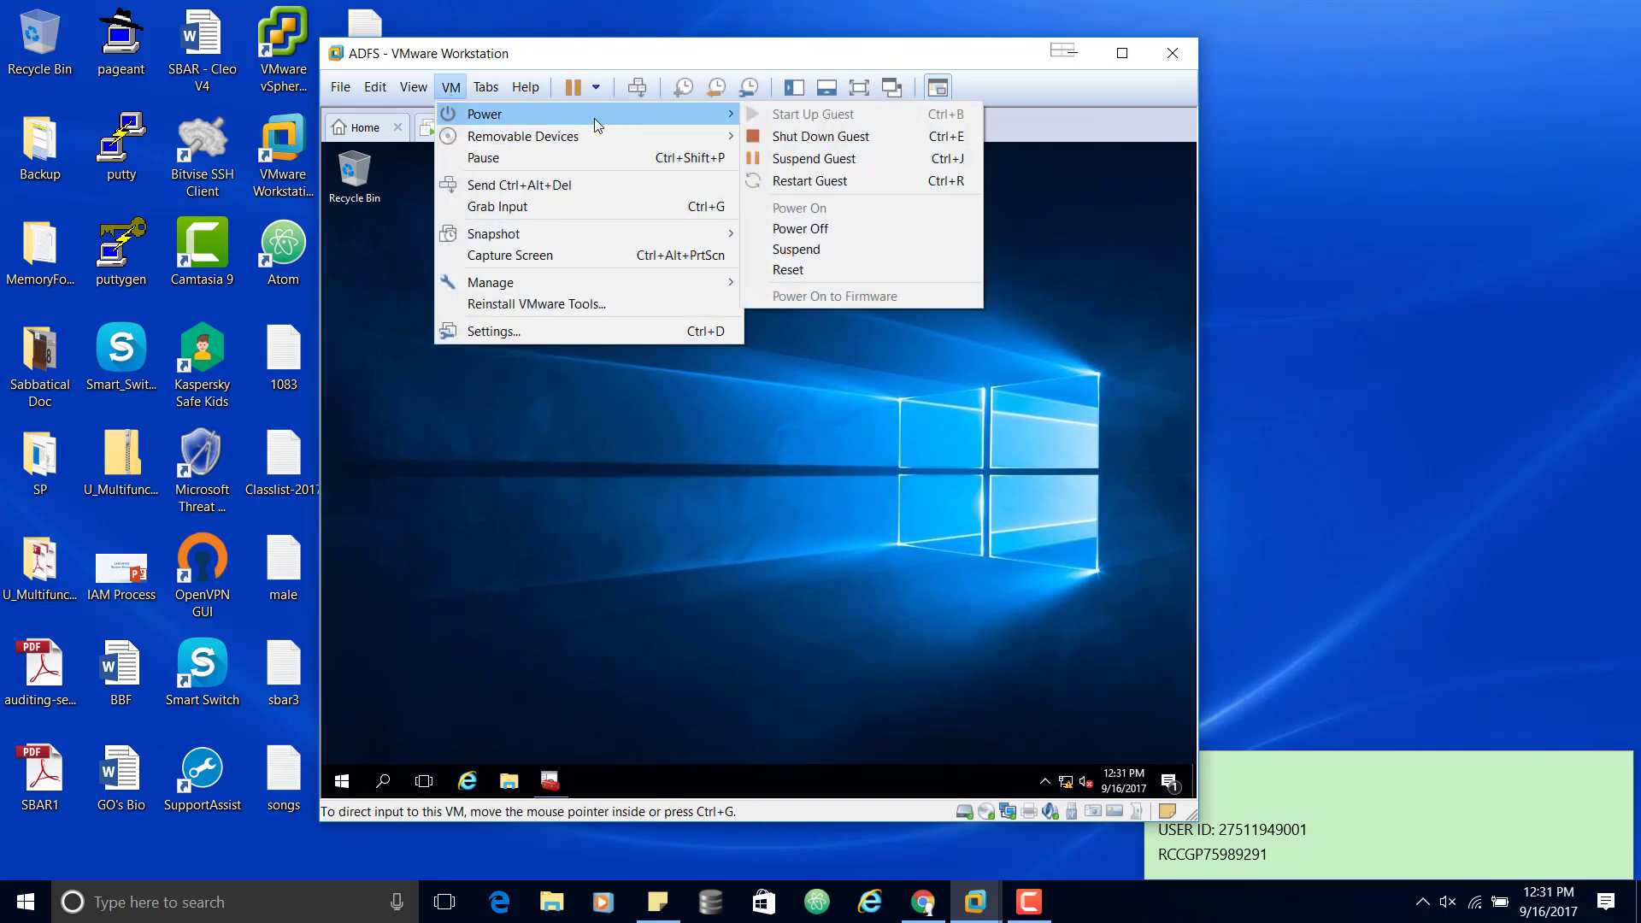
pyautogui.click(844, 182)
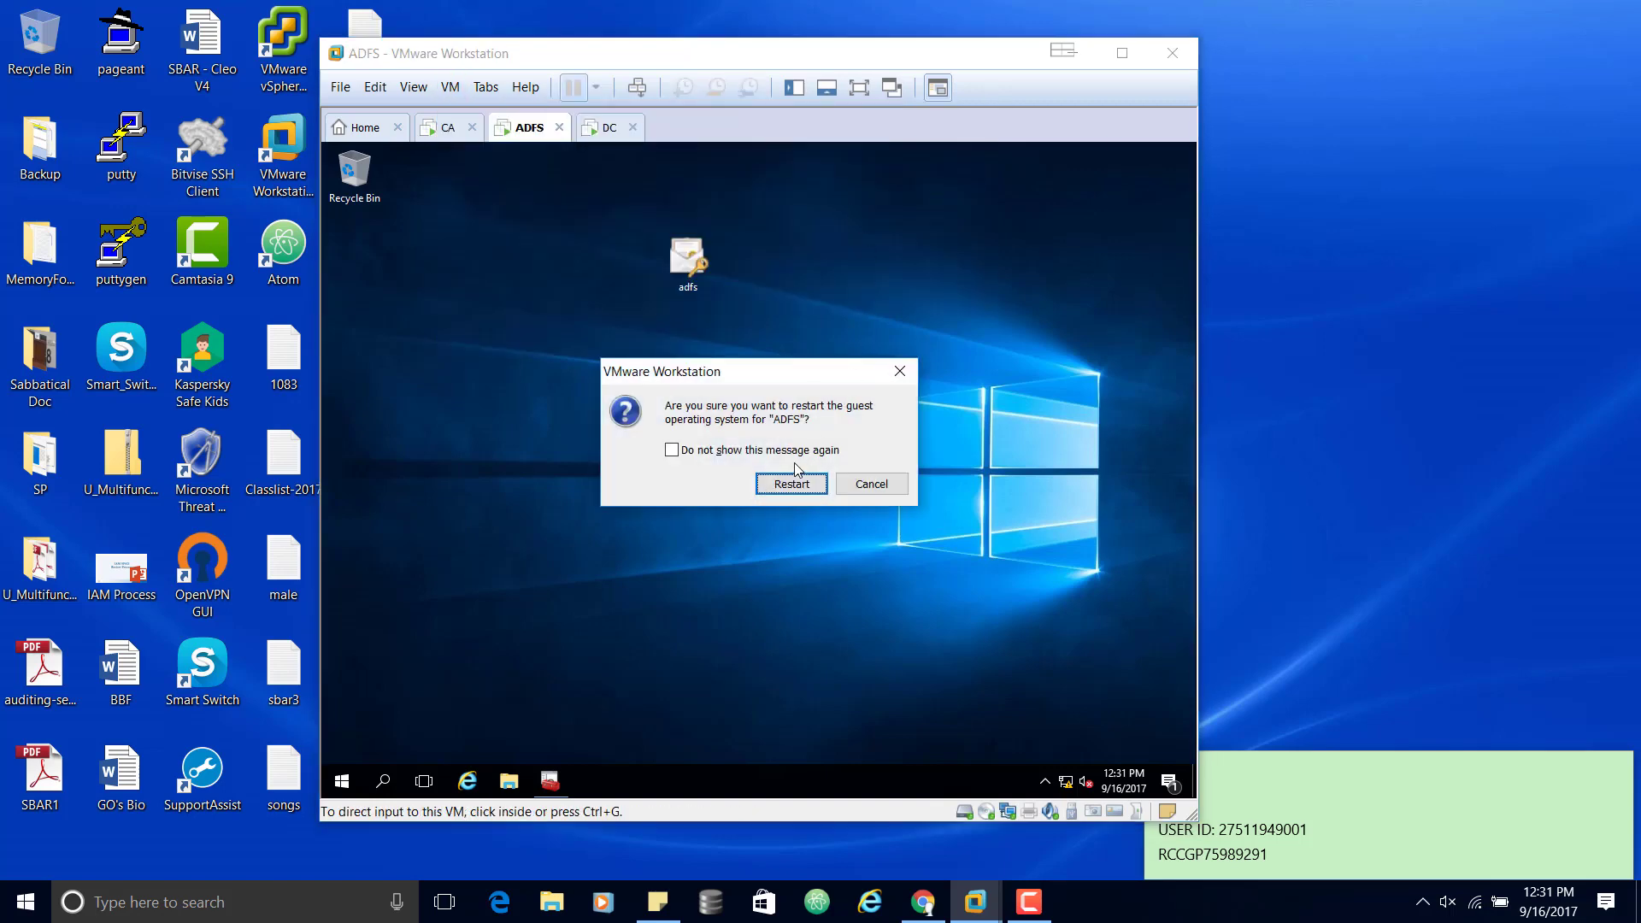
pyautogui.click(792, 484)
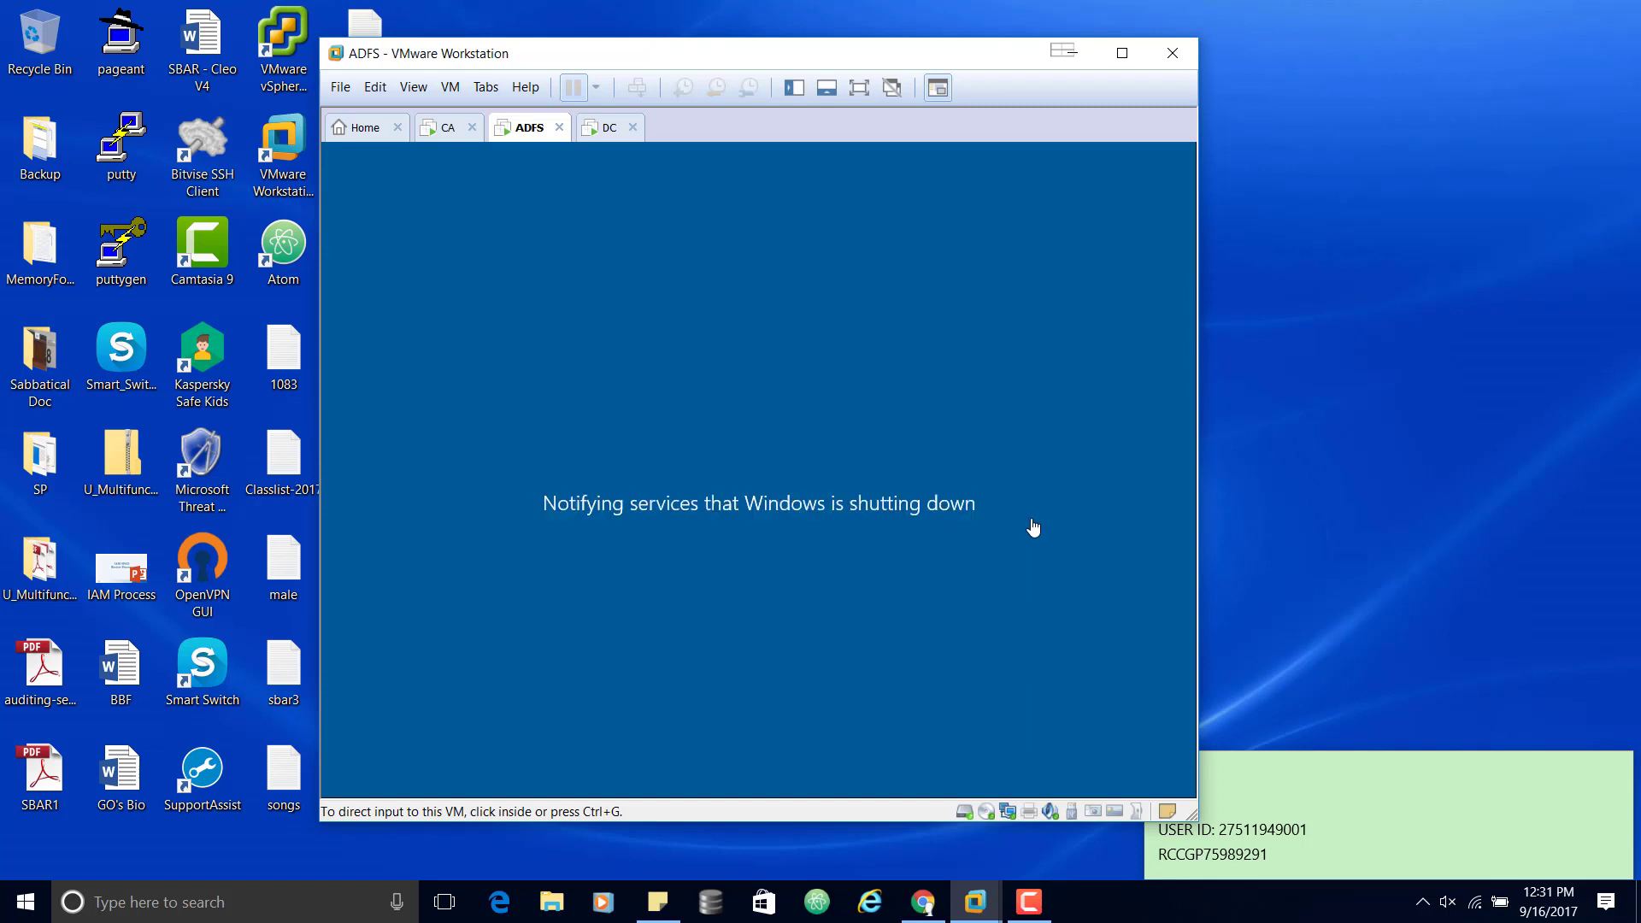
pyautogui.click(1028, 902)
pyautogui.click(1551, 601)
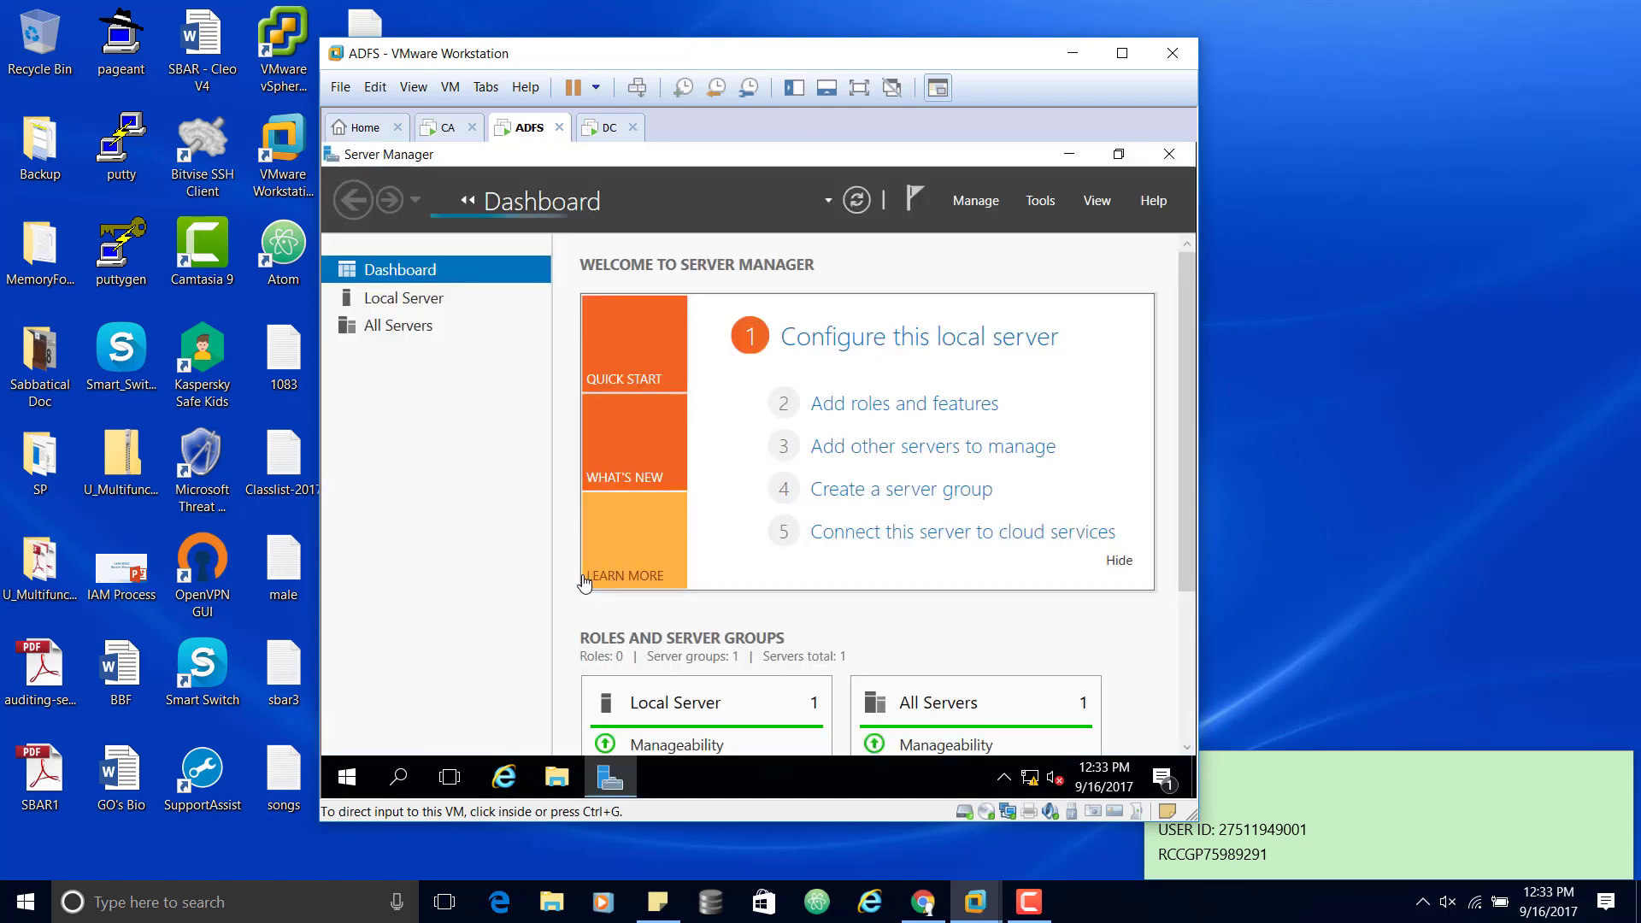
# Step: Switch the restarted ADFS virtual machine to full screen, showing 2 roles and an AD FS service alert
pyautogui.click(855, 86)
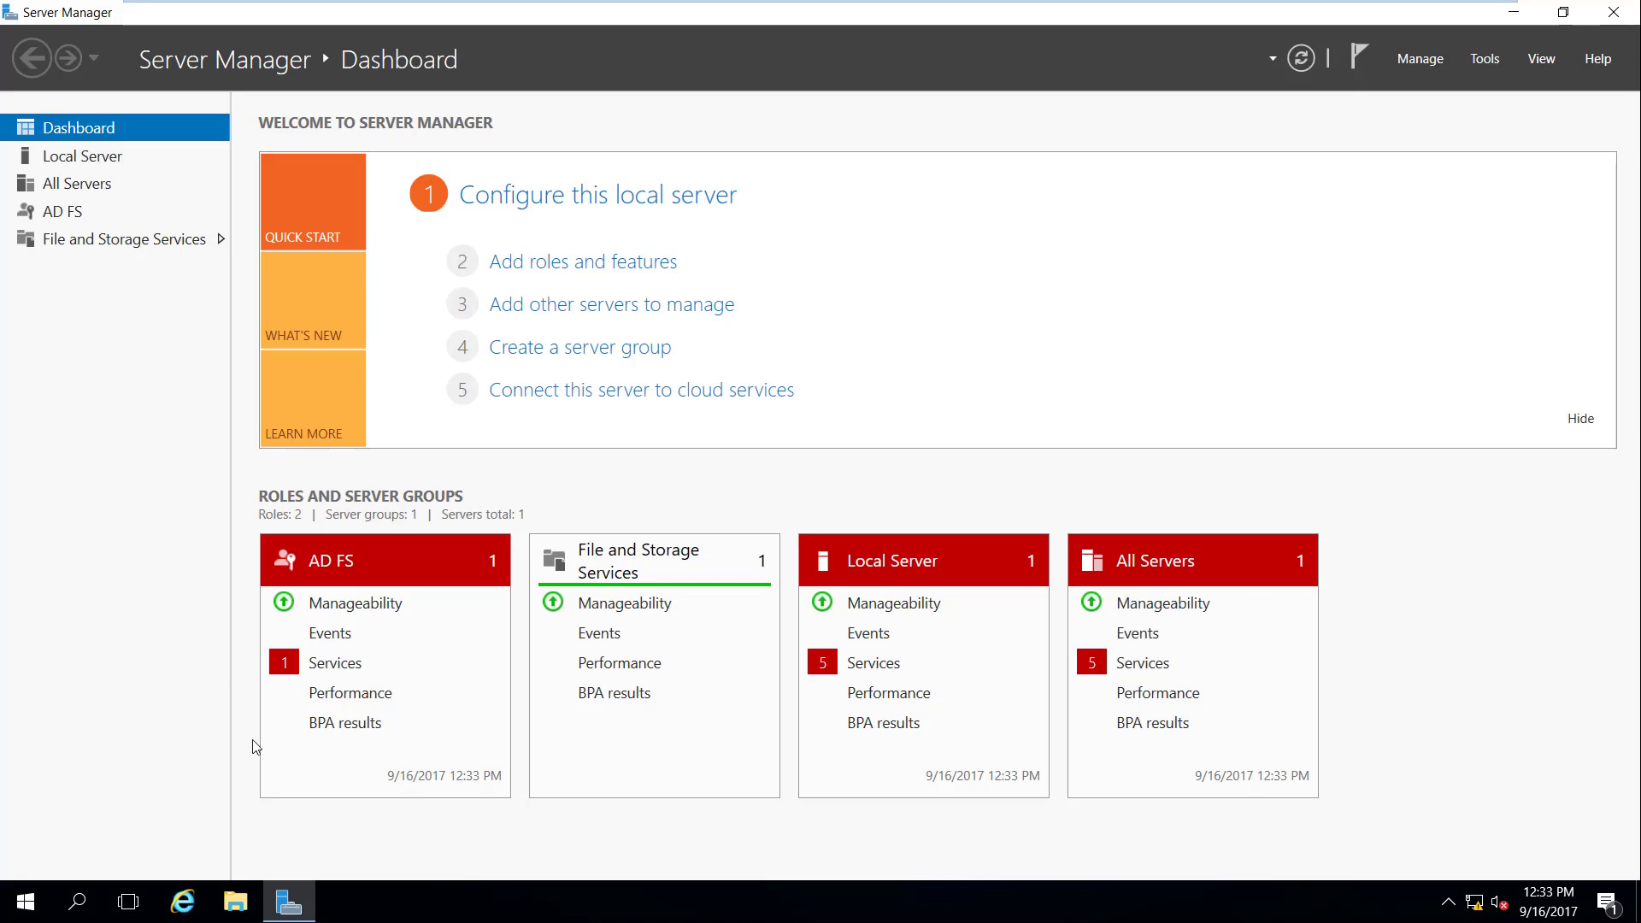
# Step: Start the stopped adfssrv service from the AD FS Services Detail View, clearing its alert
pyautogui.click(325, 663)
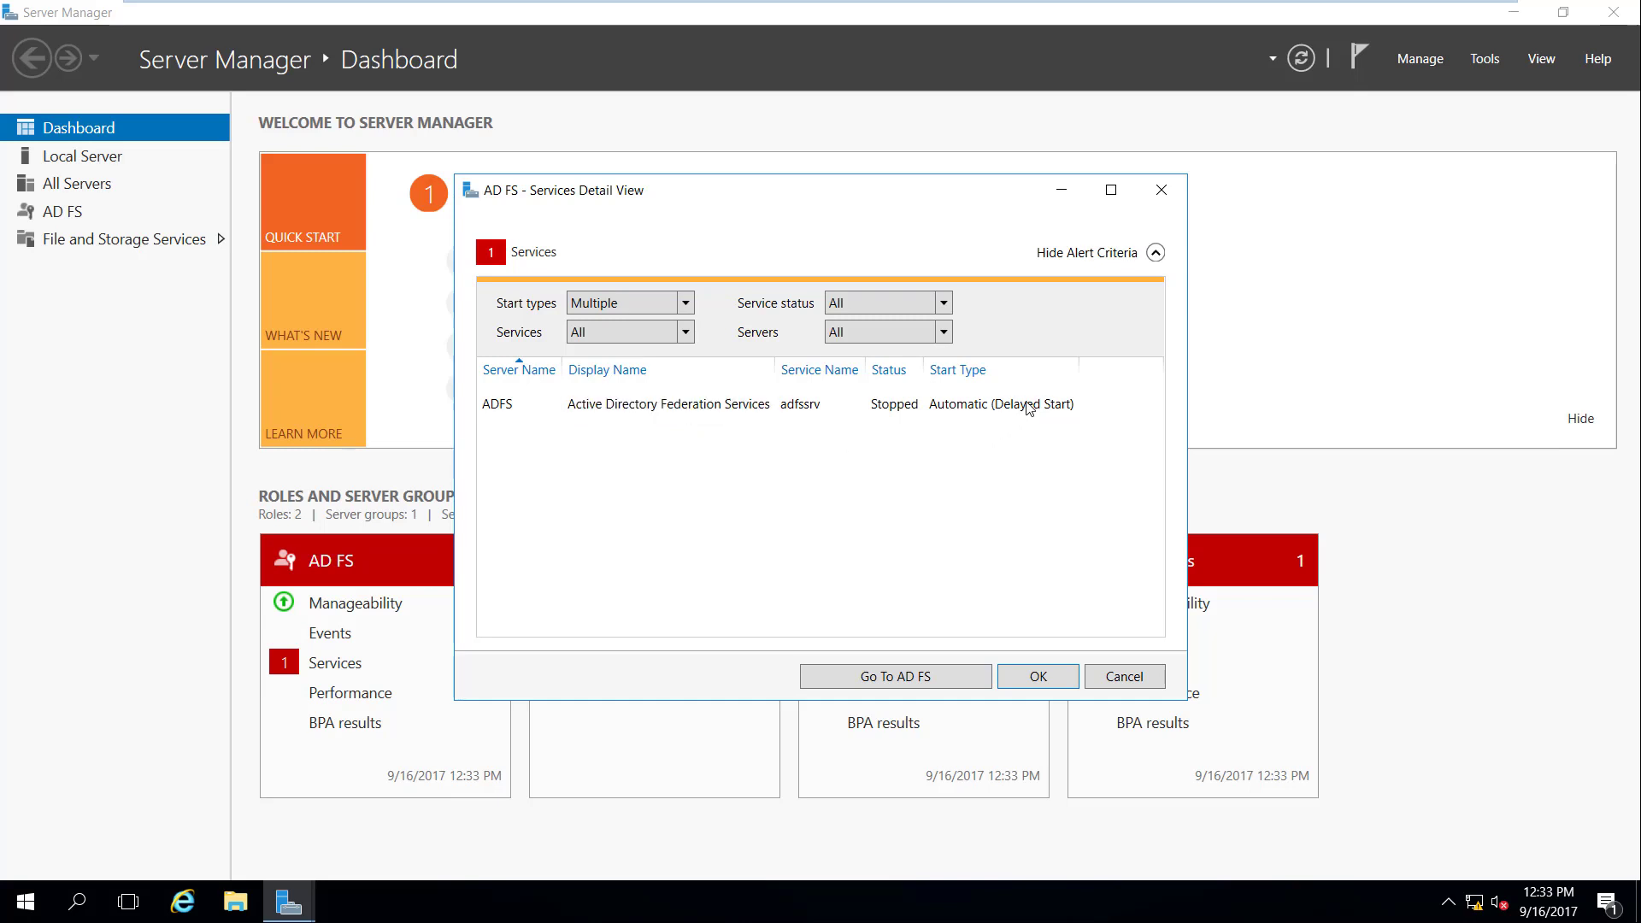
pyautogui.click(946, 406)
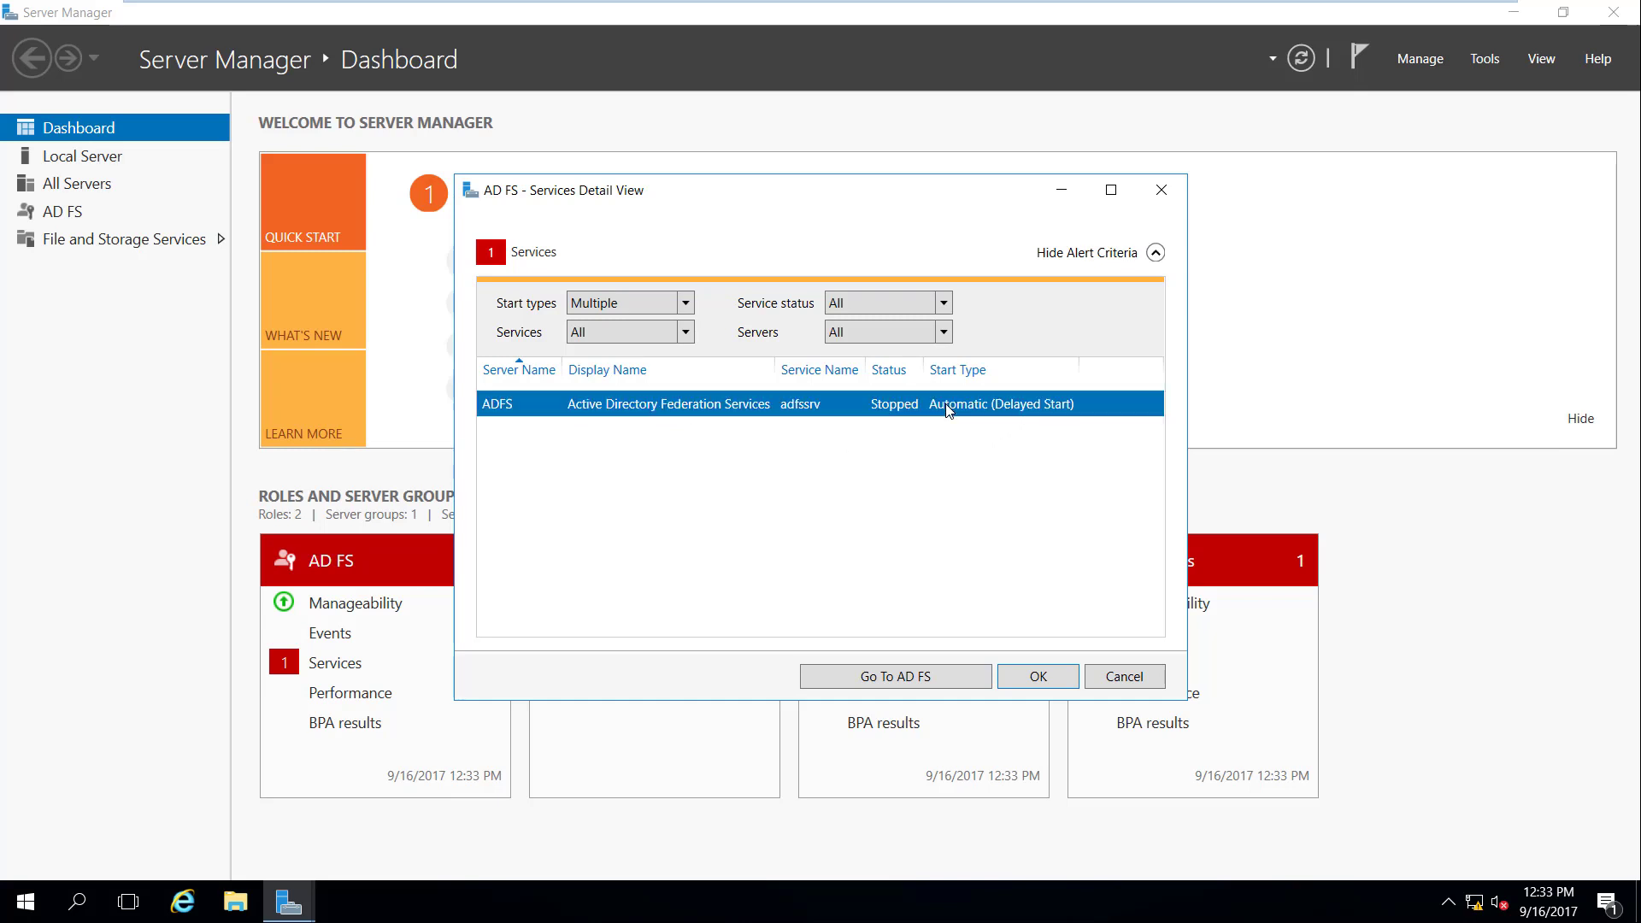
pyautogui.rightClick(949, 412)
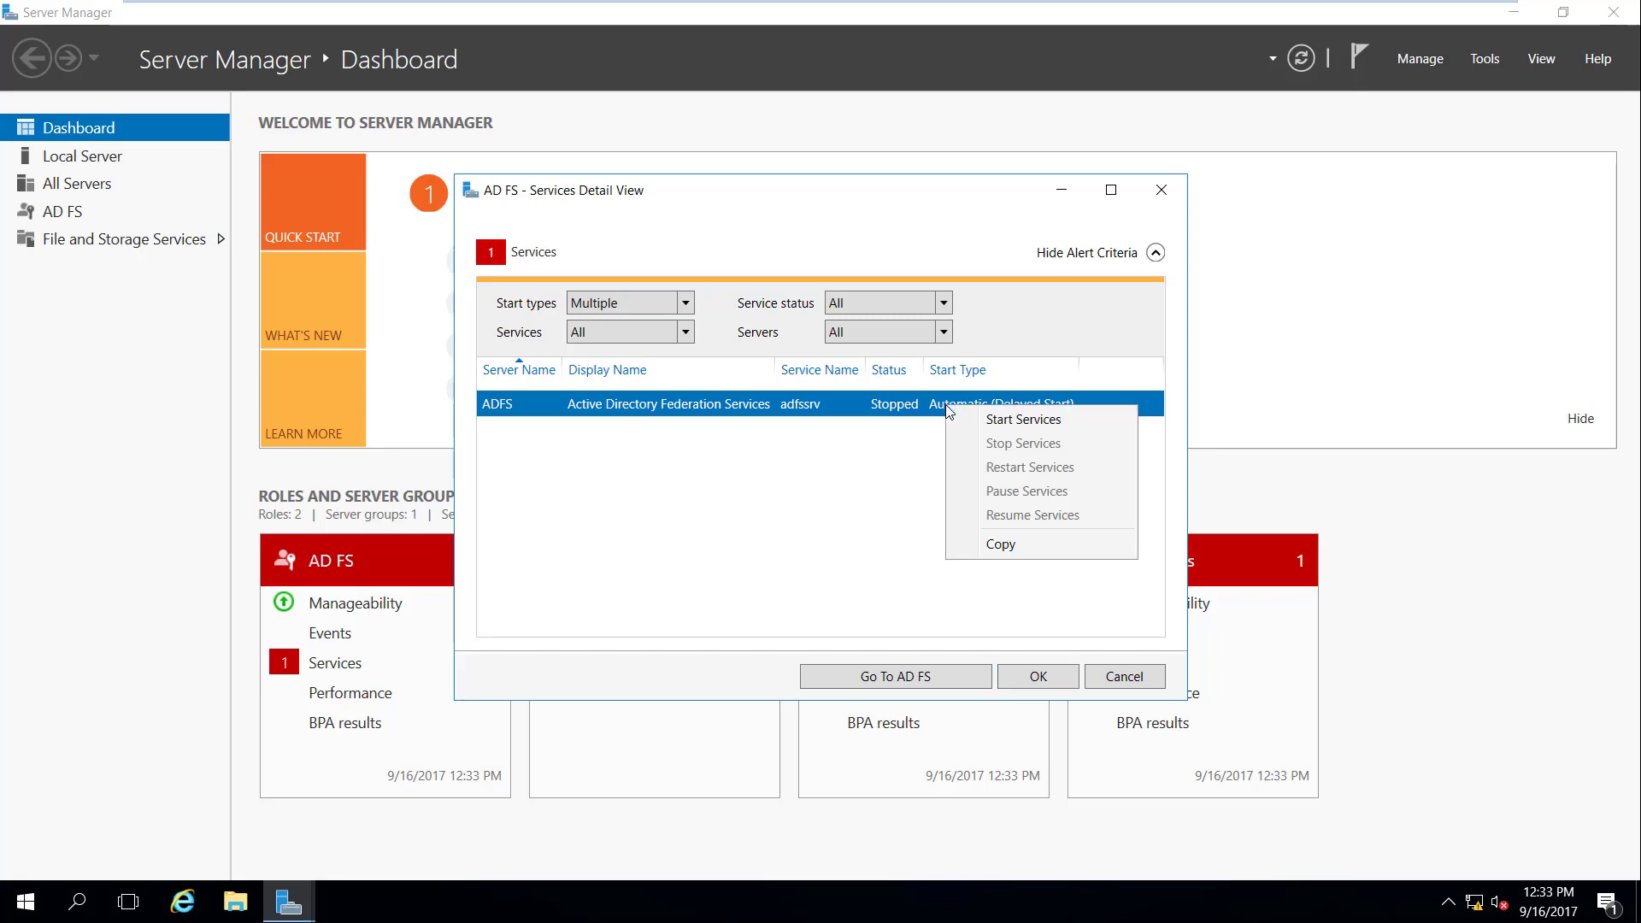
pyautogui.click(1027, 428)
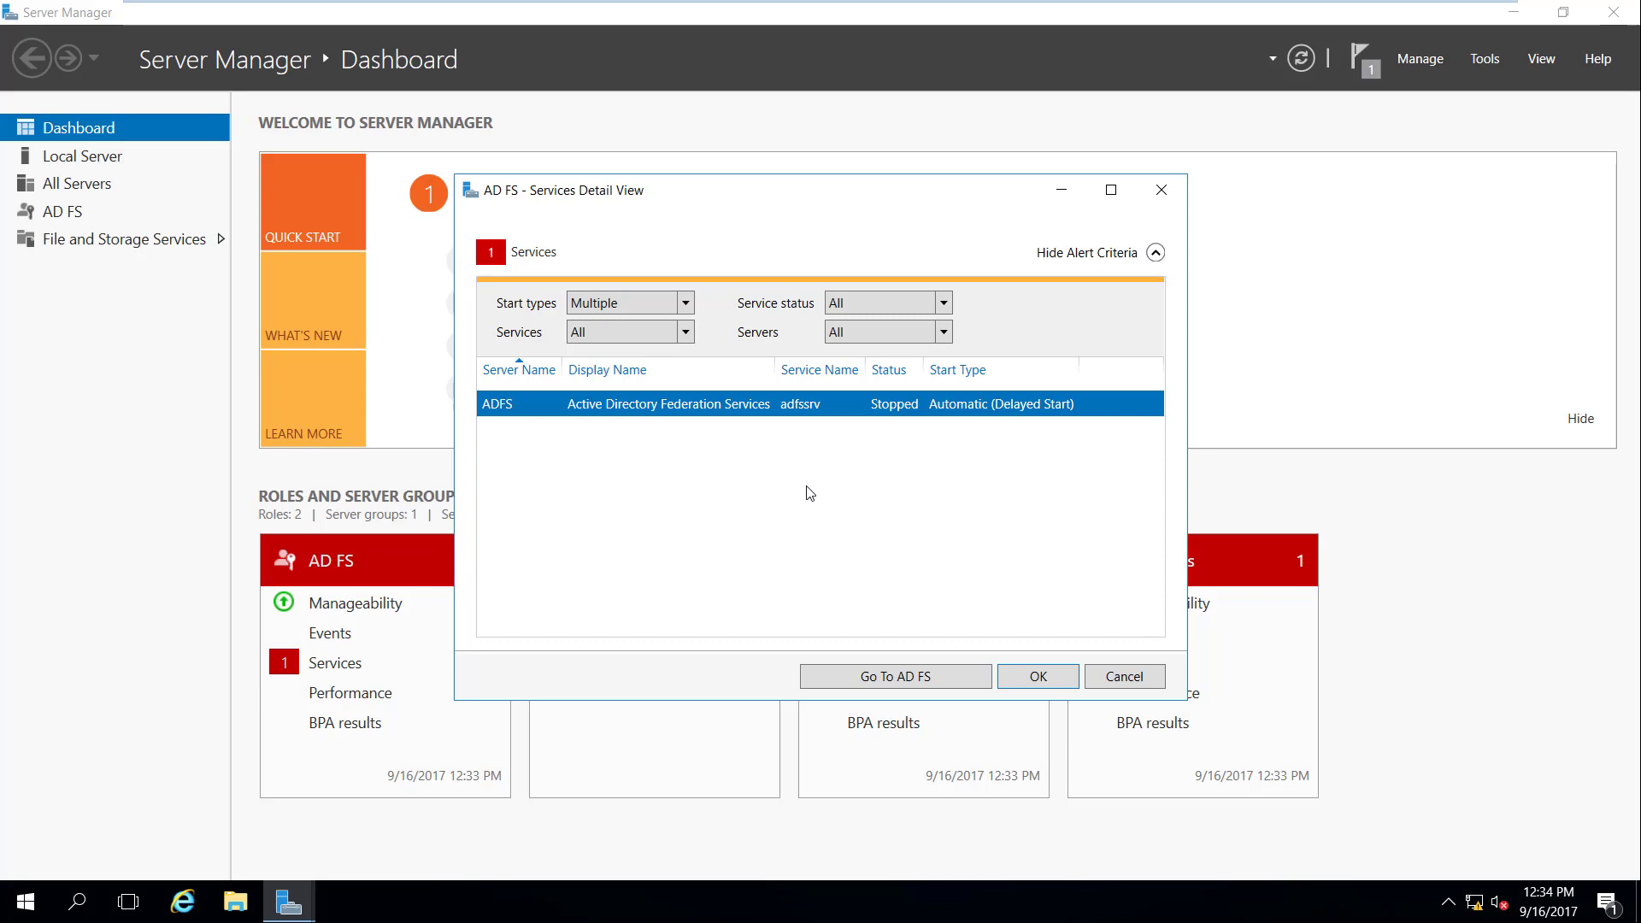
pyautogui.click(1259, 382)
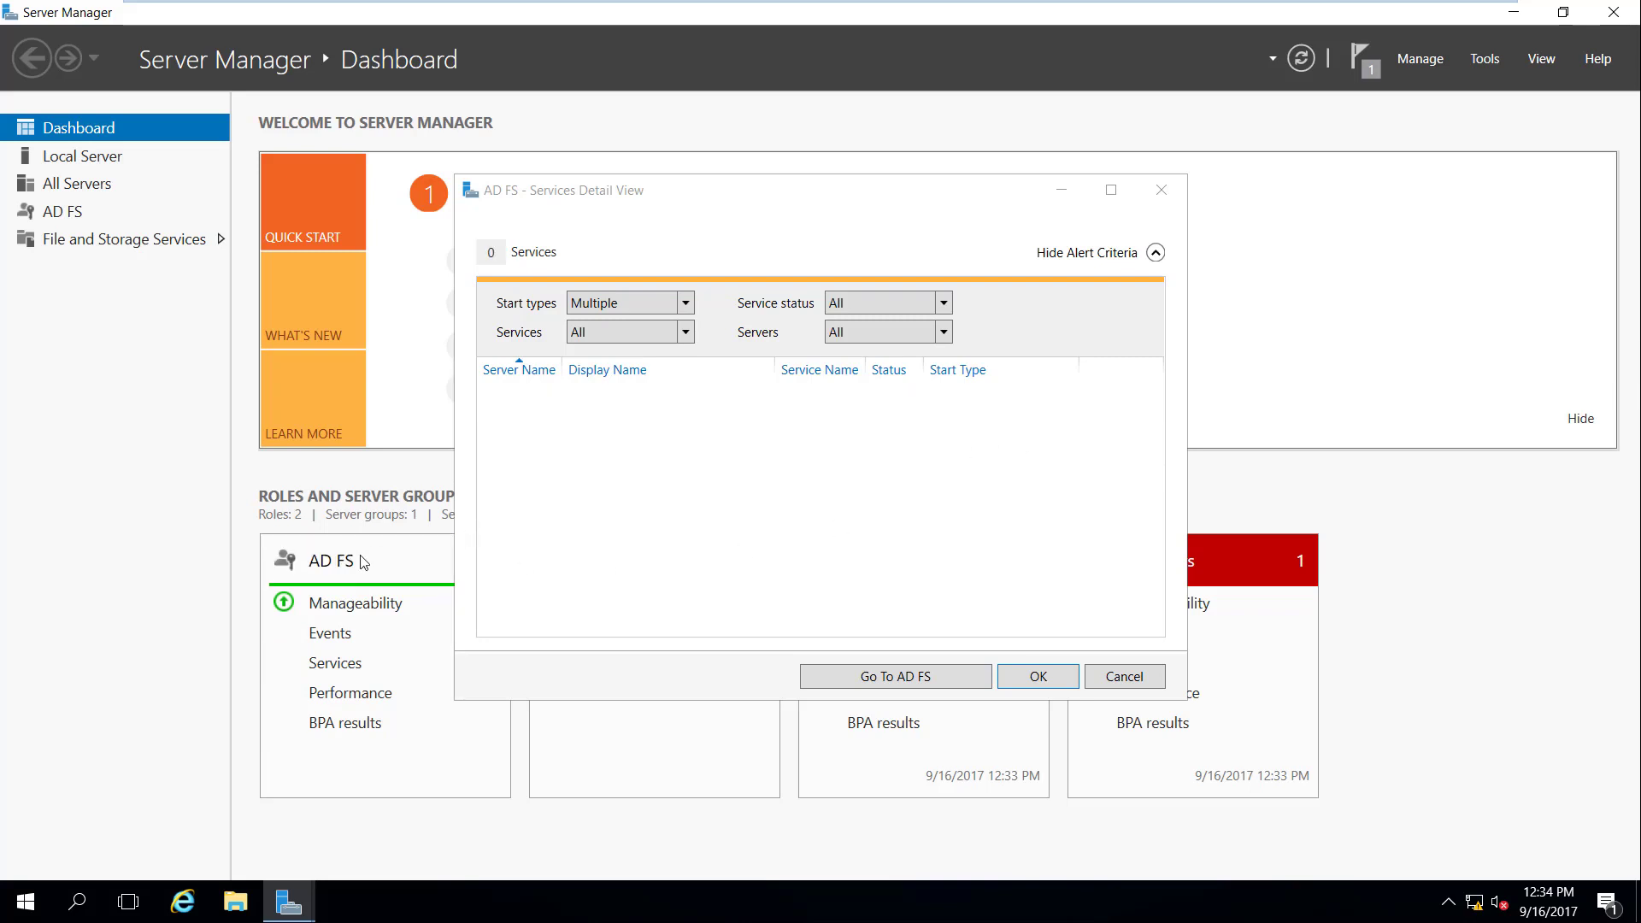
# Step: Close the detail view, launch AD FS Management, and check Relying Party Trusts and Claims Provider Trusts
pyautogui.click(1163, 190)
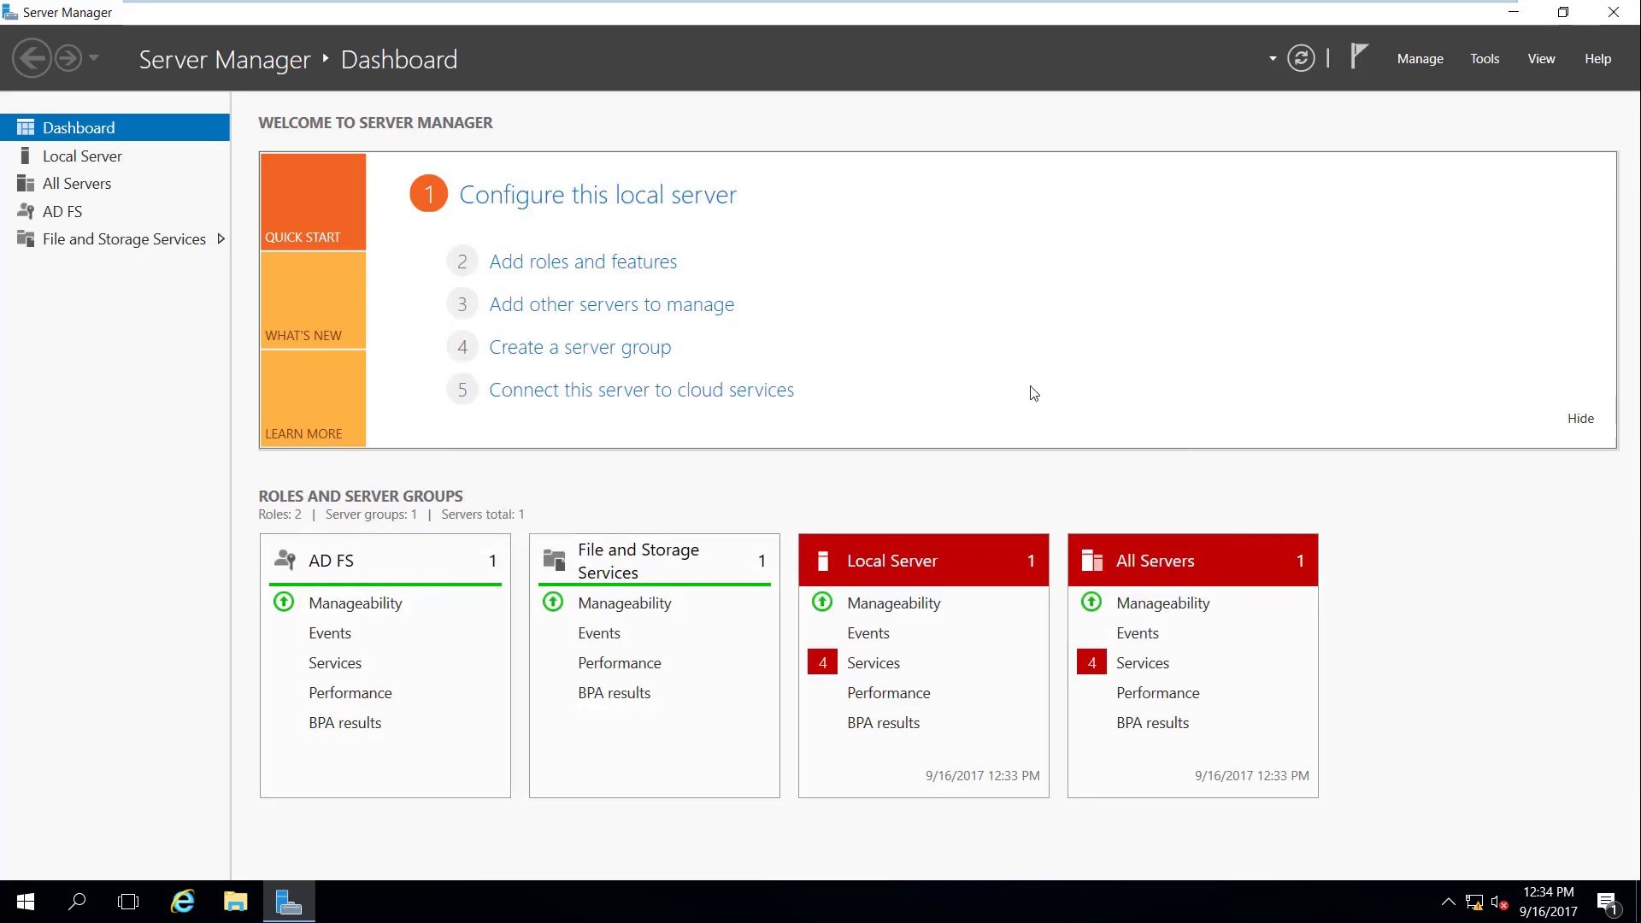
pyautogui.click(1487, 59)
pyautogui.click(1453, 86)
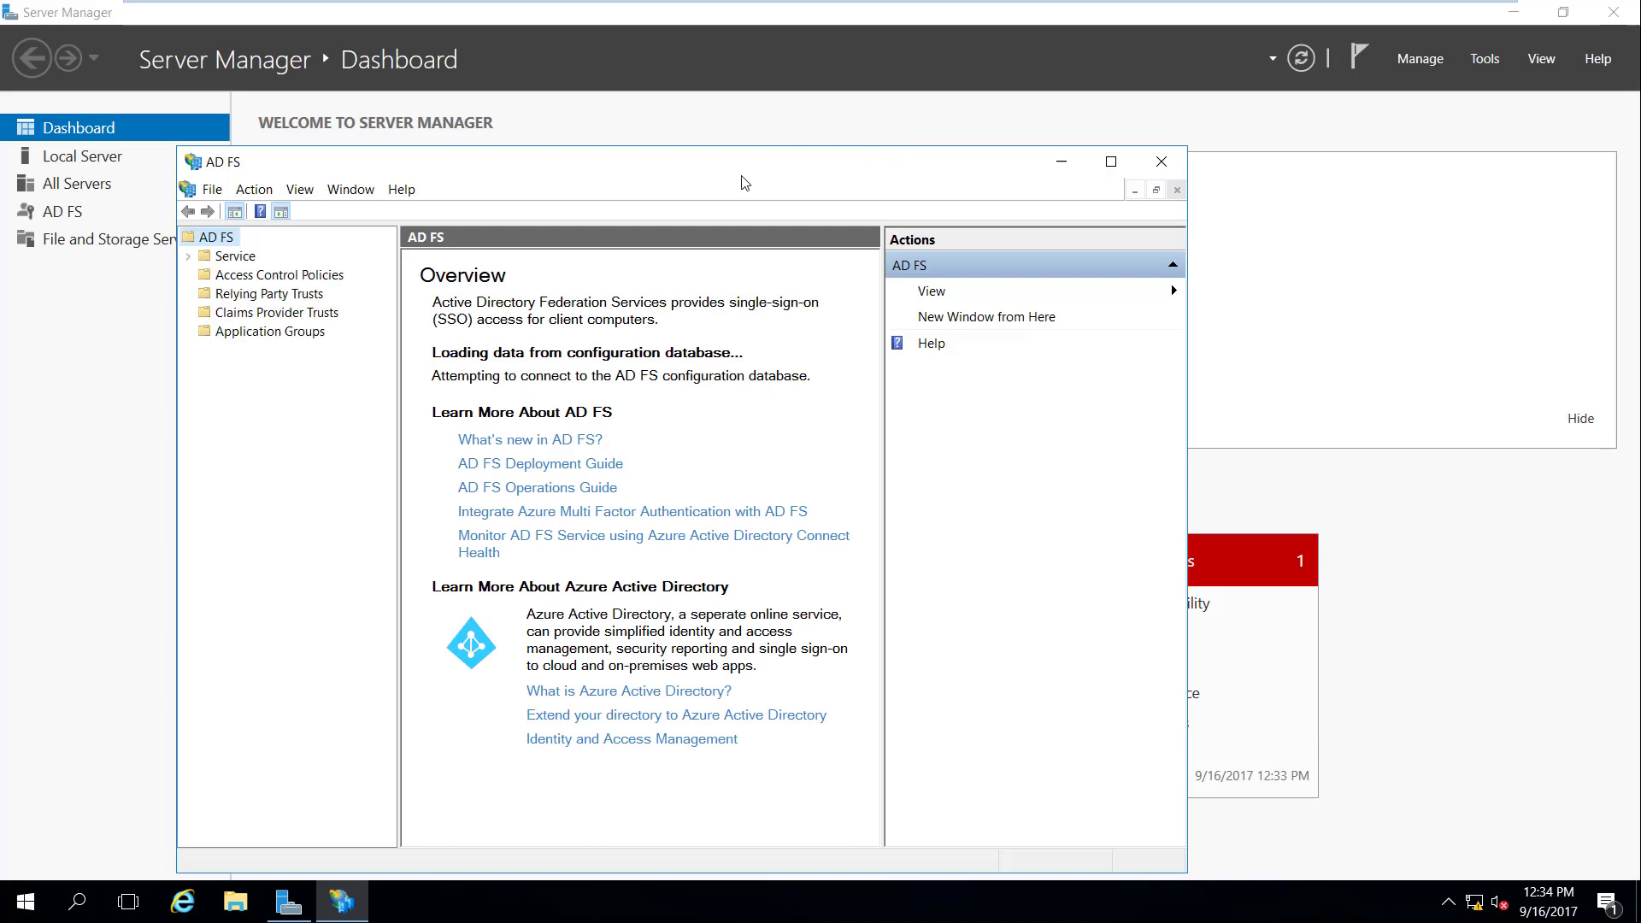
pyautogui.moveTo(754, 177); pyautogui.dragTo(836, 108)
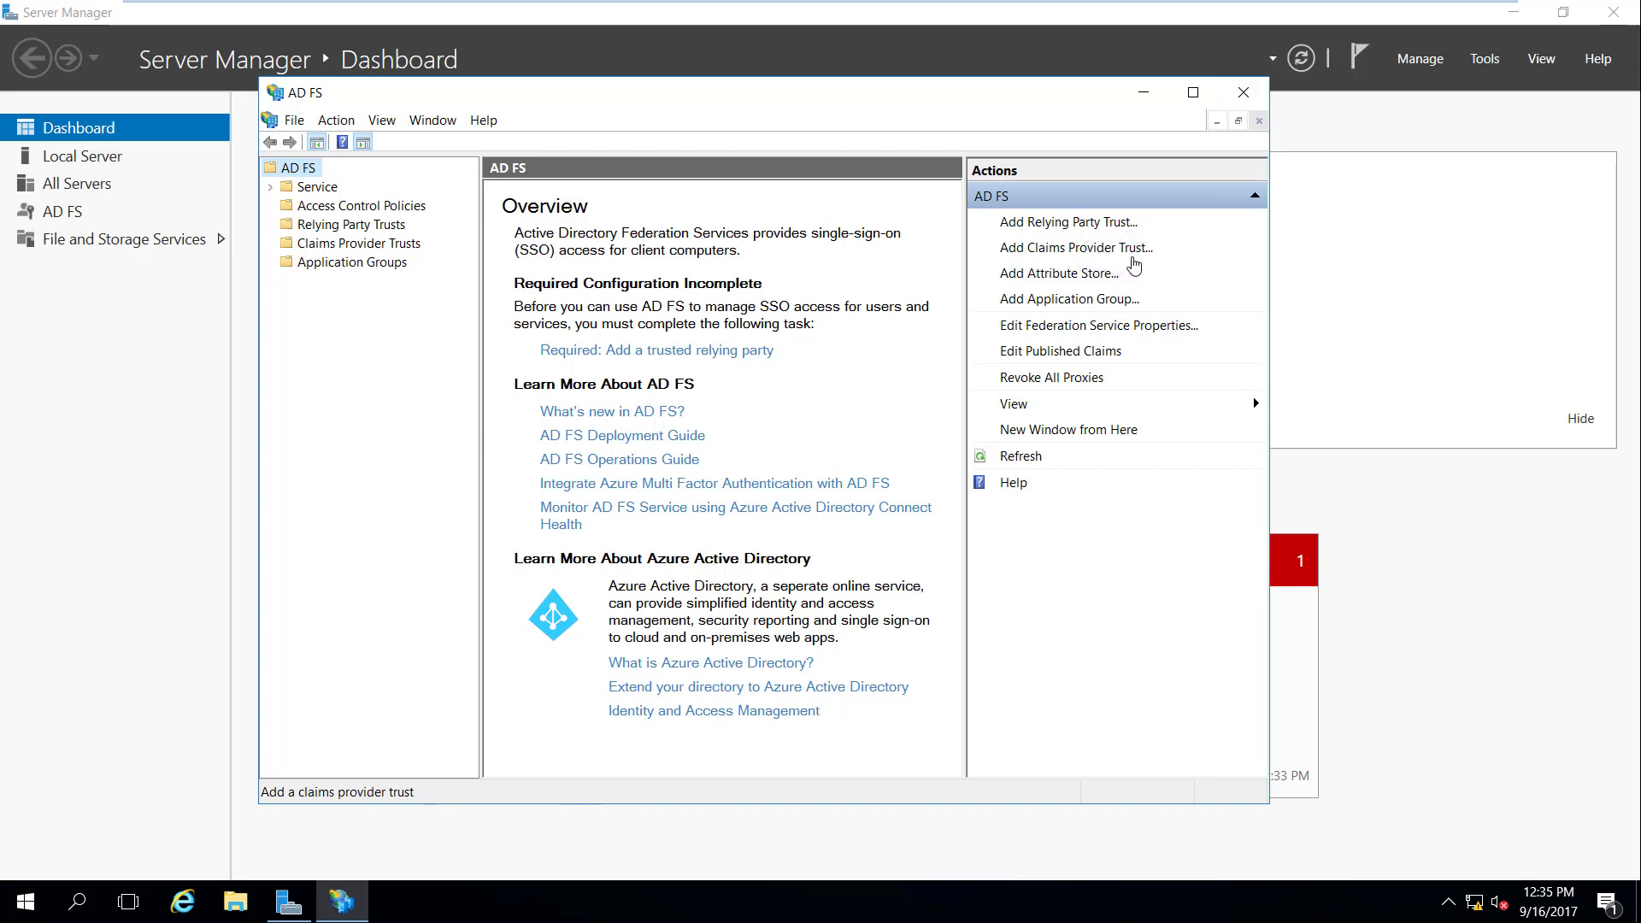
pyautogui.click(382, 229)
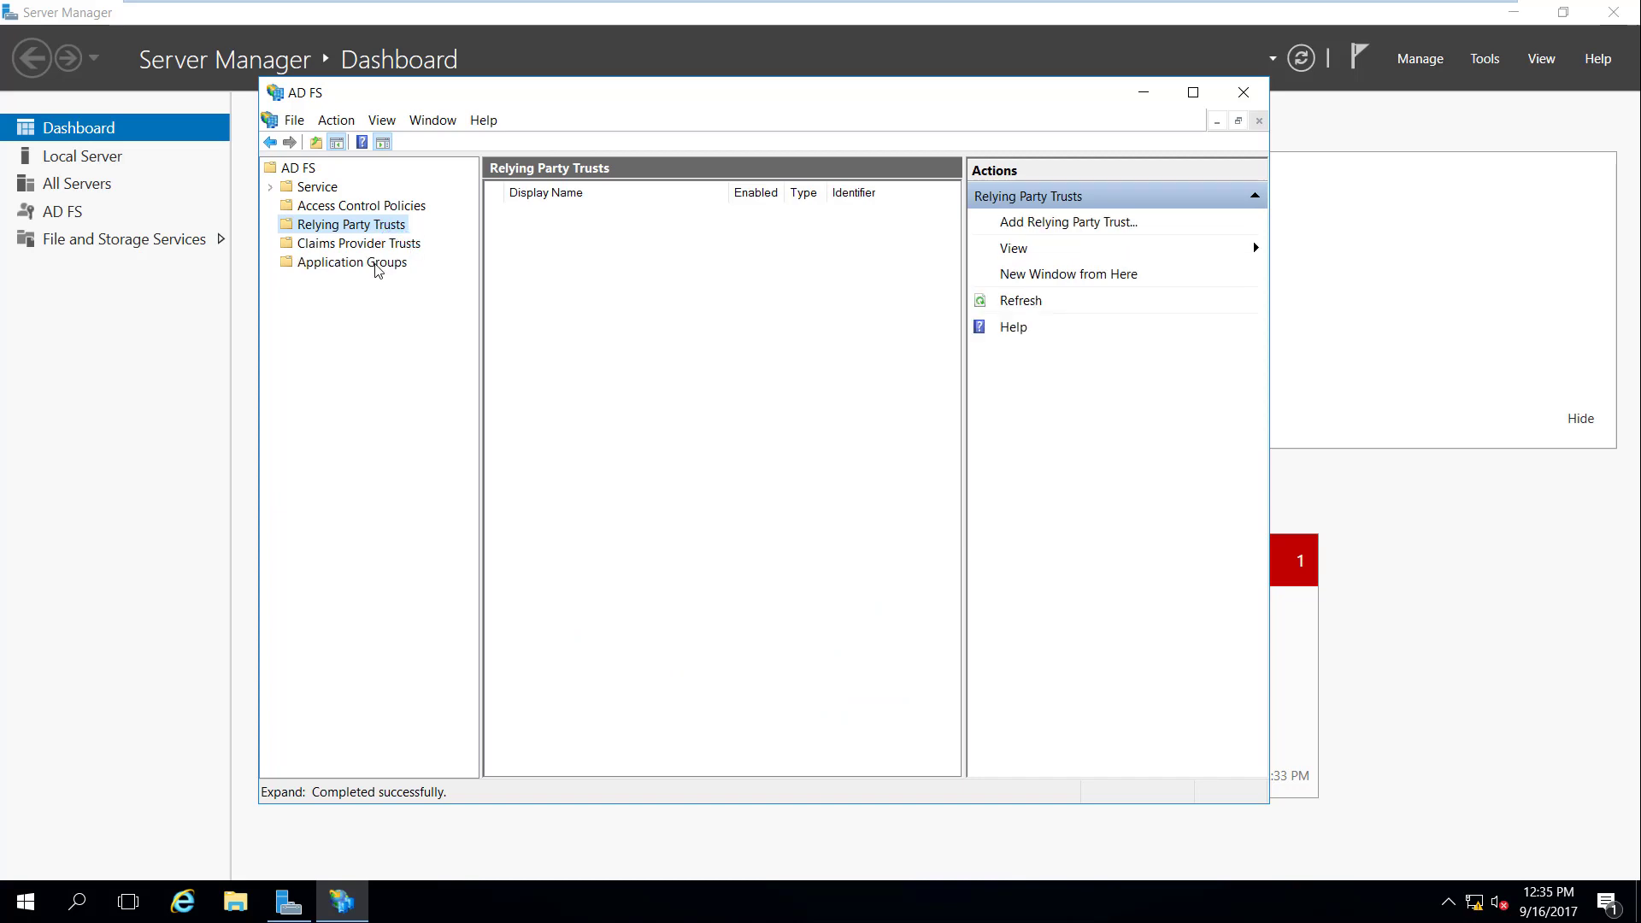
pyautogui.click(367, 245)
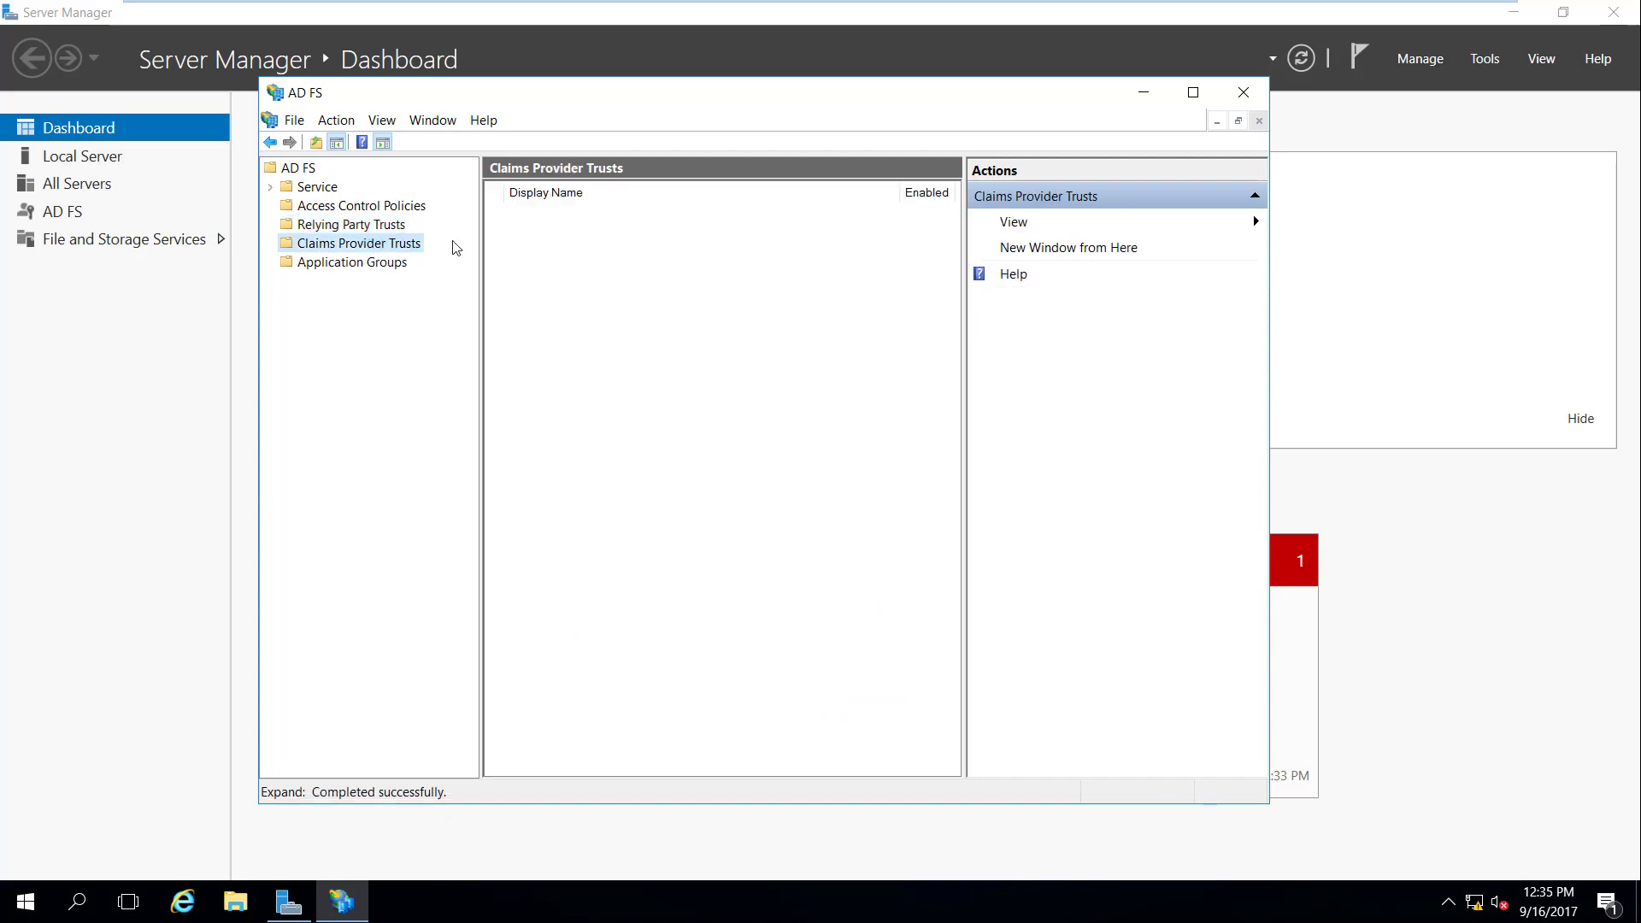
# Step: Close the AD FS console and Server Manager, then exit the virtual machine's full-screen view
pyautogui.click(1243, 93)
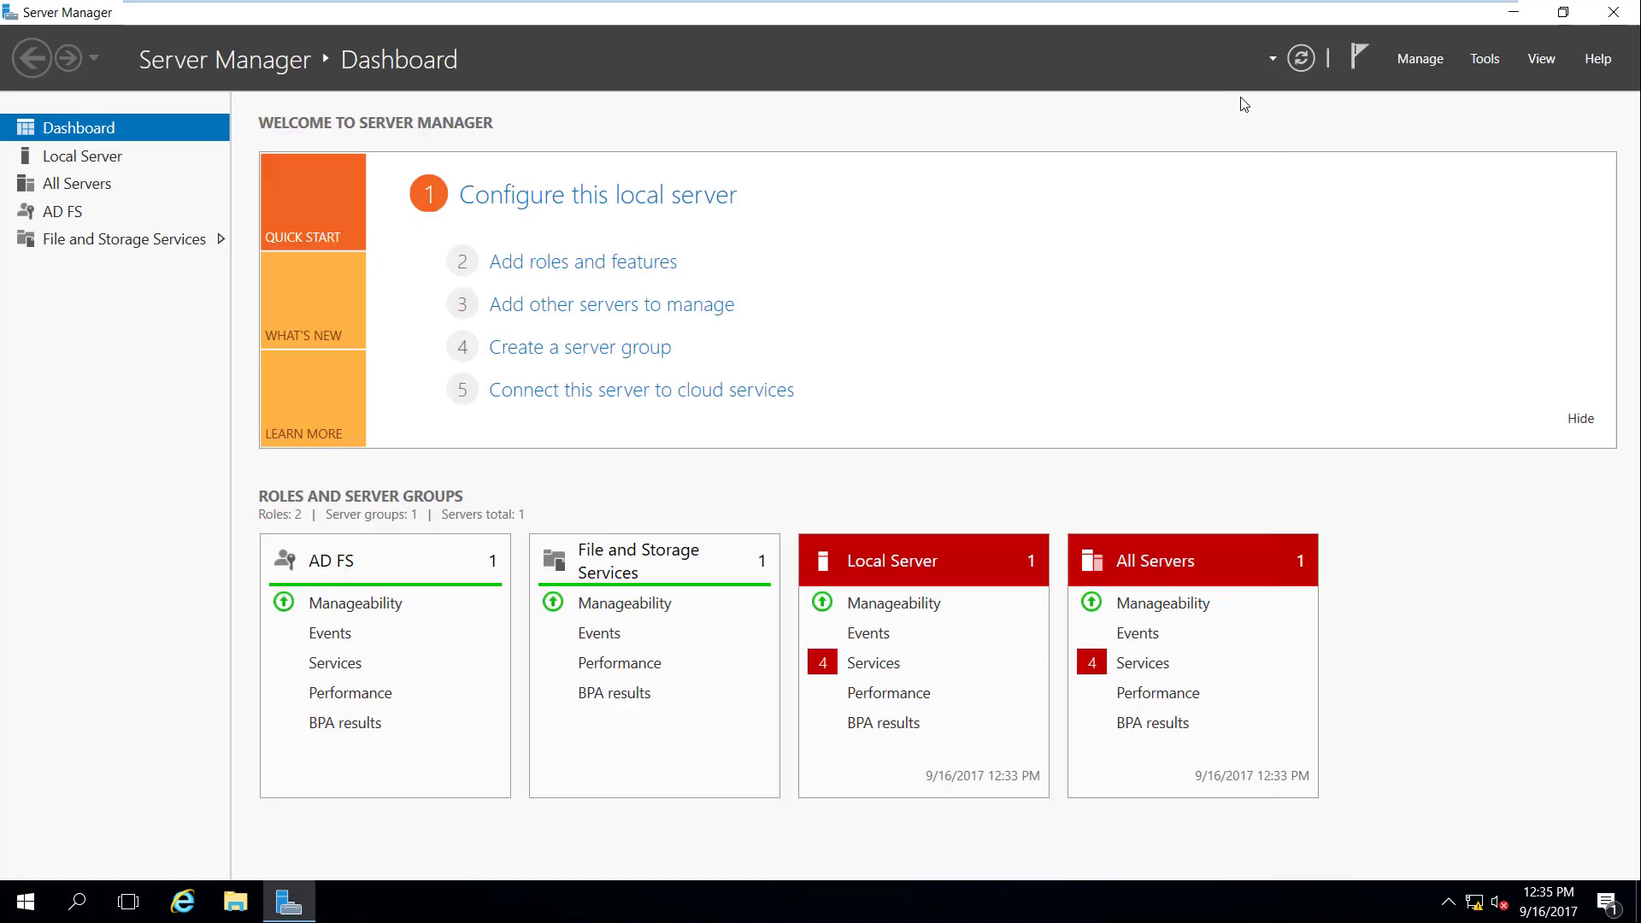
pyautogui.click(1624, 17)
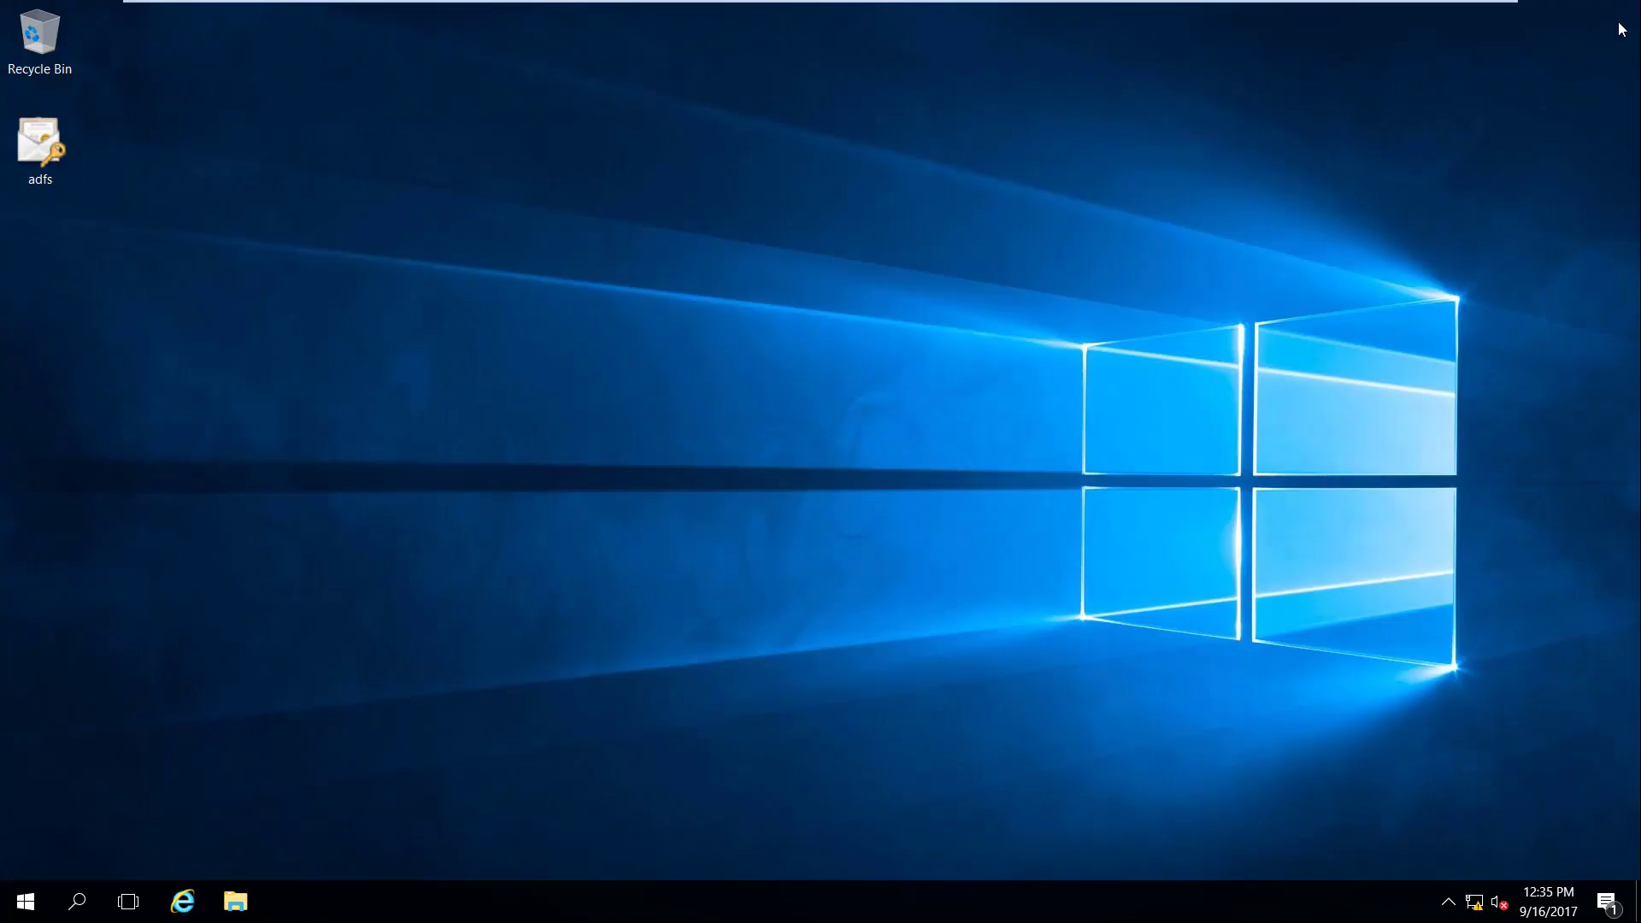
pyautogui.moveTo(1374, 7)
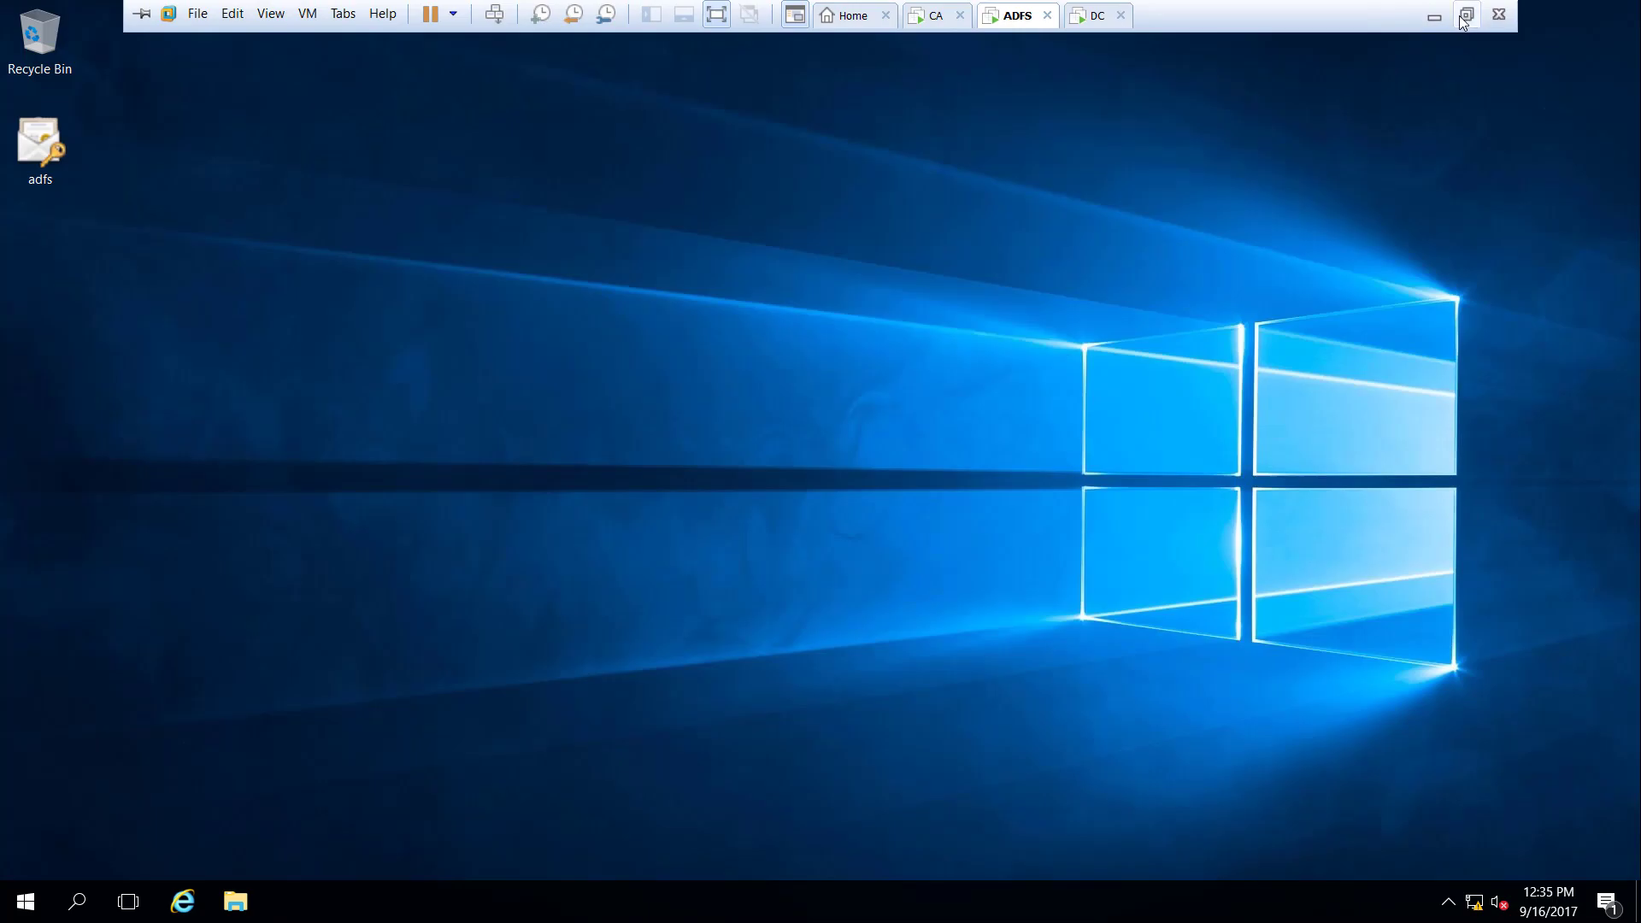
pyautogui.click(1466, 17)
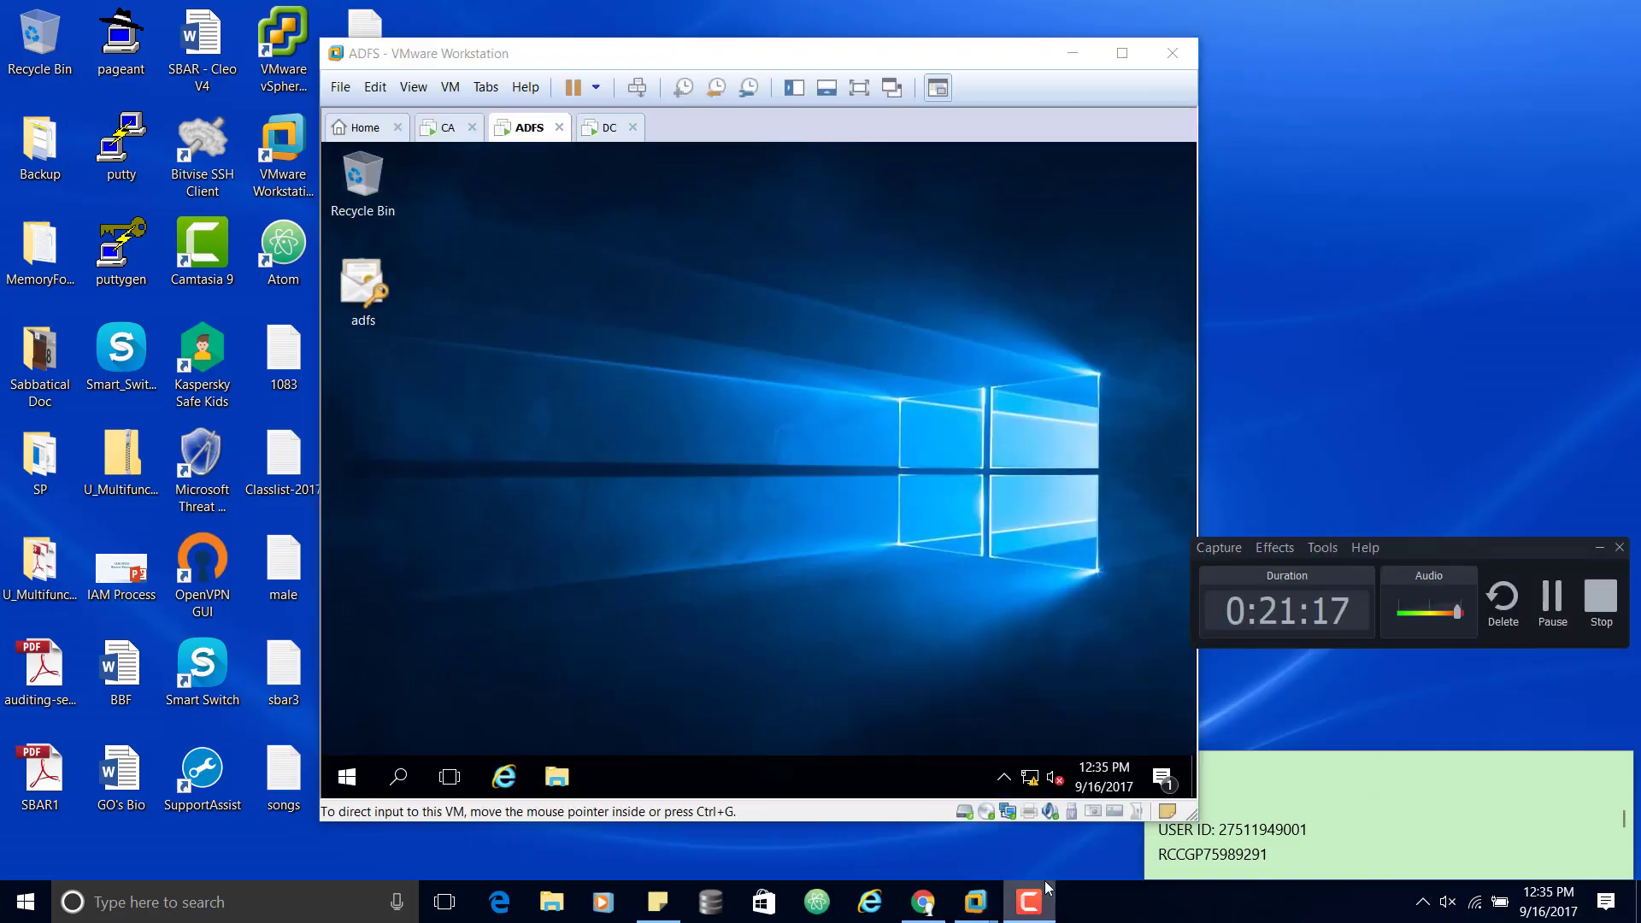